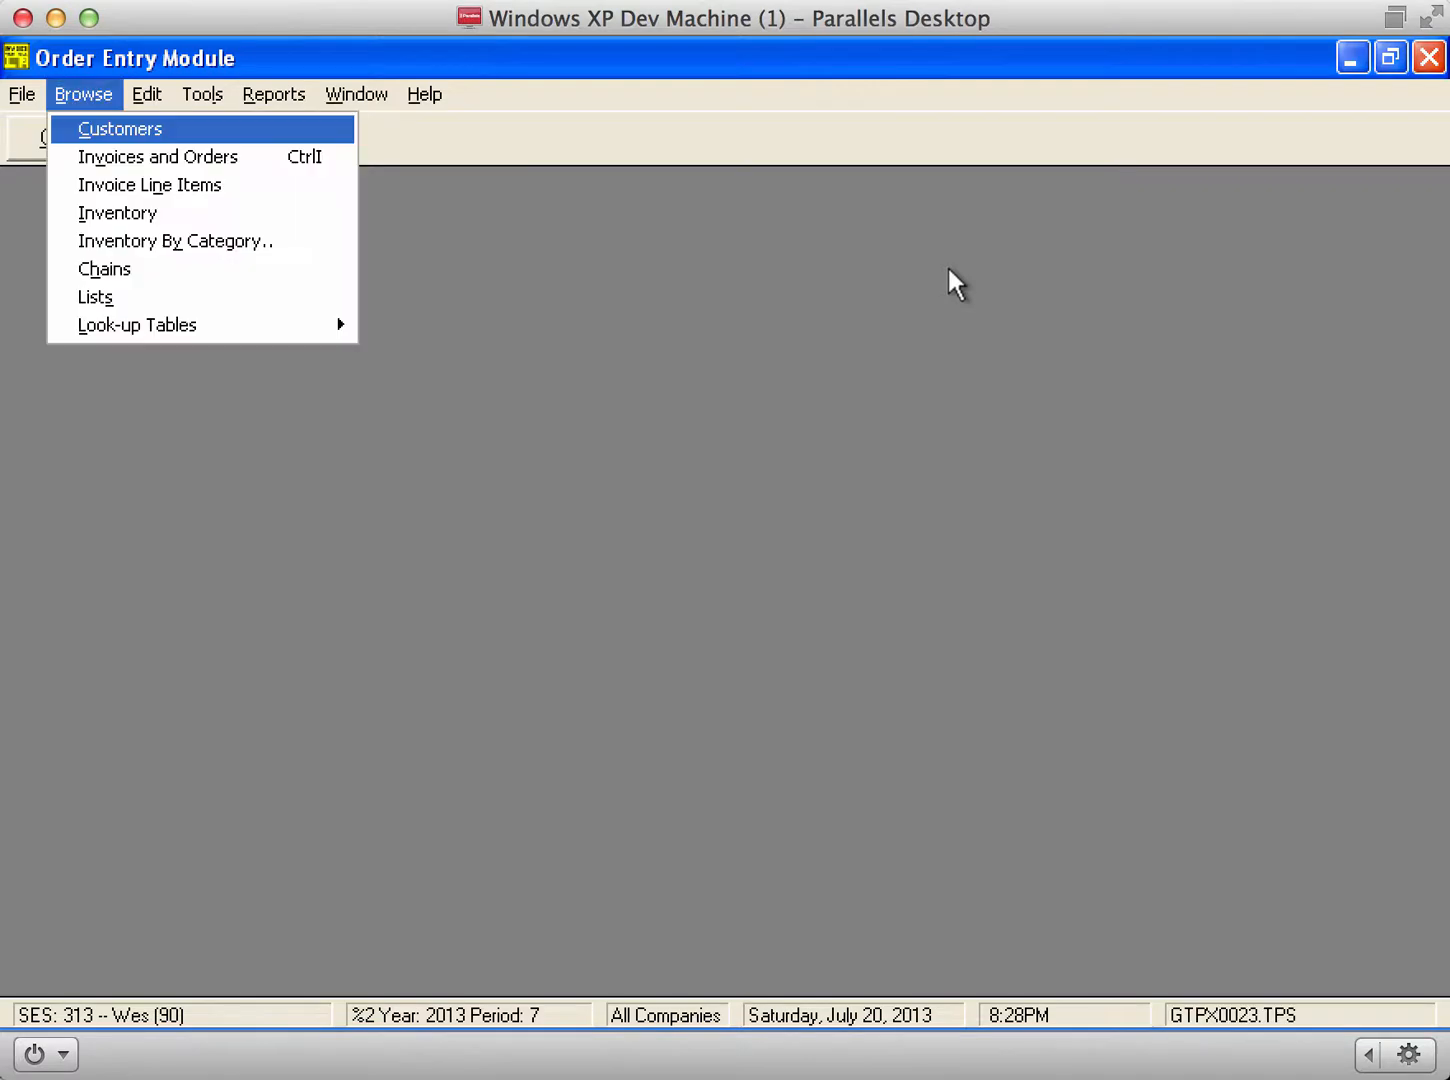
Step: Find Bar Lolo by typing 'bar' in the Customers list and open its order guide
{"action": "key", "text": "Return"}
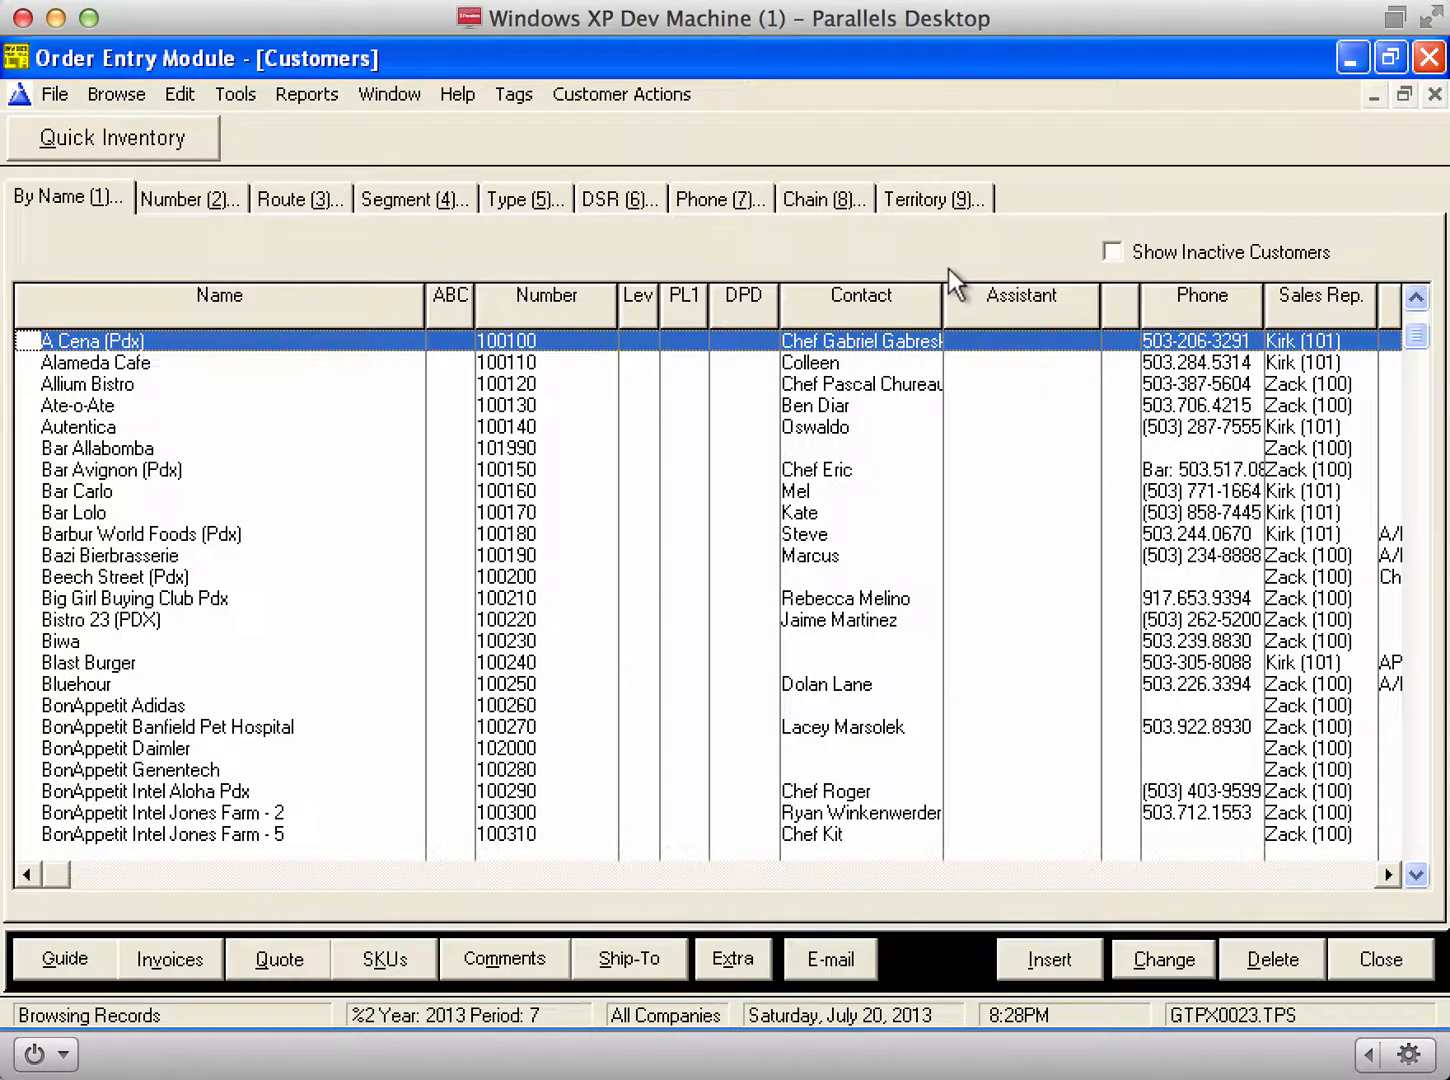
{"action": "type", "text": "bar"}
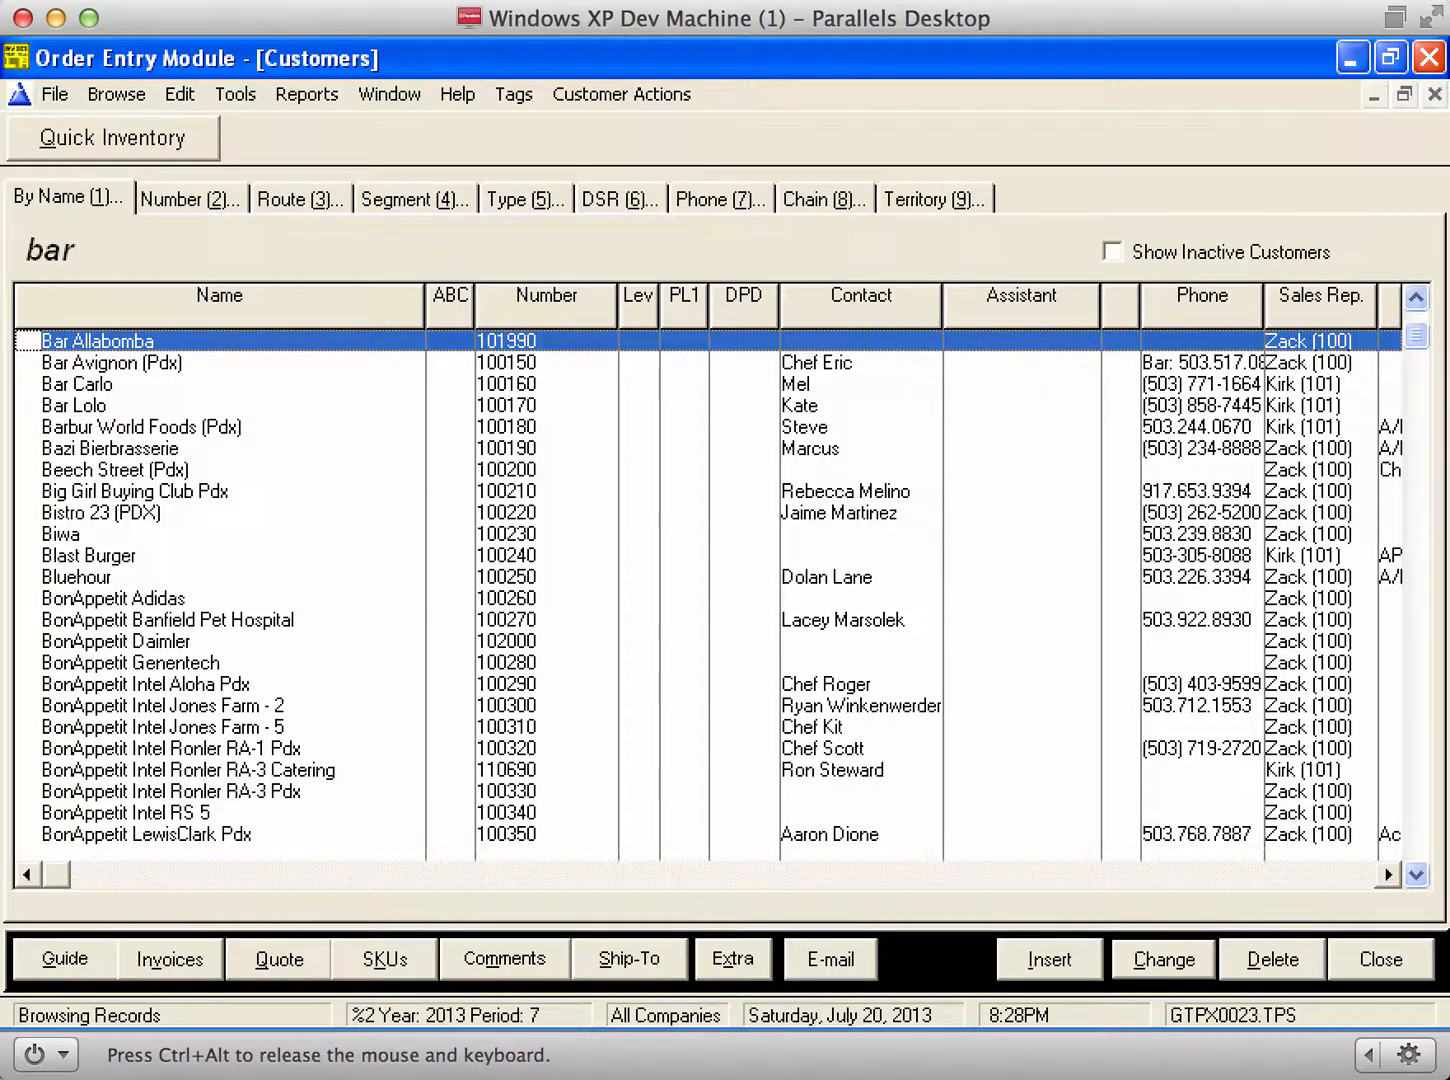
{"action": "key", "text": "Down"}
{"action": "key", "text": "Down"}
{"action": "key", "text": "Down"}
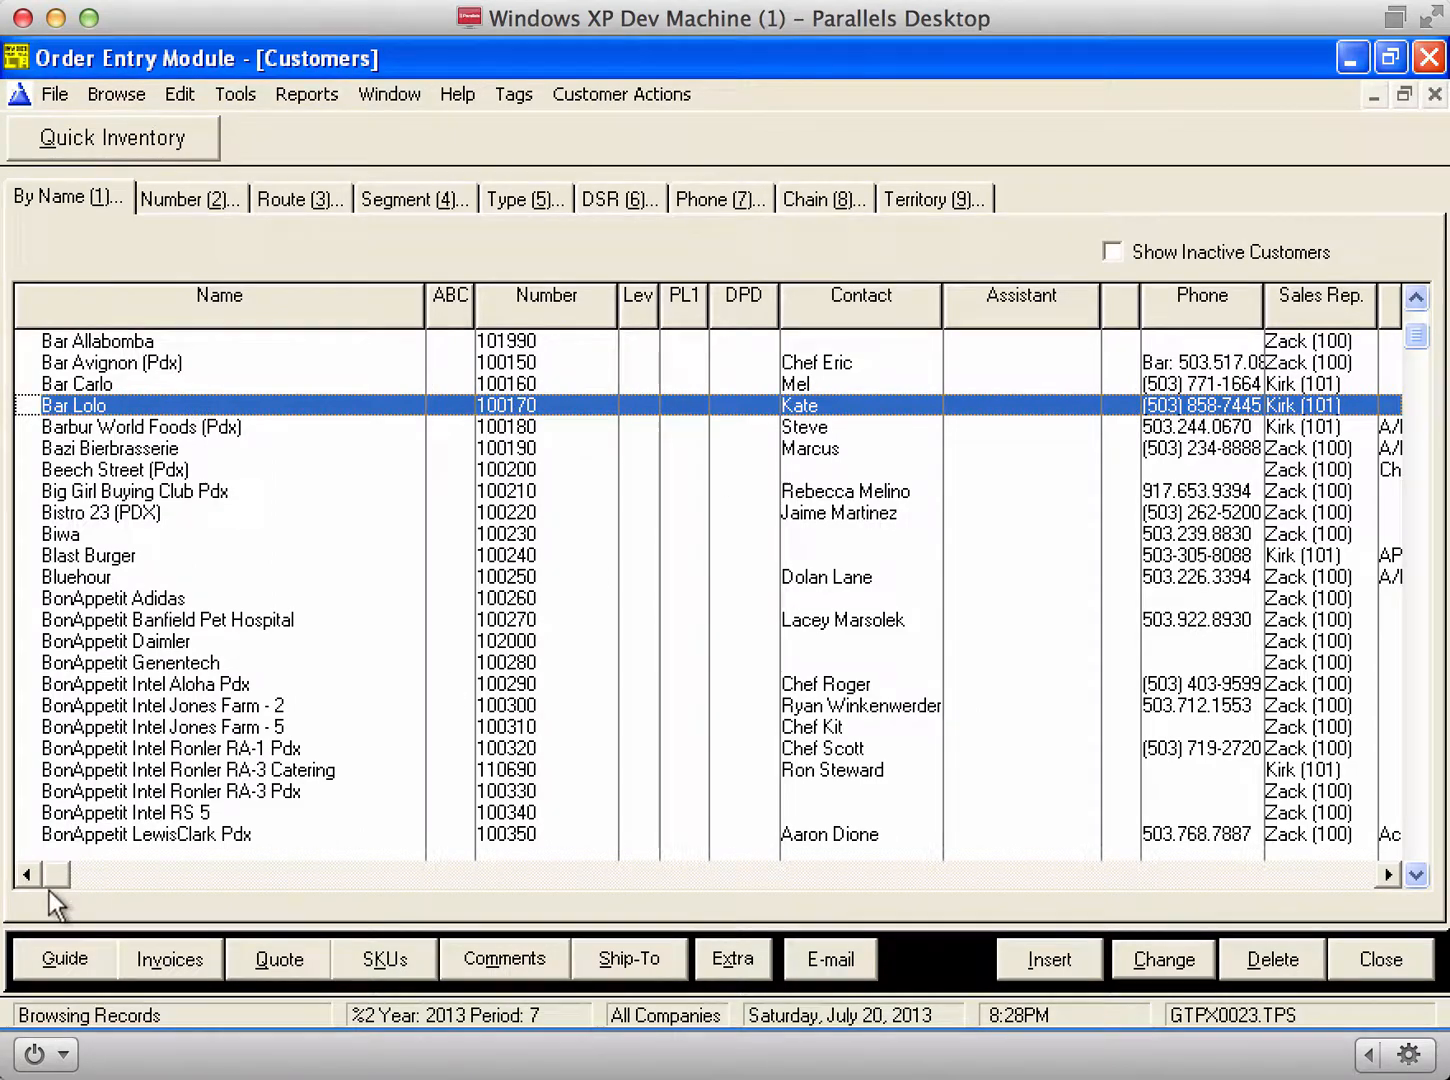
{"action": "left_click", "coordinate": [49, 959]}
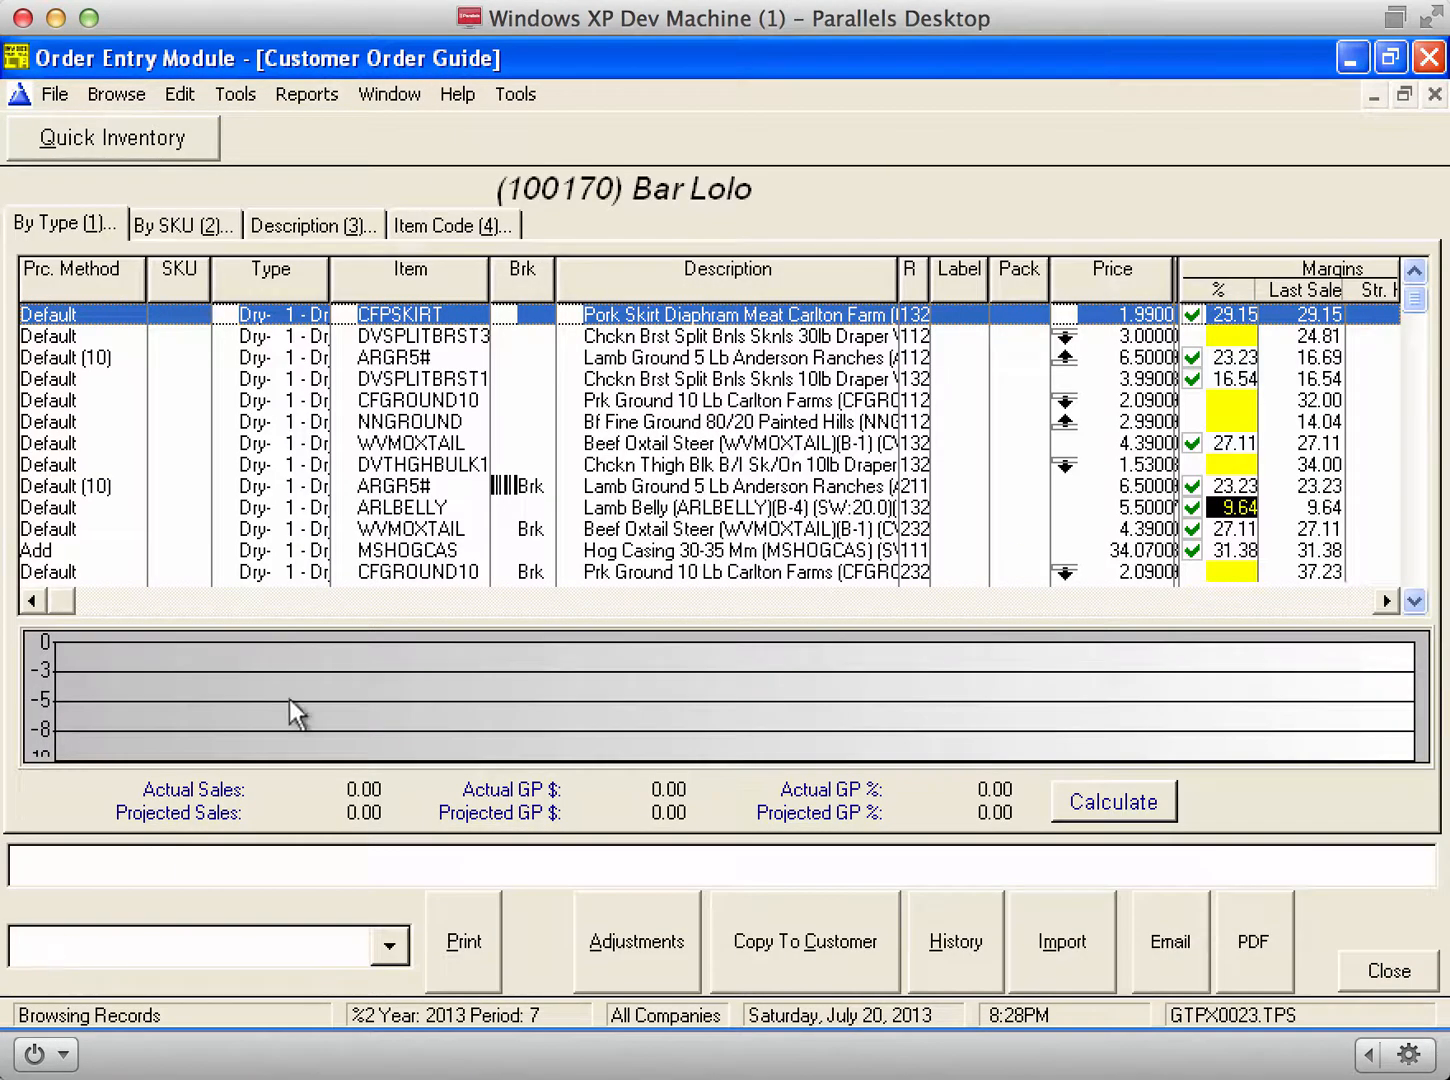
{"action": "left_click", "coordinate": [609, 466]}
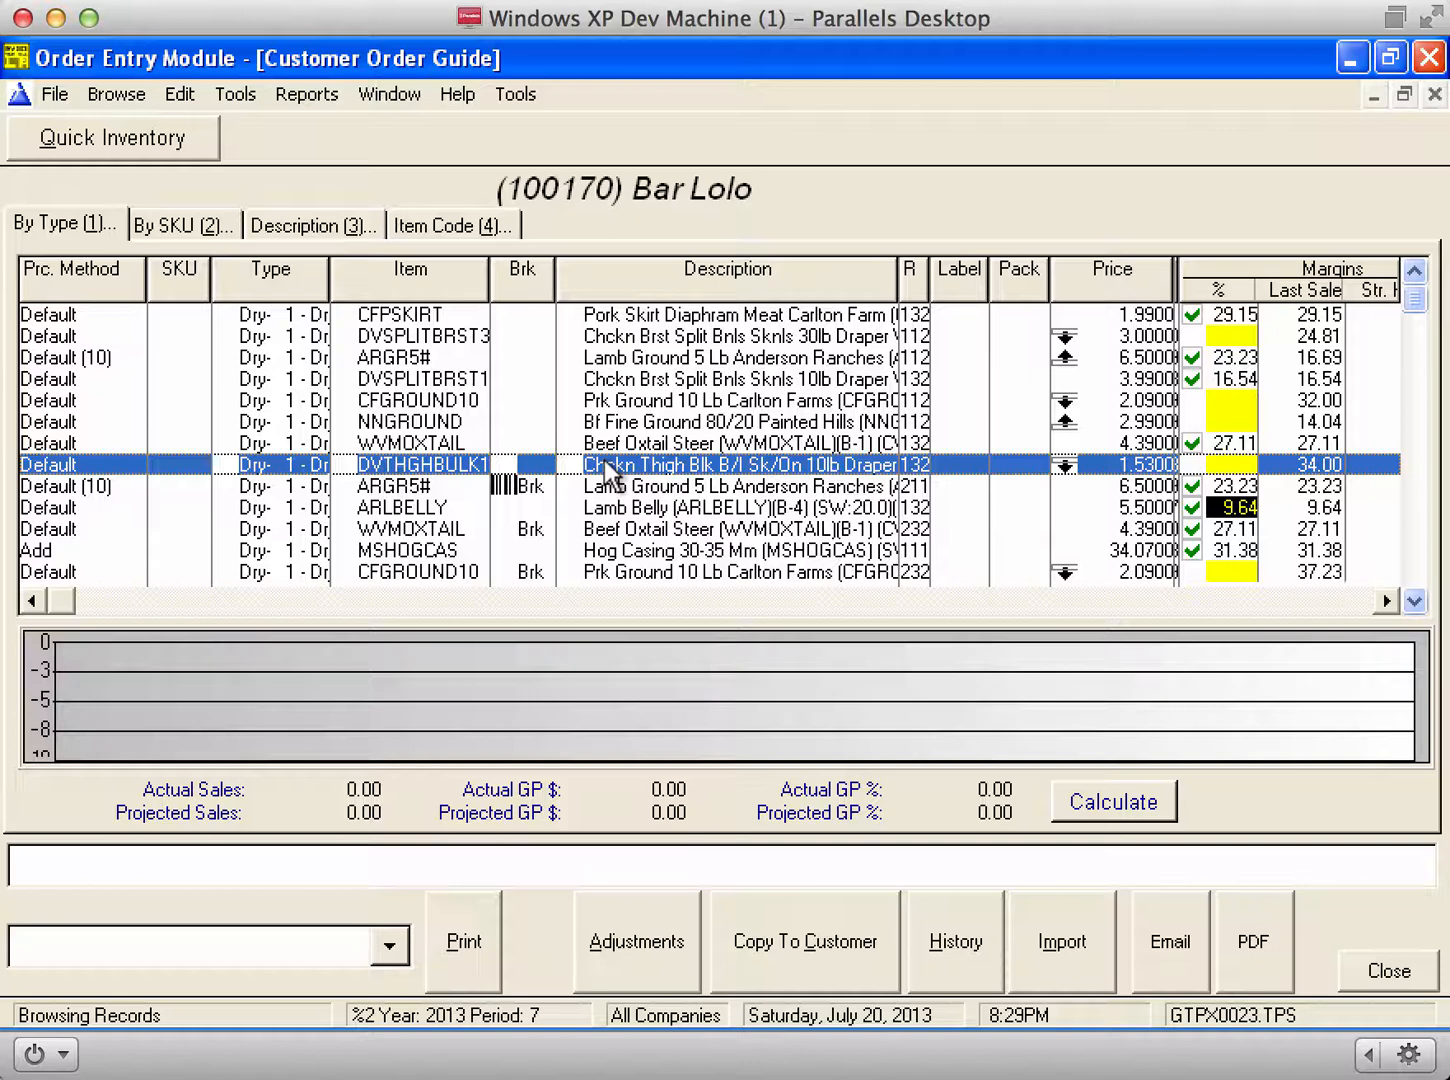
{"action": "scroll", "coordinate": [608, 471], "scroll_direction": "right", "scroll_amount": 5}
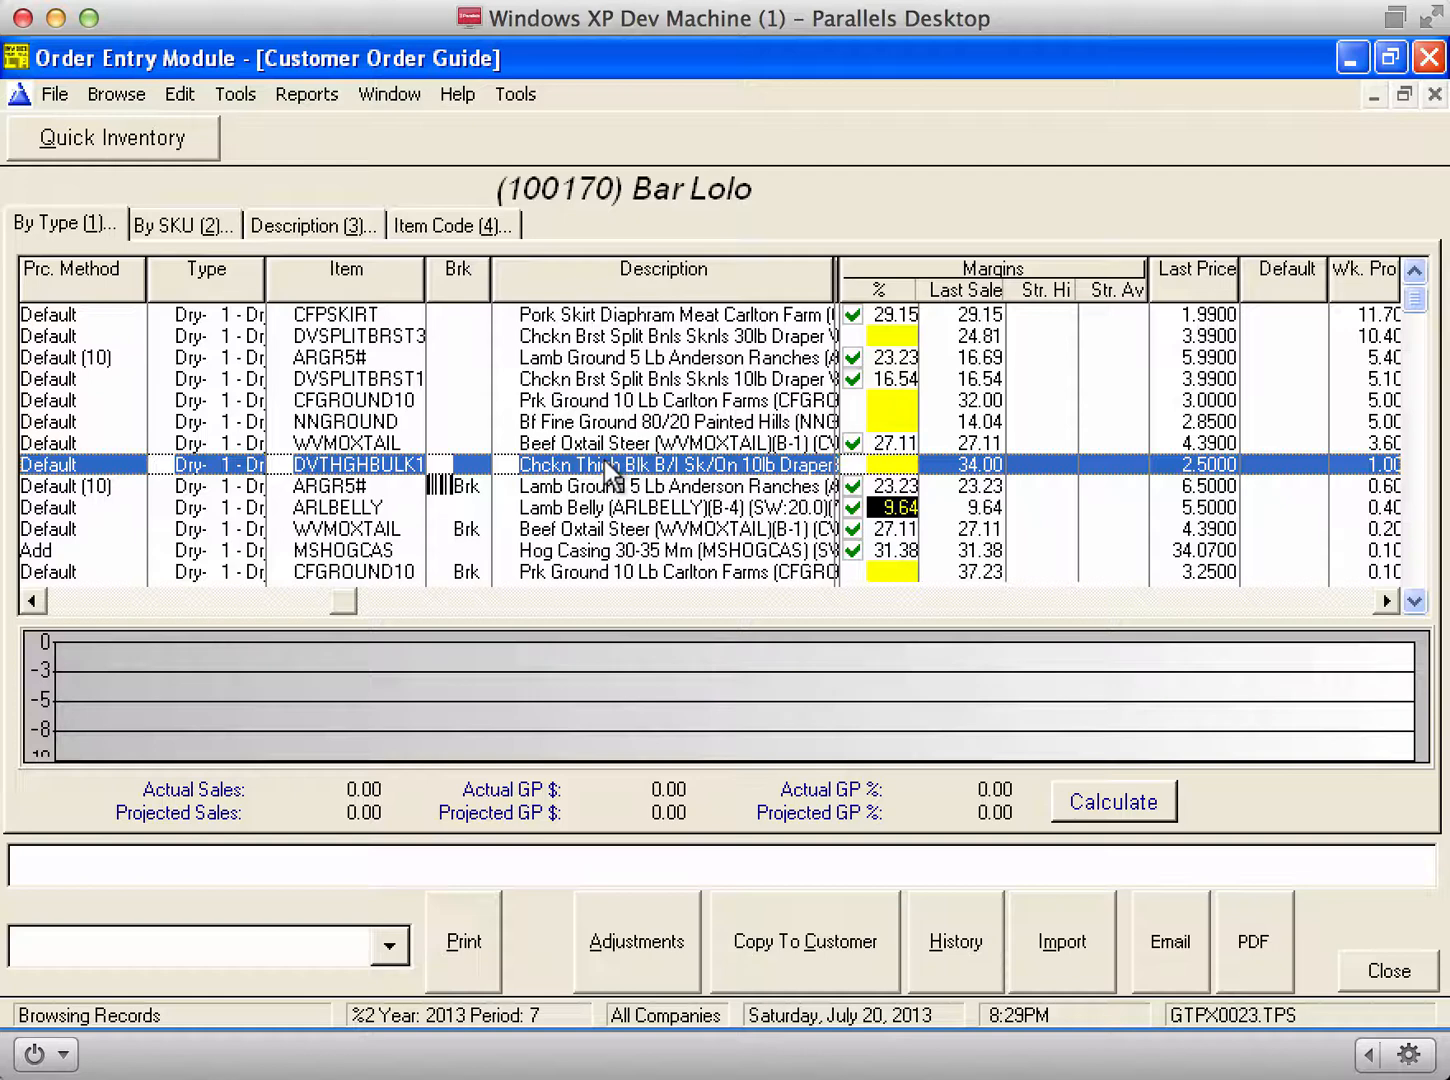
{"action": "scroll", "coordinate": [604, 460], "scroll_direction": "right", "scroll_amount": 5}
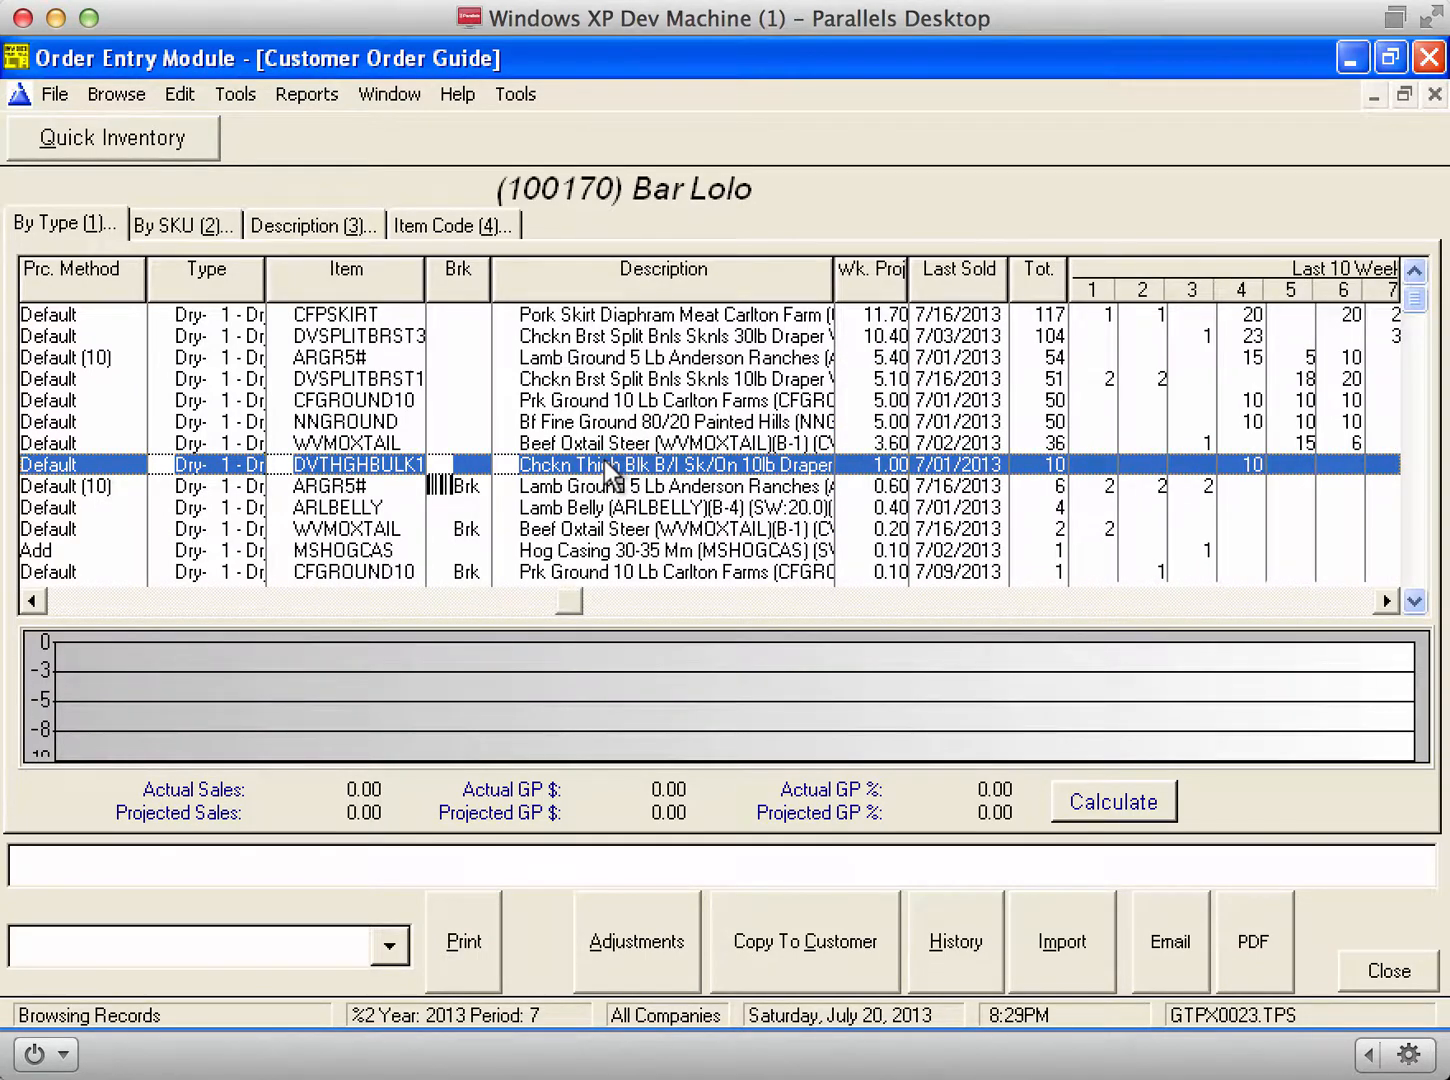
{"action": "scroll", "coordinate": [603, 460], "scroll_direction": "left", "scroll_amount": 3}
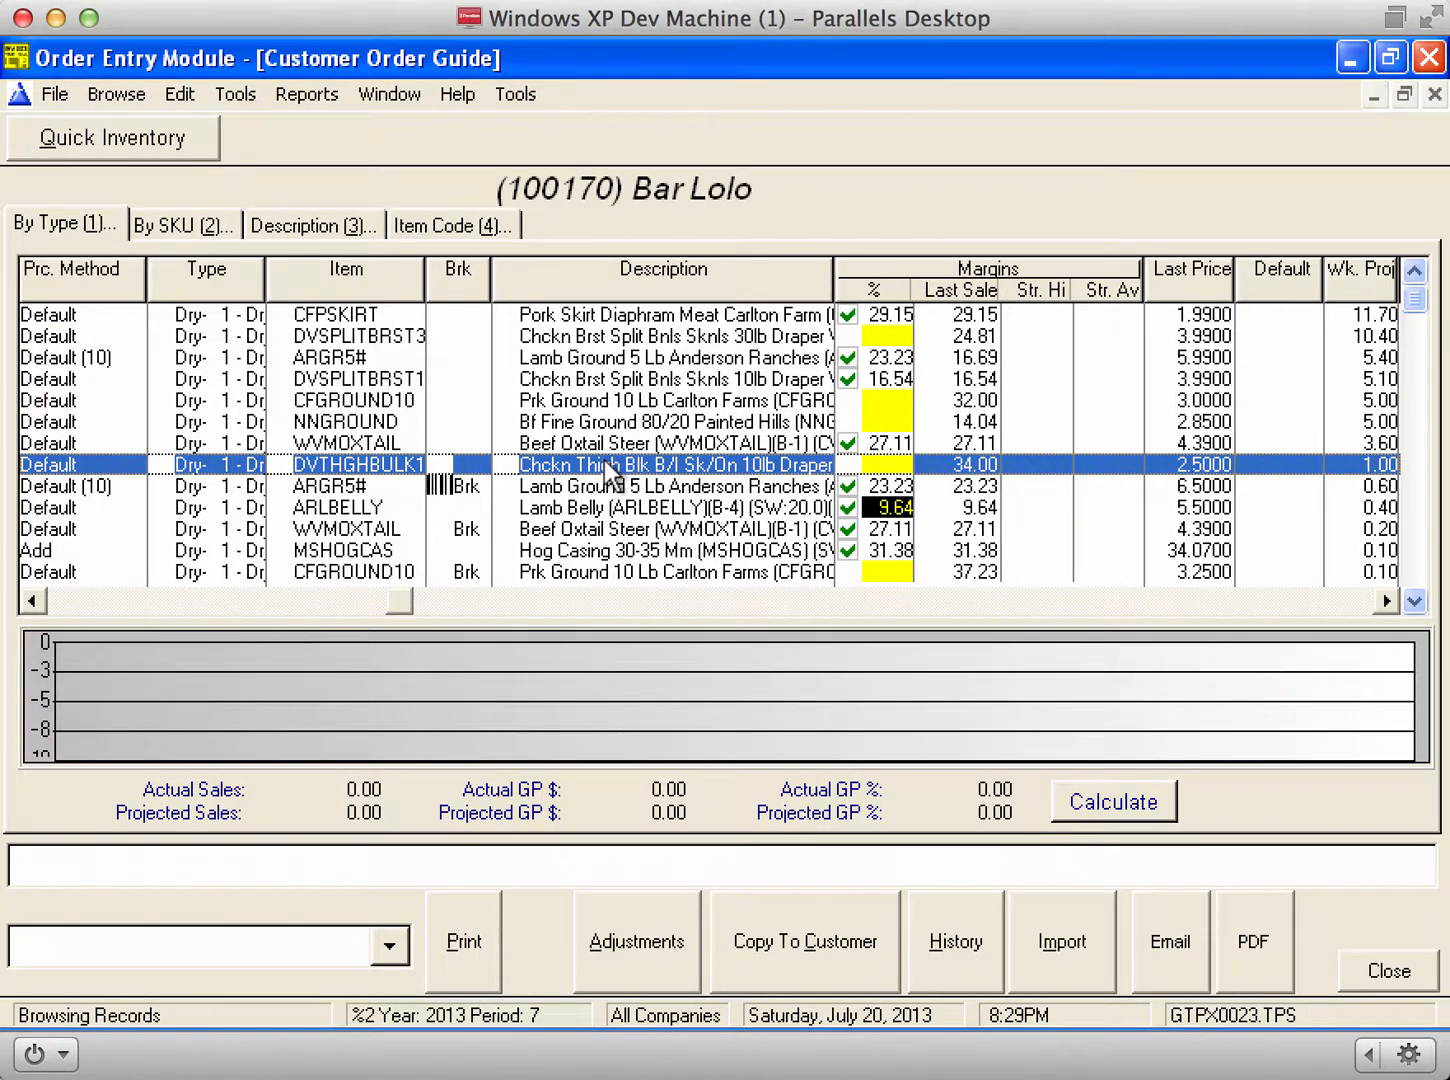
{"action": "scroll", "coordinate": [604, 460], "scroll_direction": "right", "scroll_amount": 2}
{"action": "scroll", "coordinate": [604, 460], "scroll_direction": "right", "scroll_amount": 3}
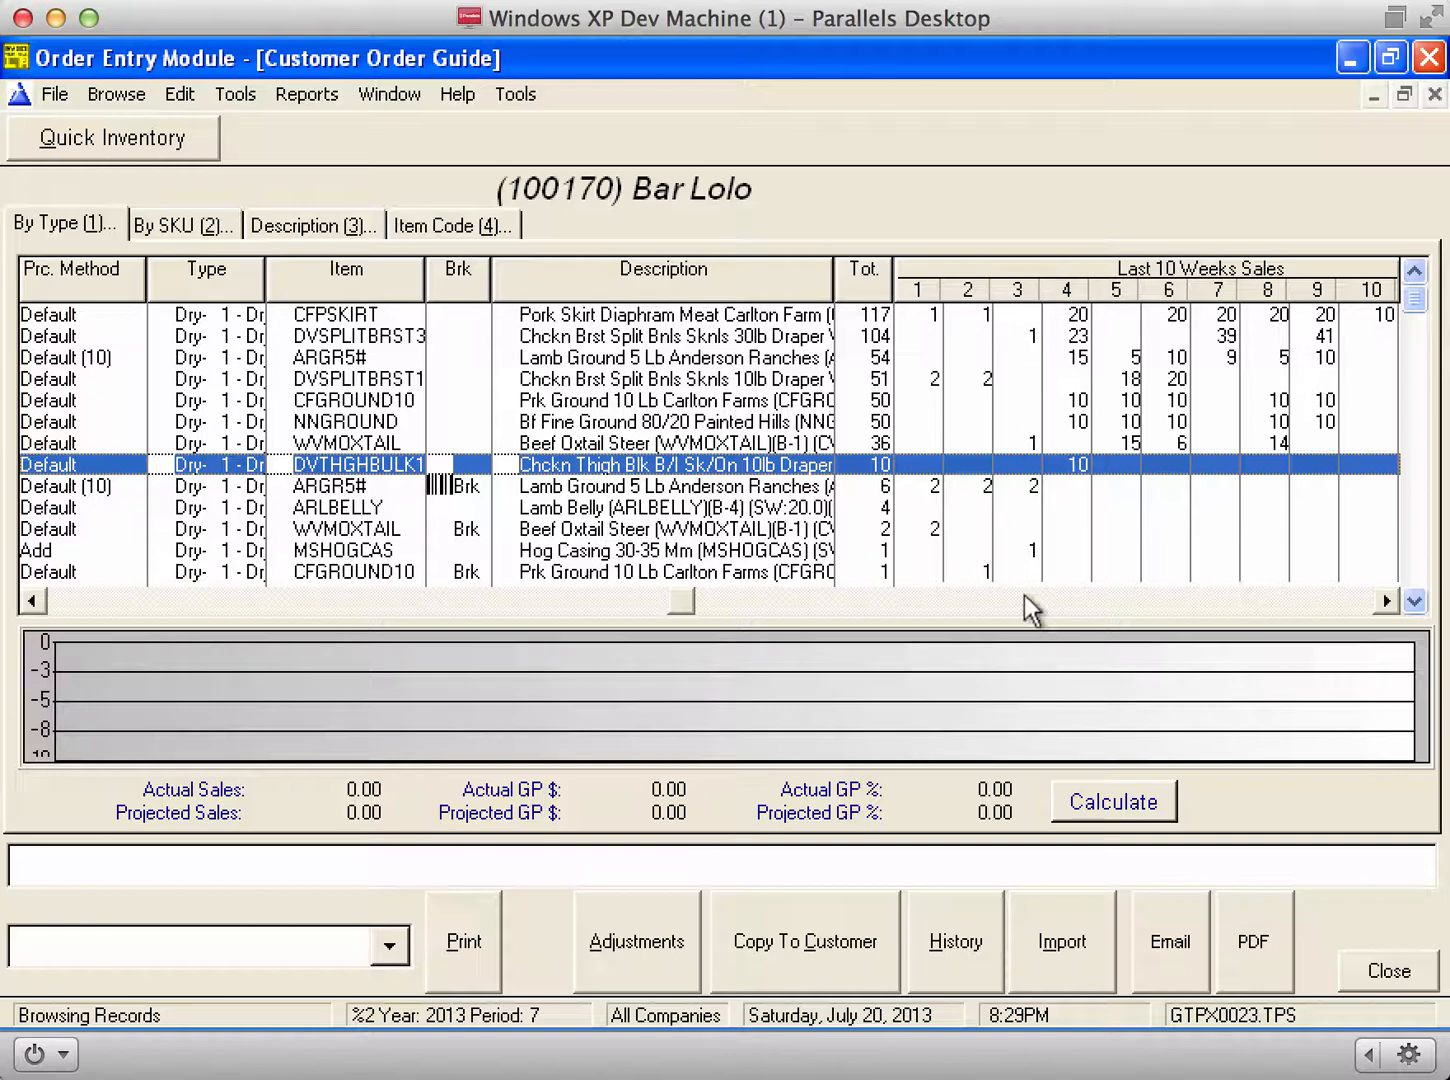
{"action": "key", "text": "Down"}
{"action": "key", "text": "Down"}
{"action": "key", "text": "Down"}
{"action": "key", "text": "Down"}
{"action": "key", "text": "Down"}
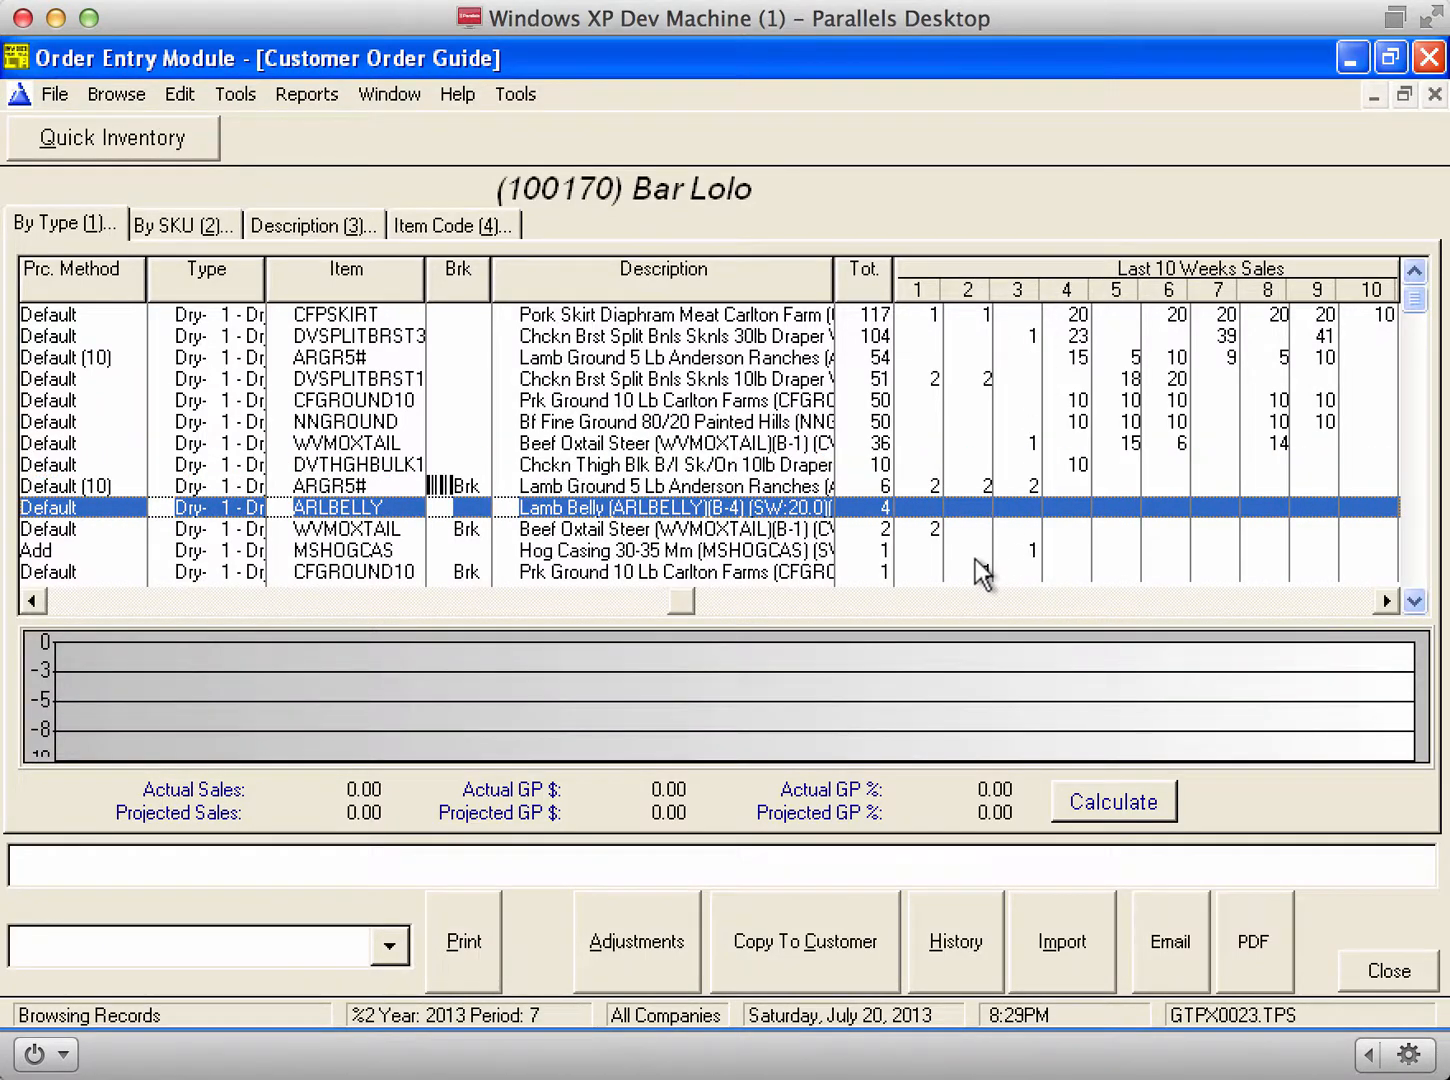
{"action": "key", "text": "Down"}
{"action": "scroll", "coordinate": [980, 576], "scroll_direction": "left", "scroll_amount": 10}
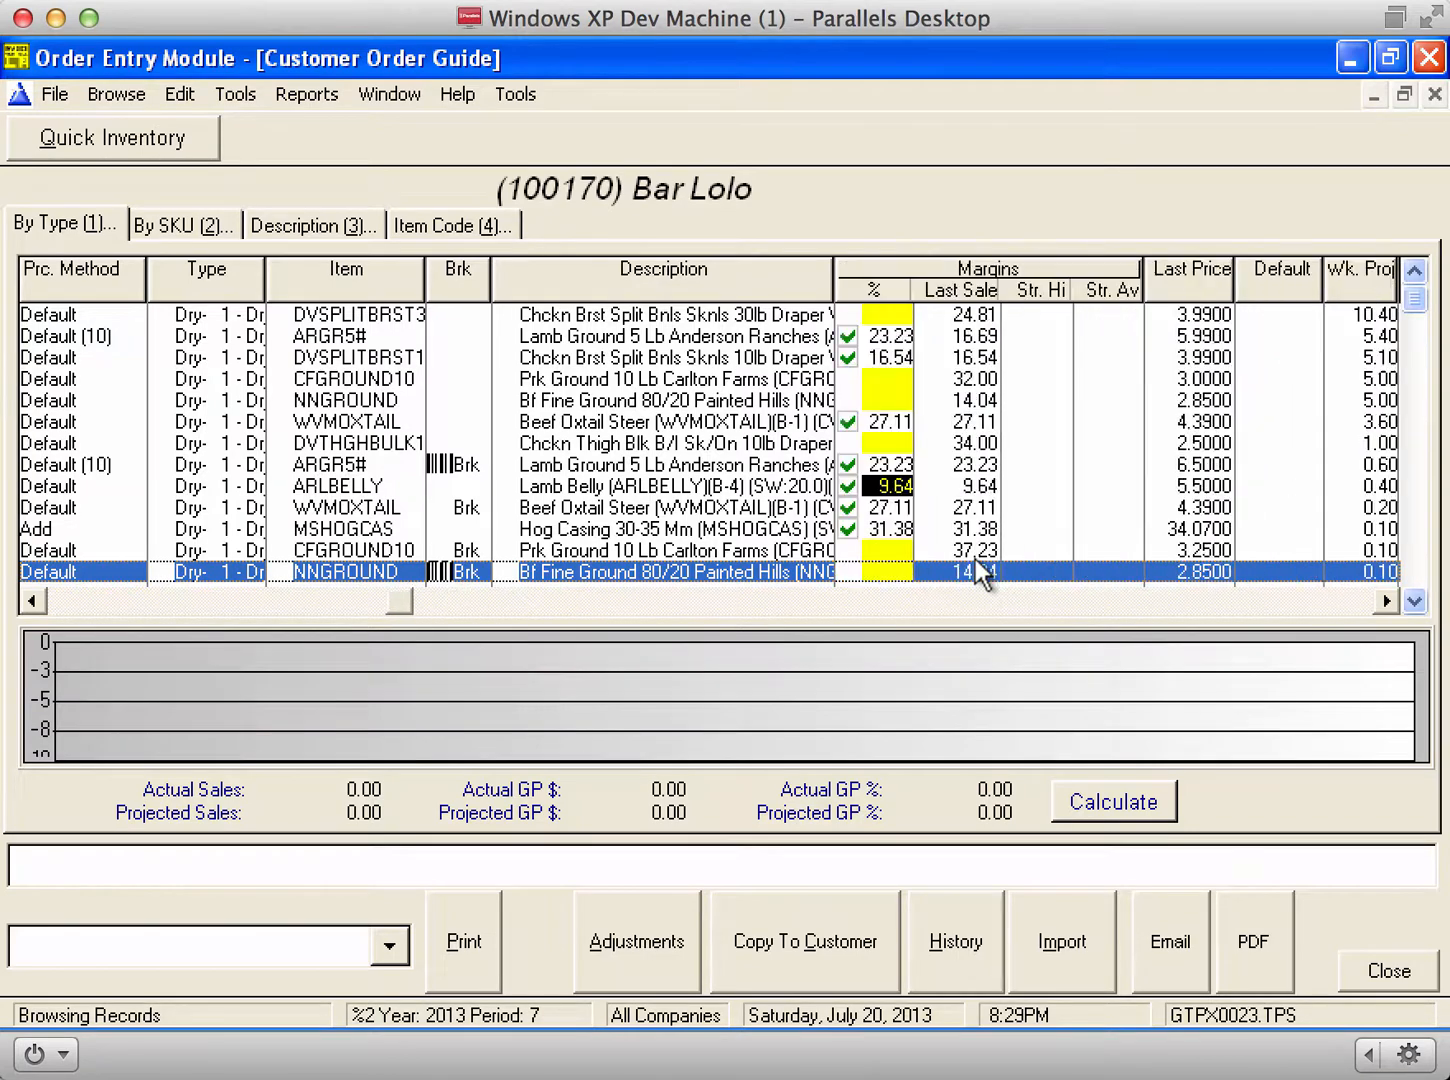
{"action": "scroll", "coordinate": [978, 570], "scroll_direction": "left", "scroll_amount": 5}
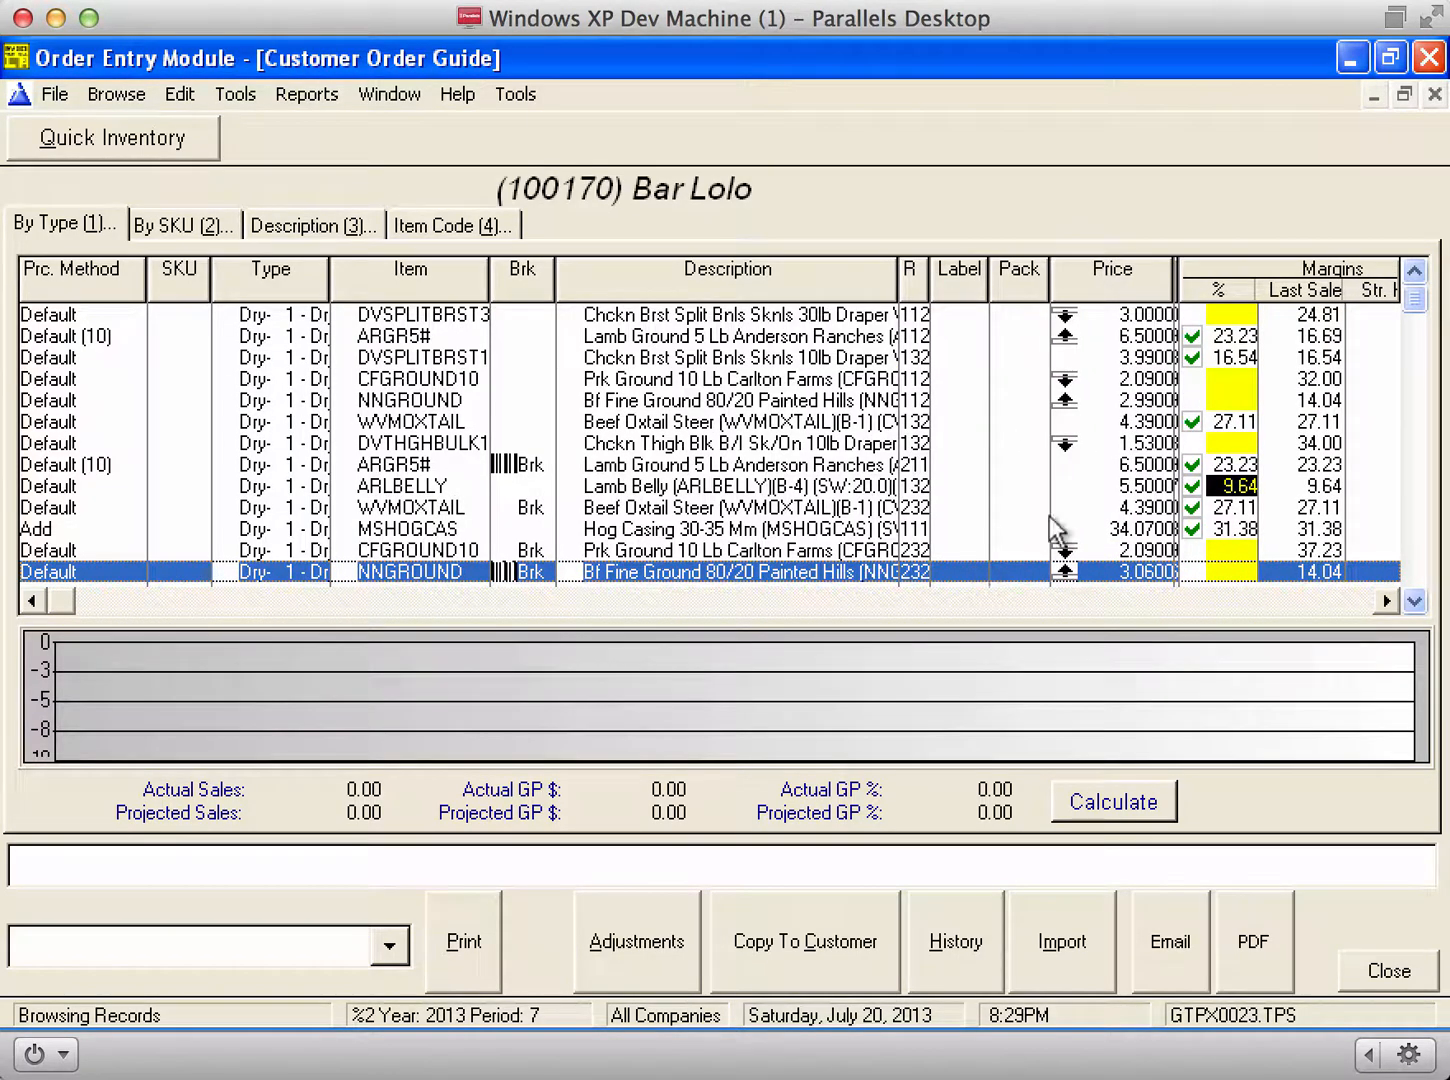
{"action": "left_click_drag", "start_coordinate": [1147, 319], "coordinate": [1150, 473]}
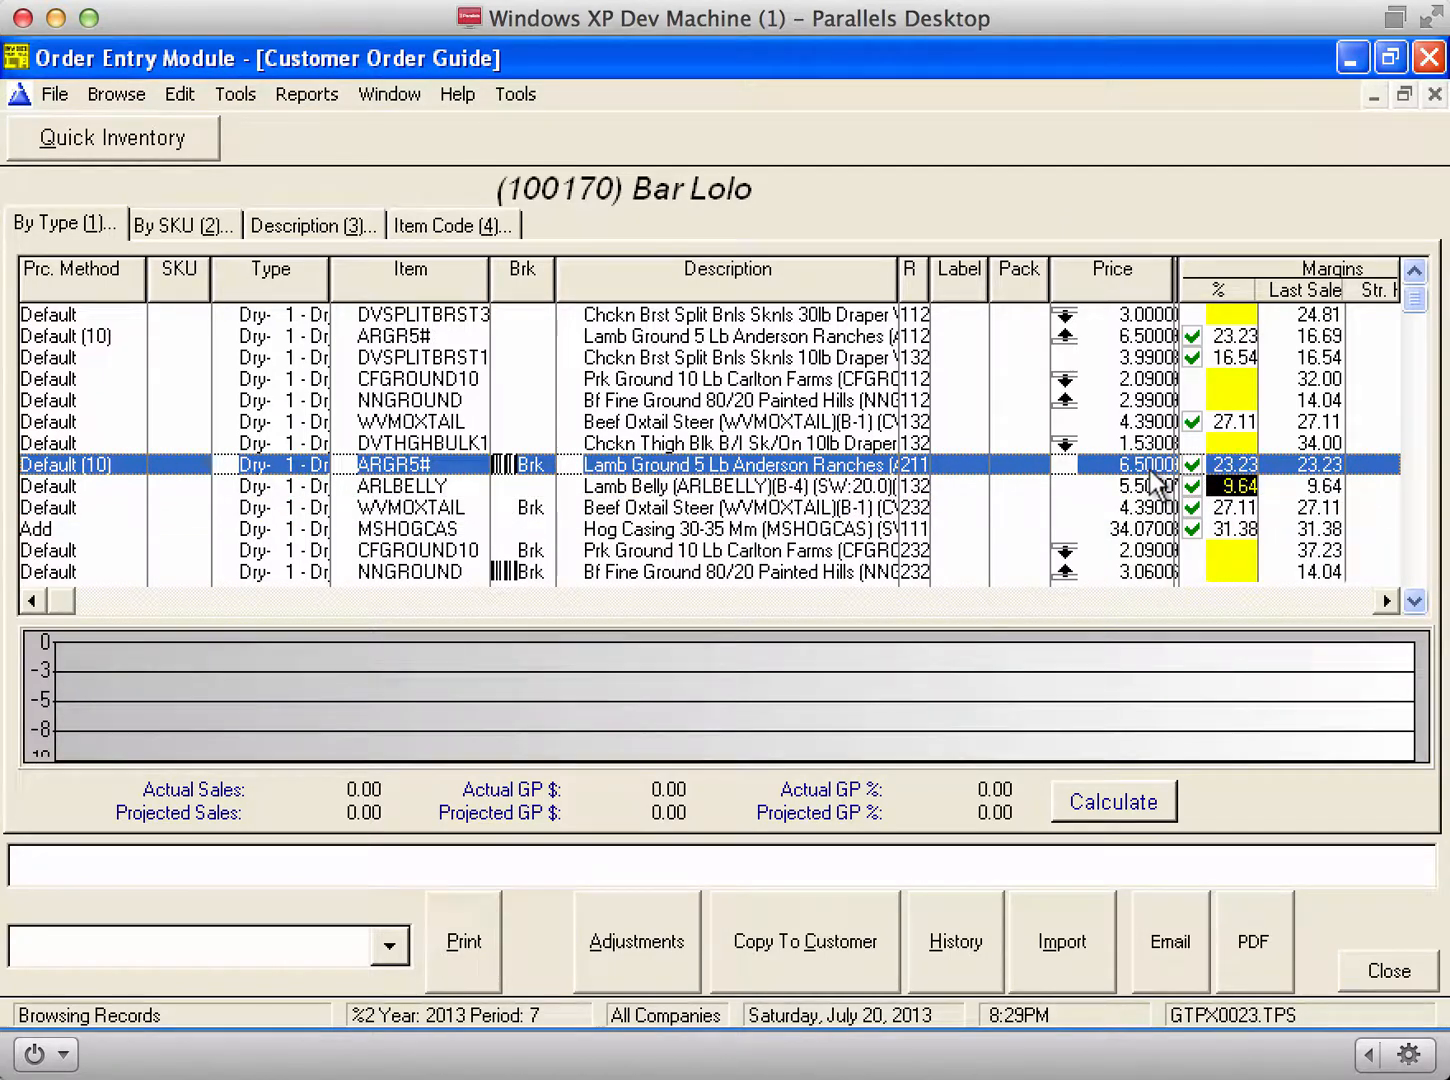
Step: Review the ARGR5# price analysis: 6.99 system default versus the contract override price
{"action": "double_click", "coordinate": [1149, 468]}
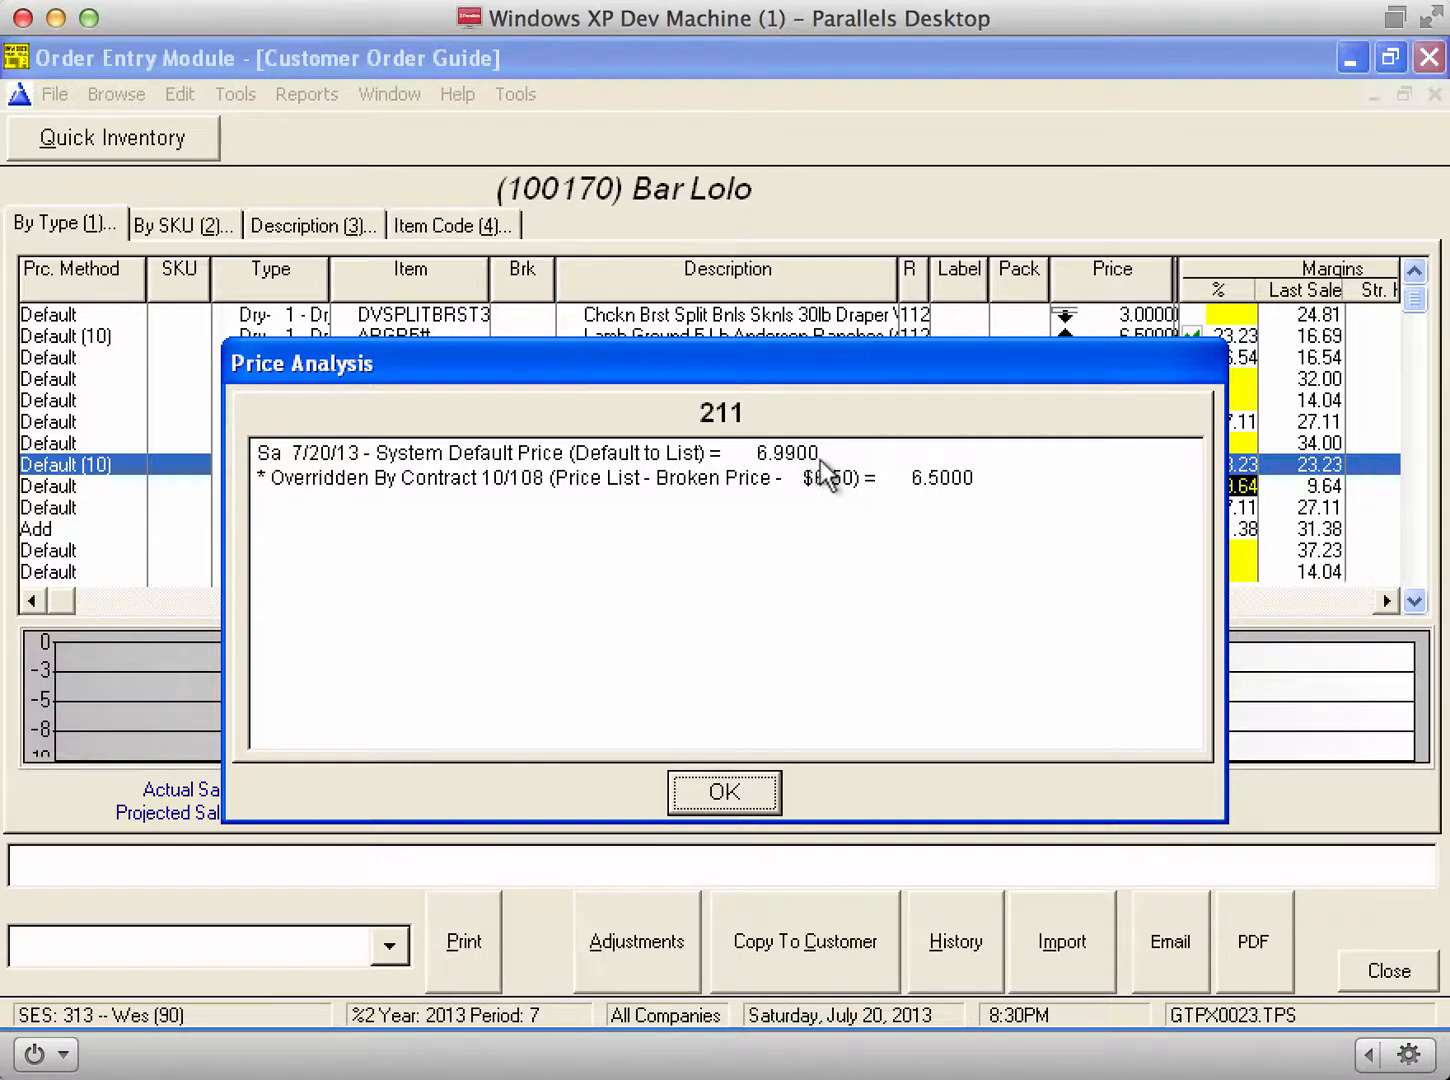
{"action": "left_click_drag", "start_coordinate": [823, 457], "coordinate": [738, 455]}
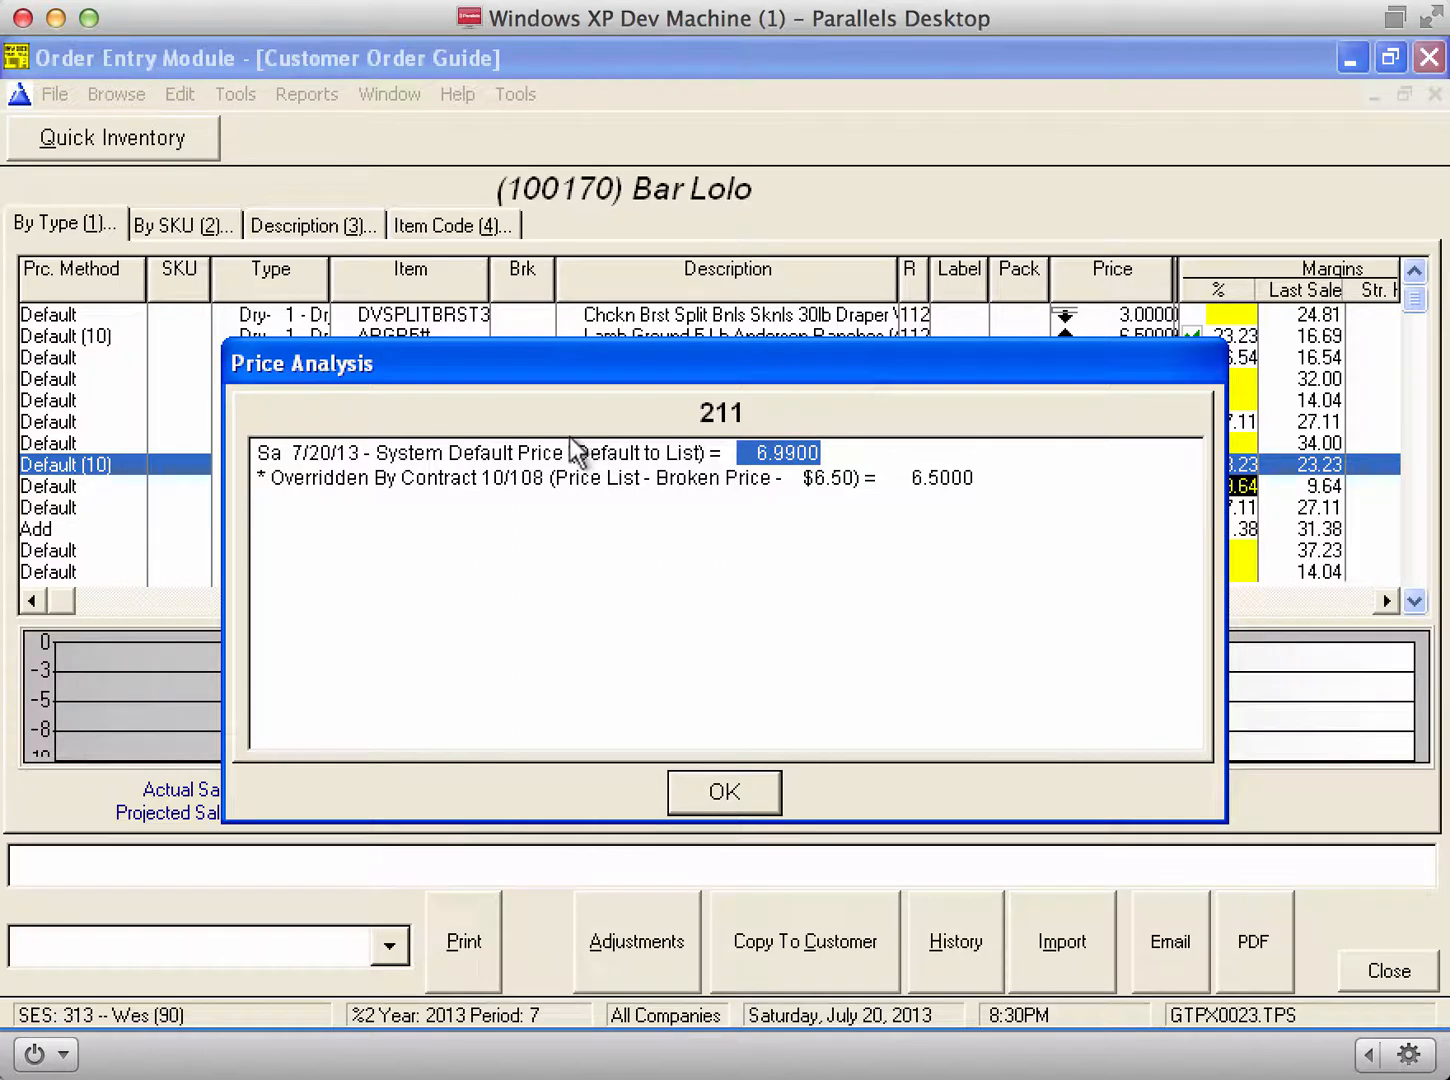
{"action": "left_click", "coordinate": [260, 478]}
{"action": "left_click_drag", "start_coordinate": [261, 479], "coordinate": [788, 481]}
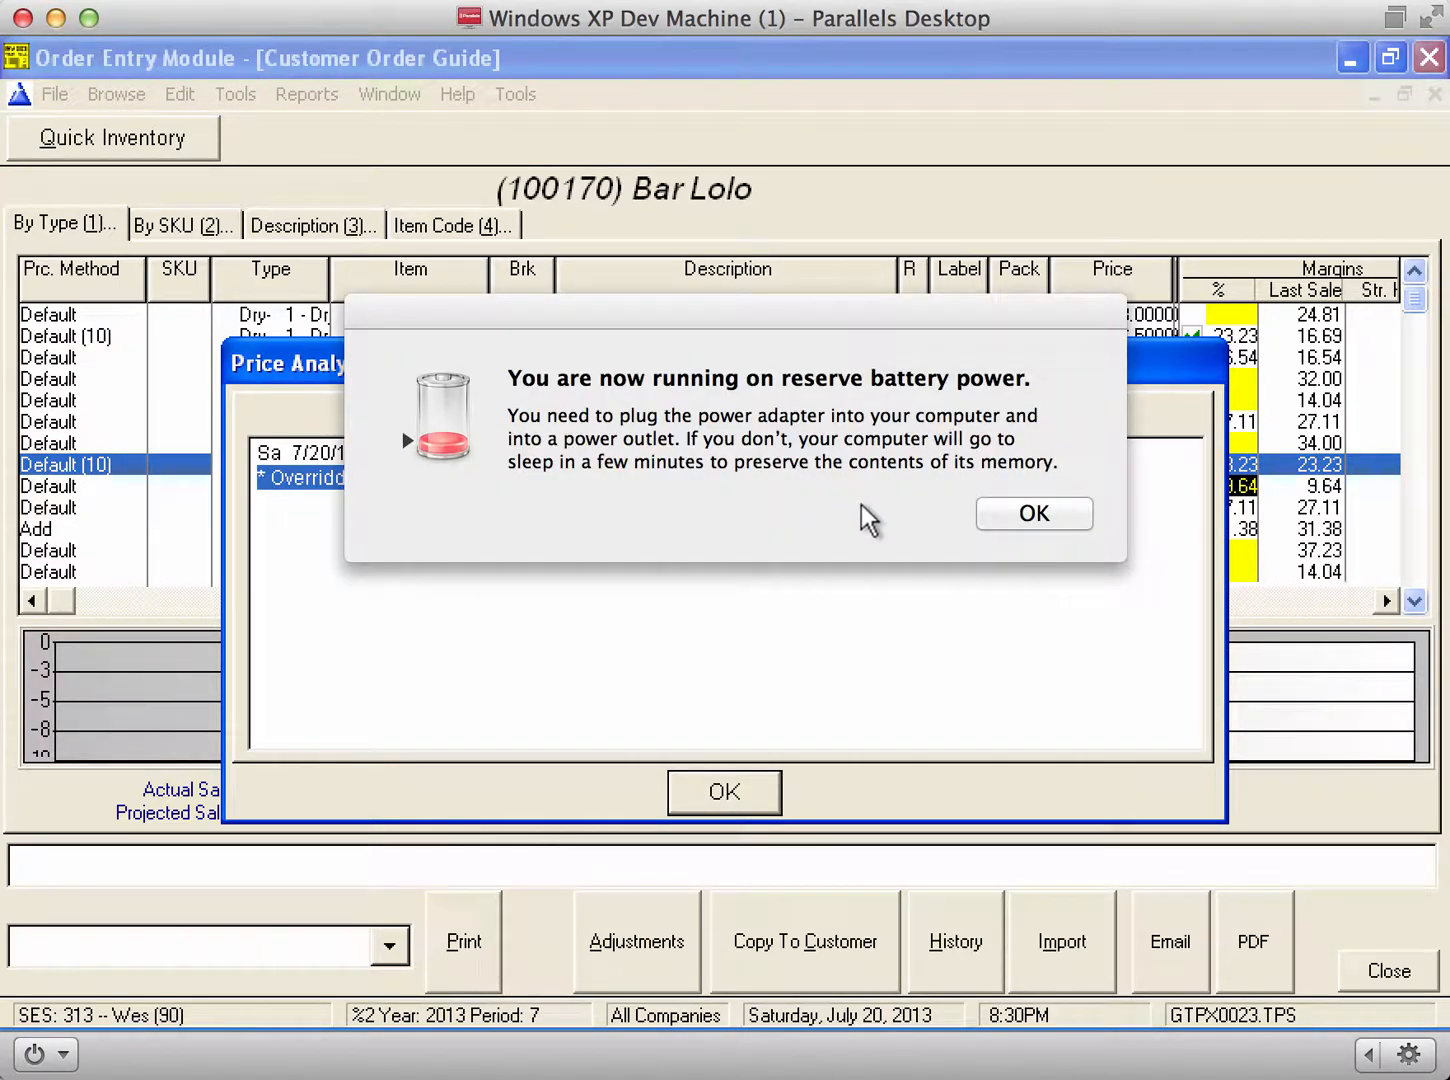
{"action": "left_click", "coordinate": [1012, 515]}
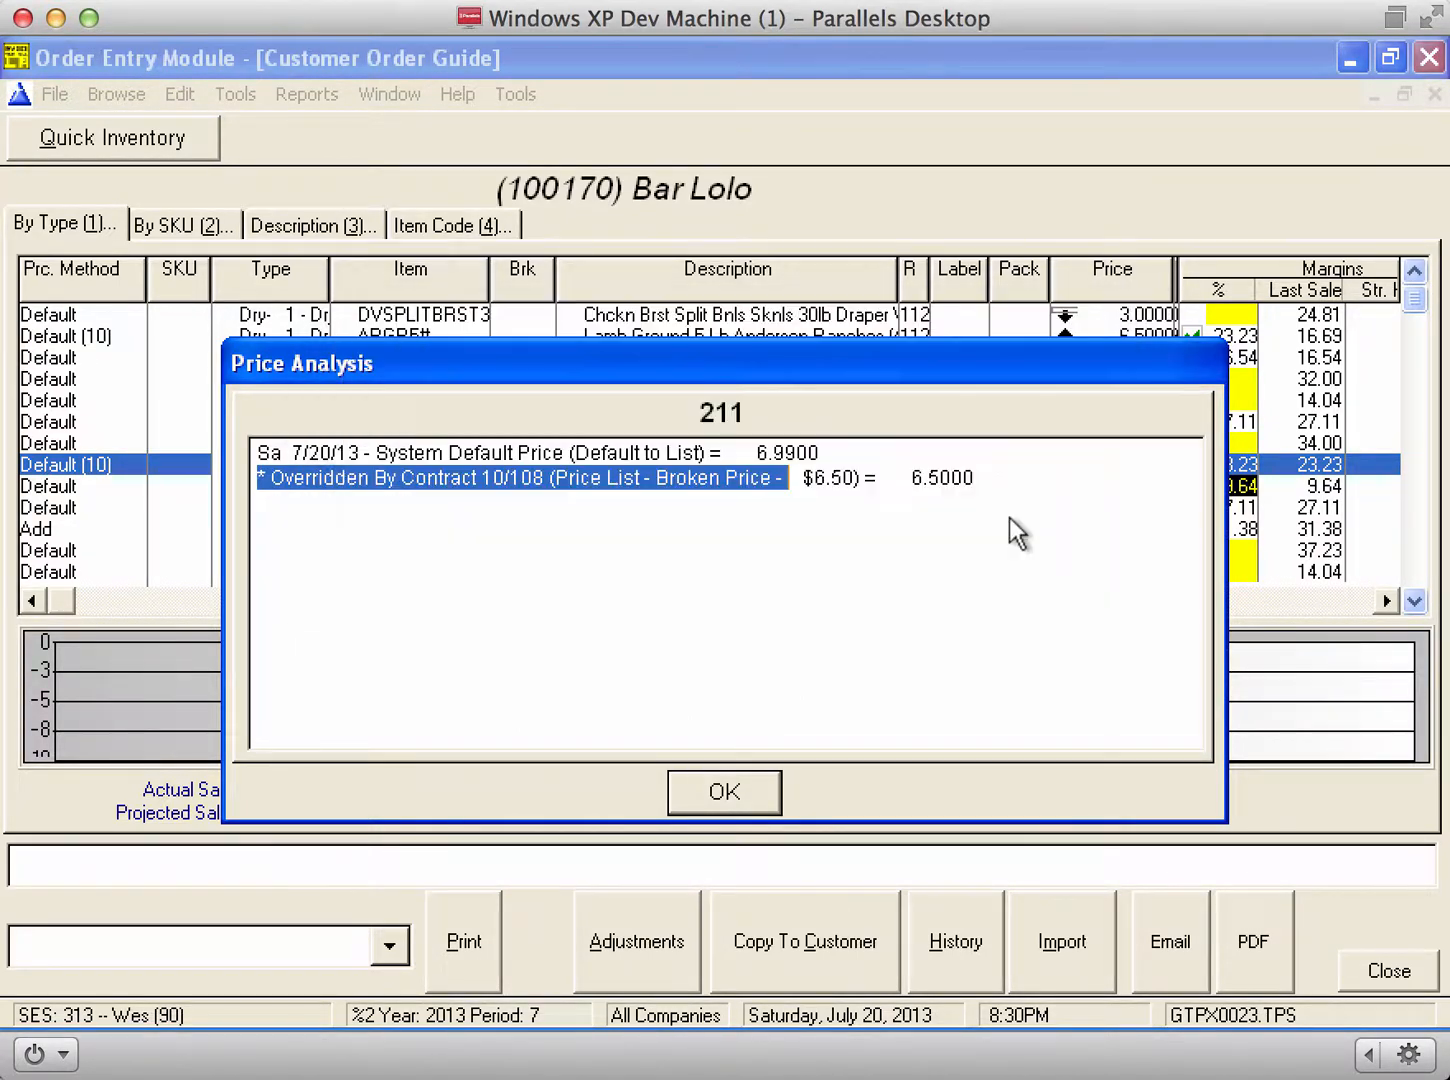
{"action": "left_click", "coordinate": [727, 803]}
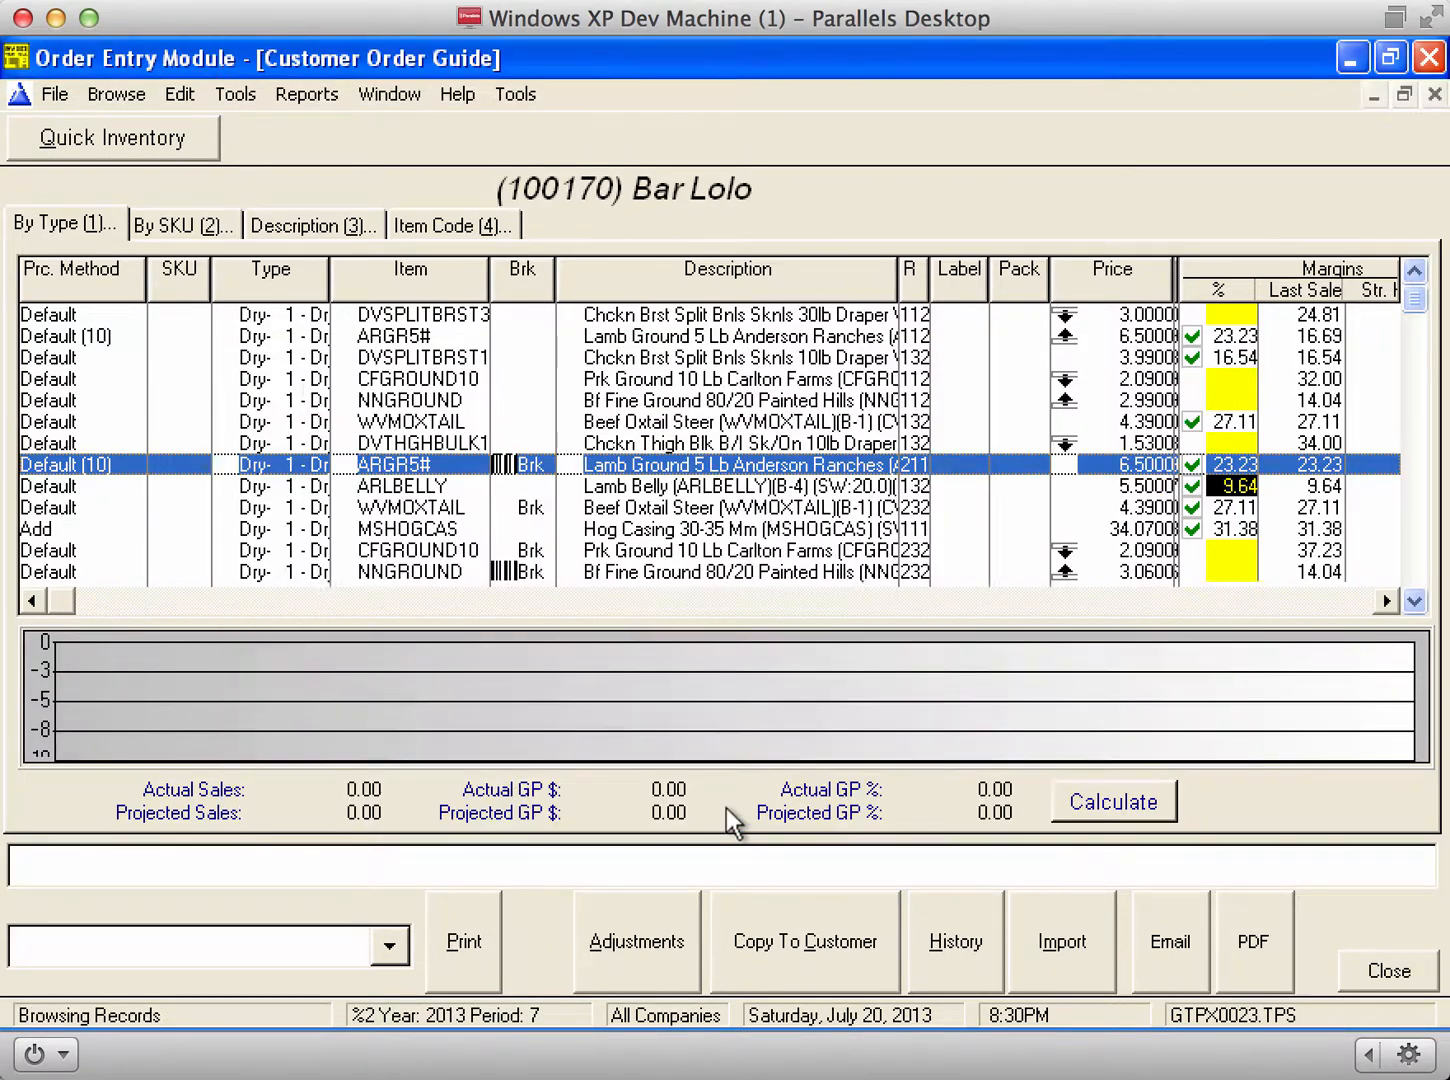
Step: Check the CFGROUND10 price breakdown and open its Order Guide Change Form
{"action": "key", "text": "Down"}
{"action": "key", "text": "Down"}
{"action": "key", "text": "Down"}
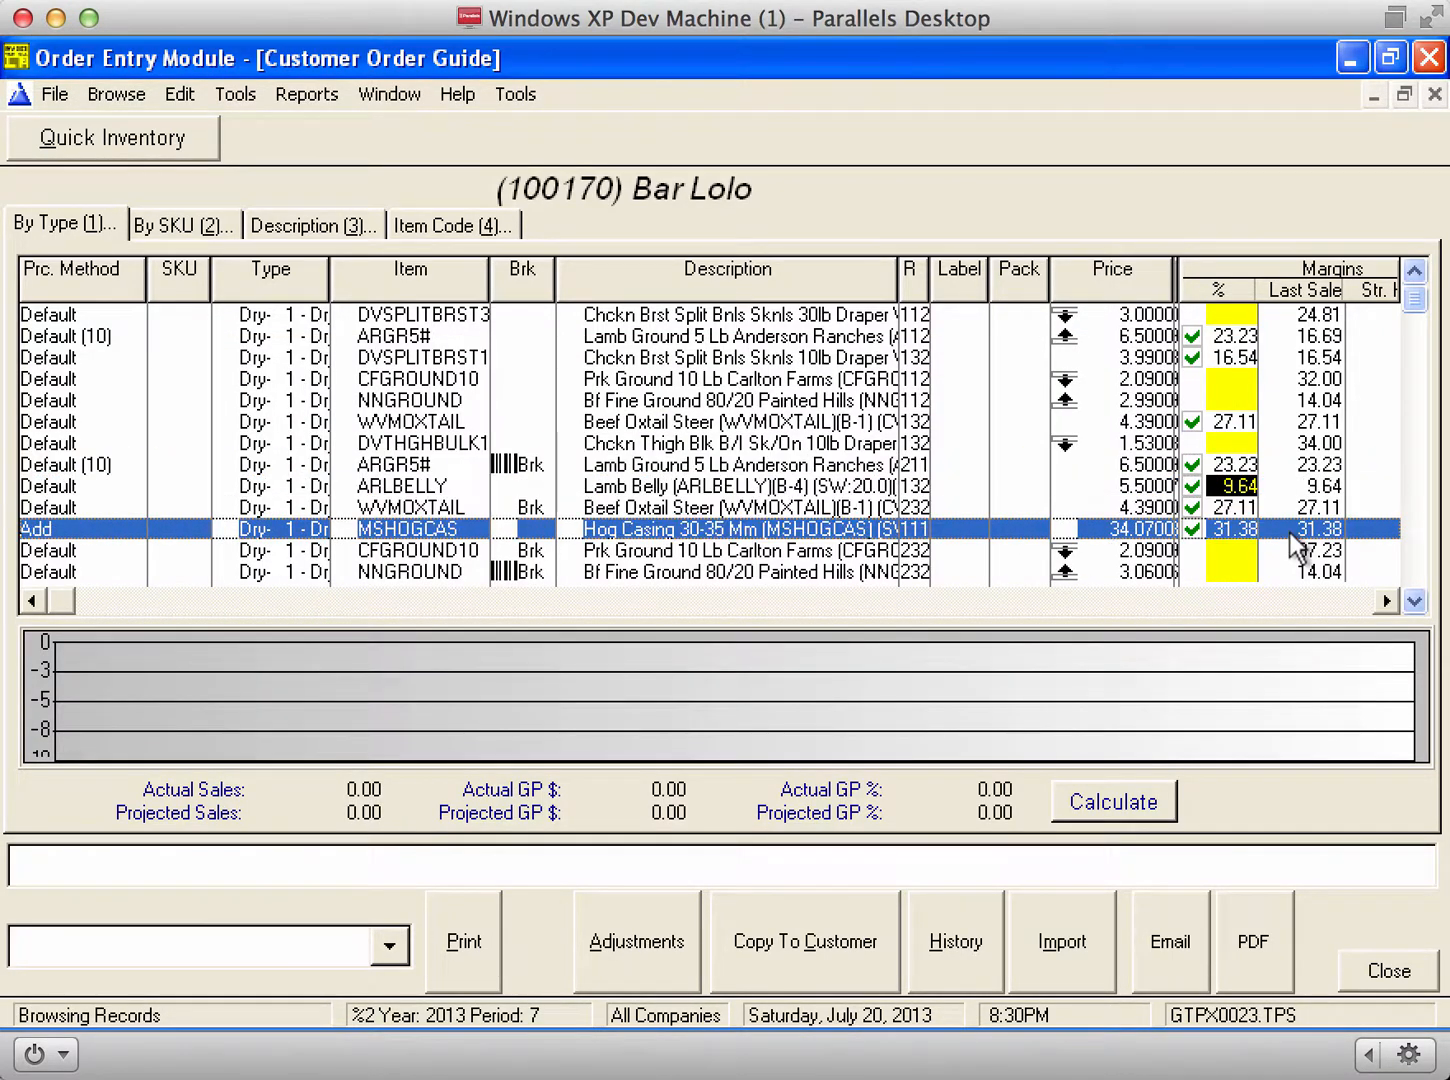
{"action": "key", "text": "Right"}
{"action": "key", "text": "Down"}
{"action": "key", "text": "Down"}
{"action": "key", "text": "Left"}
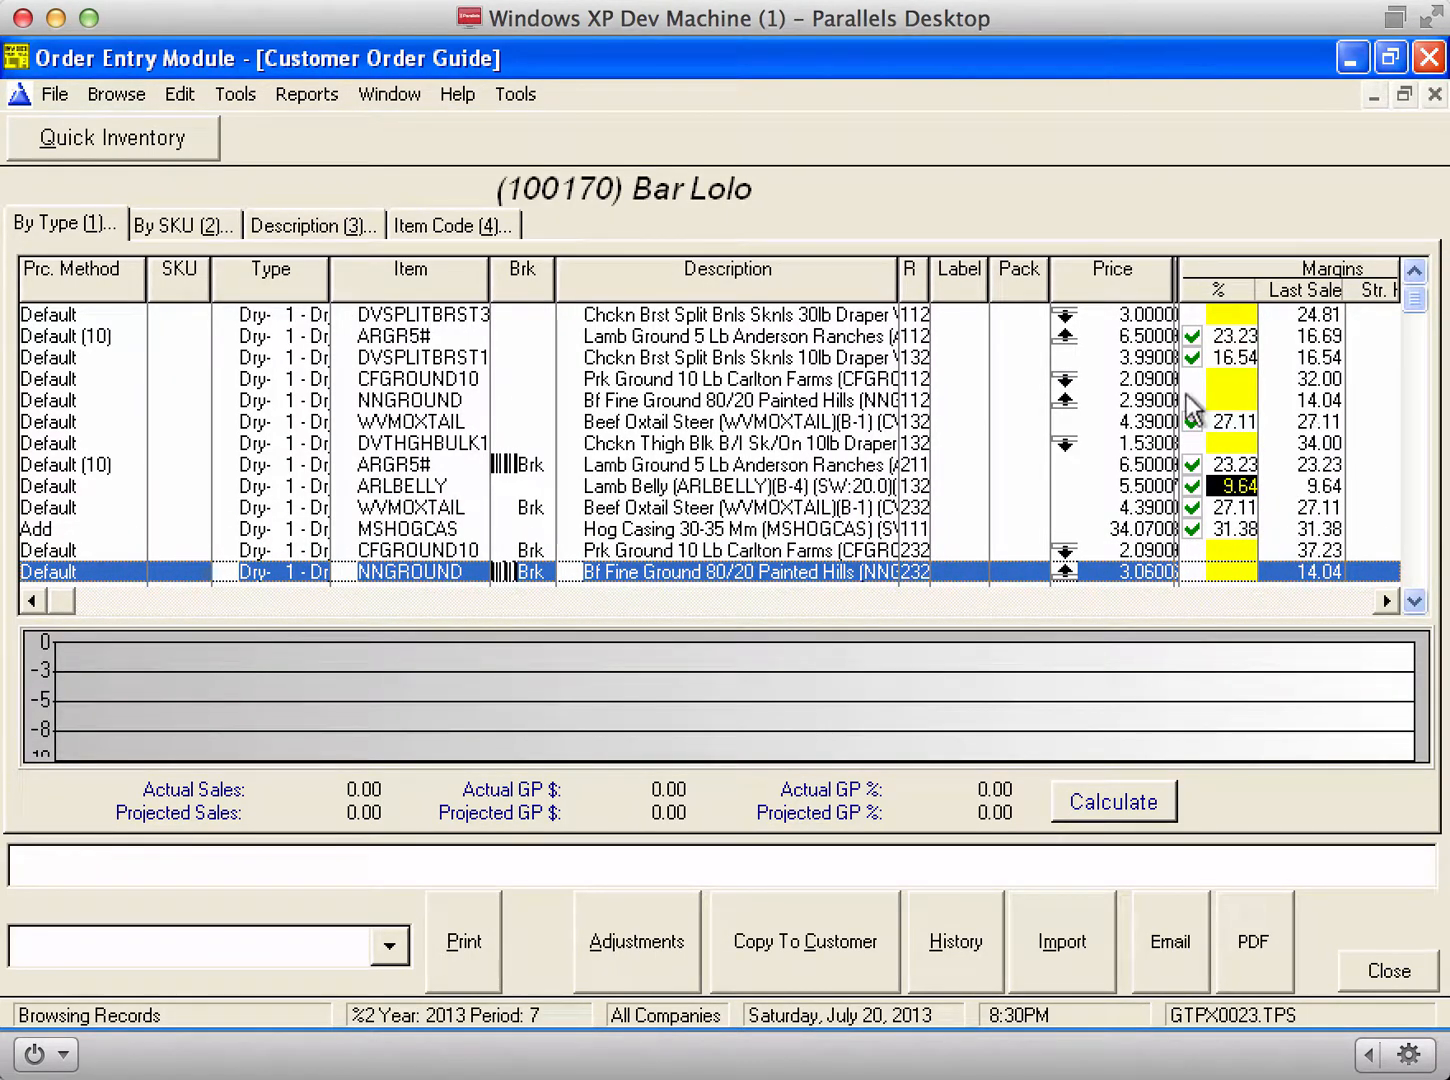
{"action": "left_click", "coordinate": [700, 404]}
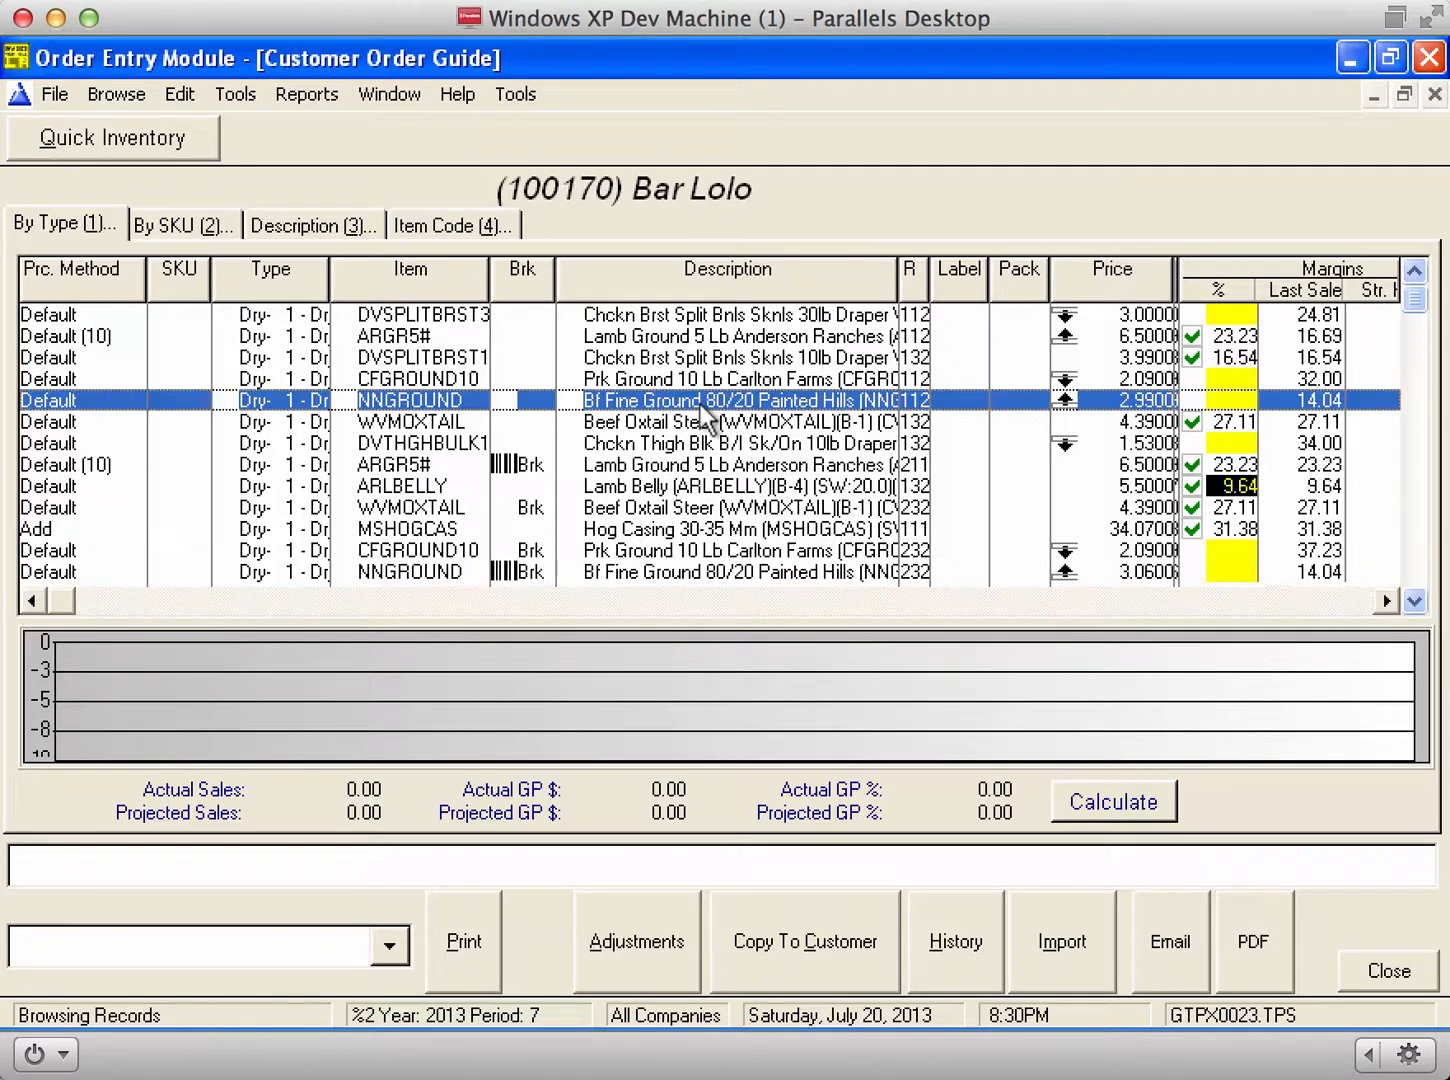
{"action": "key", "text": "Up"}
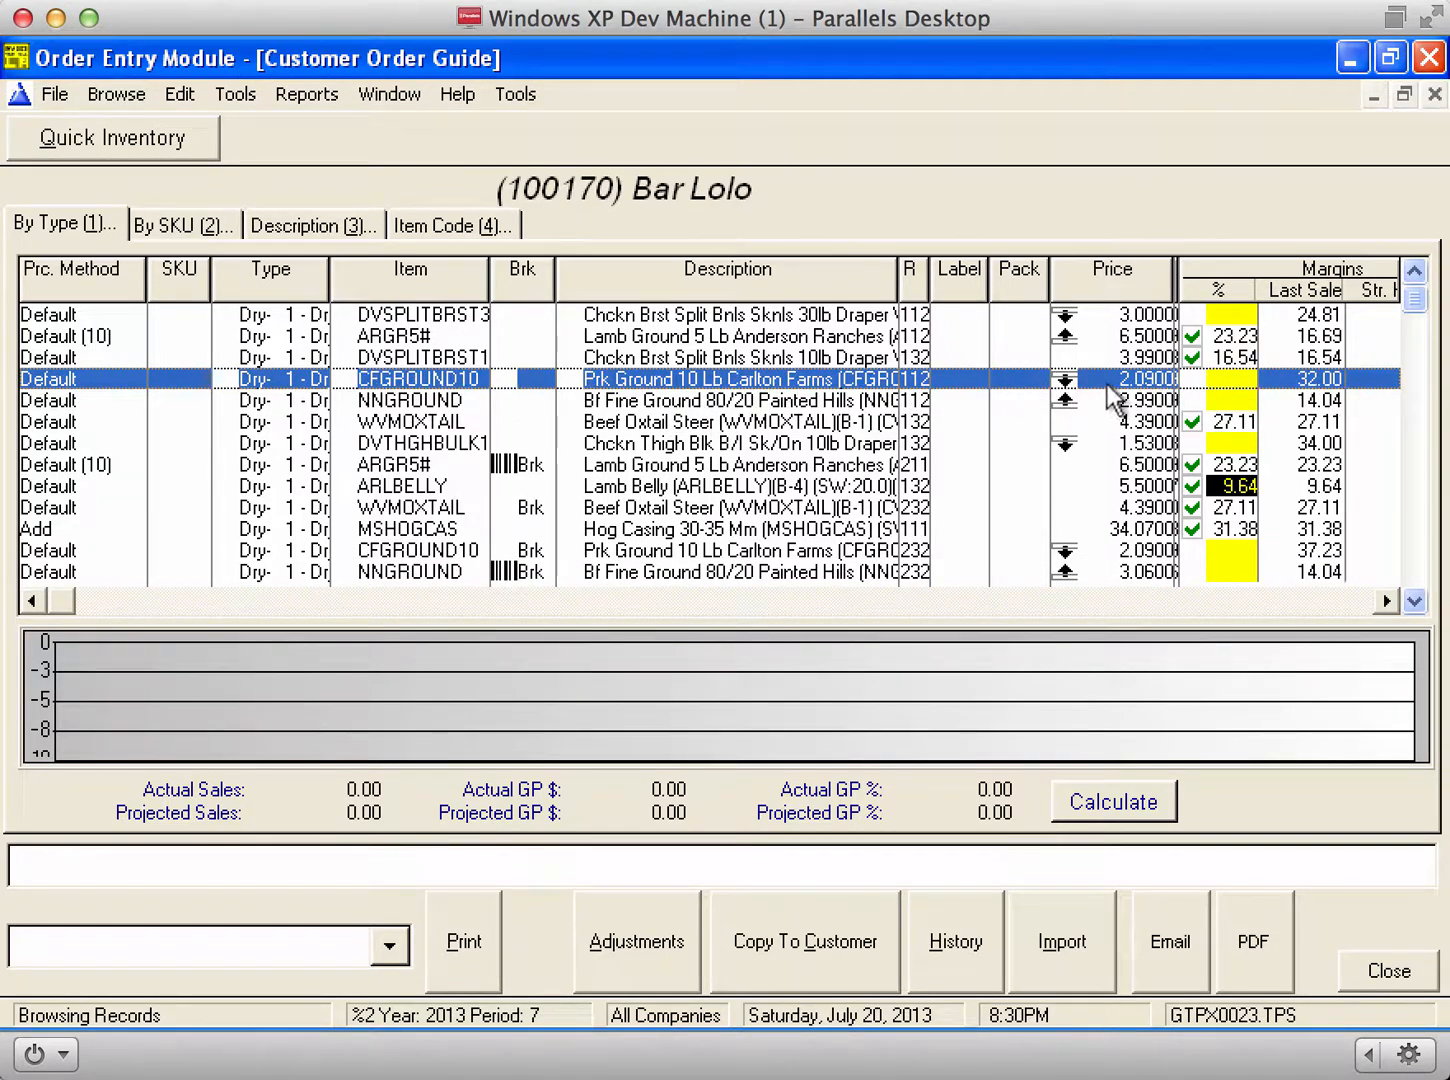
{"action": "double_click", "coordinate": [1141, 387]}
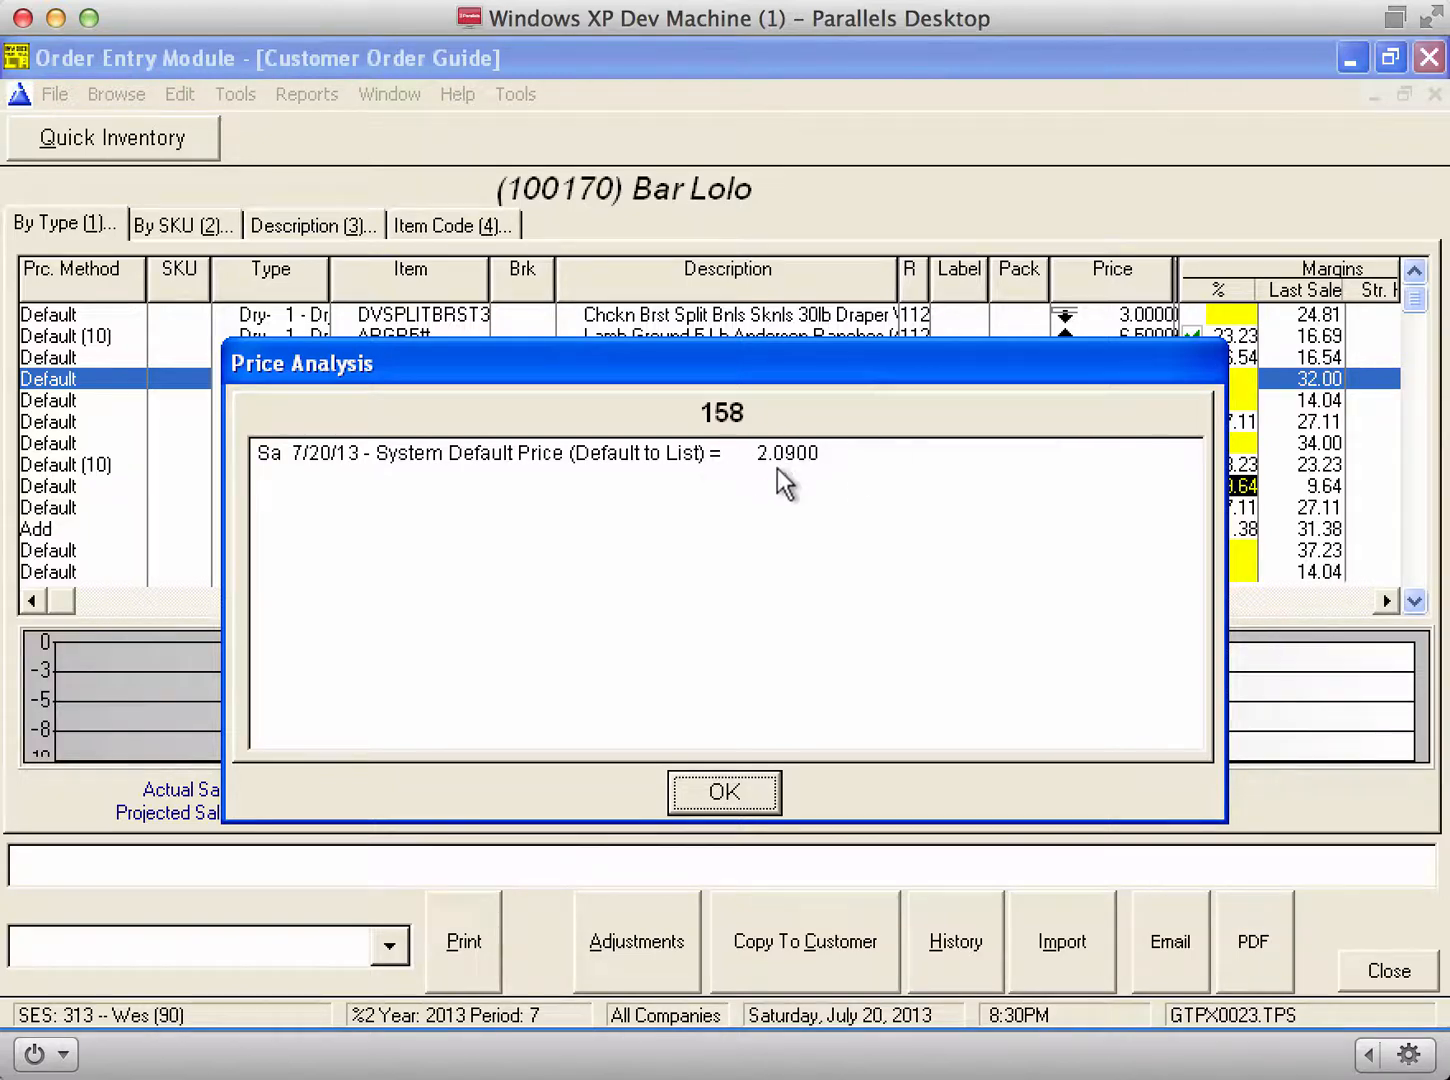
{"action": "key", "text": "Return"}
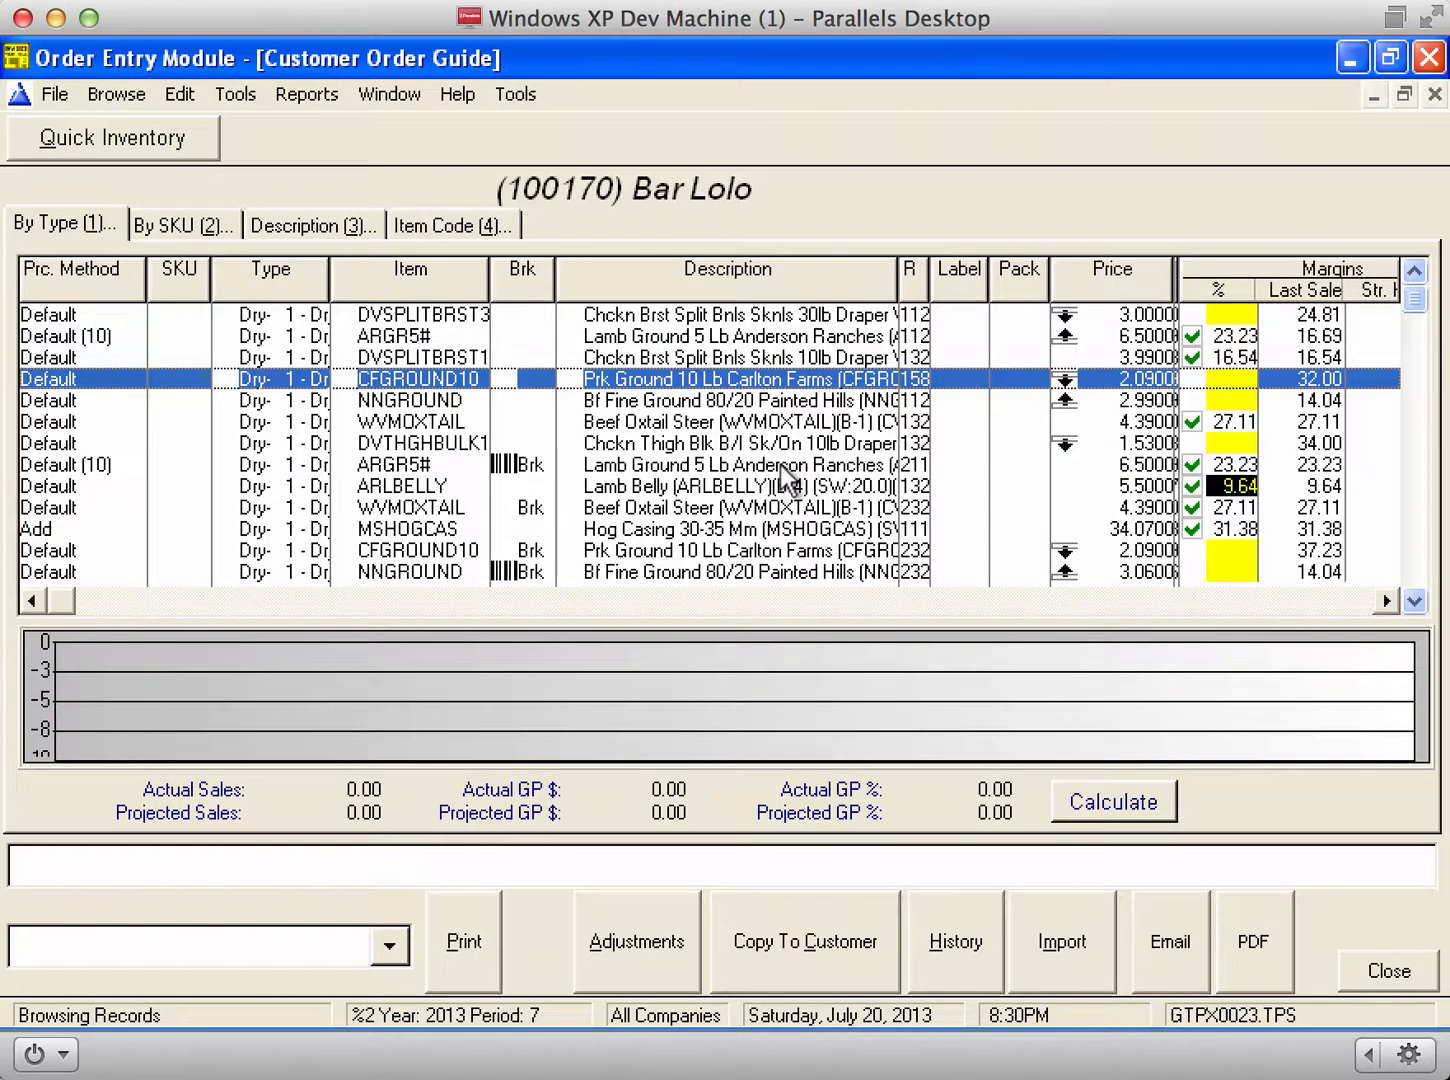
{"action": "key", "text": "Return"}
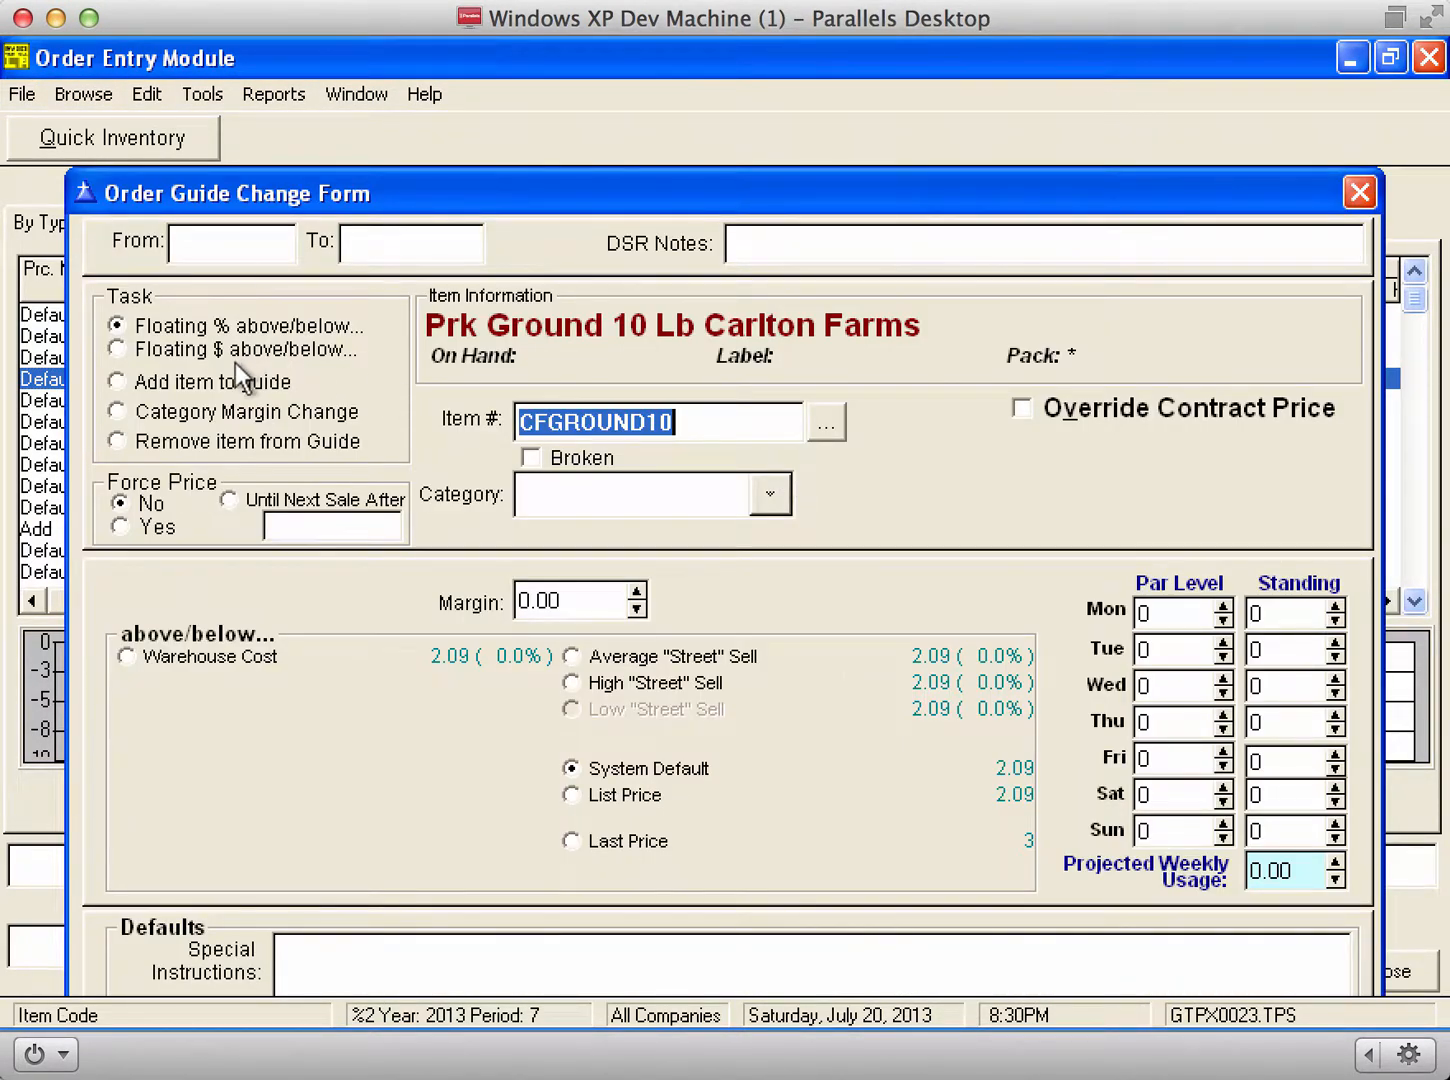
Step: Add CFGROUND10 to the guide with a forced price of 10
{"action": "left_click", "coordinate": [206, 381]}
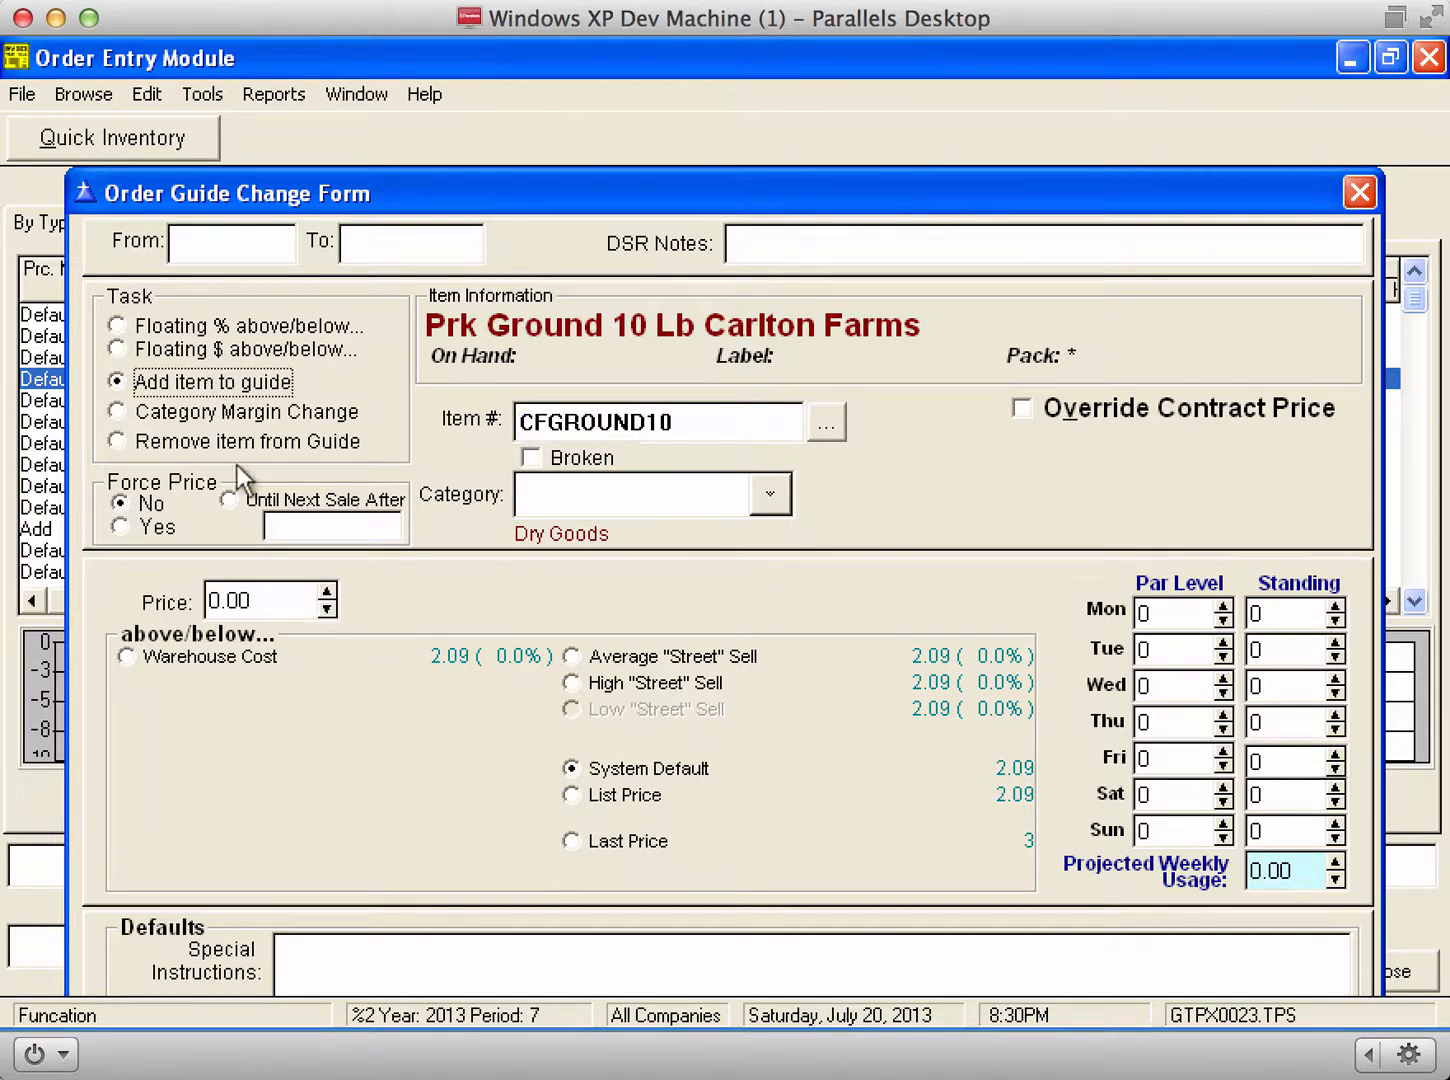
{"action": "left_click", "coordinate": [131, 528]}
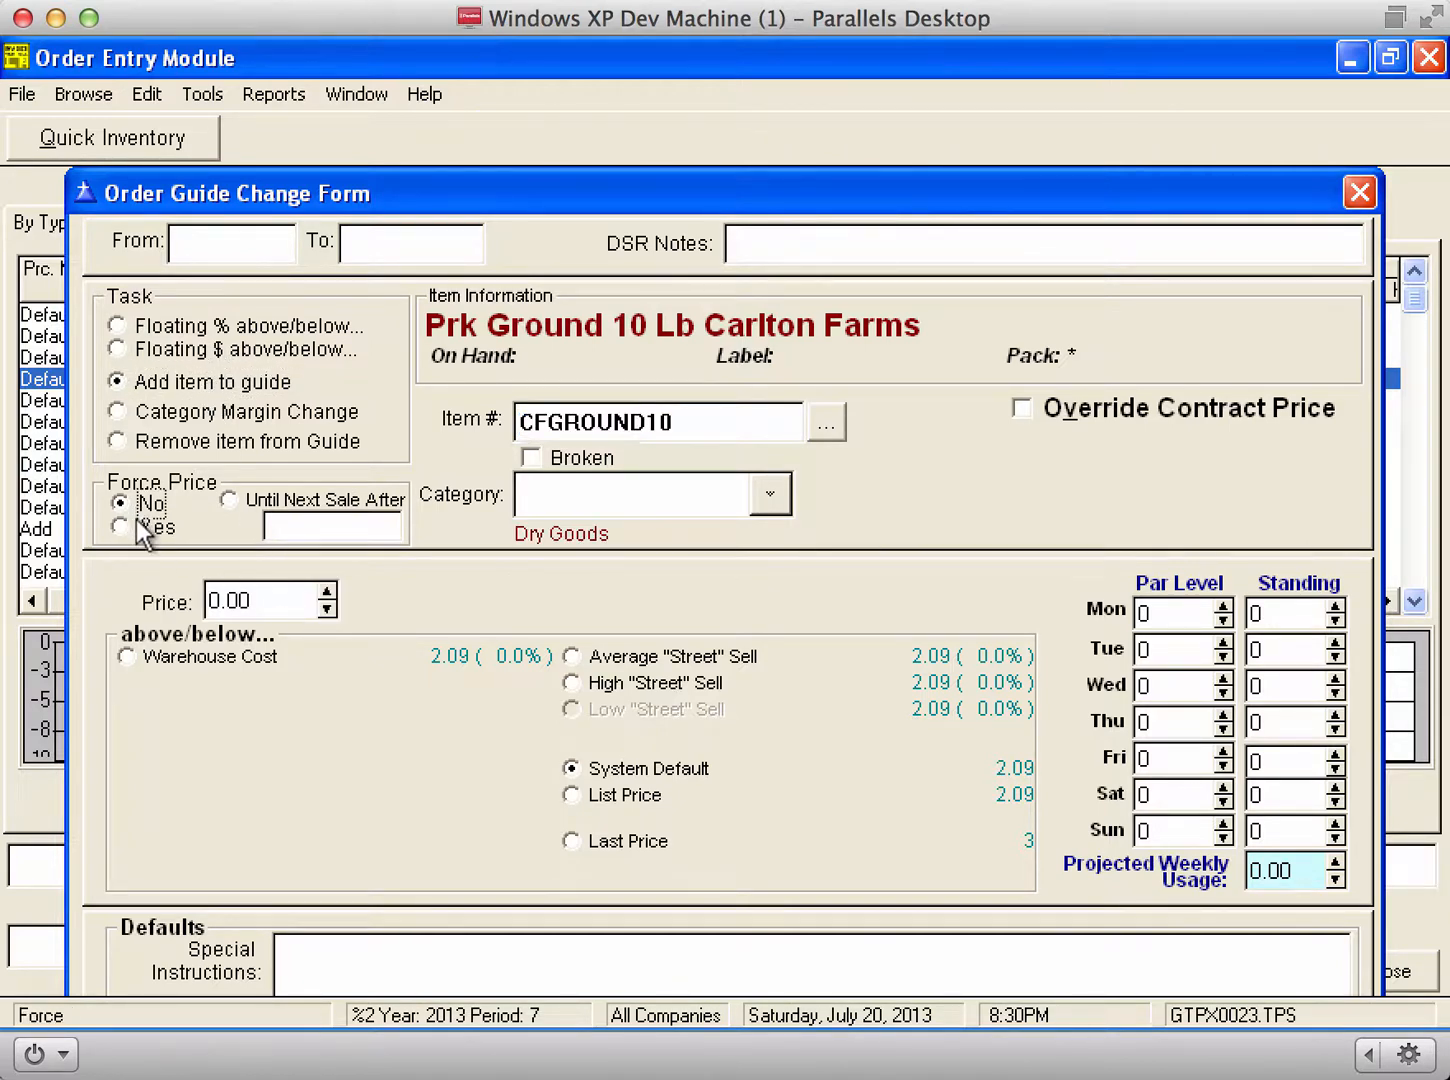
{"action": "left_click", "coordinate": [272, 597]}
{"action": "type", "text": "10"}
{"action": "key", "text": "Return"}
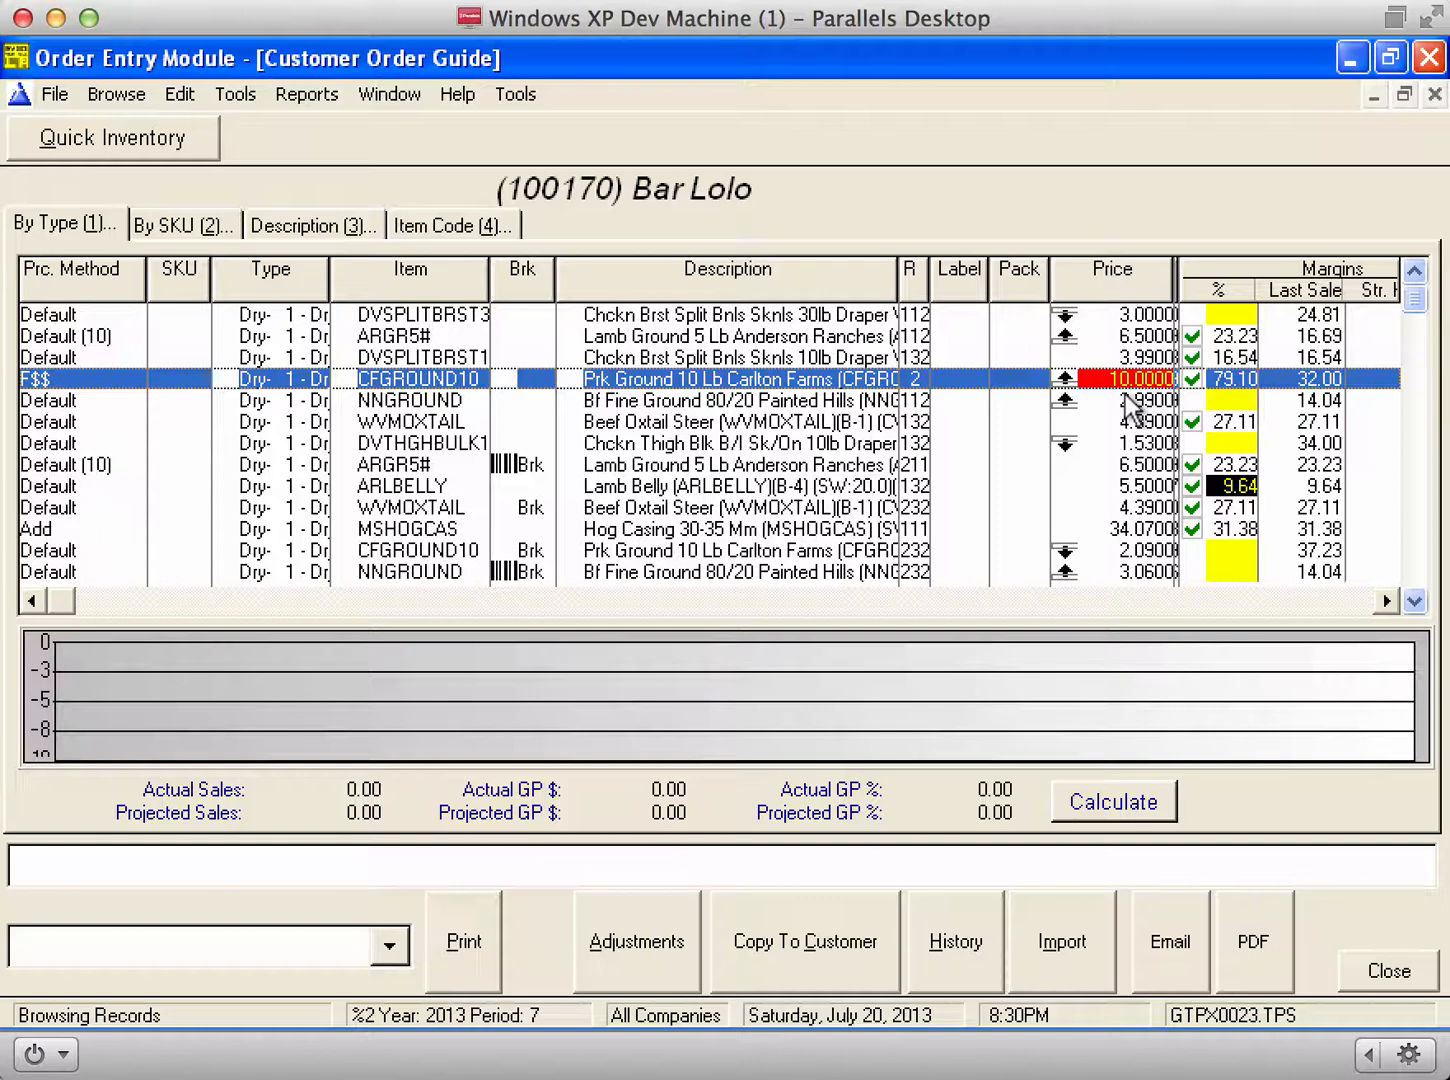
Step: Switch CFGROUND10 to floating pricing at 8% above warehouse cost
{"action": "key", "text": "Return"}
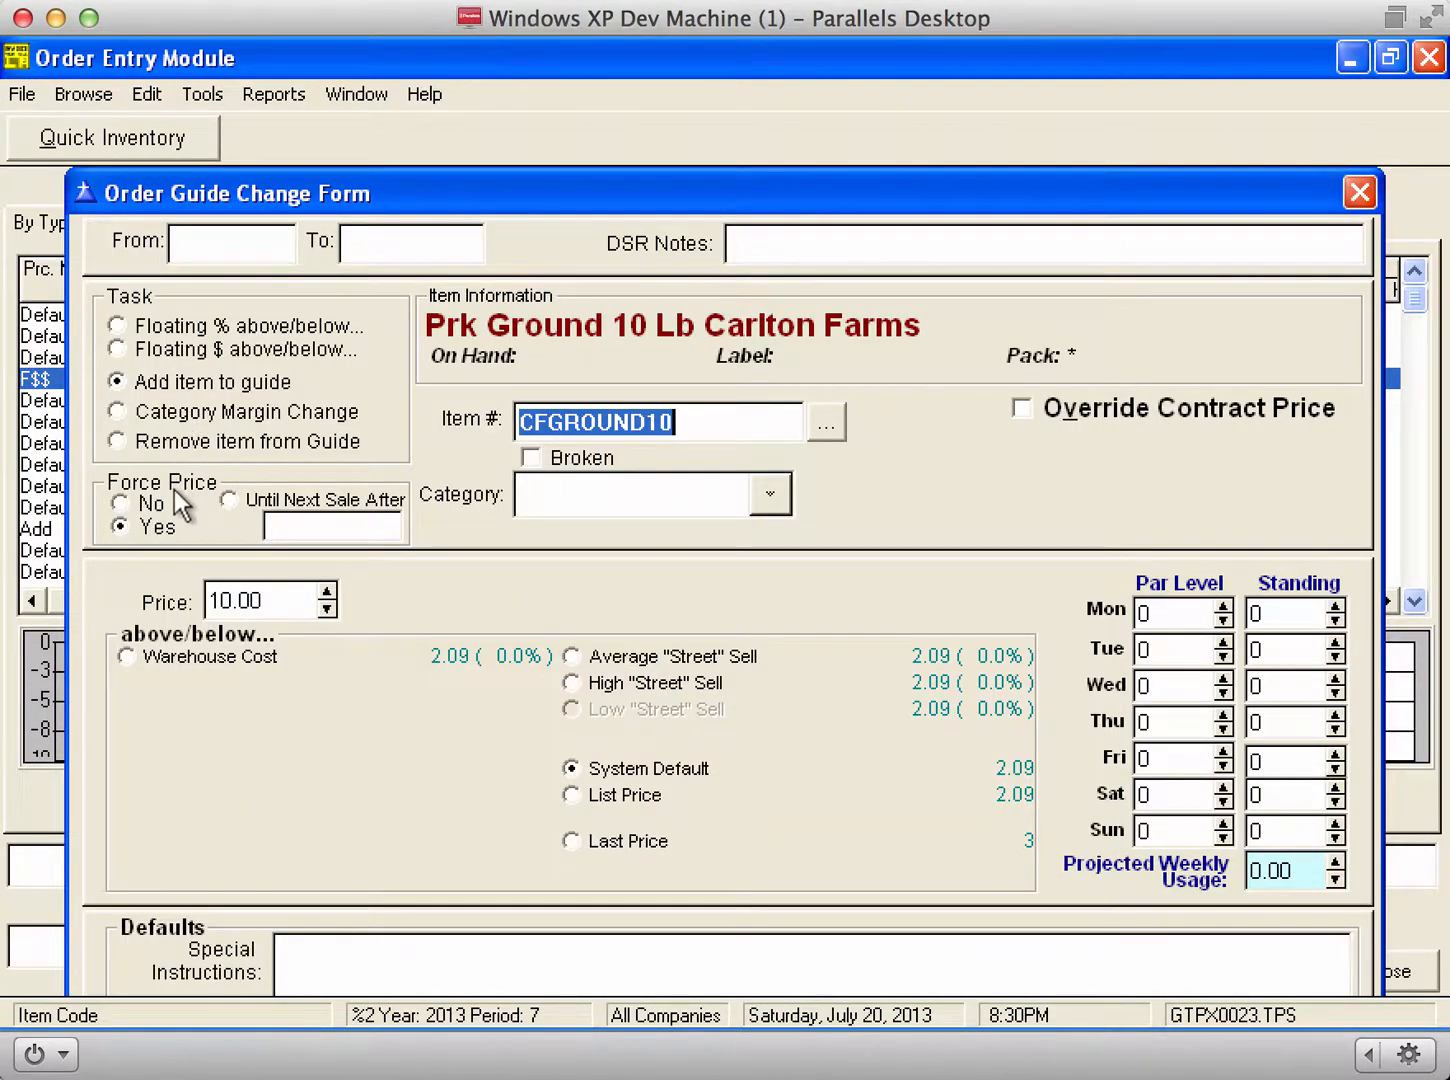
{"action": "left_click", "coordinate": [237, 333]}
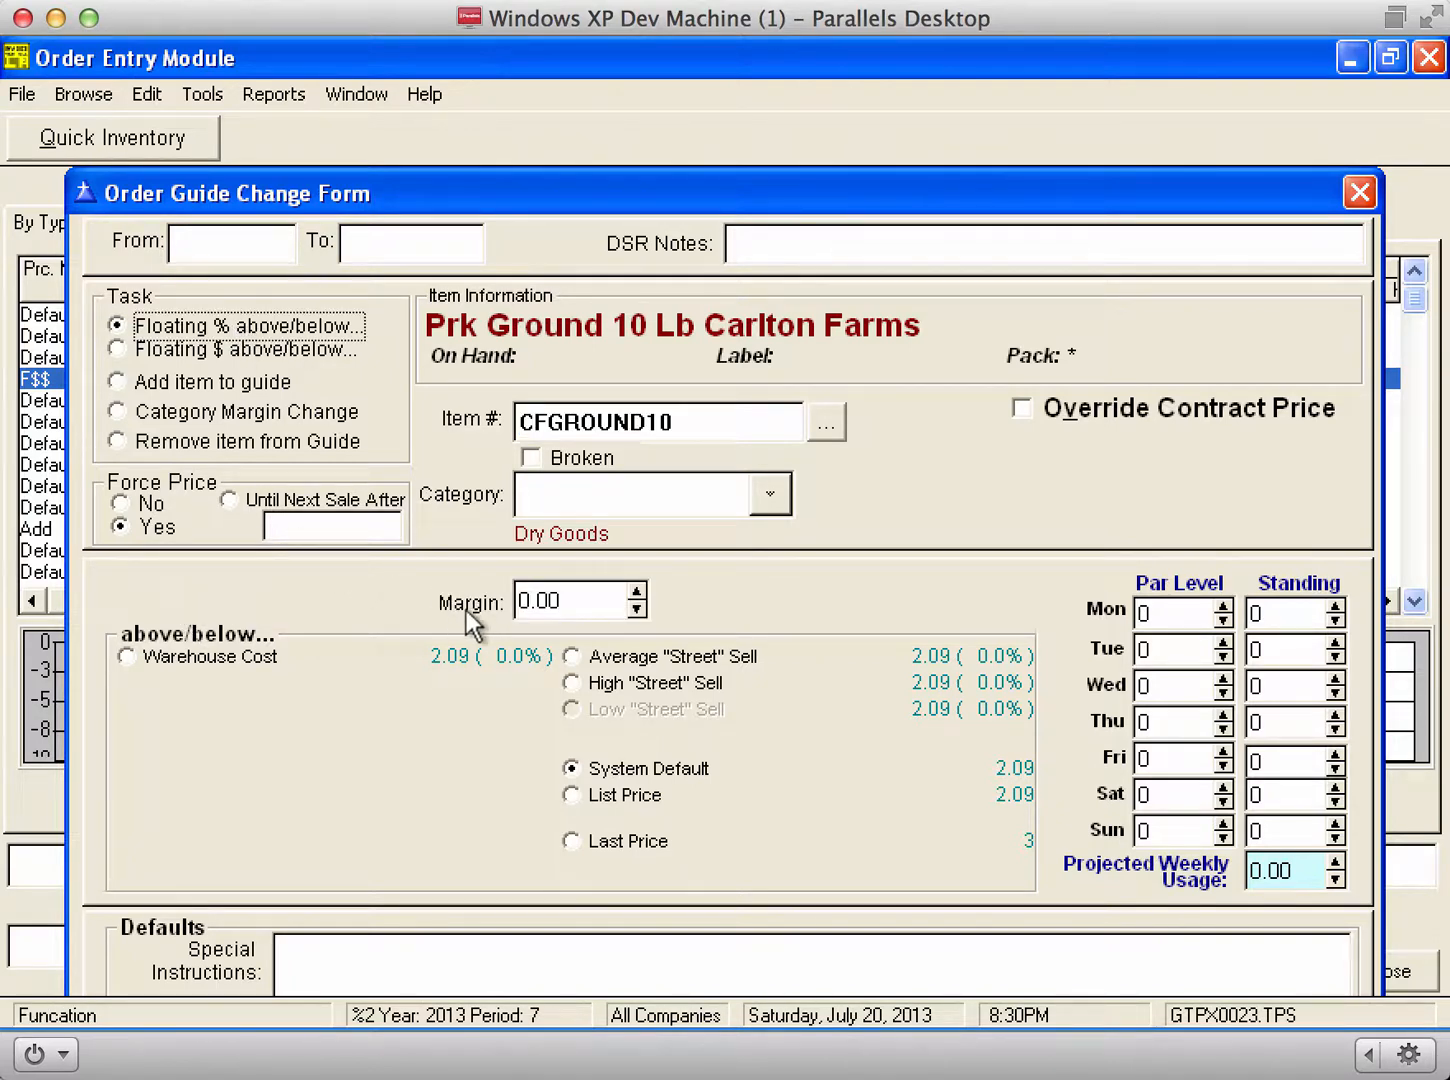
{"action": "left_click", "coordinate": [211, 655]}
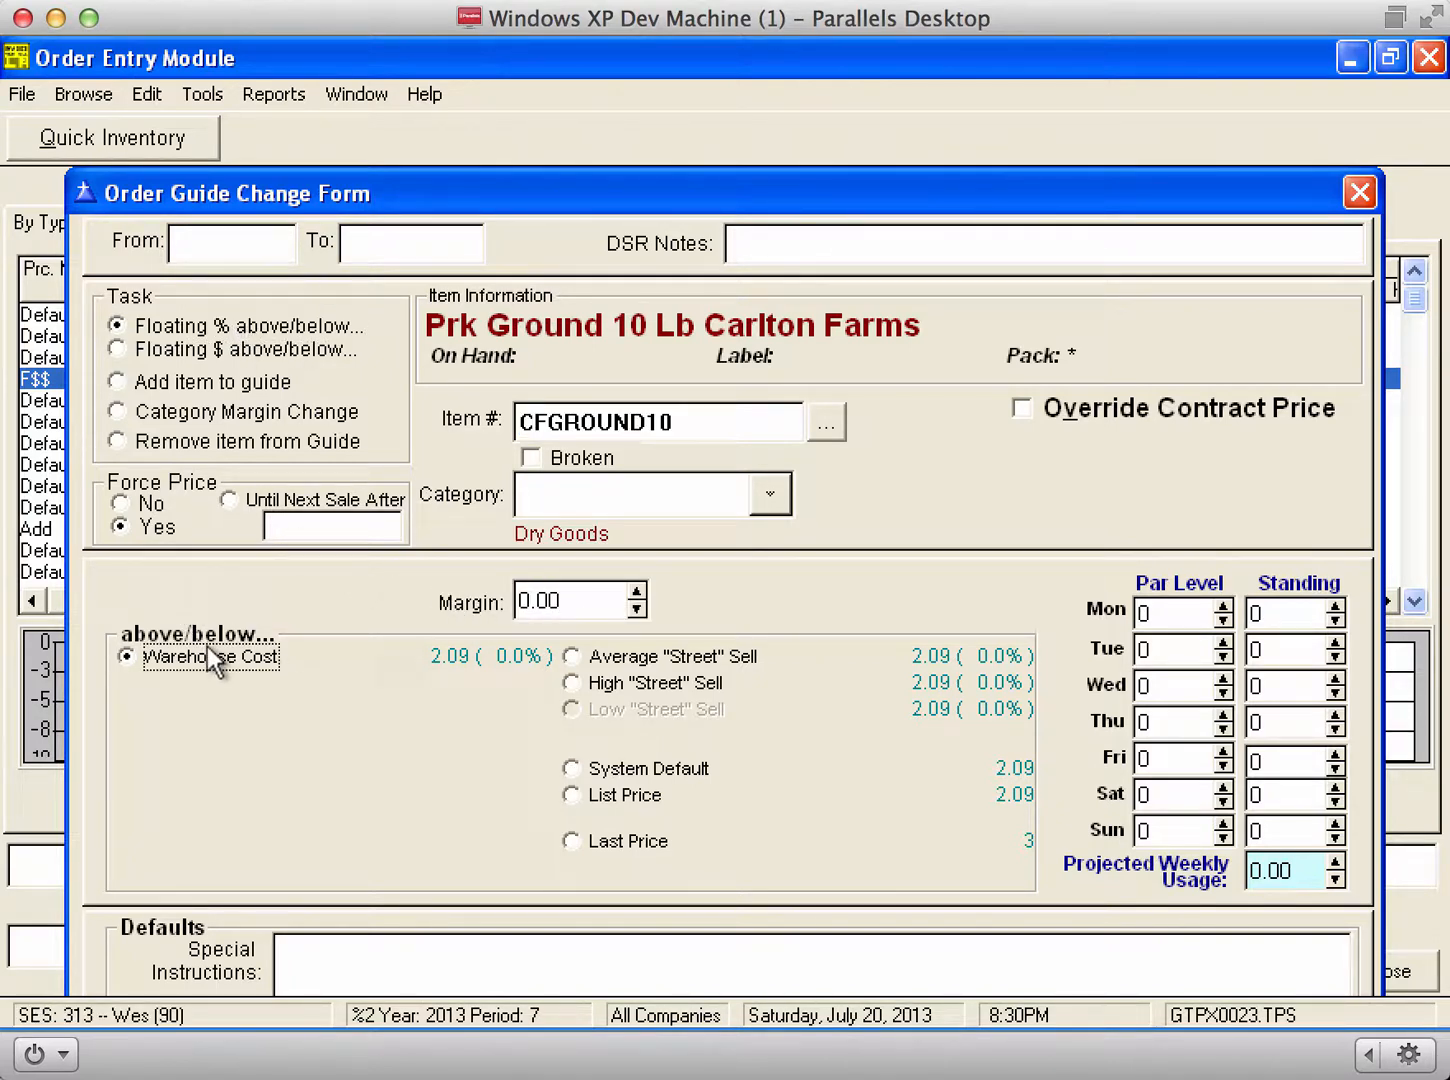
{"action": "left_click", "coordinate": [598, 601]}
{"action": "type", "text": "8"}
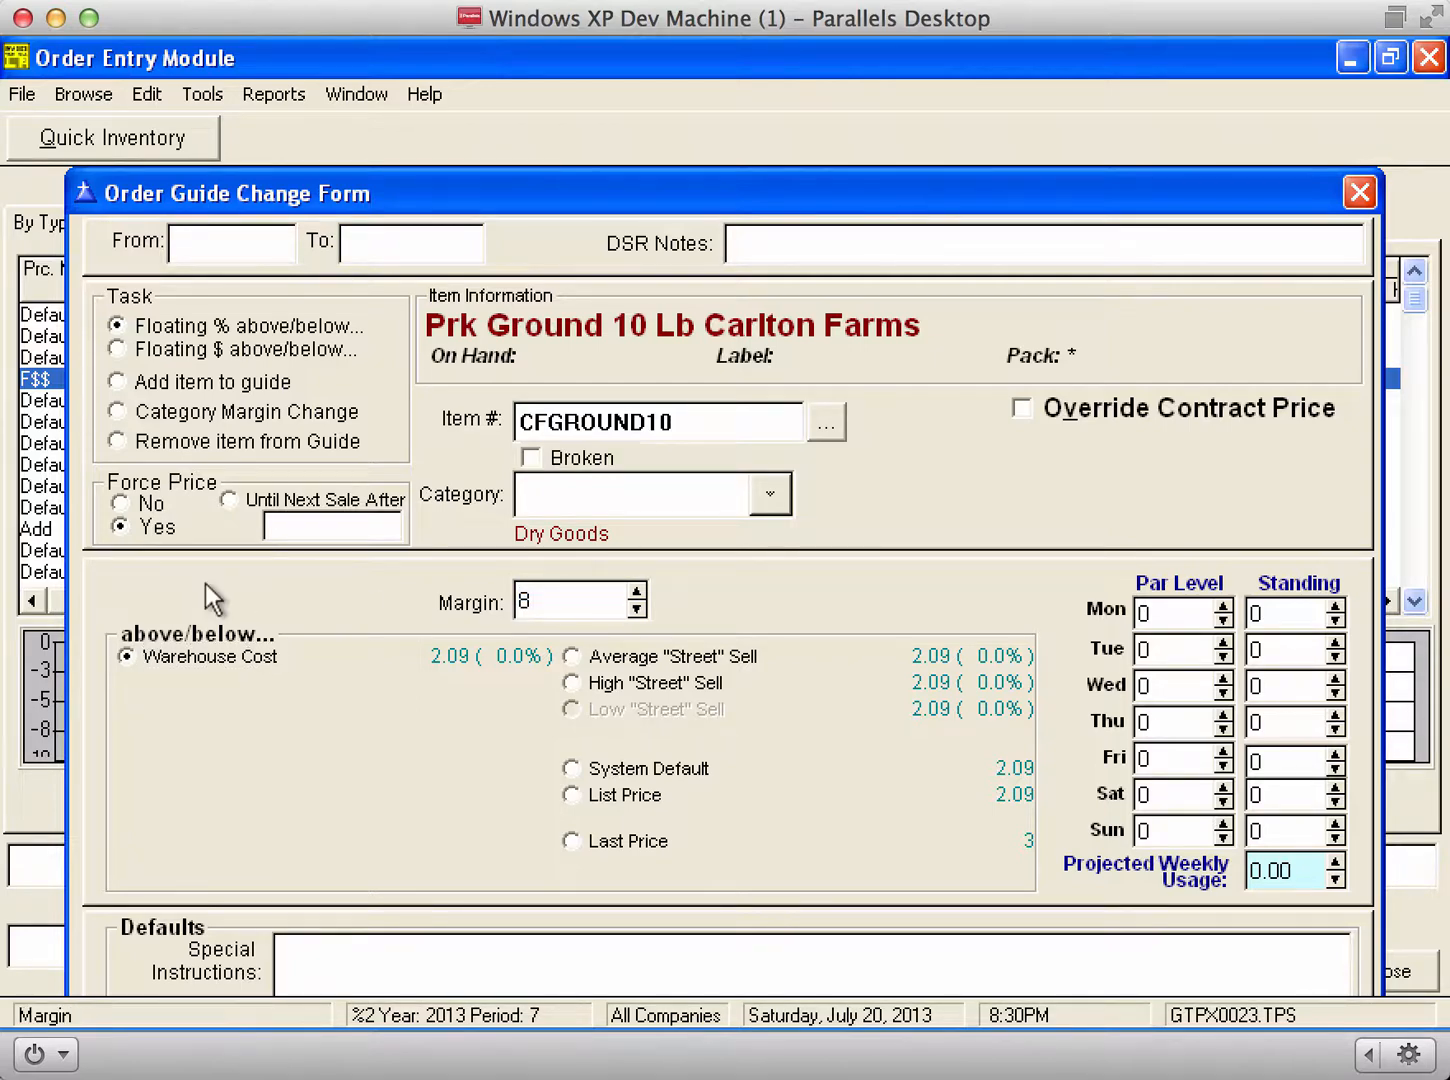
{"action": "key", "text": "Return"}
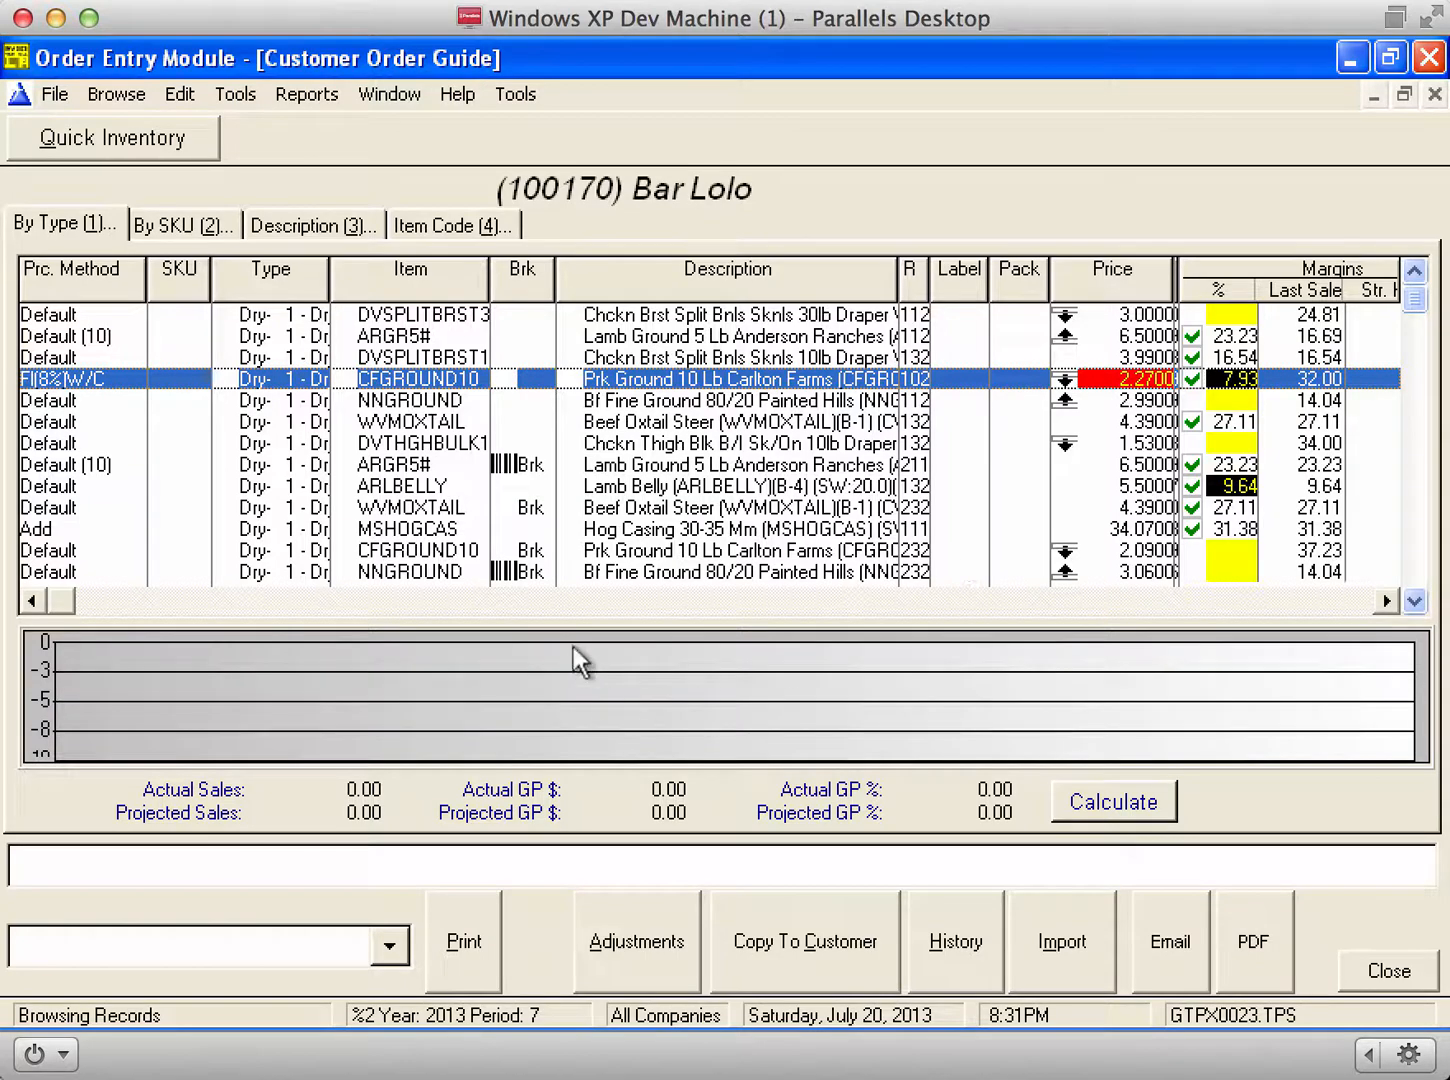
Step: Sort Bar Lolo's guide by description and step down to the CFPSKIRT item
{"action": "left_click", "coordinate": [620, 486]}
{"action": "key", "text": "Down"}
{"action": "key", "text": "Down"}
{"action": "key", "text": "Down"}
{"action": "key", "text": "Down"}
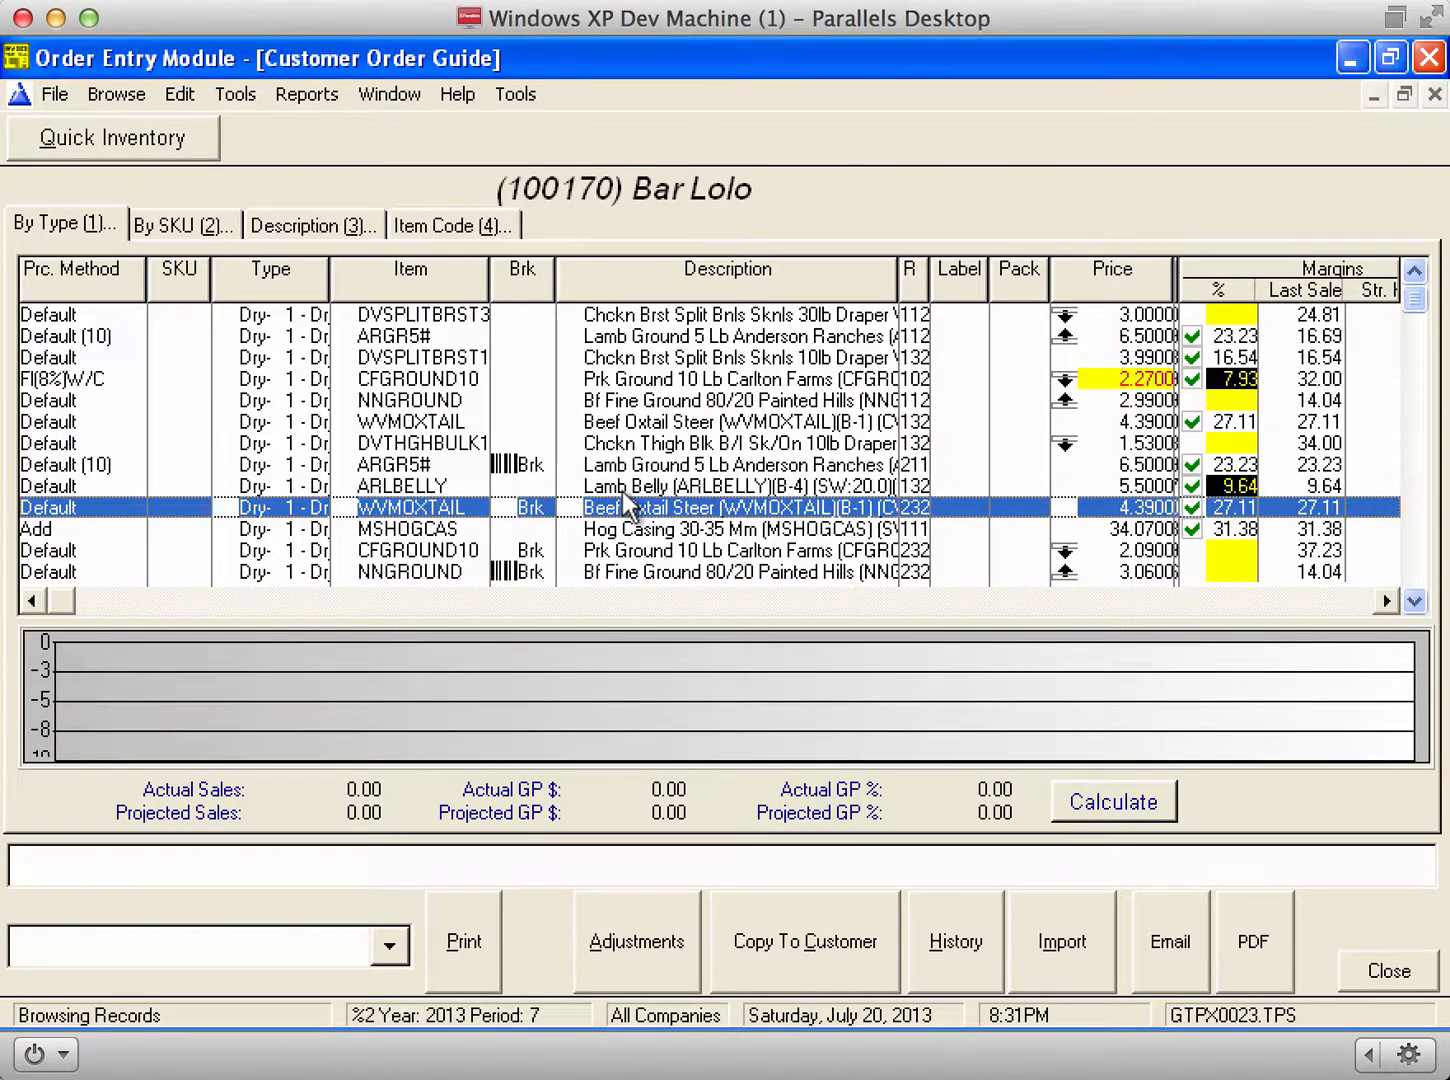
{"action": "left_click", "coordinate": [333, 227]}
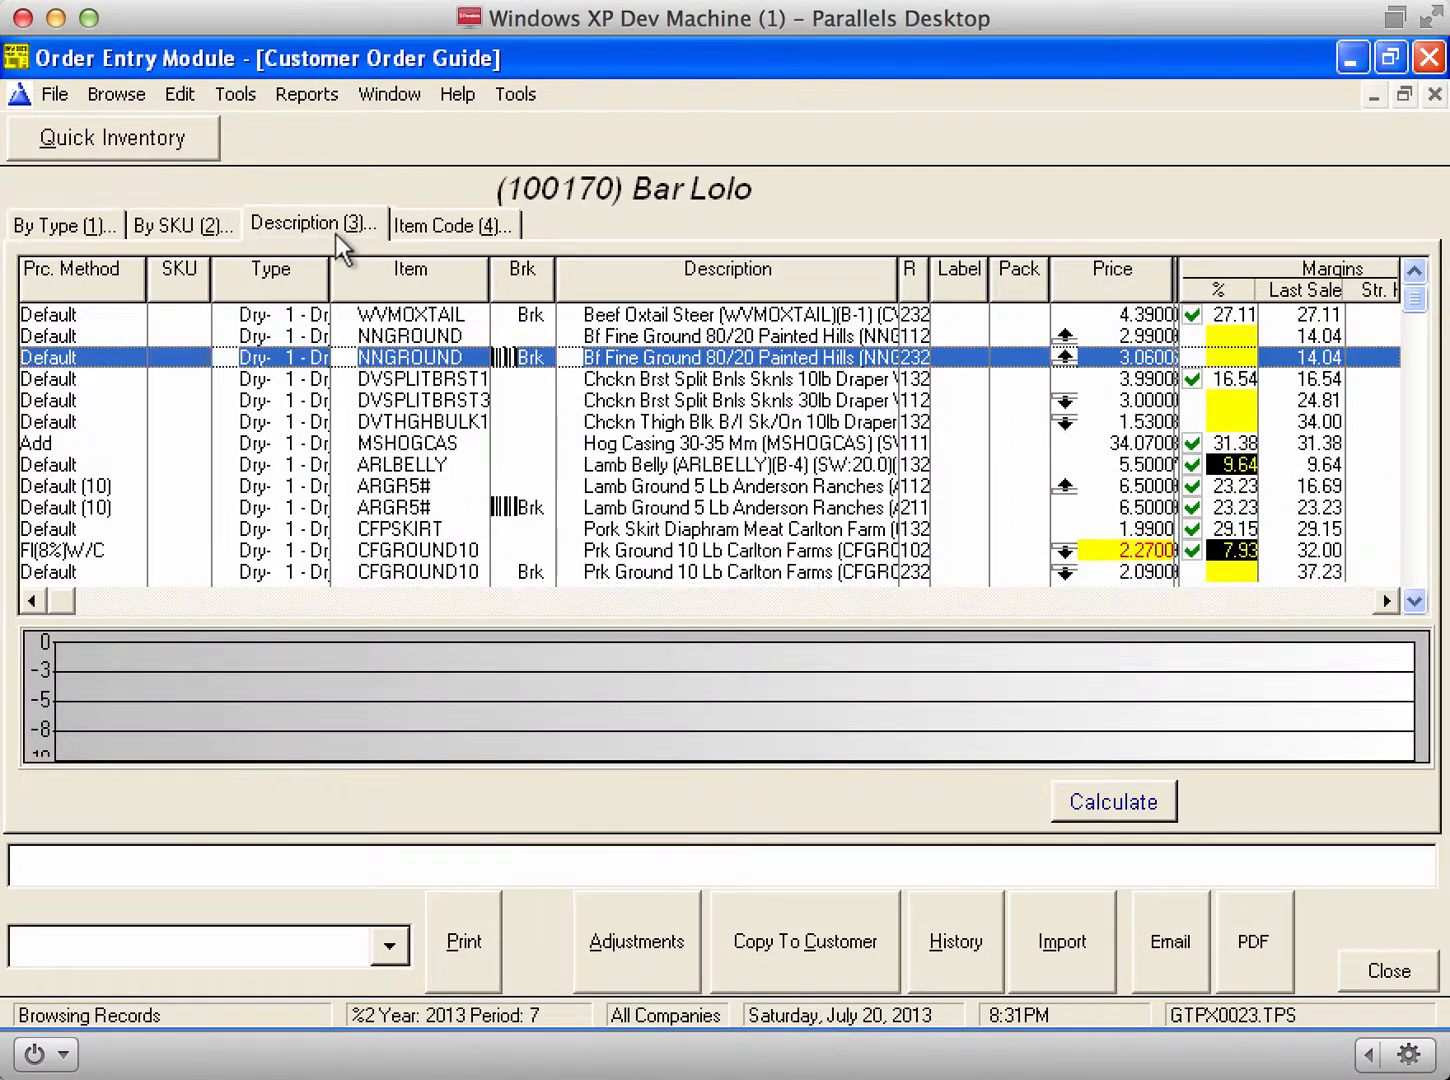
{"action": "left_click", "coordinate": [601, 465]}
{"action": "key", "text": "Down"}
{"action": "key", "text": "Down"}
{"action": "key", "text": "Down"}
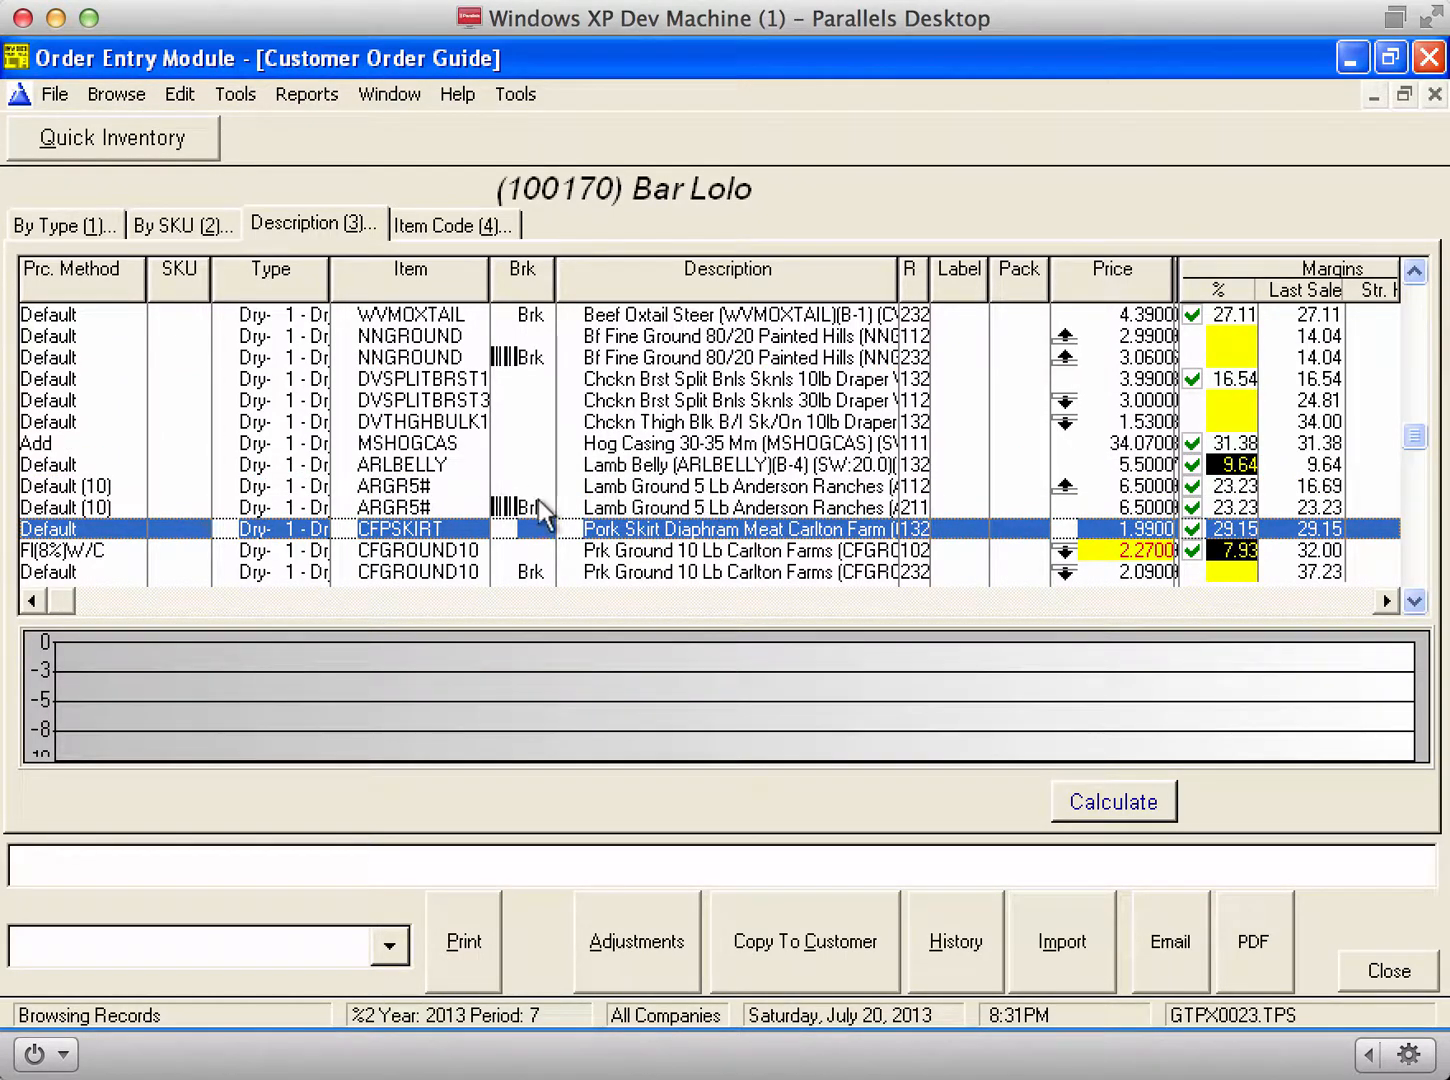
Step: Start an import, decline creating a SKU table, then close the guide and customer list
{"action": "left_click", "coordinate": [1058, 942]}
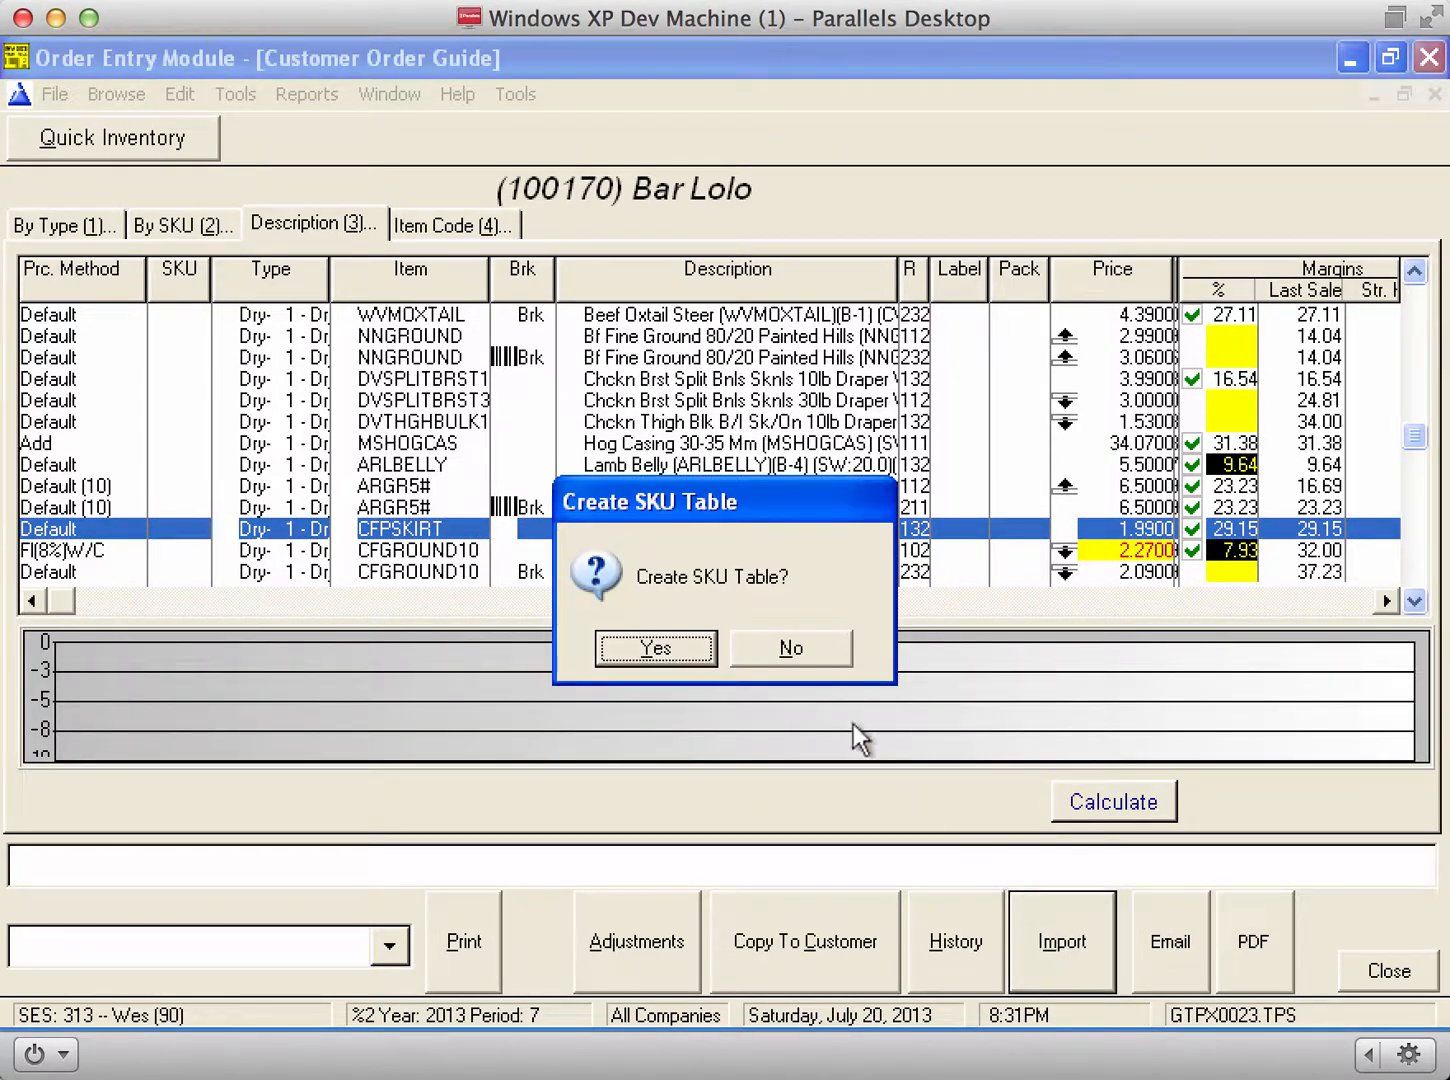
{"action": "left_click", "coordinate": [746, 649]}
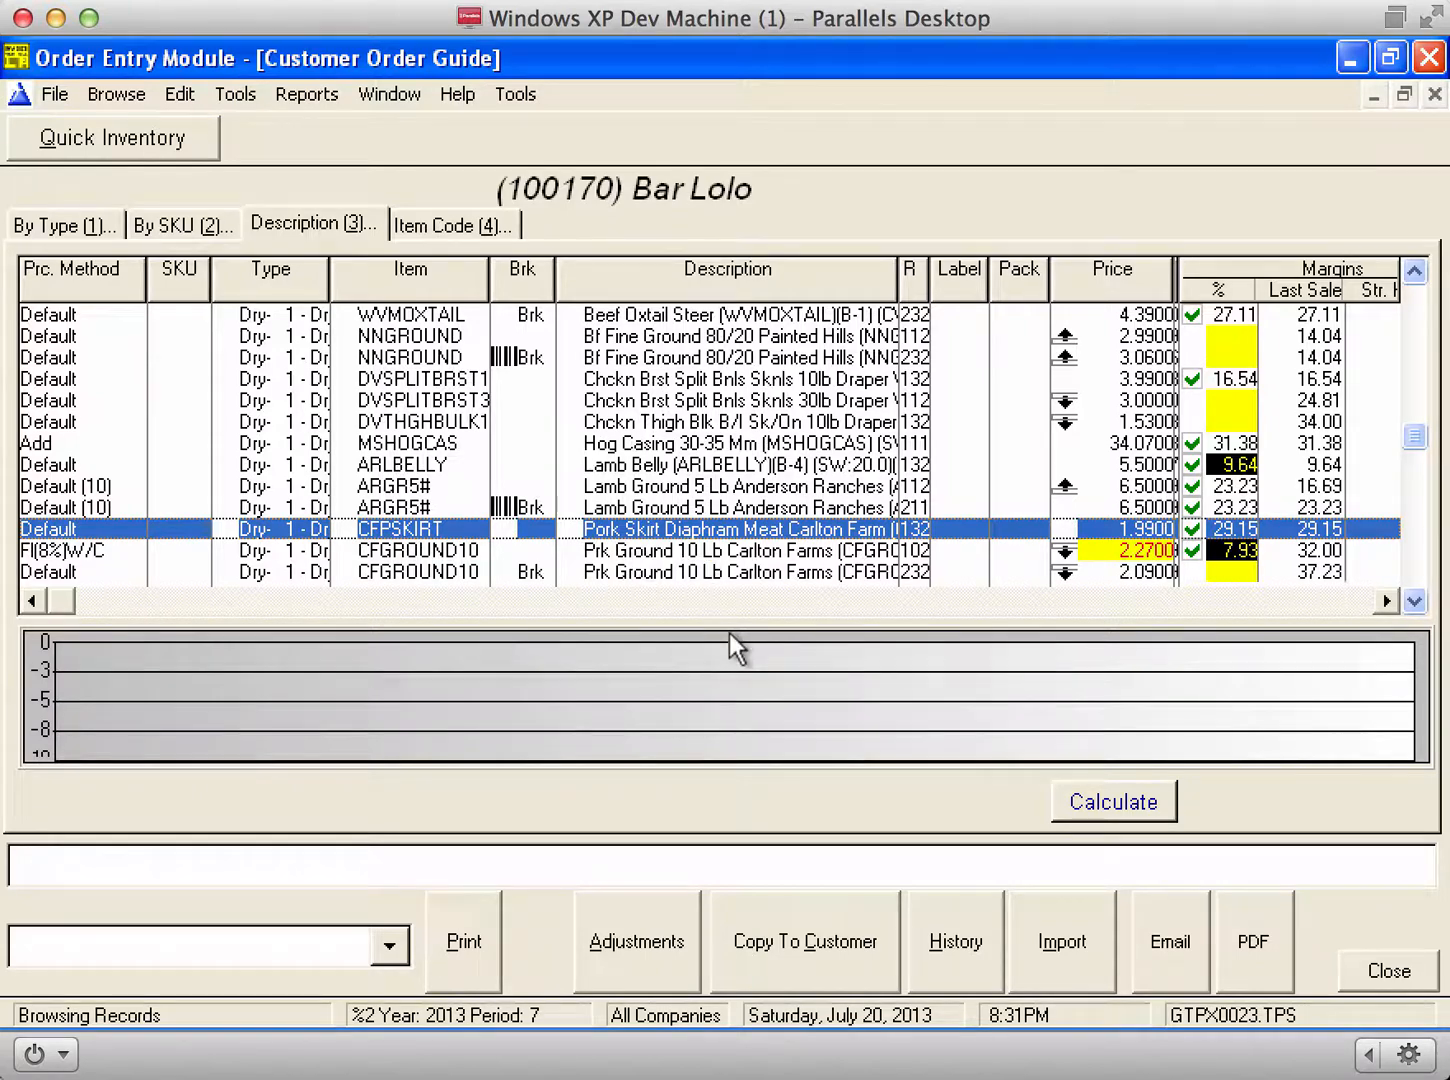
{"action": "key", "text": "Escape"}
{"action": "key", "text": "Escape"}
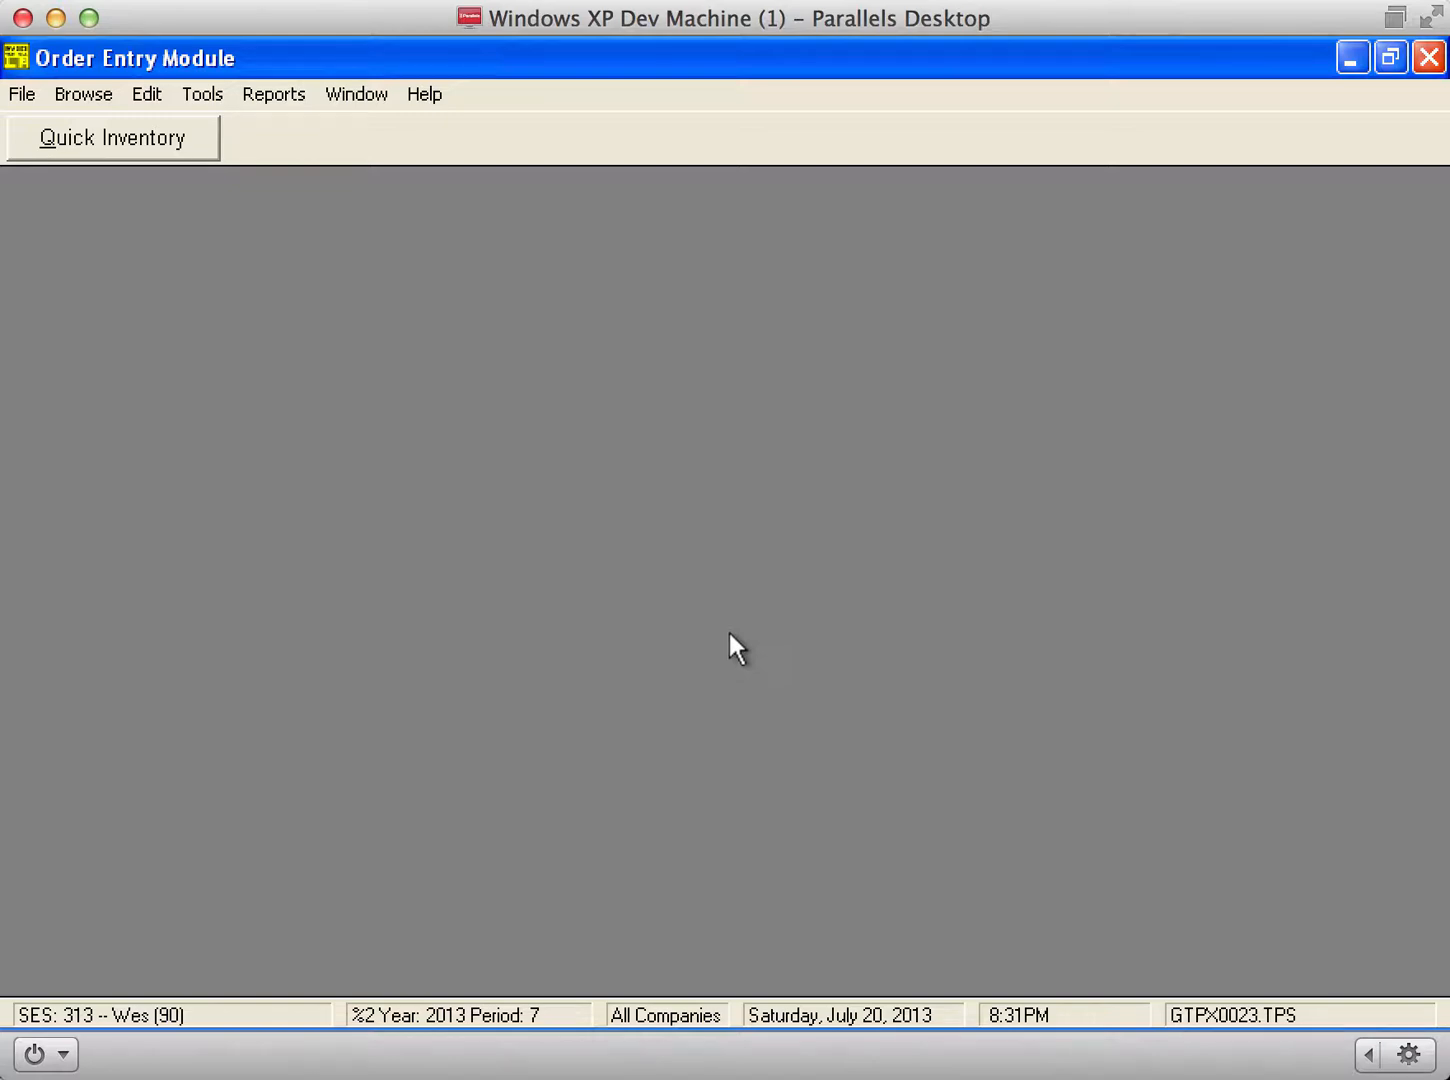
Step: Search the inventory for 'duc', tag eleven Duck items from GFBDRAKE through SSRFAT, then close it
{"action": "left_click", "coordinate": [84, 95]}
{"action": "key", "text": "i"}
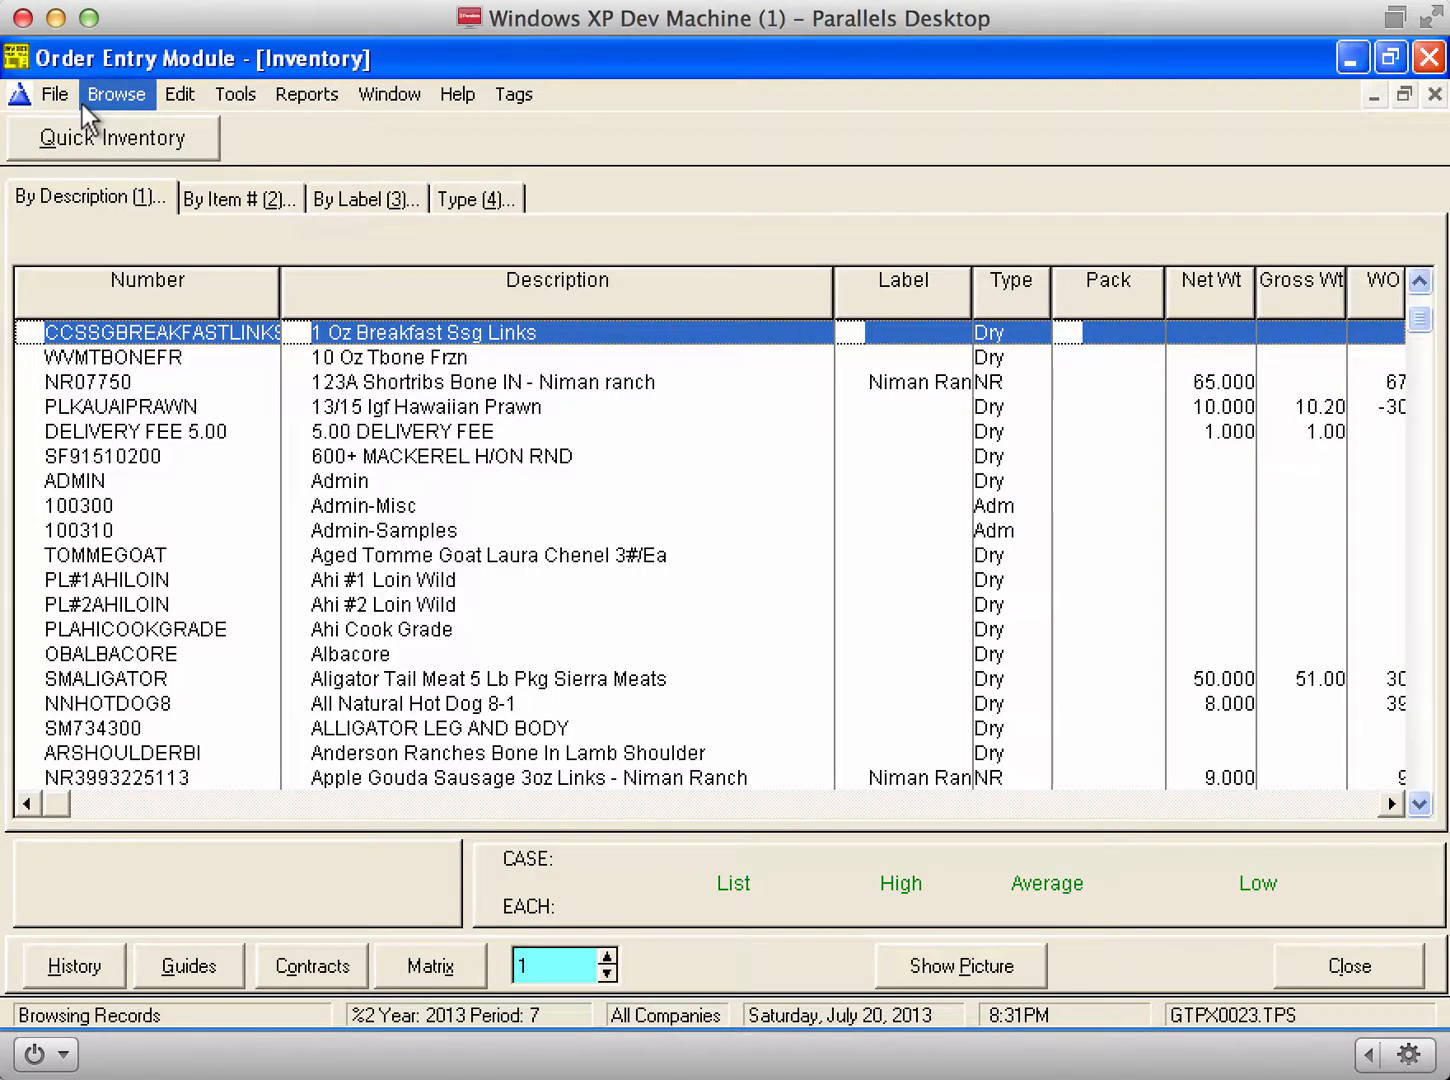
{"action": "type", "text": "duc"}
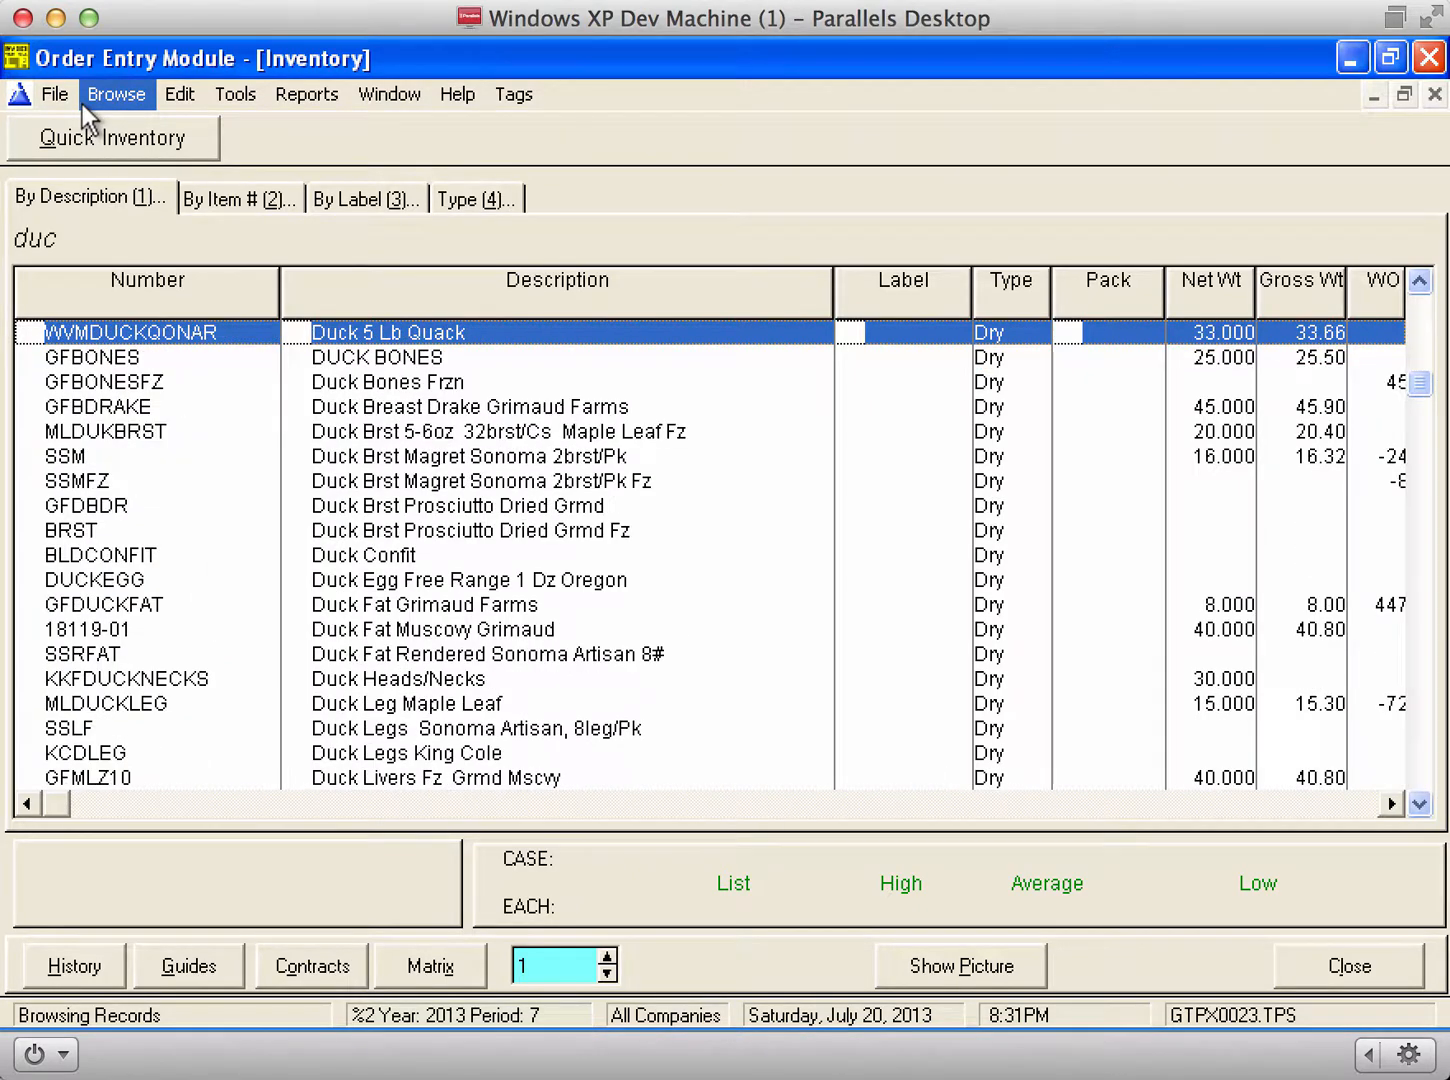
{"action": "left_click", "coordinate": [545, 551]}
{"action": "key", "text": "Up"}
{"action": "key", "text": "Up"}
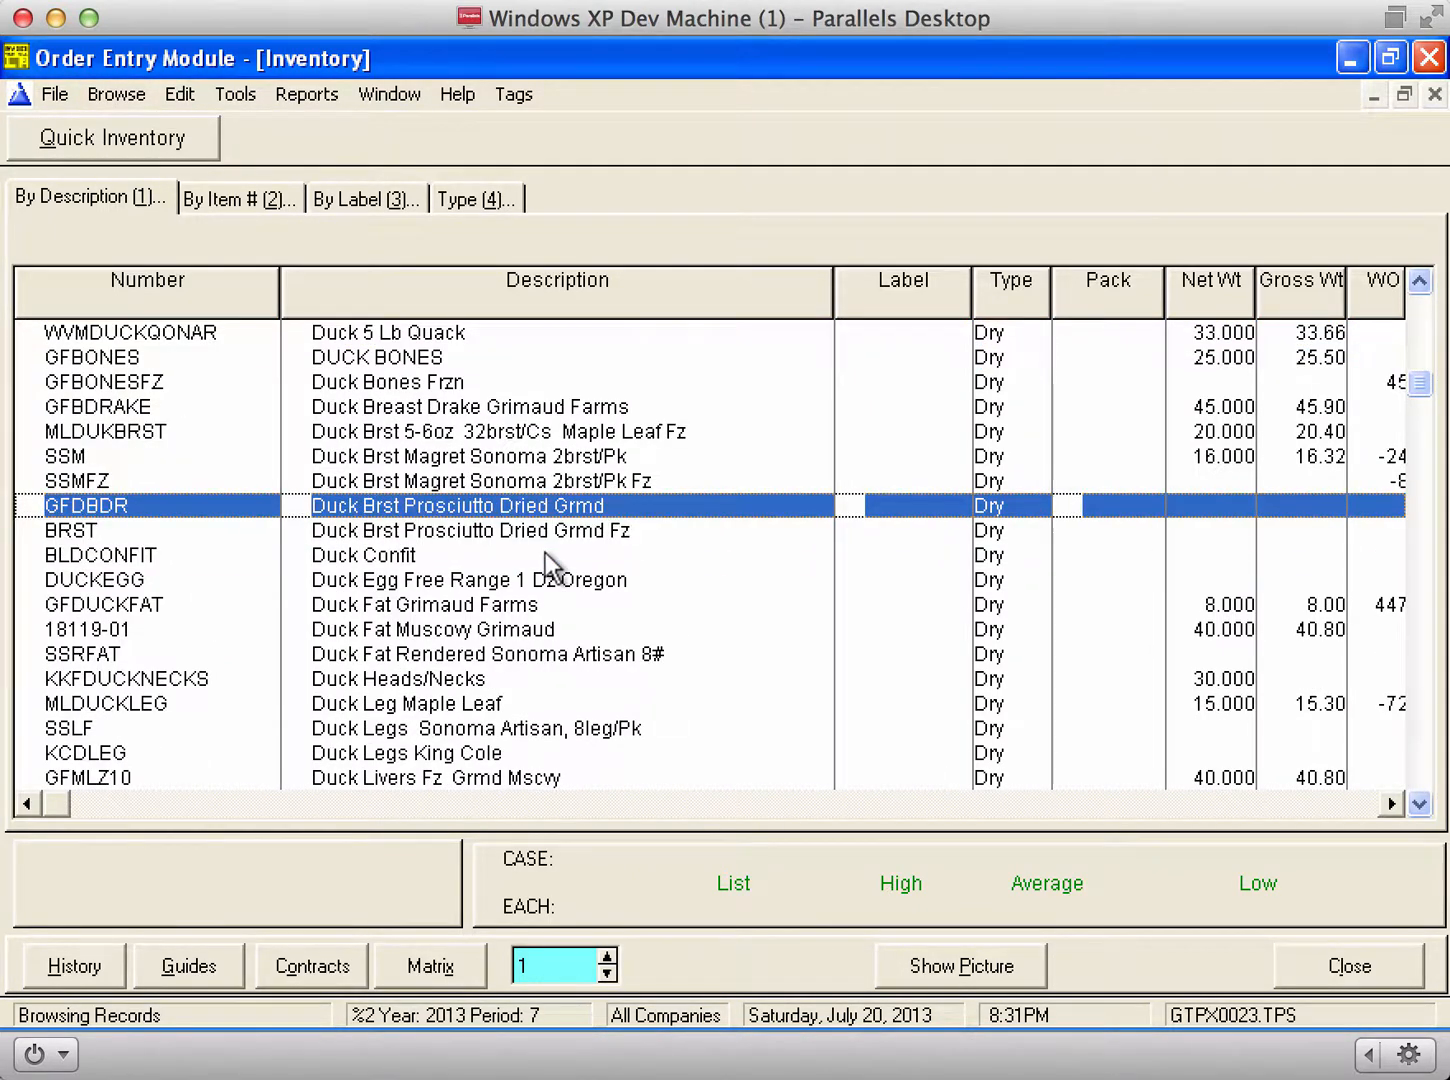
{"action": "key", "text": "Up"}
{"action": "key", "text": "Up"}
{"action": "key", "text": "Up"}
{"action": "key", "text": "Up"}
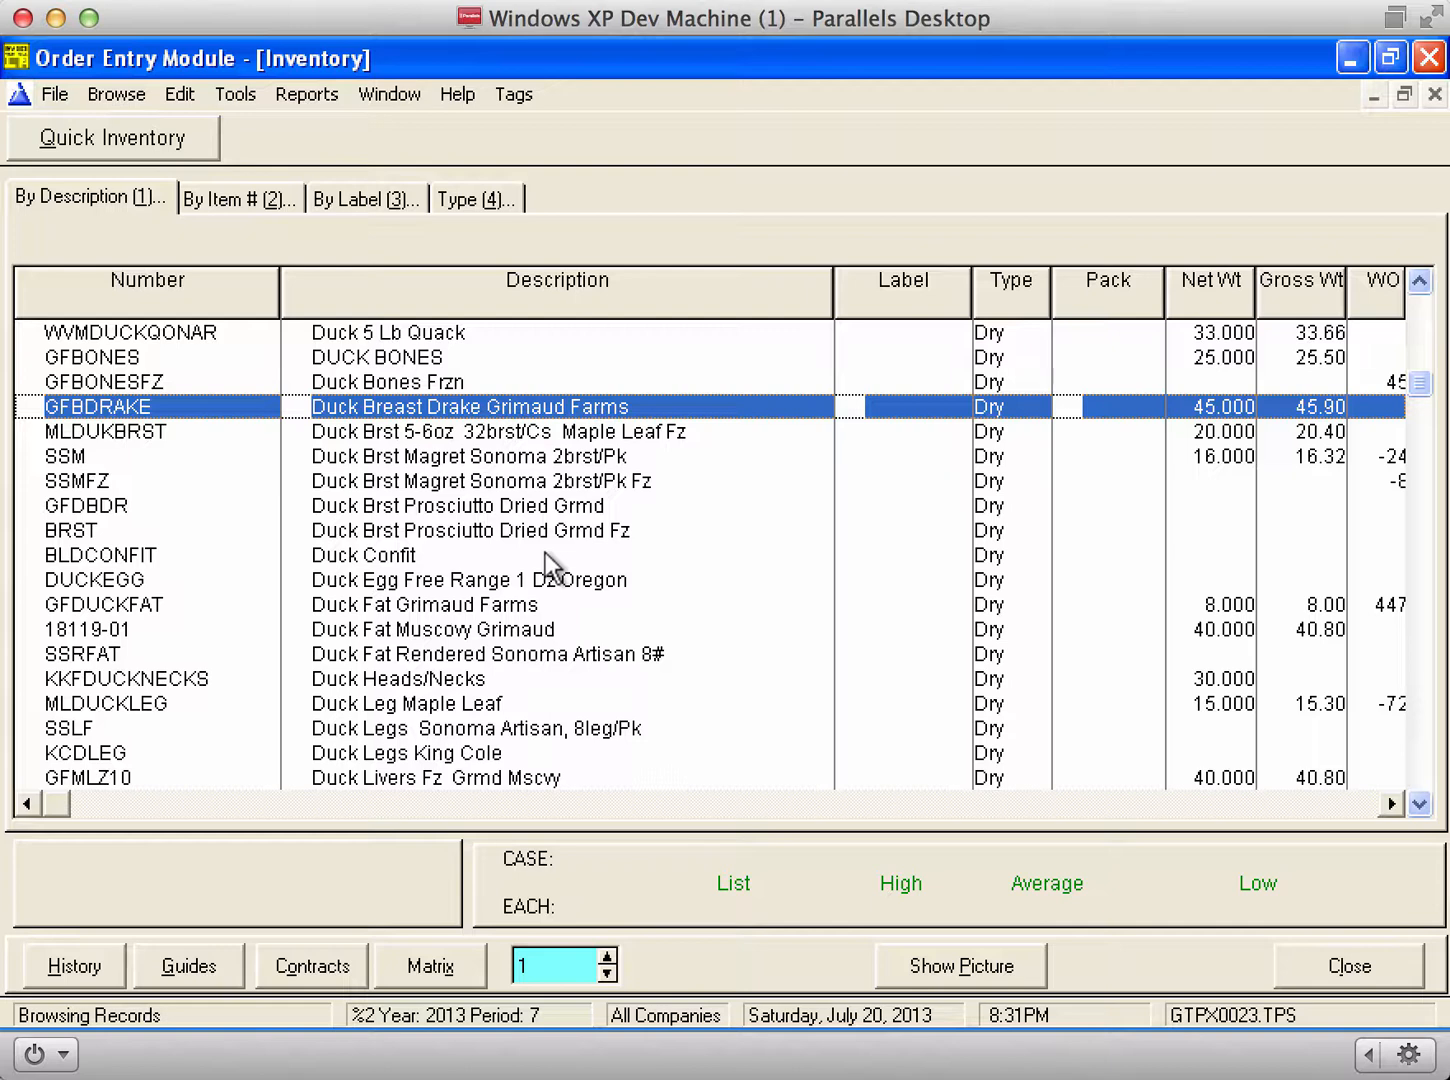
{"action": "key", "text": "space"}
{"action": "key", "text": "space"}
{"action": "key", "text": "space"}
{"action": "key", "text": "space"}
{"action": "key", "text": "space"}
{"action": "key", "text": "space"}
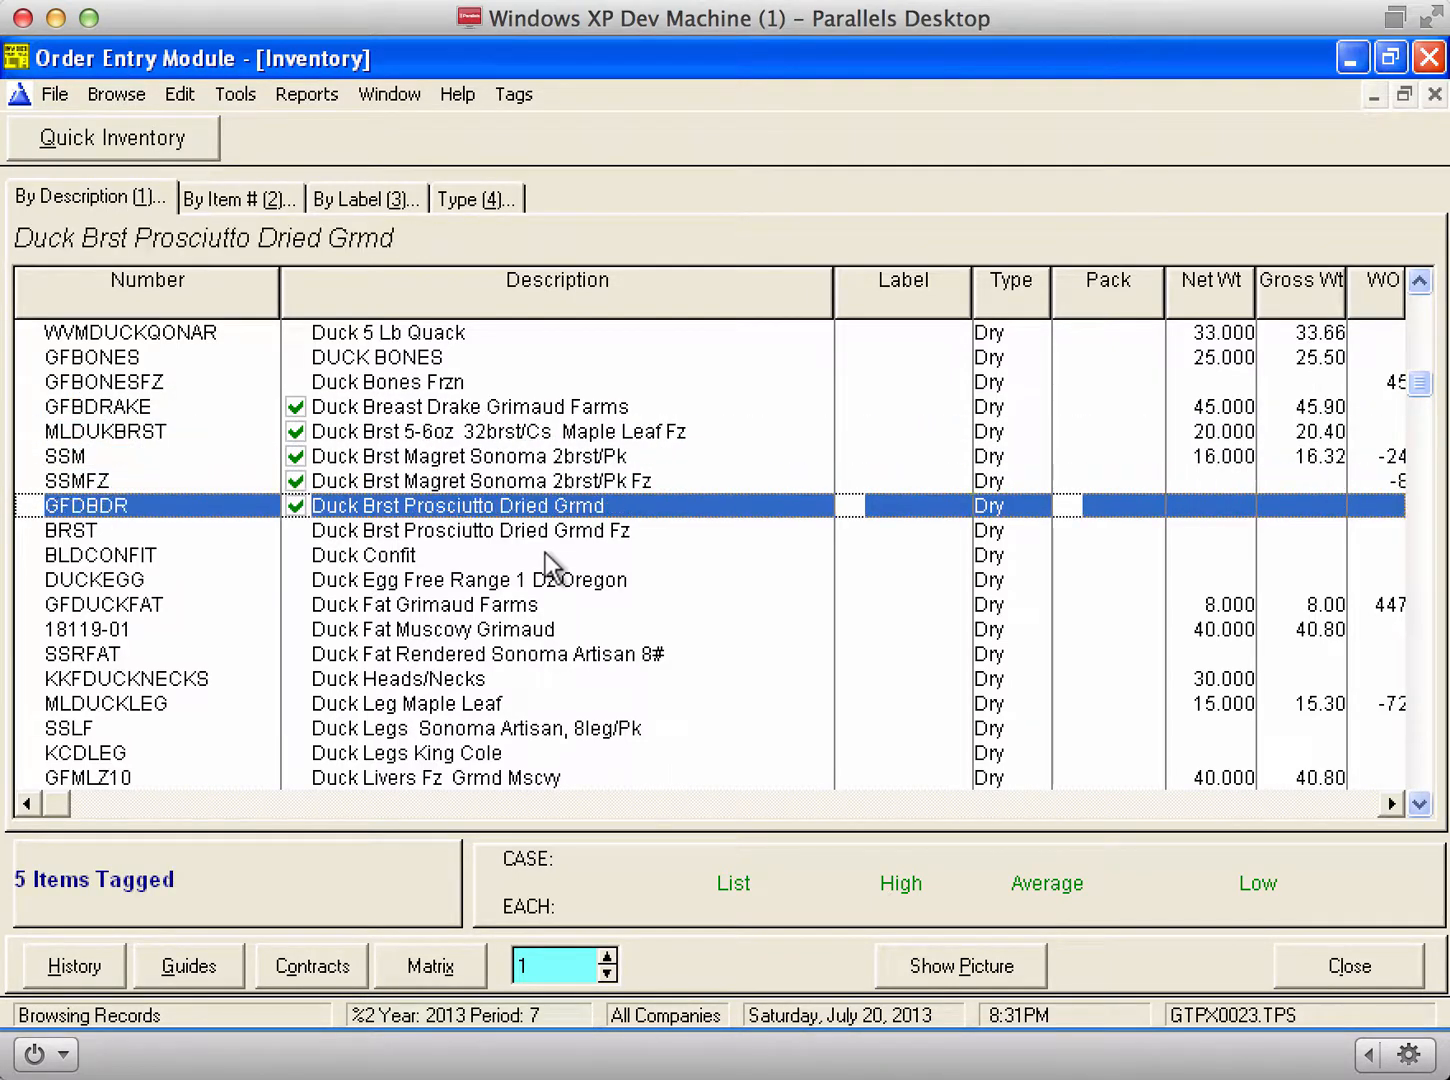
{"action": "key", "text": "space"}
{"action": "key", "text": "space"}
{"action": "key", "text": "space"}
{"action": "key", "text": "space"}
{"action": "key", "text": "space"}
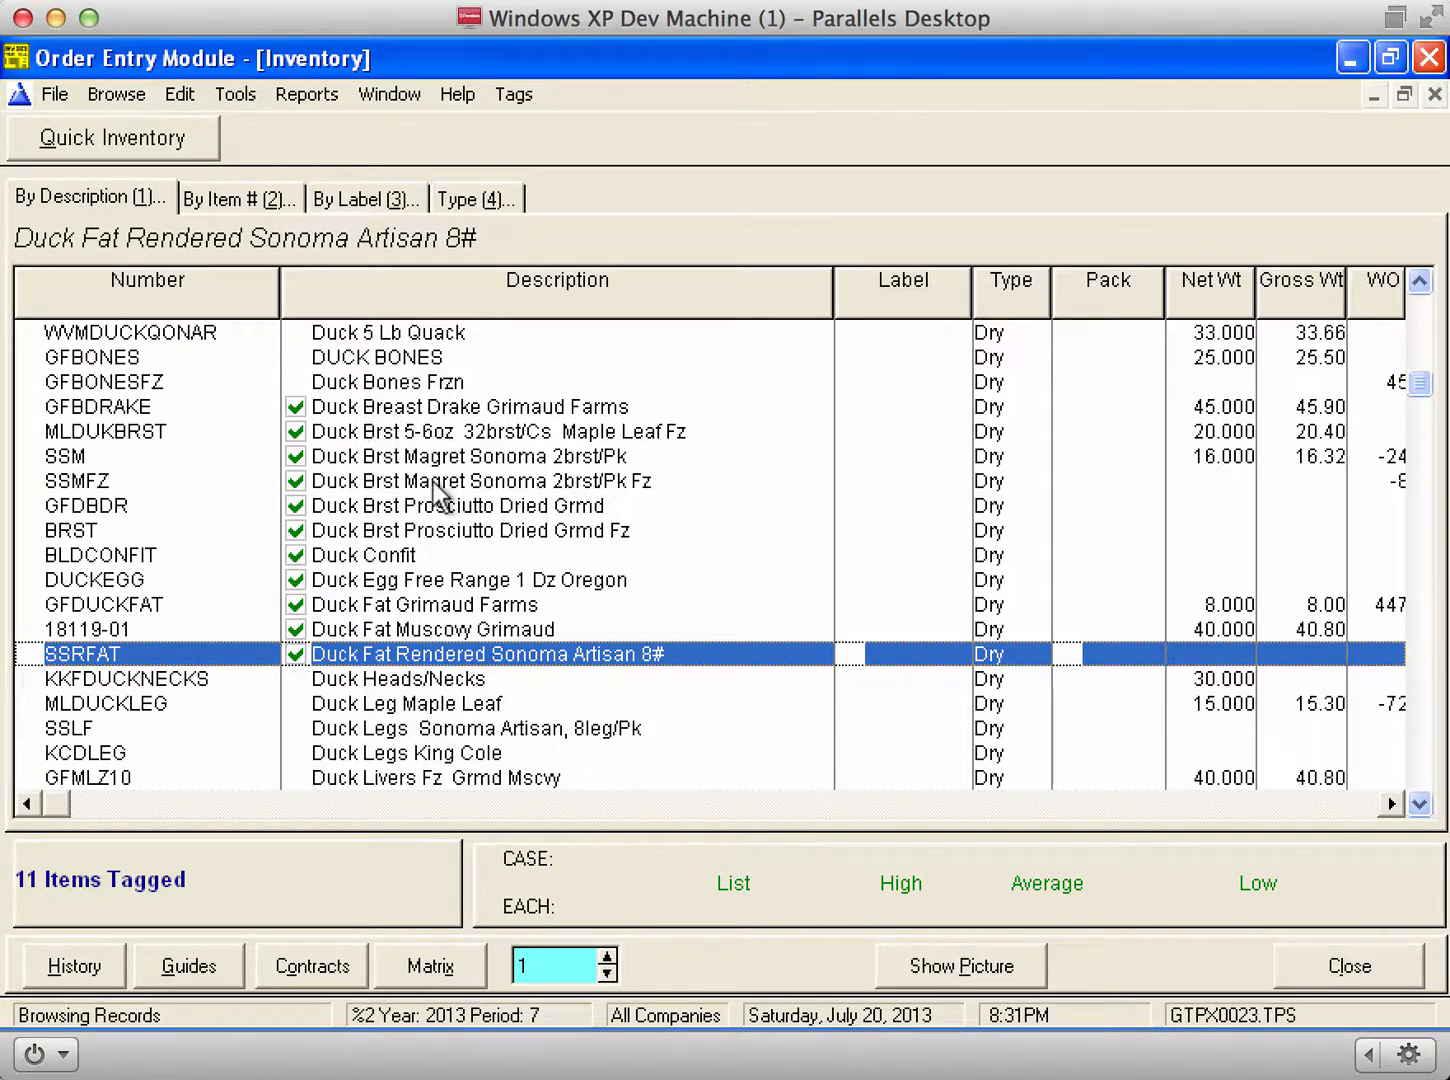
{"action": "key", "text": "Escape"}
{"action": "key", "text": "alt+b"}
Step: Reopen Bar Lolo's order guide from the Customers list
{"action": "left_click", "coordinate": [100, 100]}
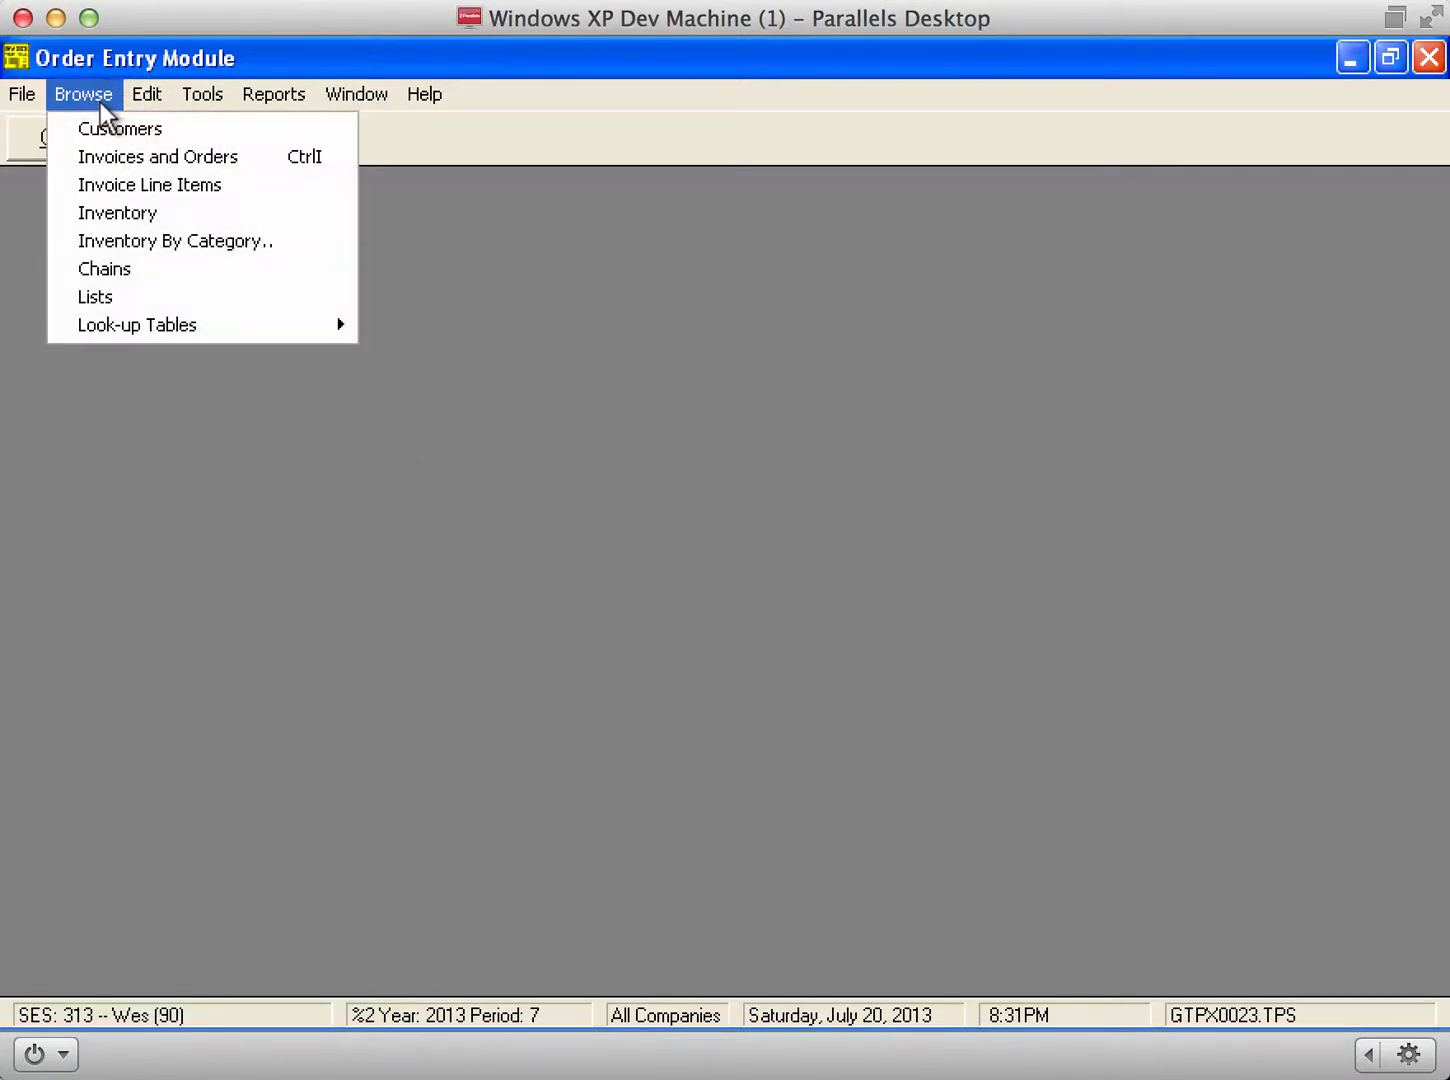
{"action": "left_click", "coordinate": [115, 126]}
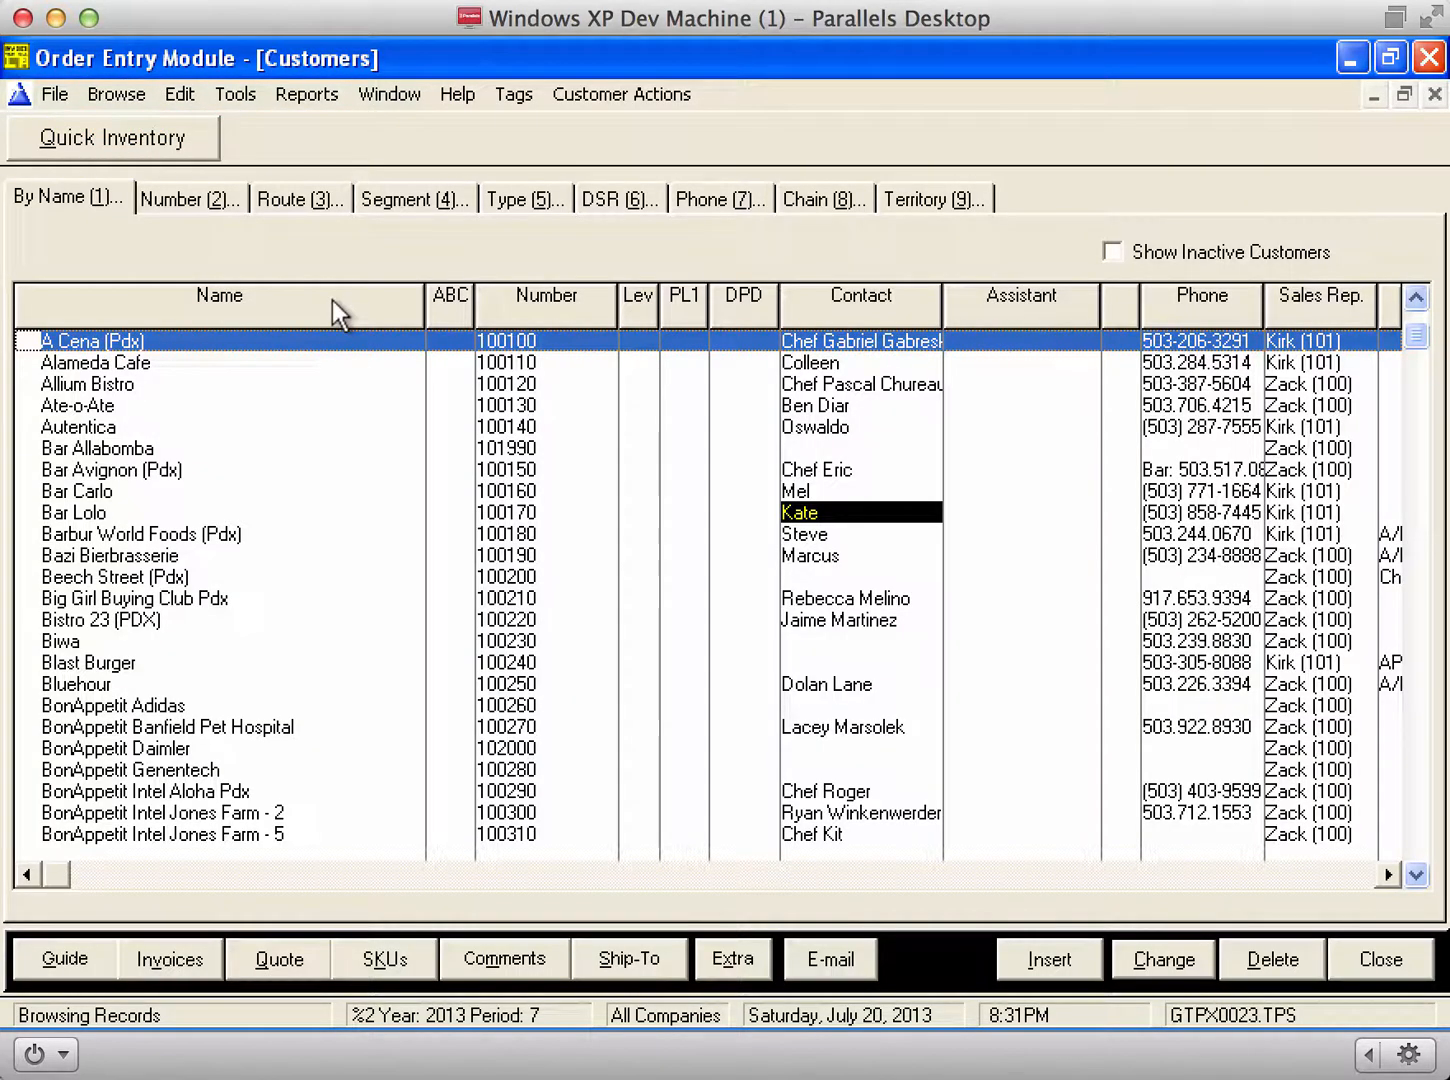
{"action": "key", "text": "Down"}
{"action": "key", "text": "Down"}
{"action": "key", "text": "Down"}
{"action": "key", "text": "Down"}
{"action": "key", "text": "Down"}
{"action": "key", "text": "Down"}
{"action": "key", "text": "Down"}
{"action": "key", "text": "Down"}
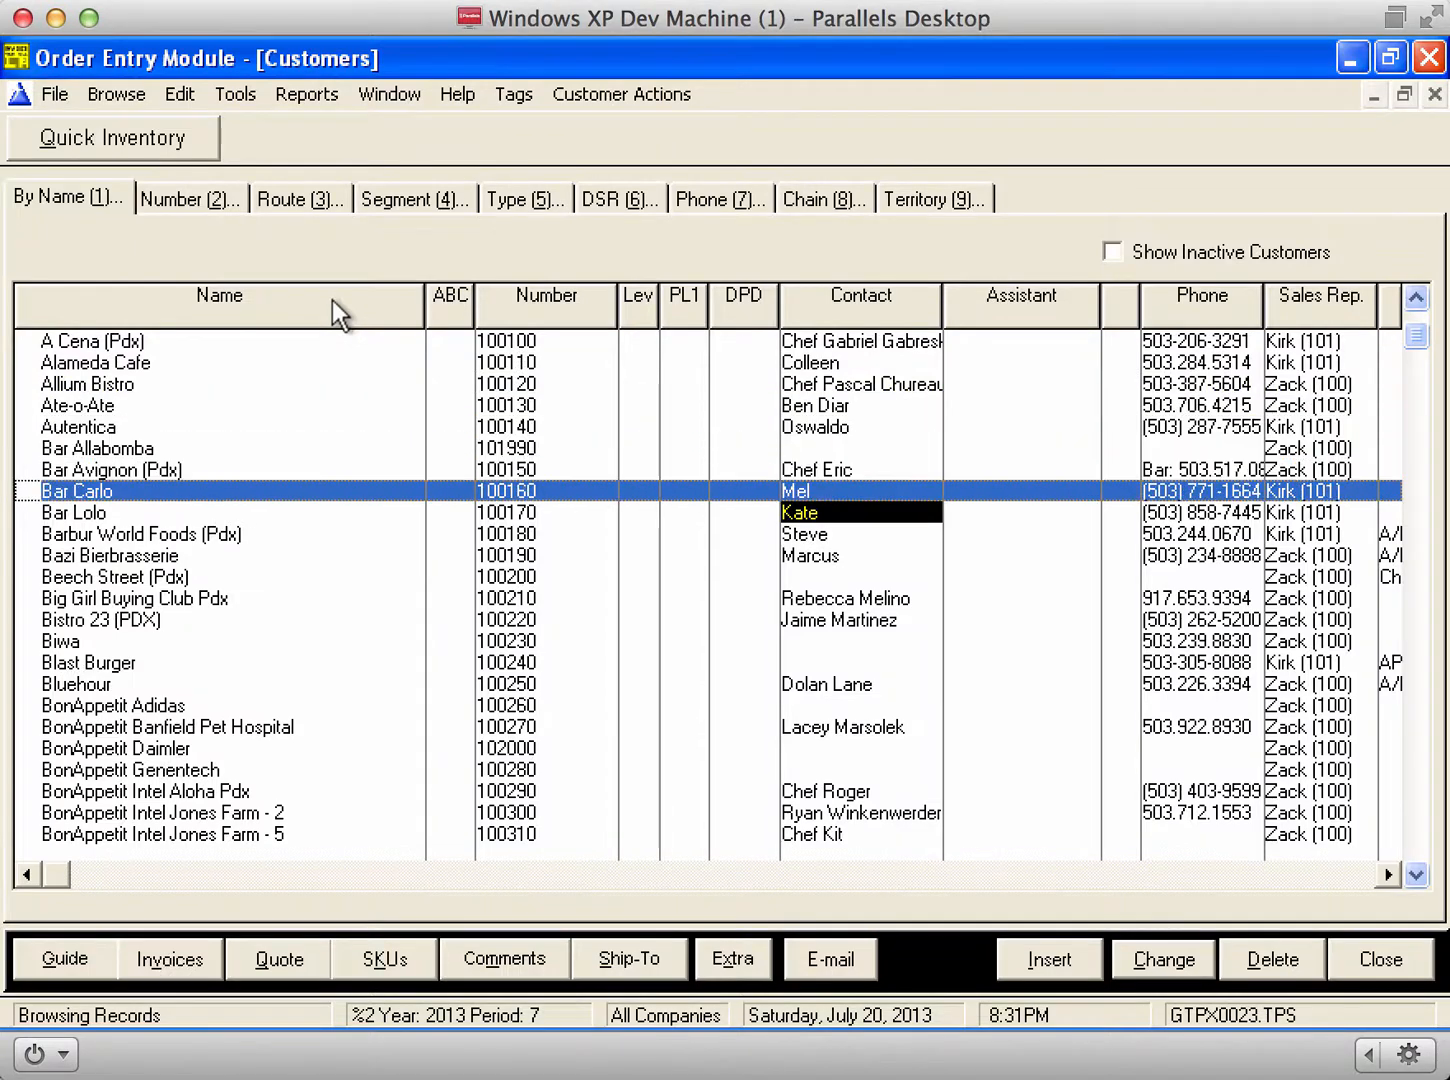
{"action": "left_click", "coordinate": [56, 971]}
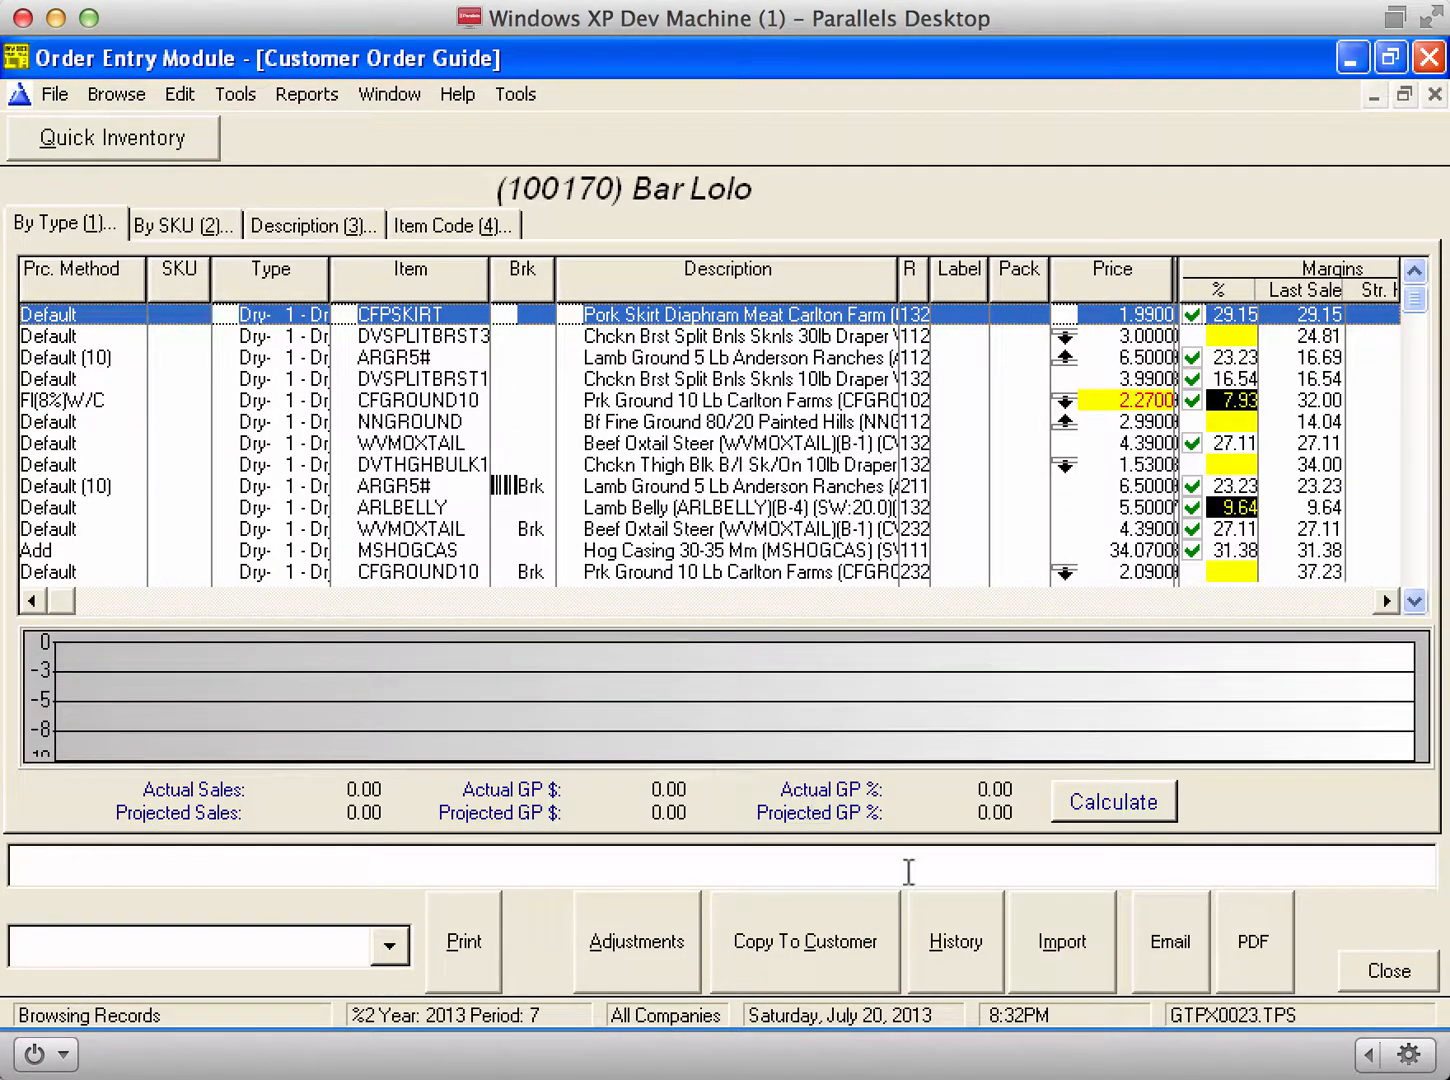
Step: Import the eleven tagged Duck items into the guide, creating a SKU table
{"action": "left_click", "coordinate": [1066, 944]}
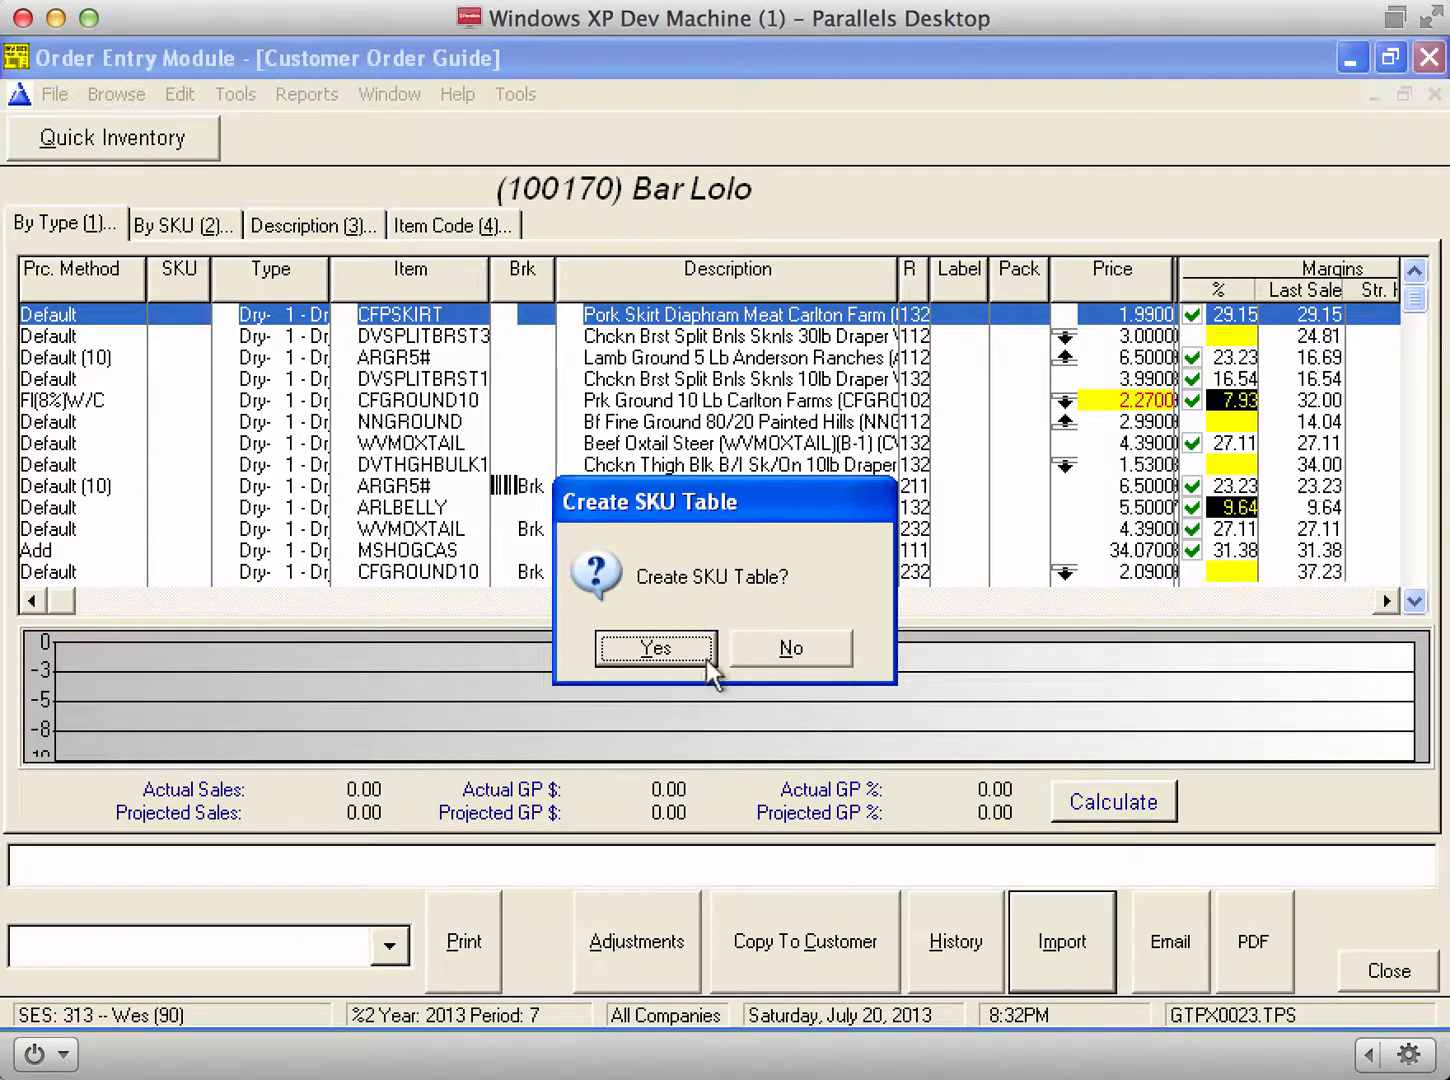
{"action": "left_click", "coordinate": [640, 649]}
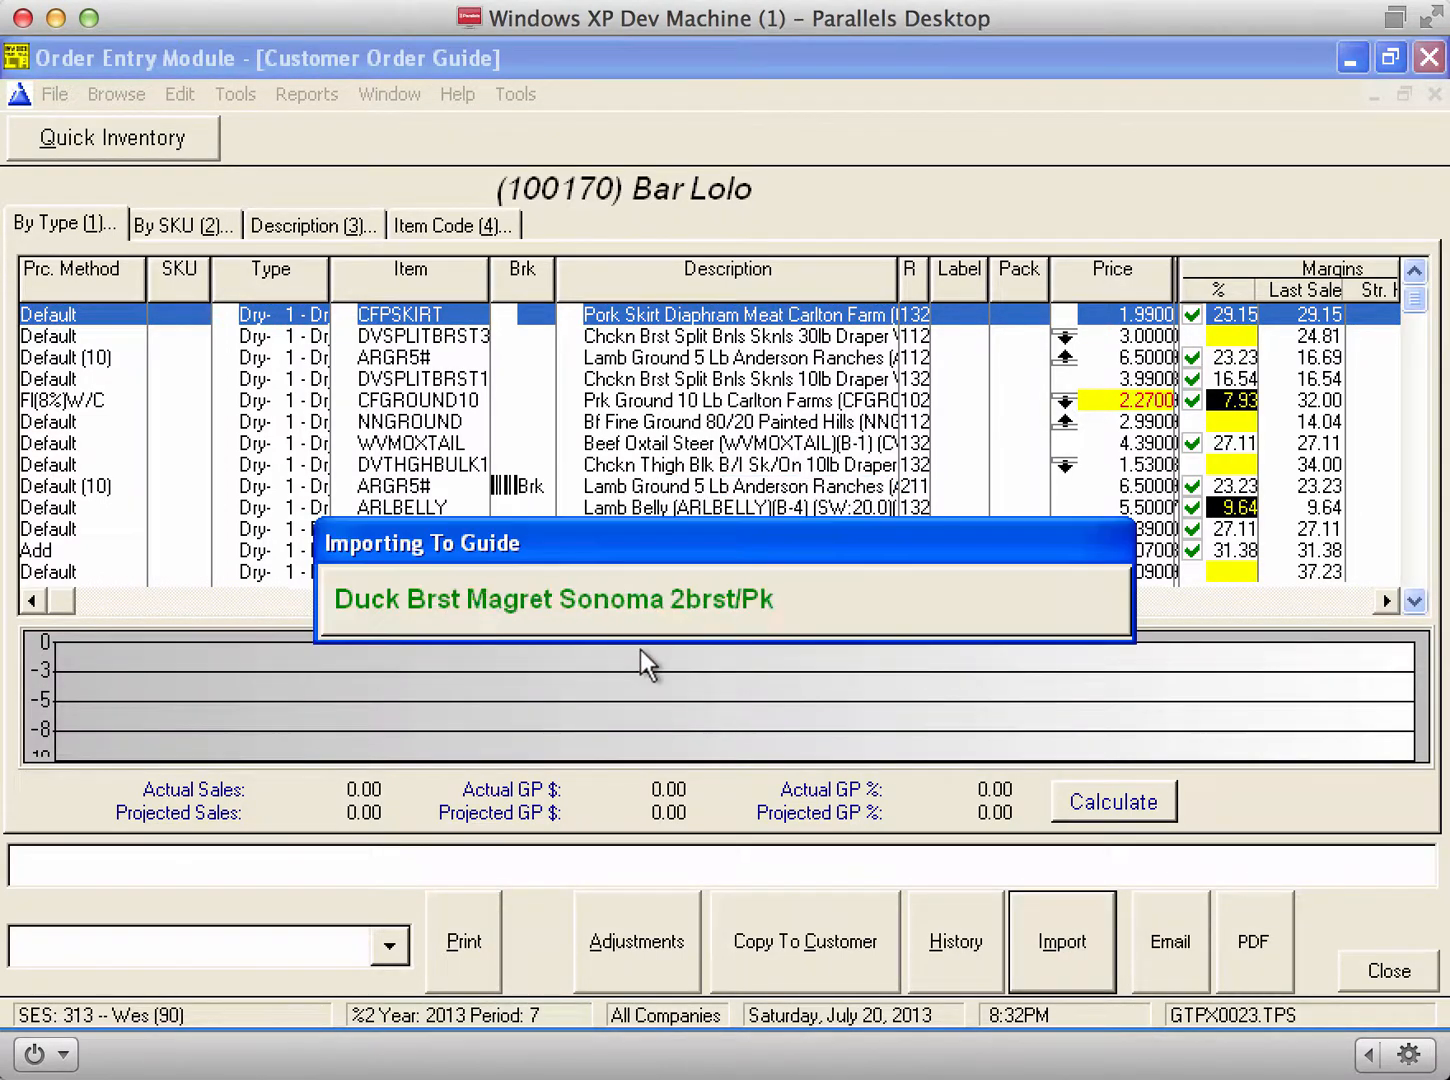
{"action": "left_click", "coordinate": [645, 466]}
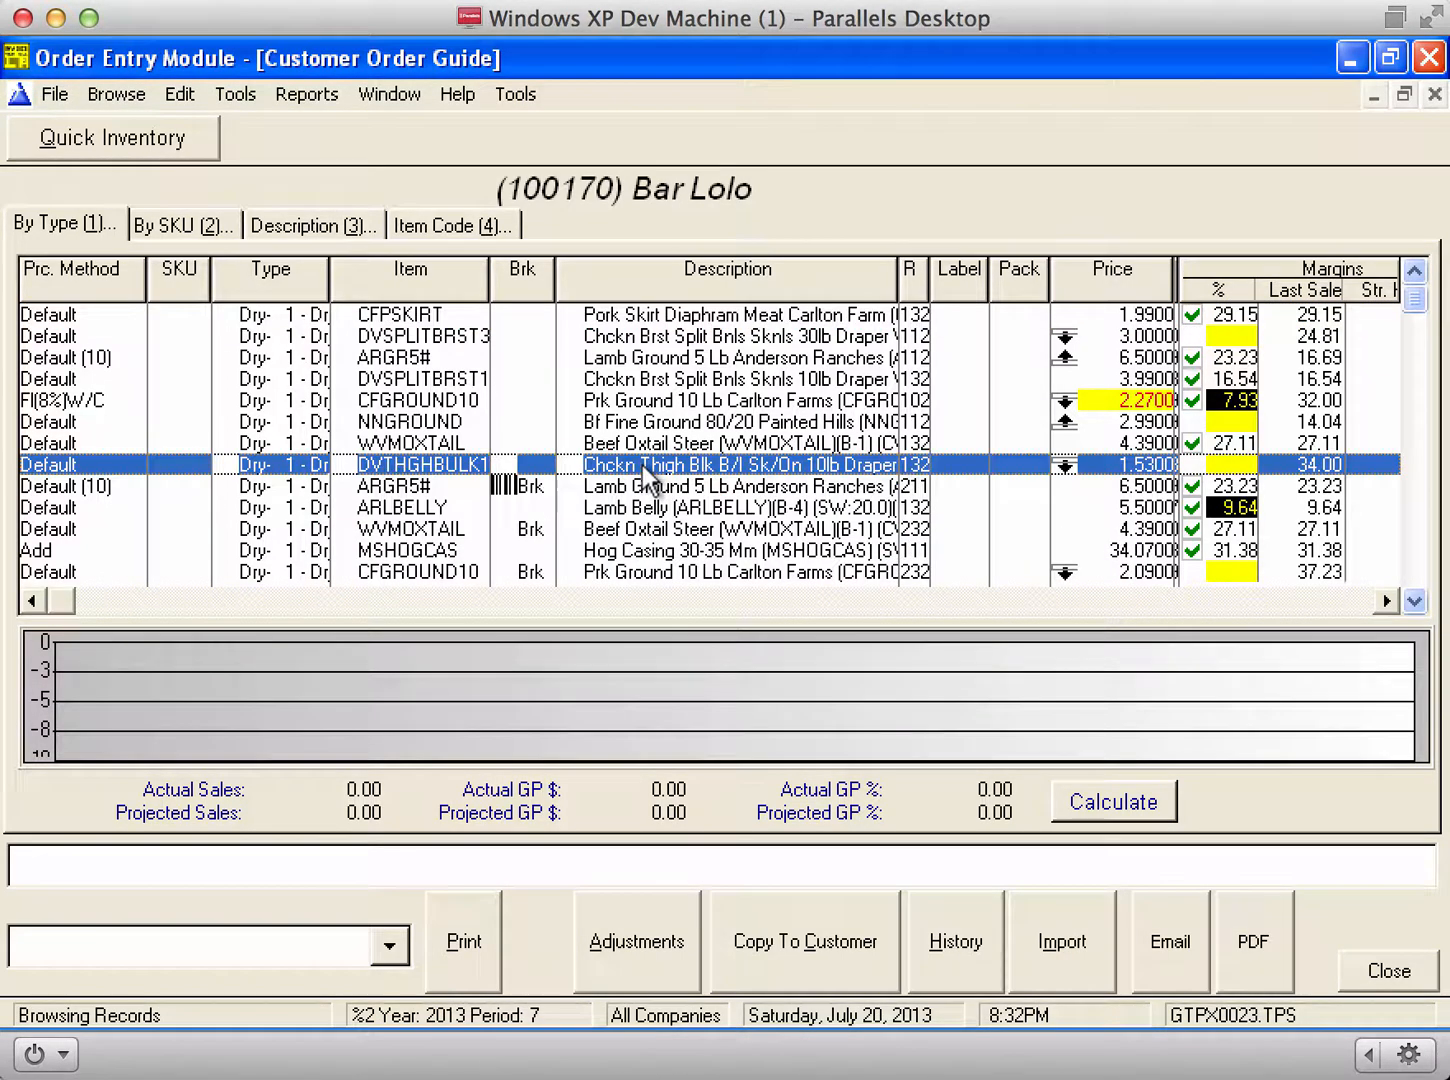
Step: Sort the guide by description, scroll through the imported duck rows, and close it
{"action": "left_click", "coordinate": [330, 222]}
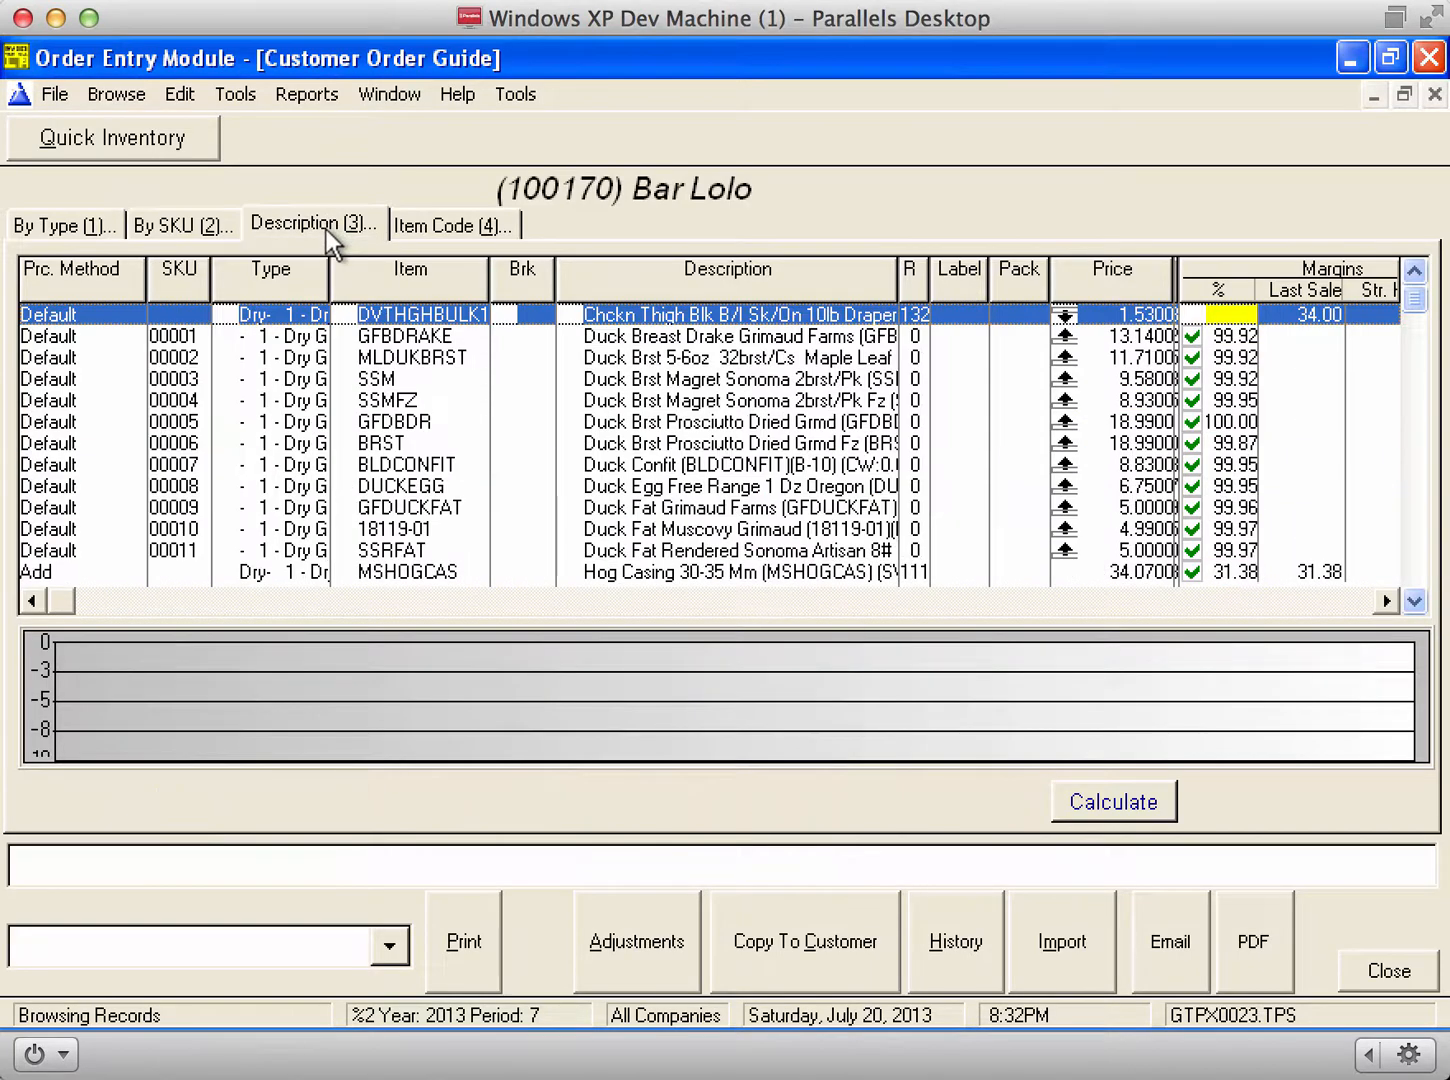
{"action": "left_click", "coordinate": [651, 374]}
{"action": "scroll", "coordinate": [651, 373], "scroll_direction": "up", "scroll_amount": 2}
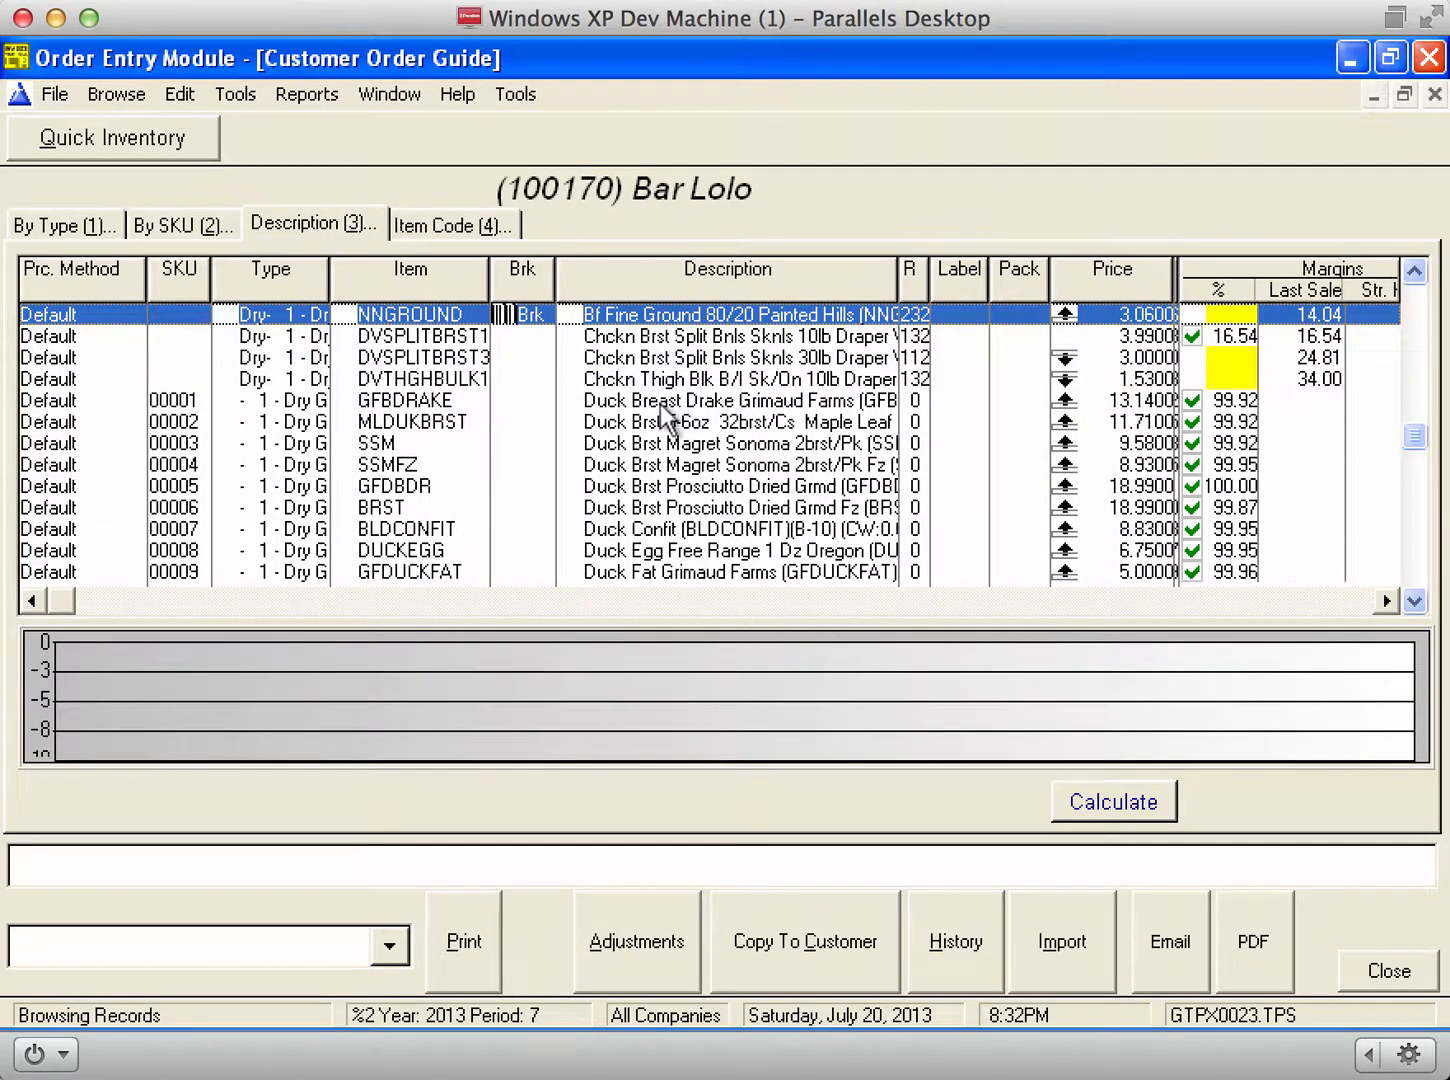
{"action": "left_click", "coordinate": [687, 424]}
{"action": "scroll", "coordinate": [687, 430], "scroll_direction": "down", "scroll_amount": 4}
{"action": "scroll", "coordinate": [680, 425], "scroll_direction": "down", "scroll_amount": 8}
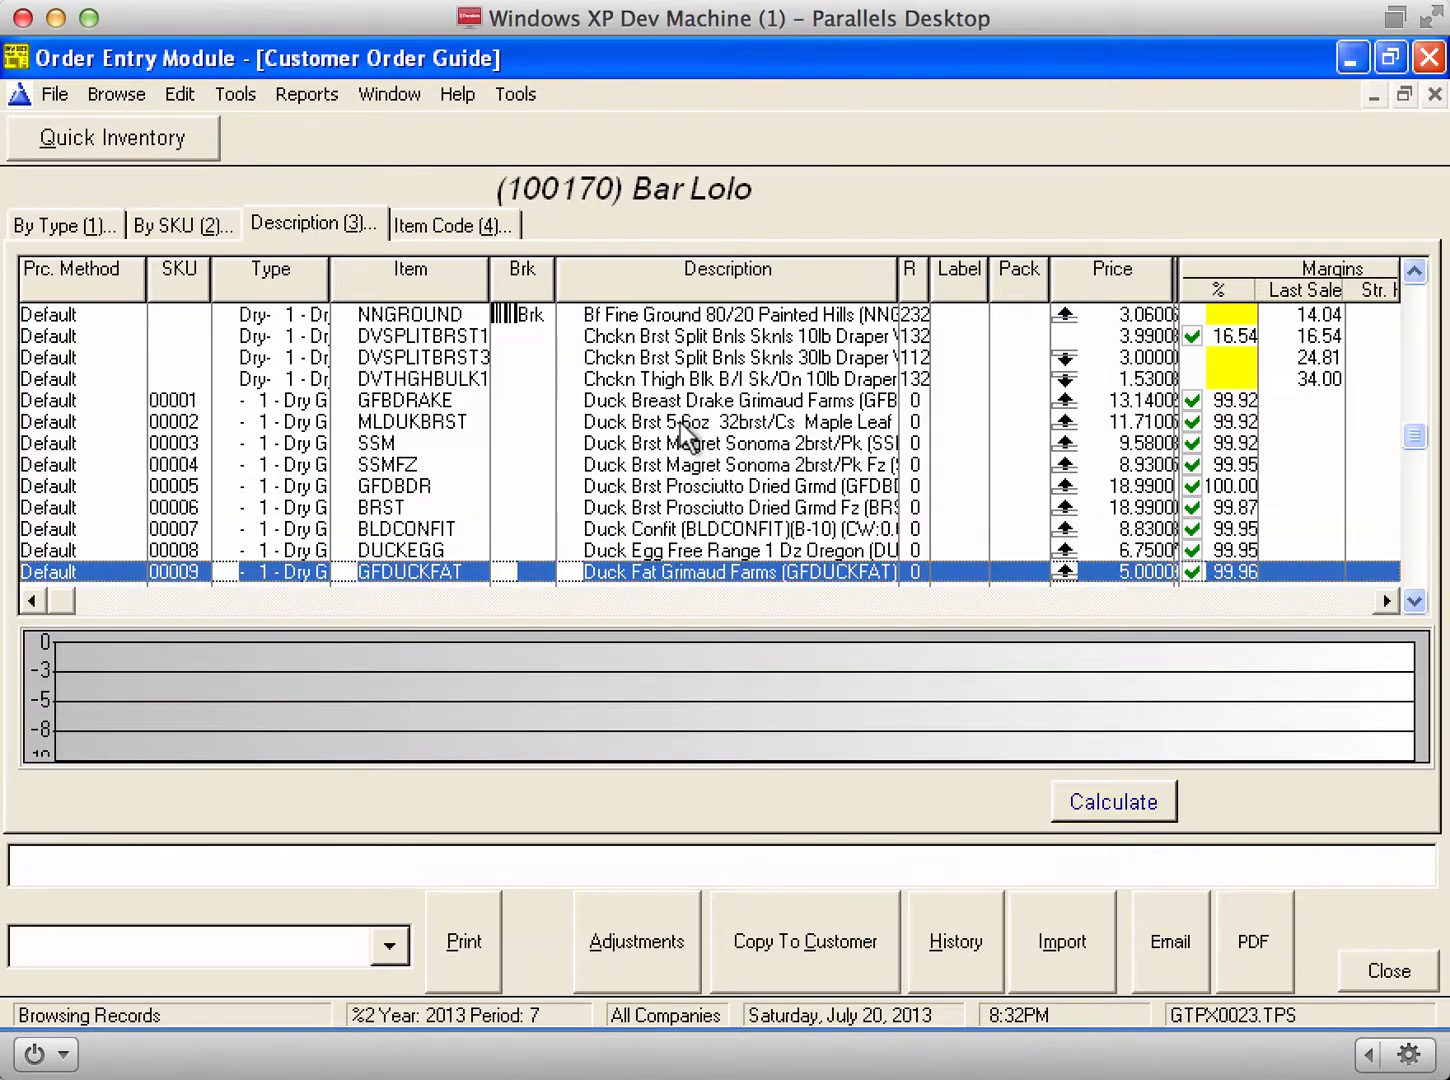
{"action": "scroll", "coordinate": [680, 424], "scroll_direction": "up", "scroll_amount": 2}
{"action": "scroll", "coordinate": [680, 423], "scroll_direction": "up", "scroll_amount": 1}
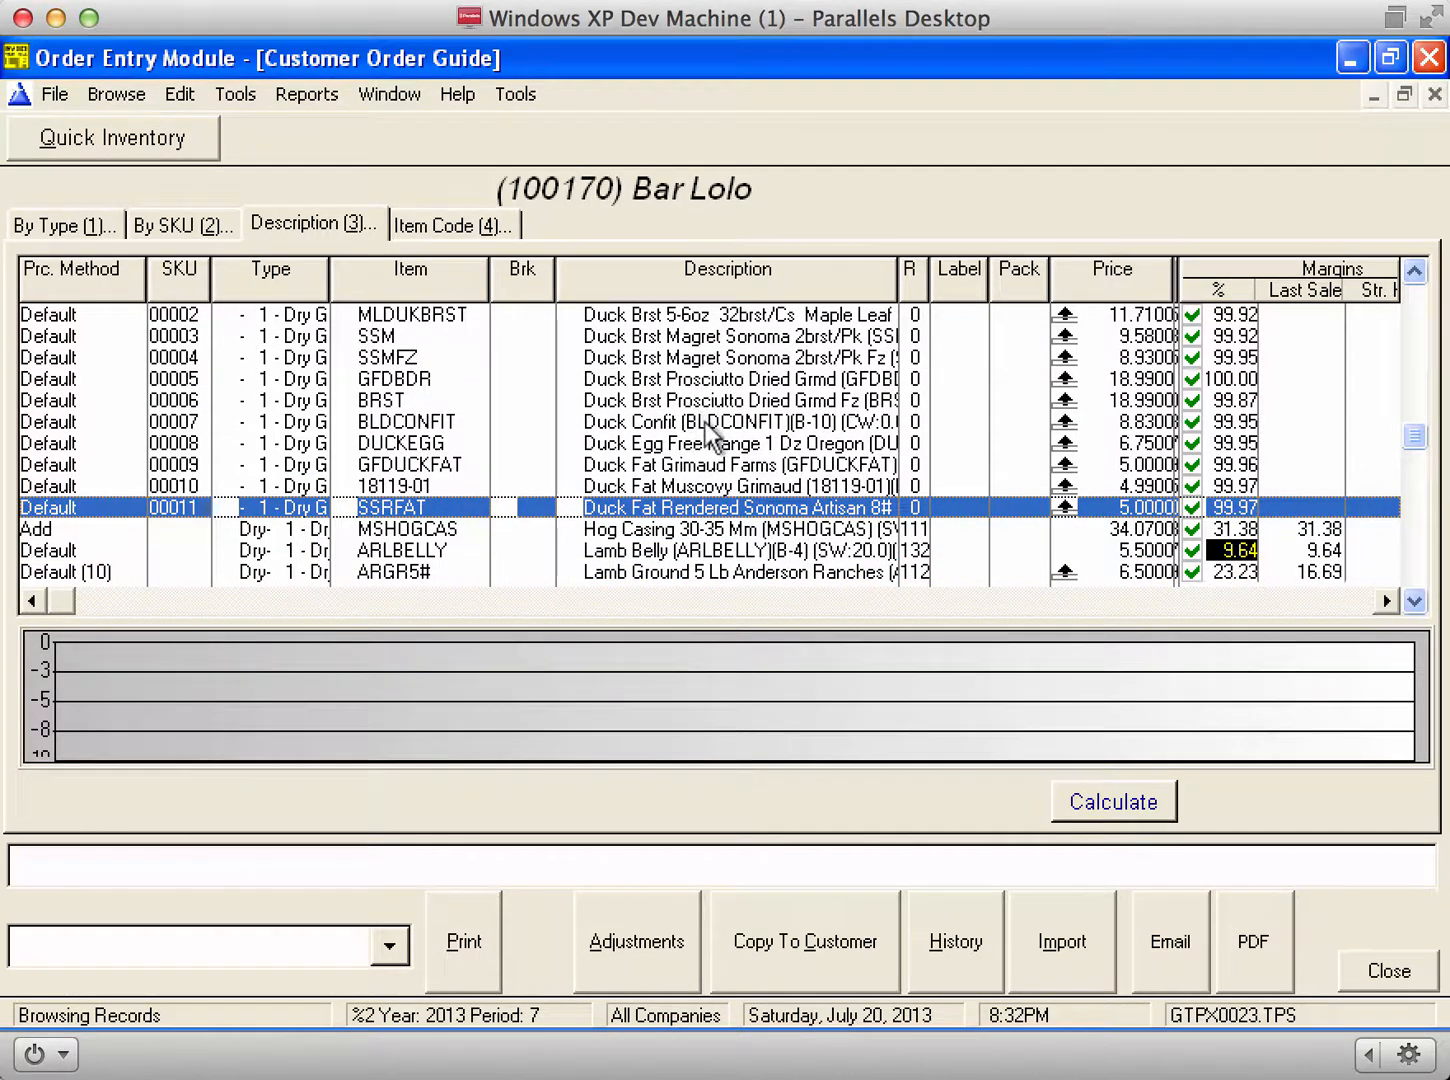
{"action": "left_click", "coordinate": [1364, 968]}
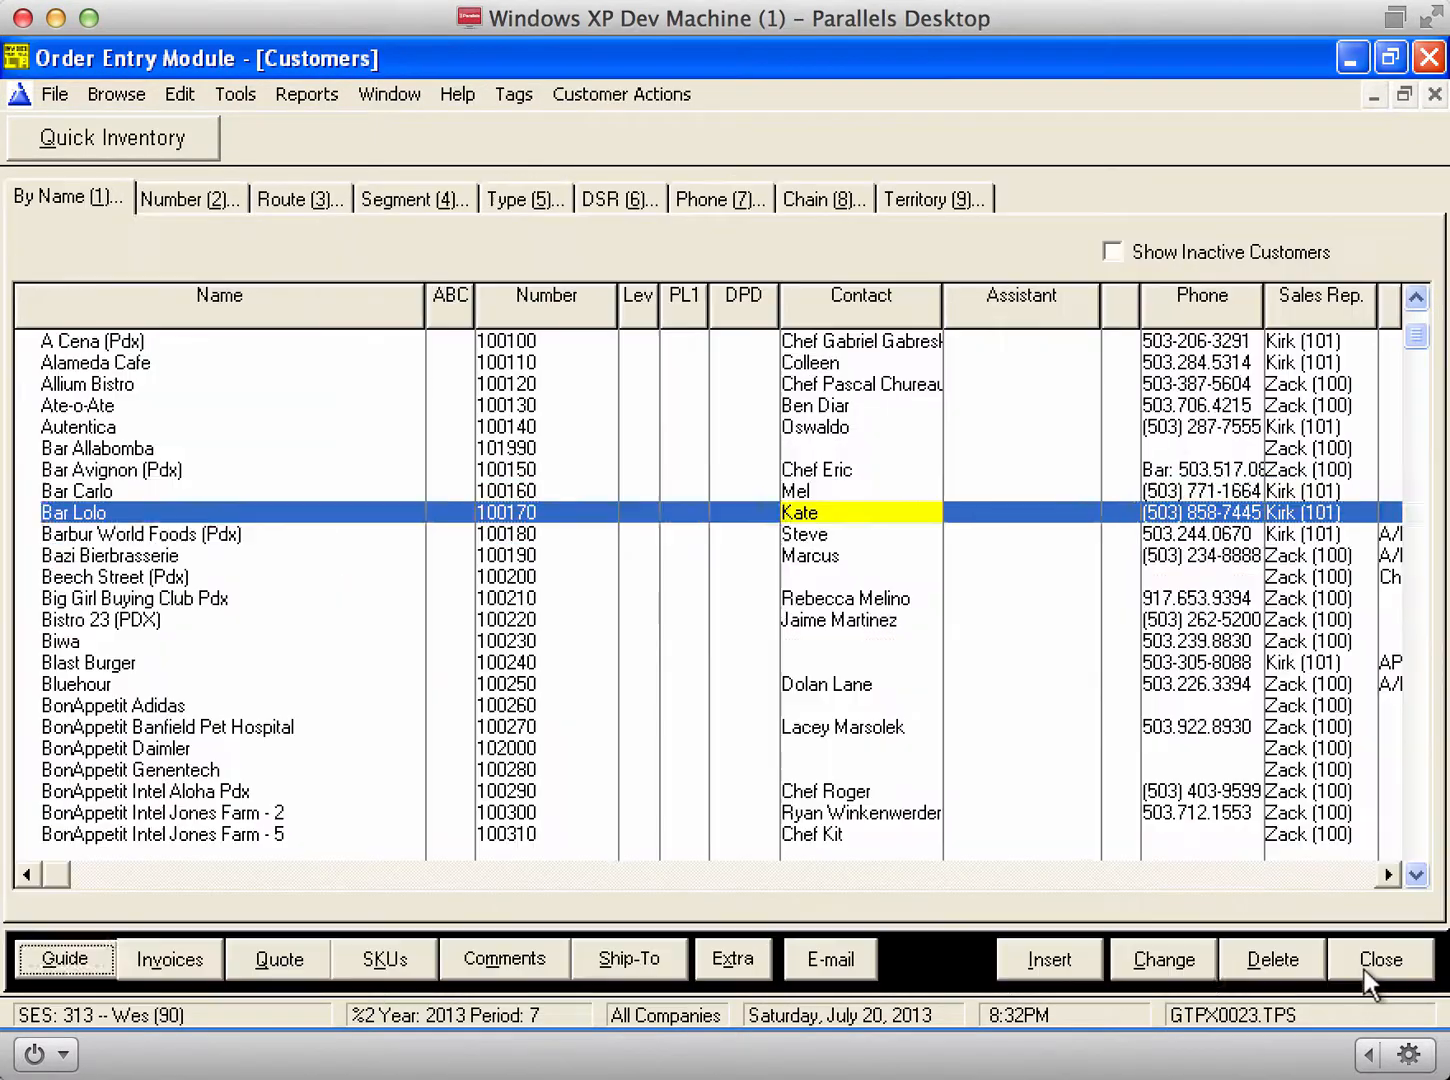
Step: Close Customers, open Quick Inventory Search, and clear all eleven Duck tags with Tags > Clear All
{"action": "left_click", "coordinate": [1364, 969]}
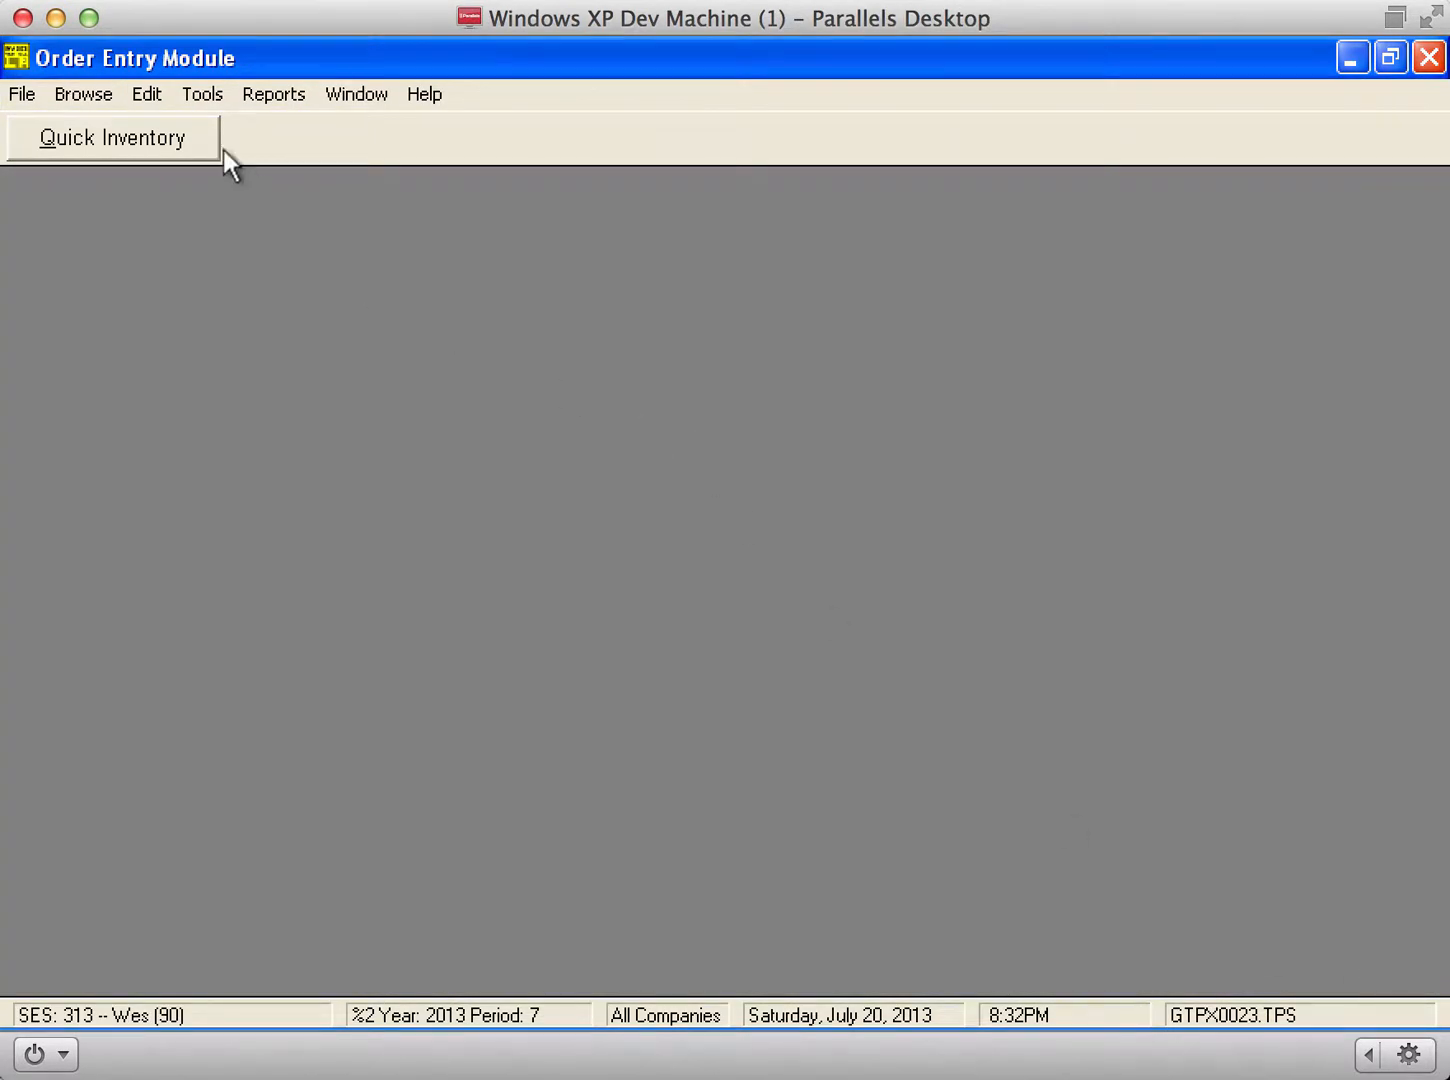
{"action": "left_click", "coordinate": [93, 141]}
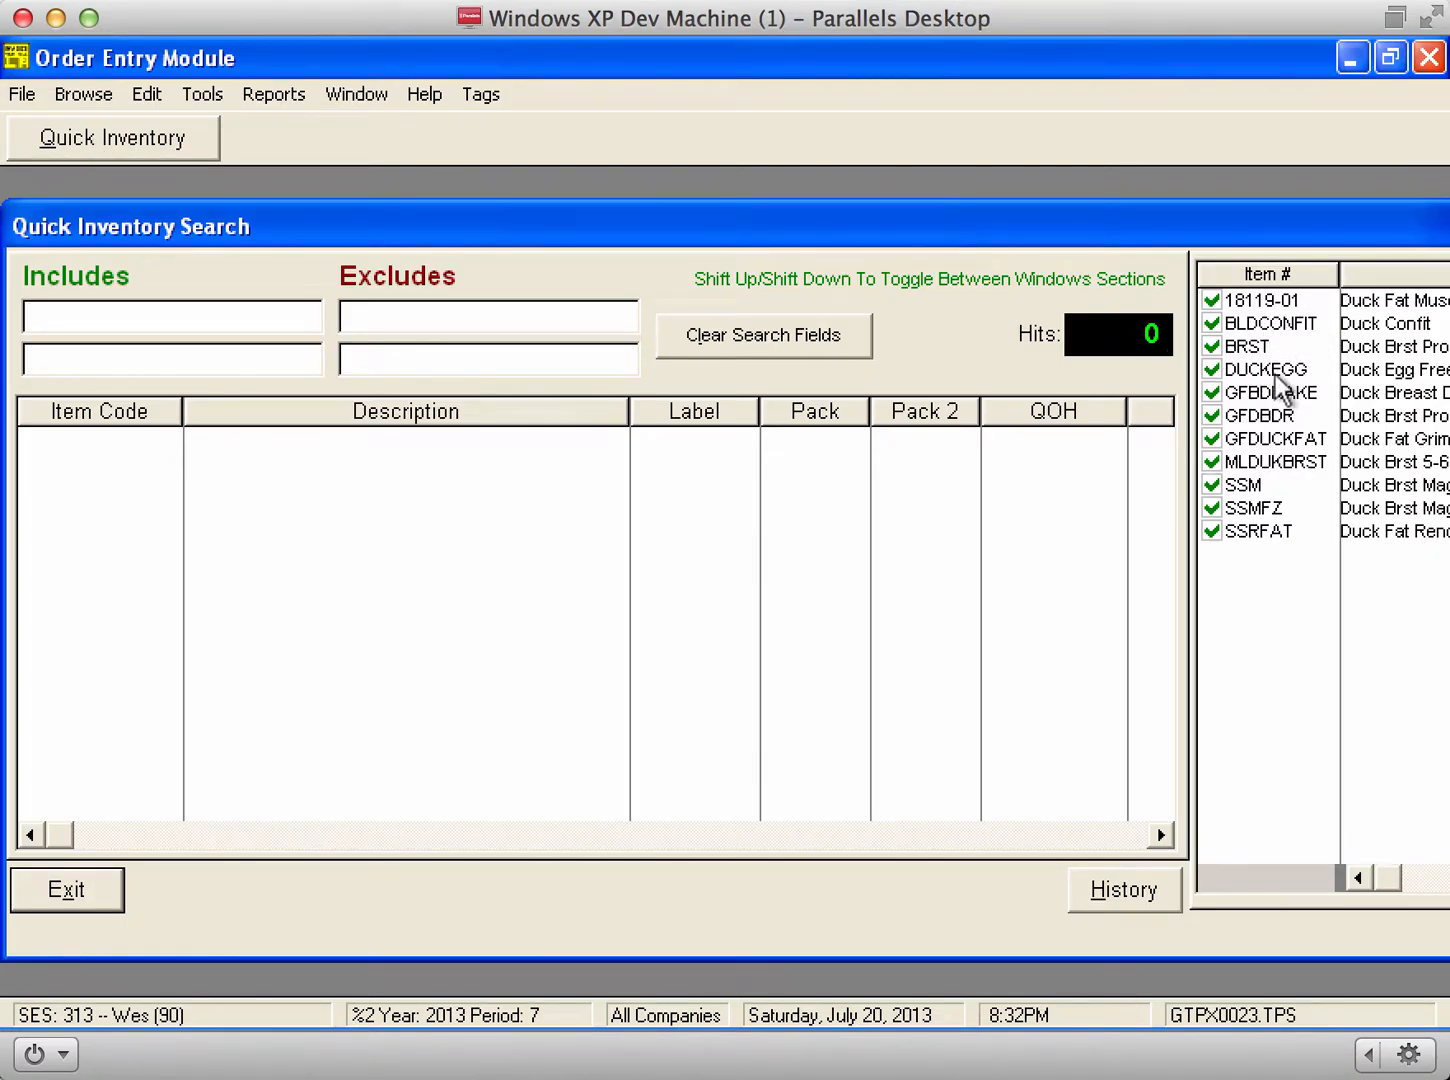
{"action": "key", "text": "shift+Down"}
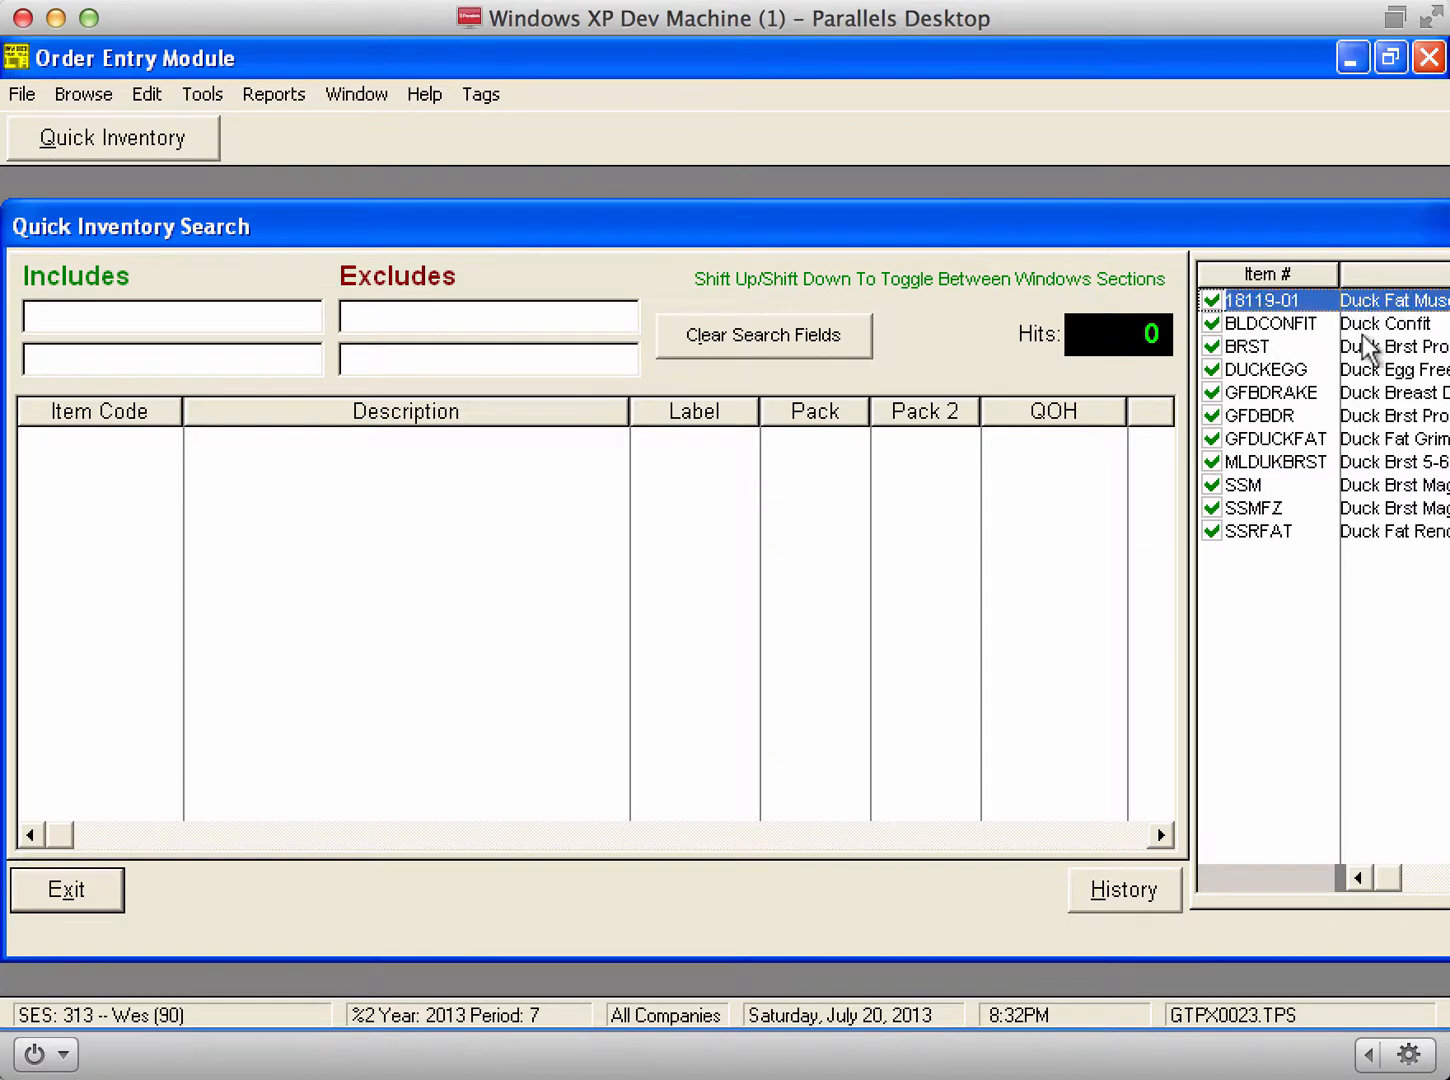
{"action": "left_click", "coordinate": [1368, 345]}
{"action": "left_click", "coordinate": [1369, 438]}
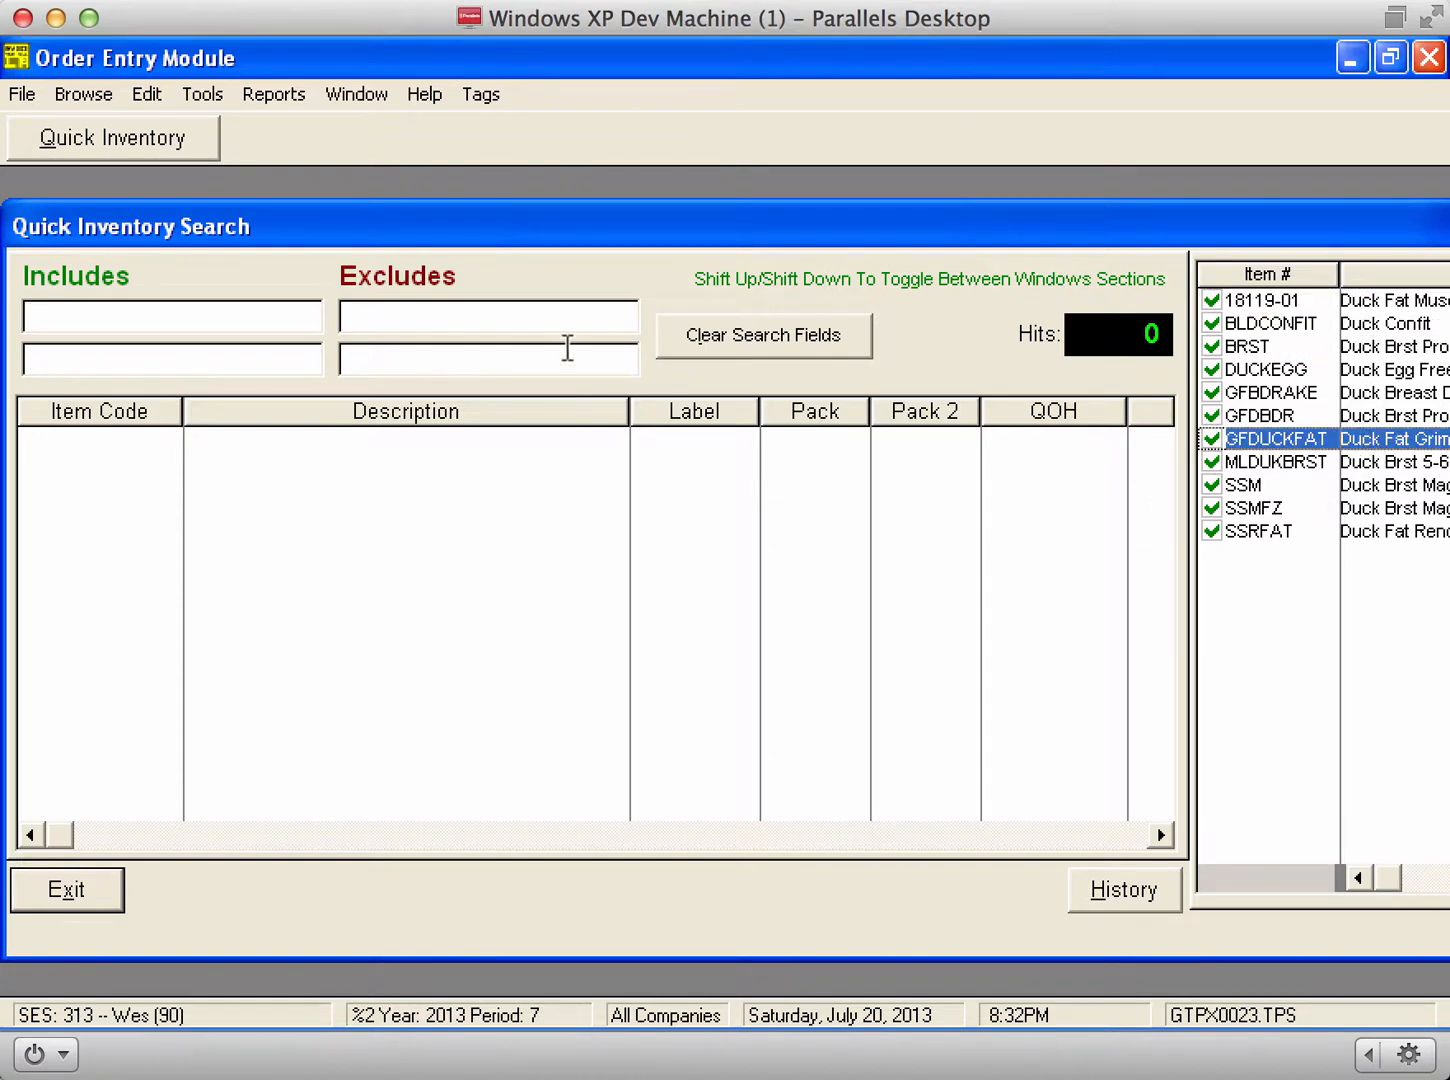
{"action": "left_click", "coordinate": [484, 98]}
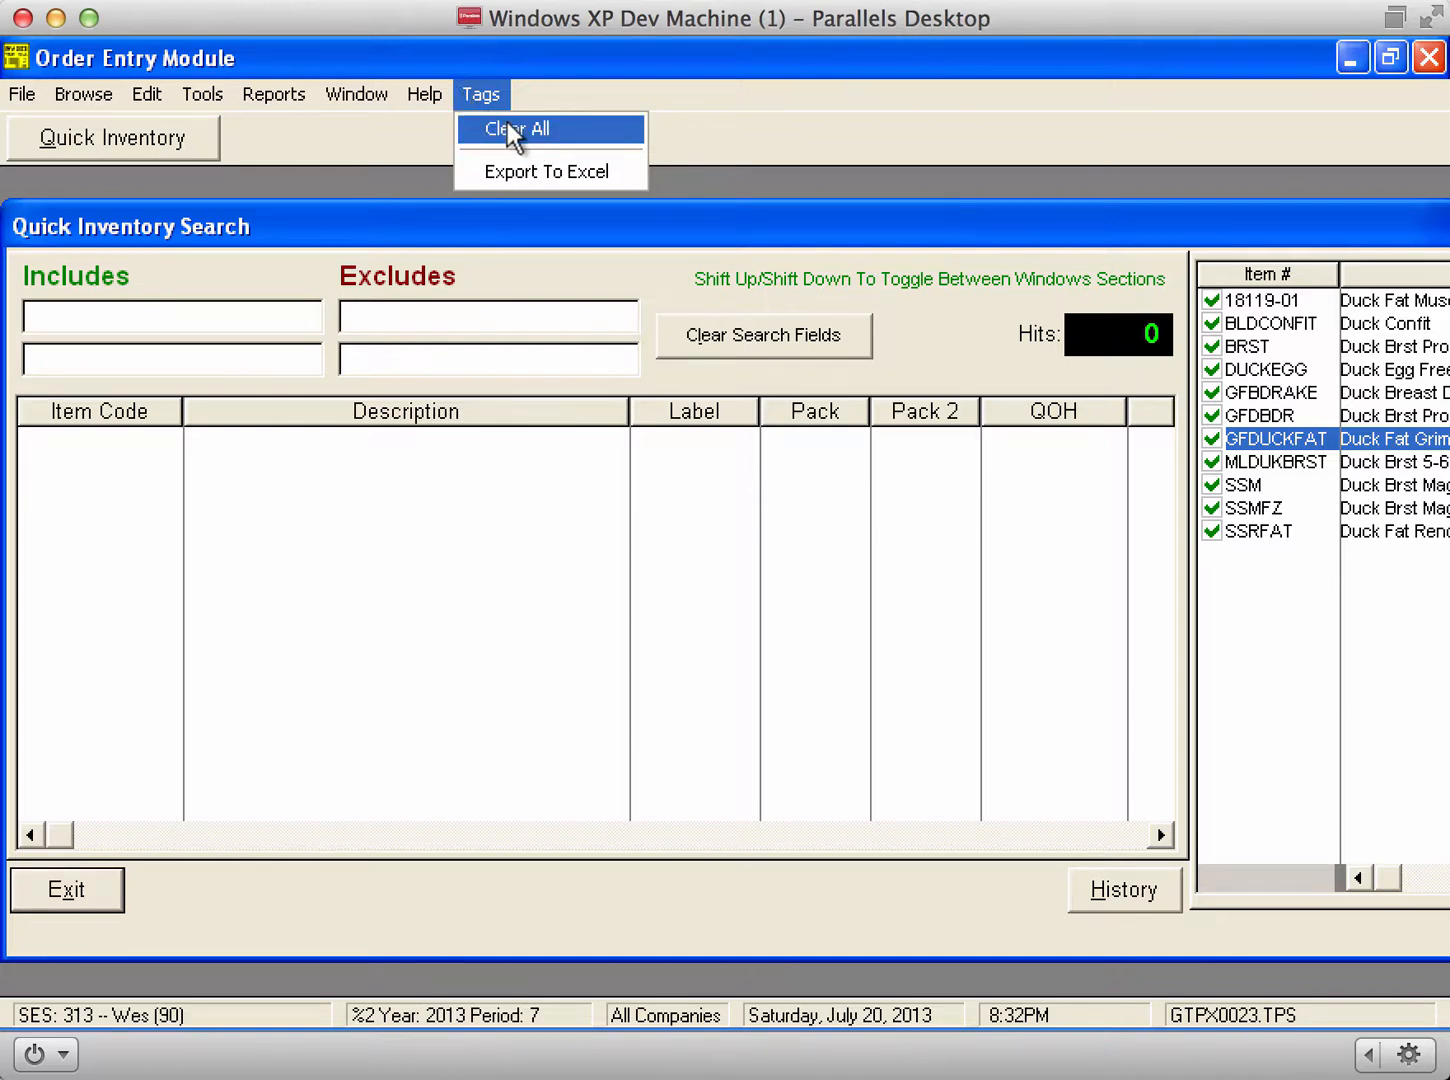
{"action": "left_click", "coordinate": [514, 132]}
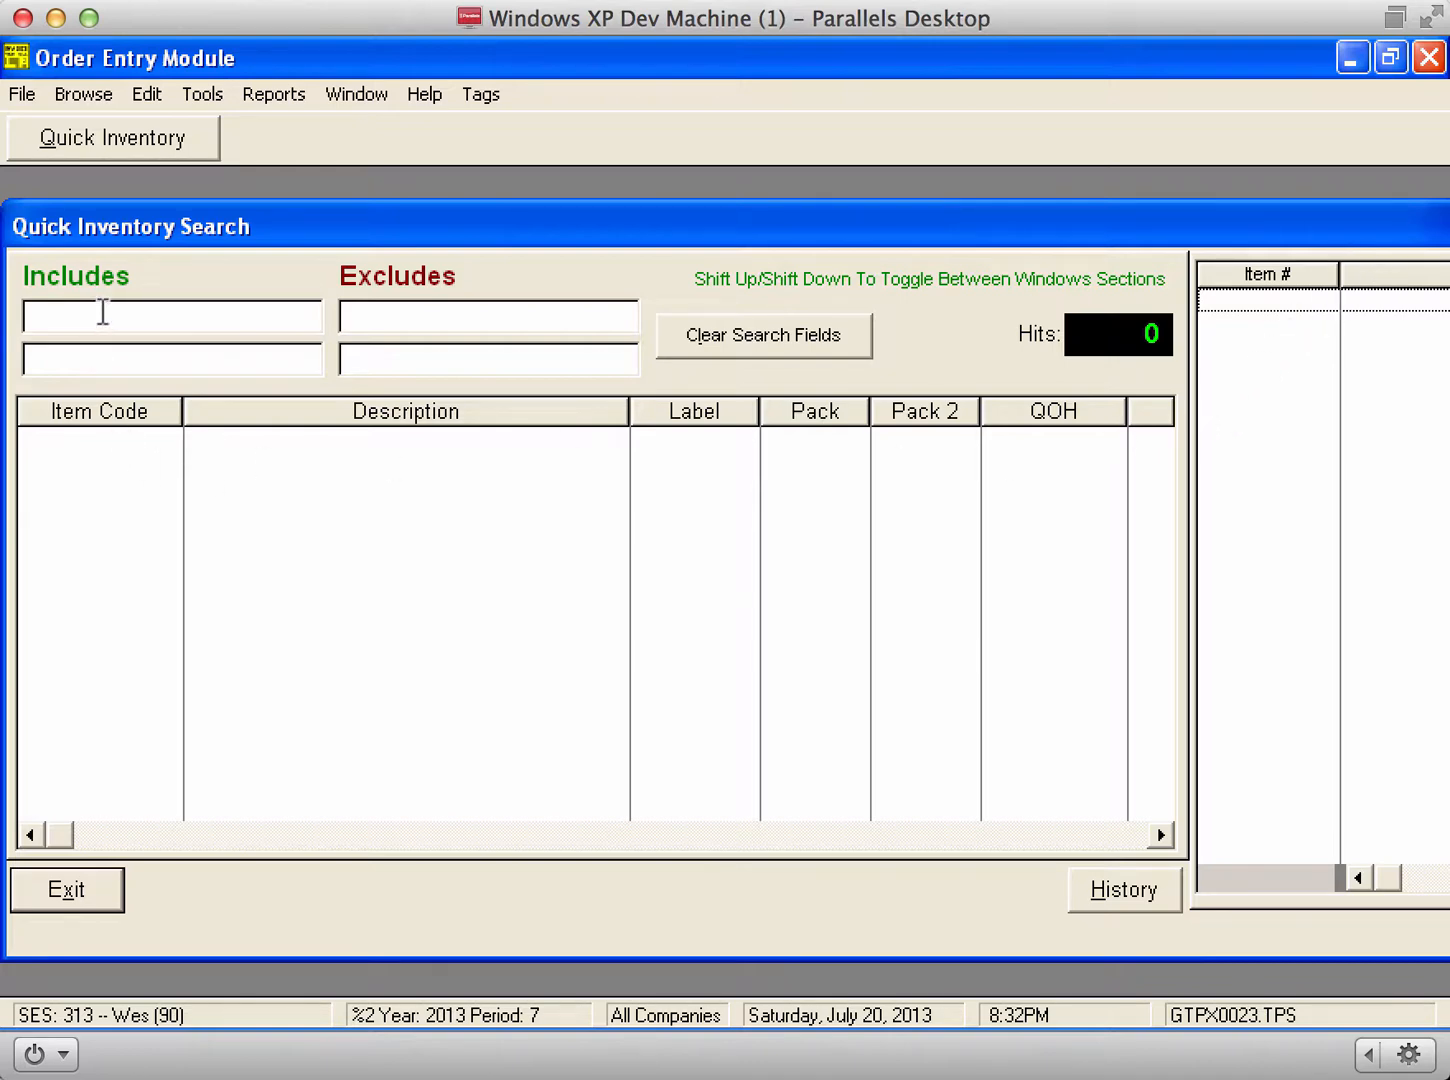
Step: Search 'DUCK' and tag the Hudson Valley duck fries item
{"action": "left_click", "coordinate": [103, 311]}
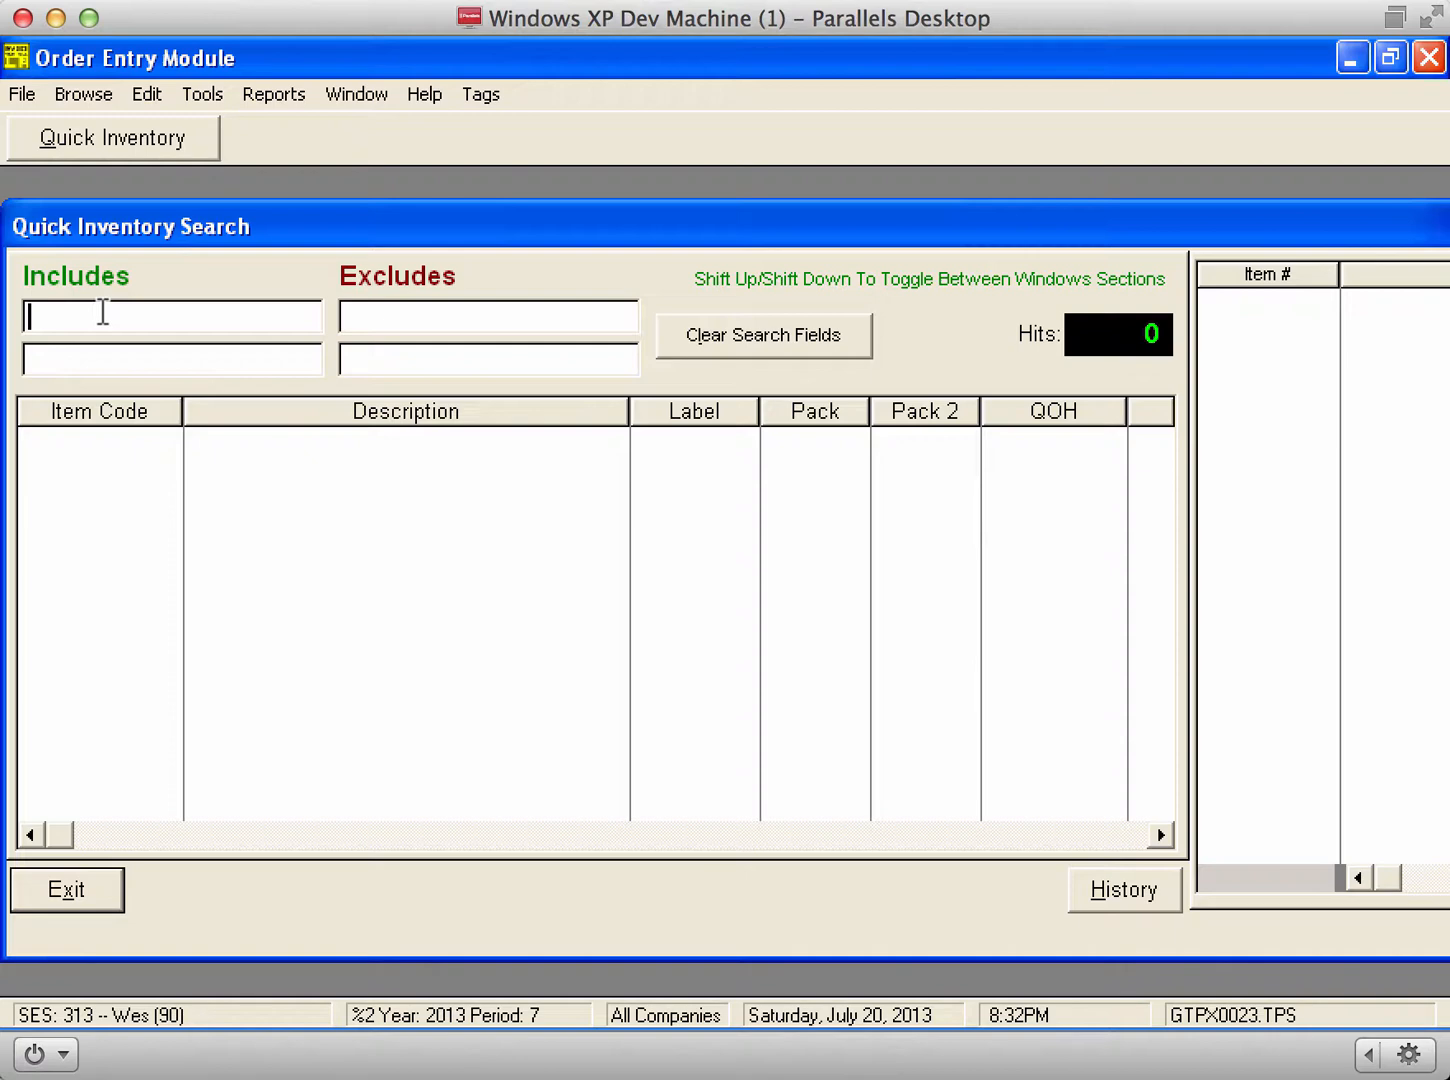
{"action": "type", "text": "DUCK"}
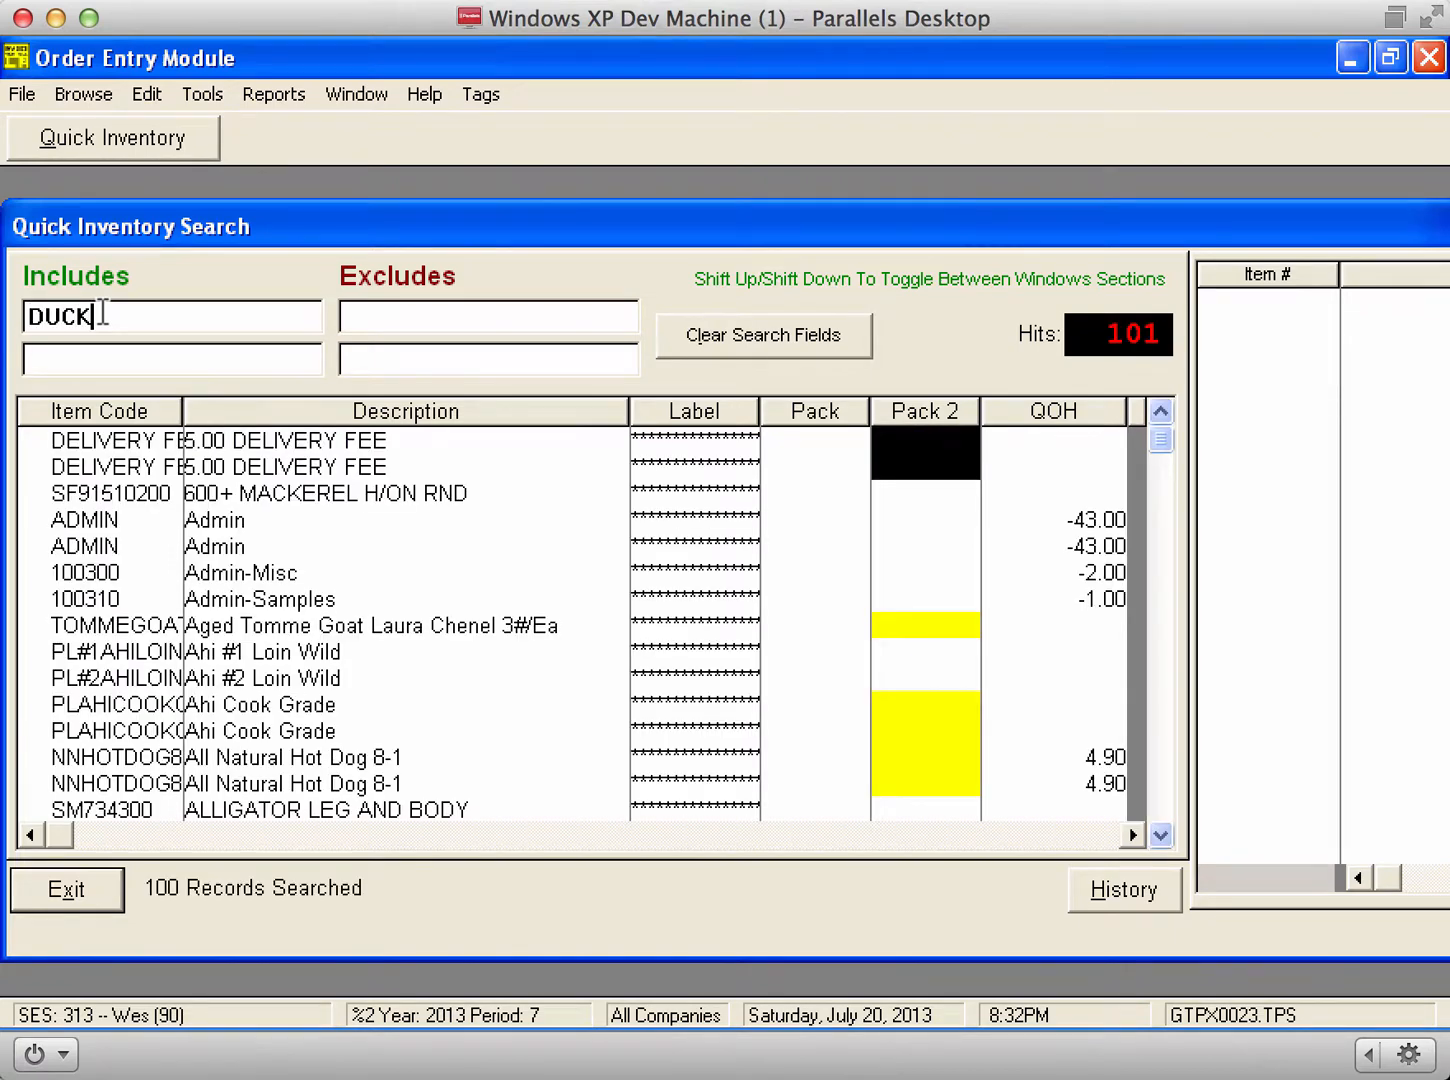
{"action": "left_click", "coordinate": [431, 628]}
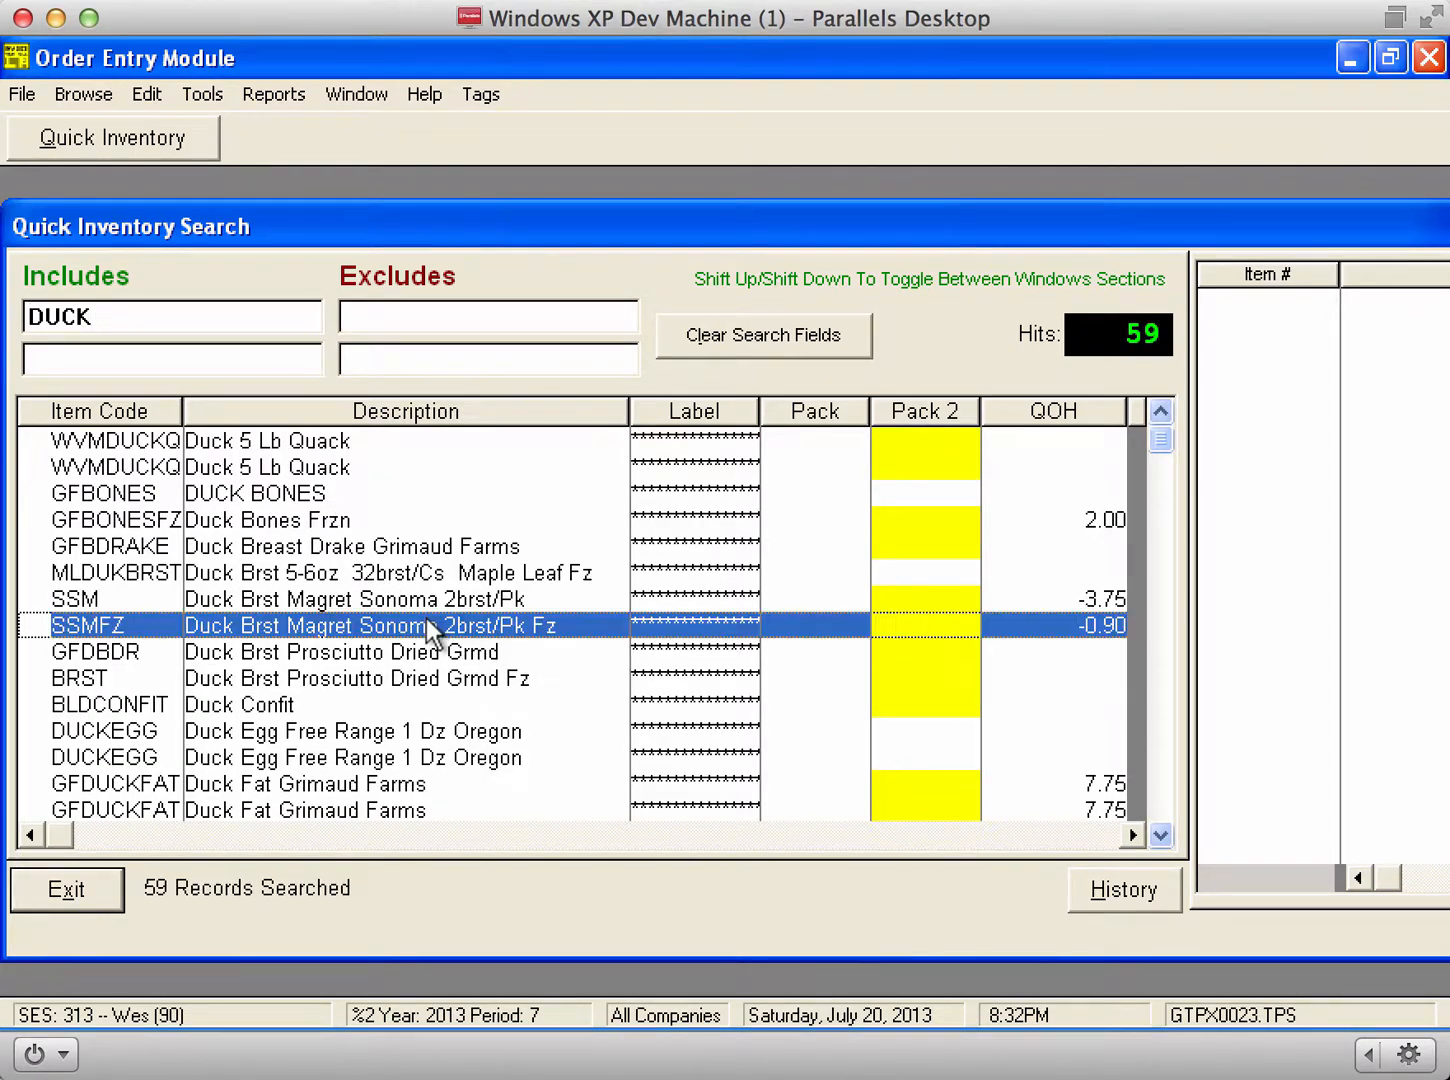
{"action": "scroll", "coordinate": [432, 628], "scroll_direction": "down", "scroll_amount": 8}
{"action": "scroll", "coordinate": [432, 628], "scroll_direction": "down", "scroll_amount": 4}
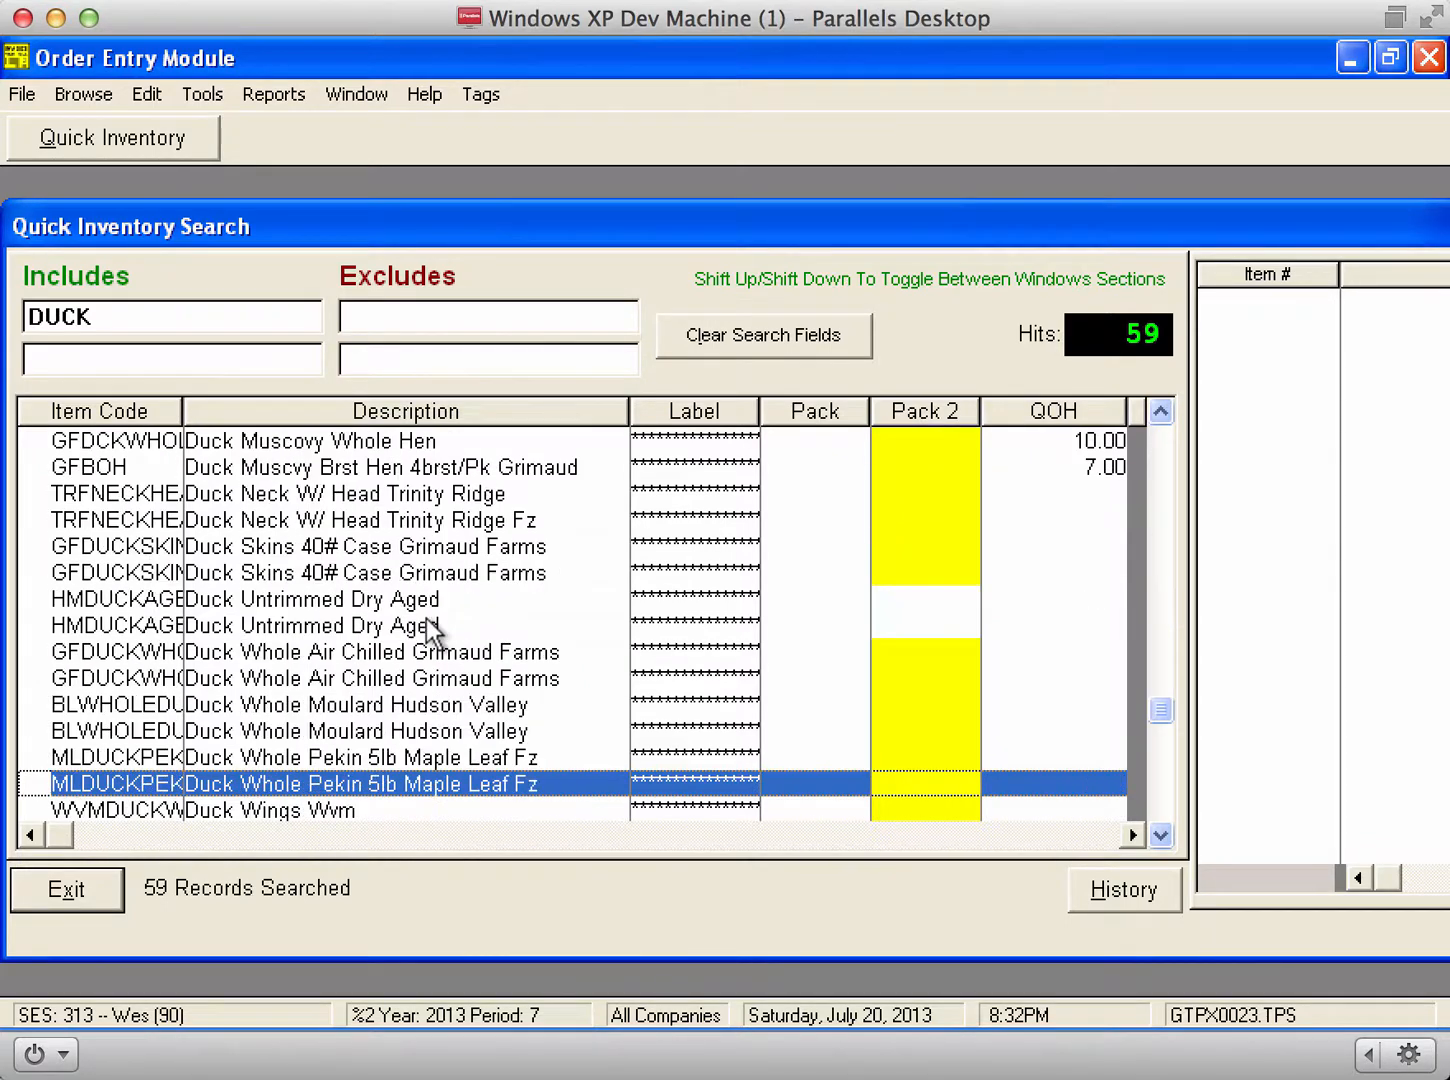
{"action": "scroll", "coordinate": [480, 676], "scroll_direction": "down", "scroll_amount": 4}
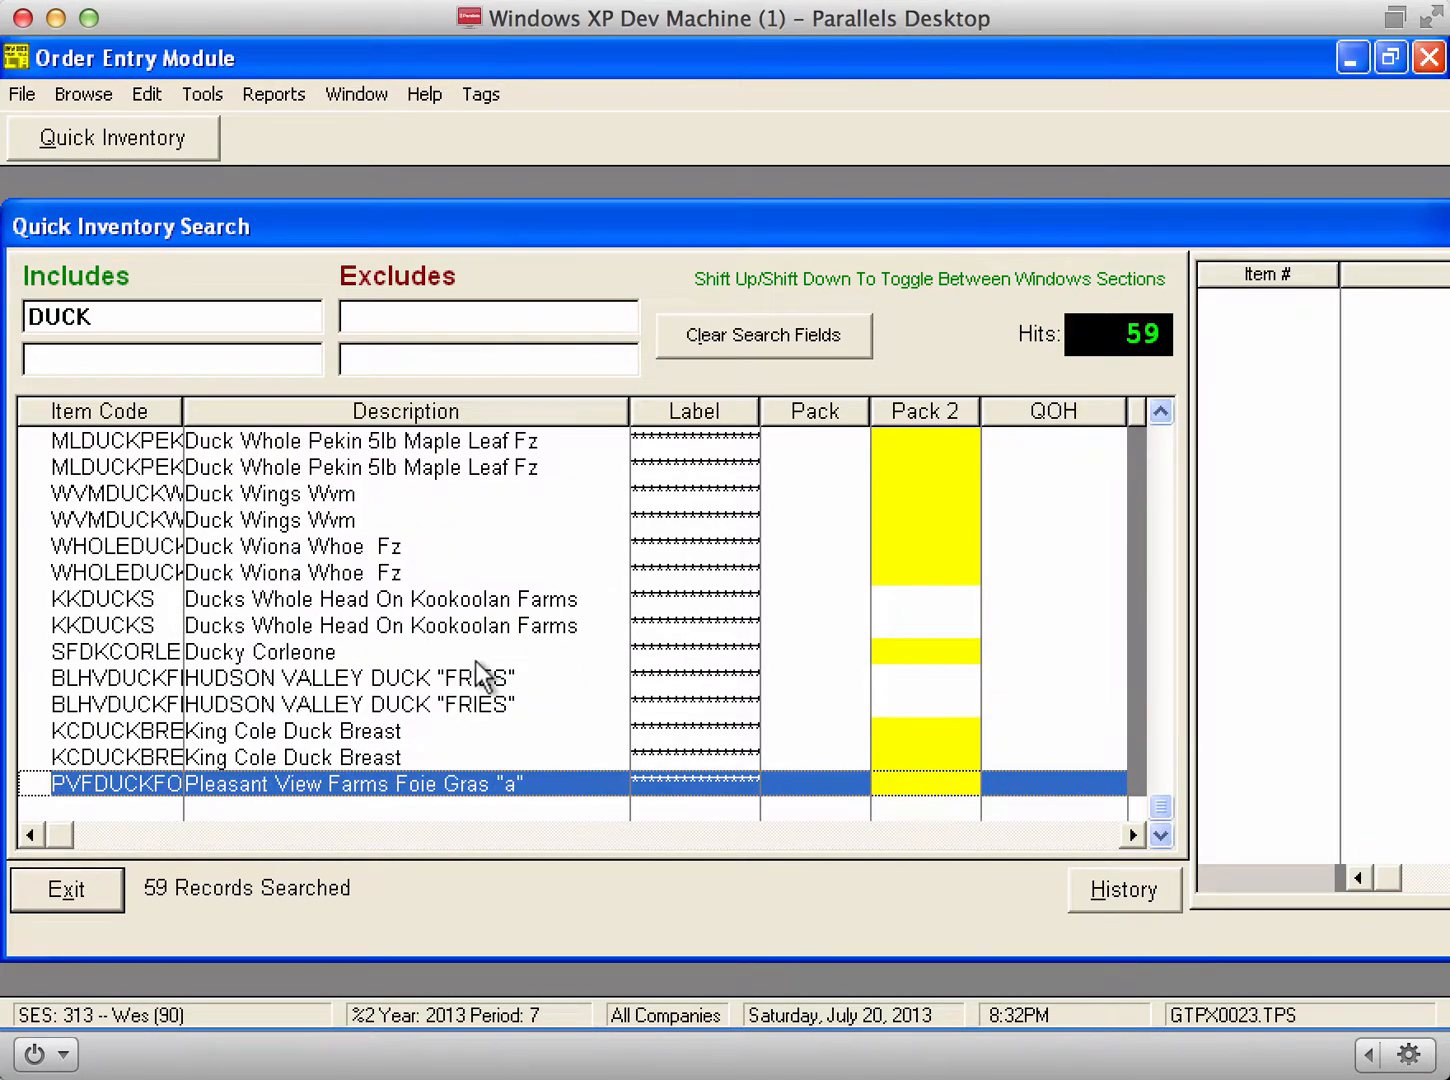
{"action": "left_click", "coordinate": [372, 702]}
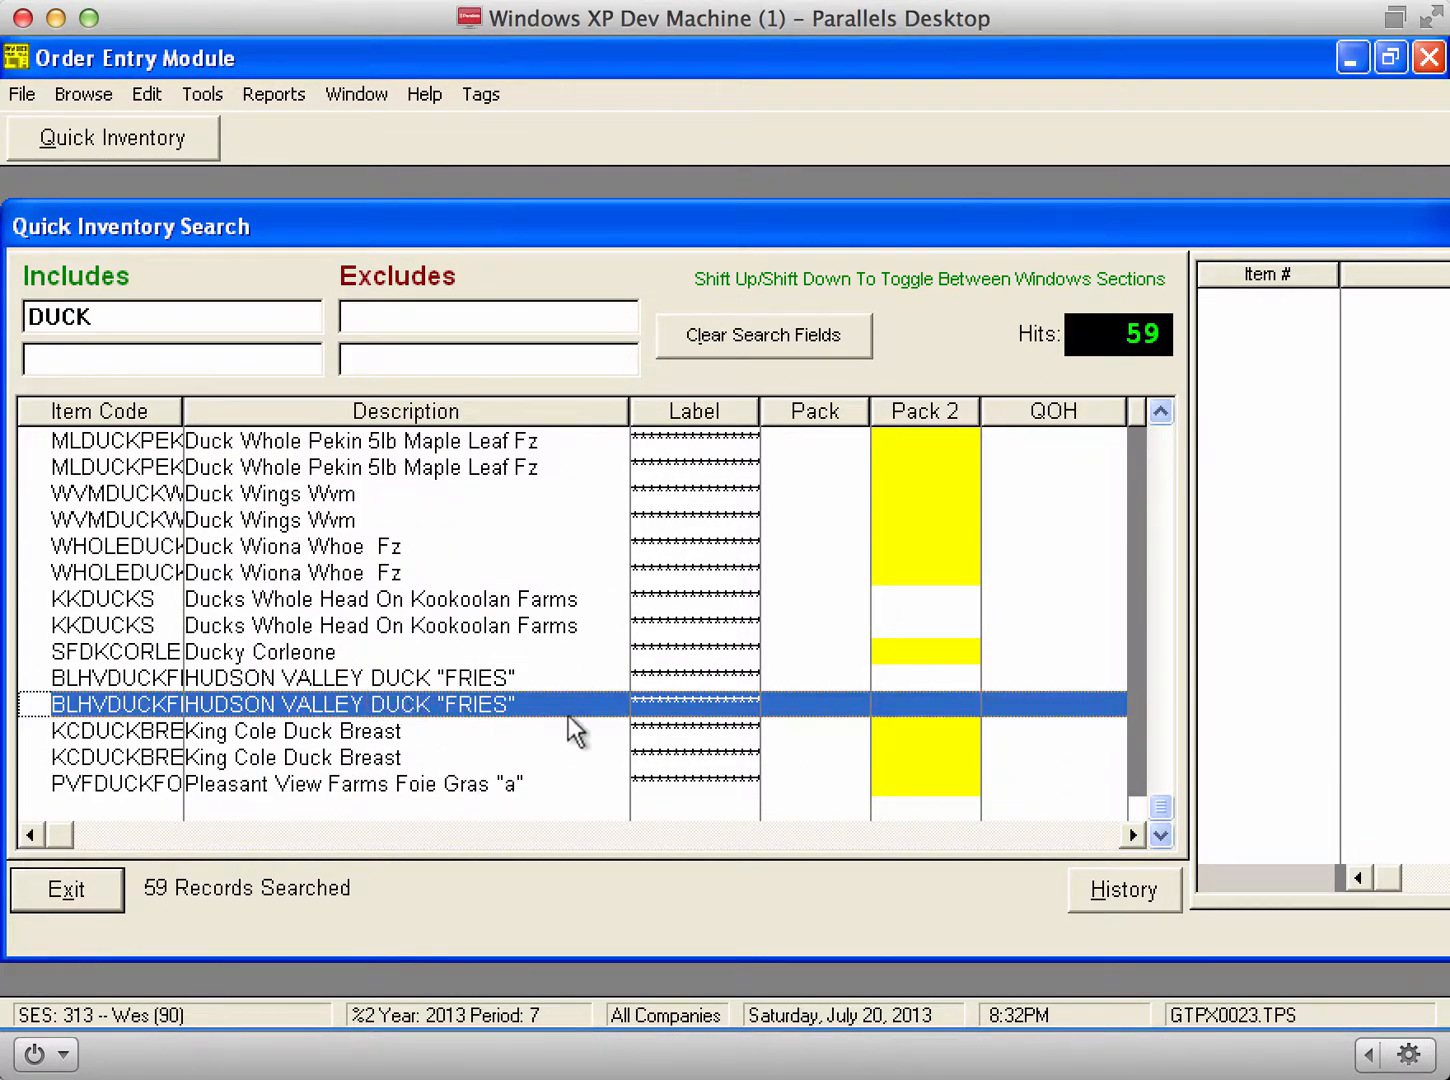
{"action": "key", "text": "Up"}
{"action": "key", "text": "space"}
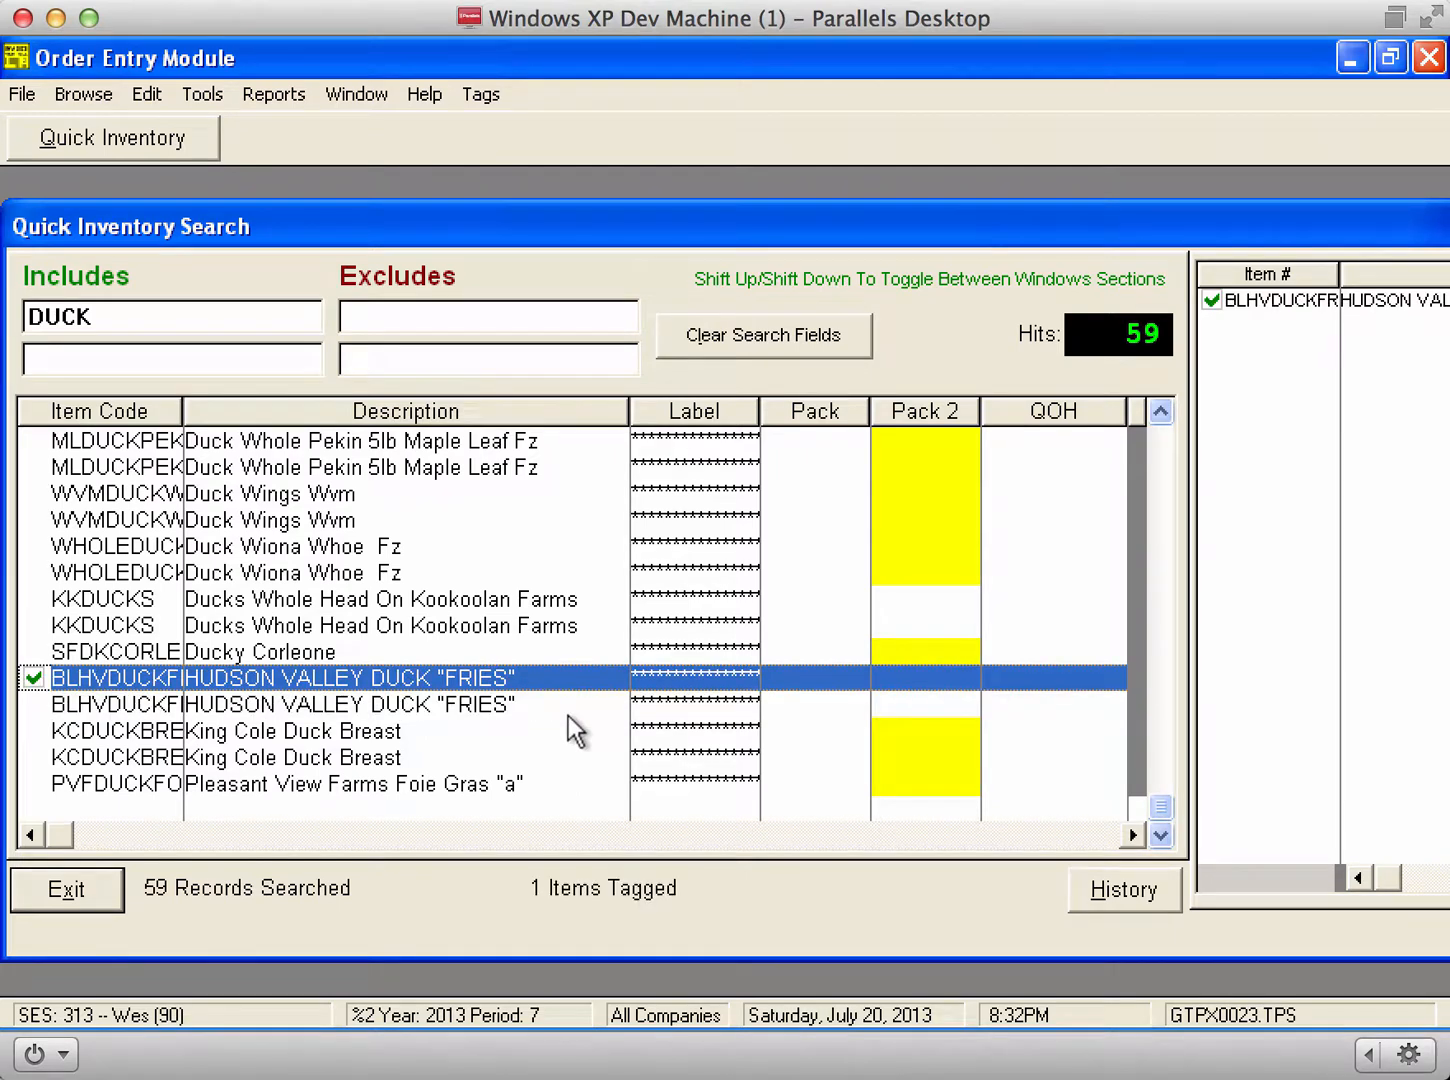
{"action": "key", "text": "Up"}
{"action": "key", "text": "Up"}
{"action": "key", "text": "Up"}
{"action": "key", "text": "Up"}
{"action": "key", "text": "Up"}
{"action": "key", "text": "Up"}
{"action": "key", "text": "Up"}
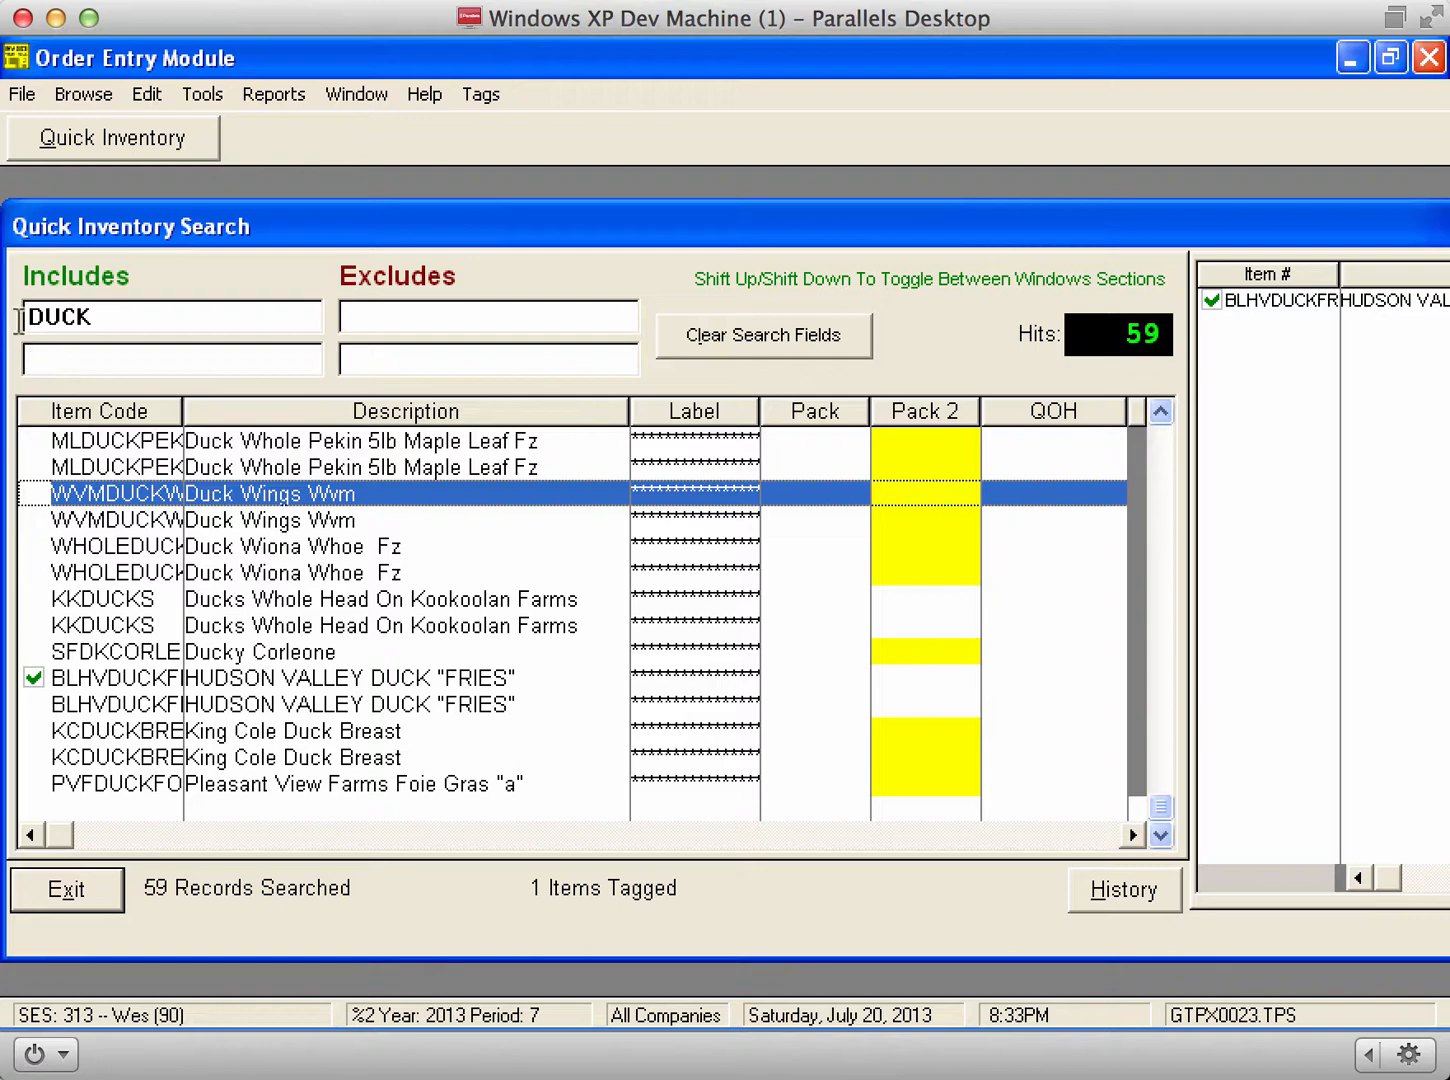
Step: Search 'WAGY' and tag the Snake River Farms wagyu culotte and a wagyu ground item
{"action": "double_click", "coordinate": [104, 317]}
{"action": "type", "text": "WA"}
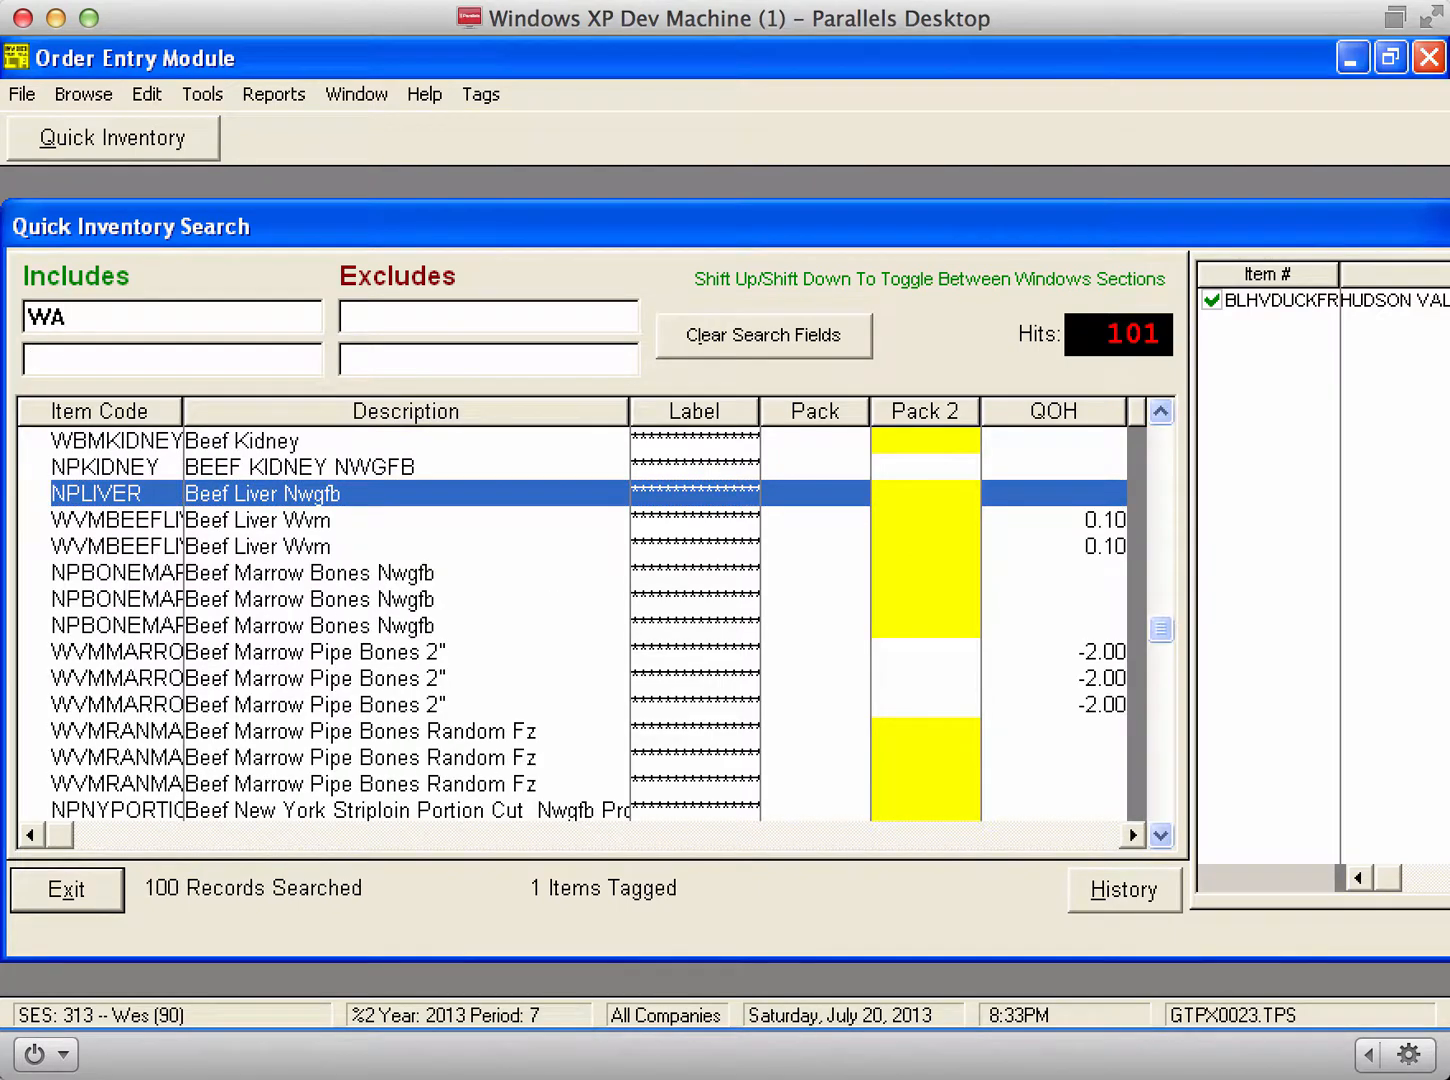
{"action": "type", "text": "GY"}
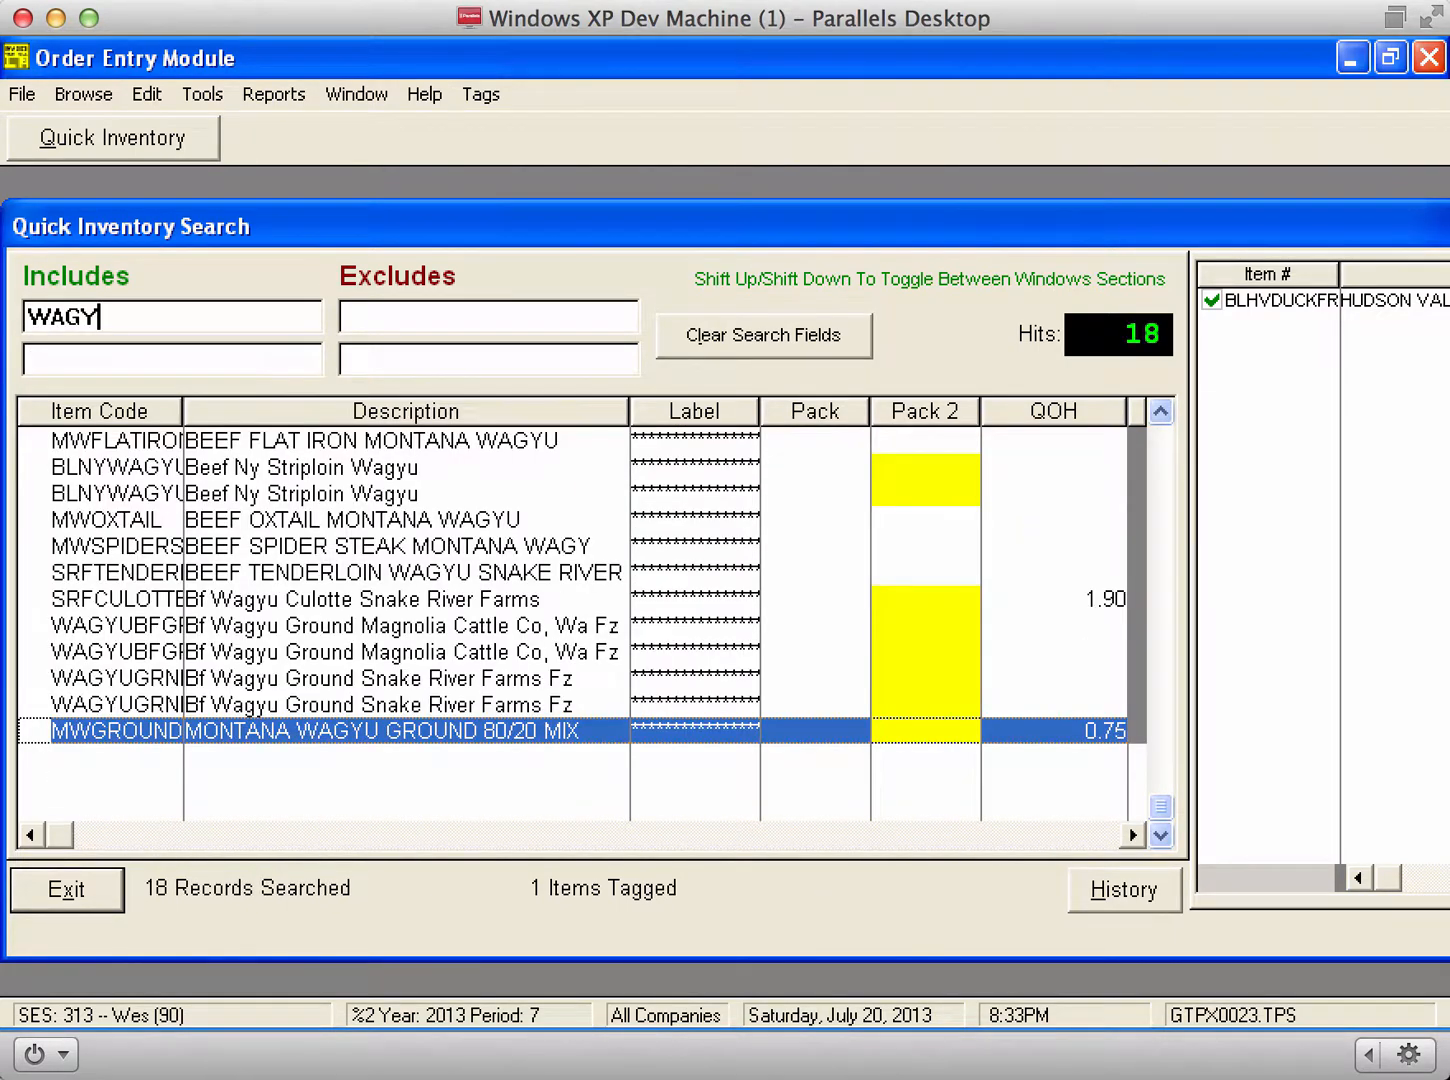
{"action": "left_click", "coordinate": [478, 600]}
{"action": "double_click", "coordinate": [477, 599]}
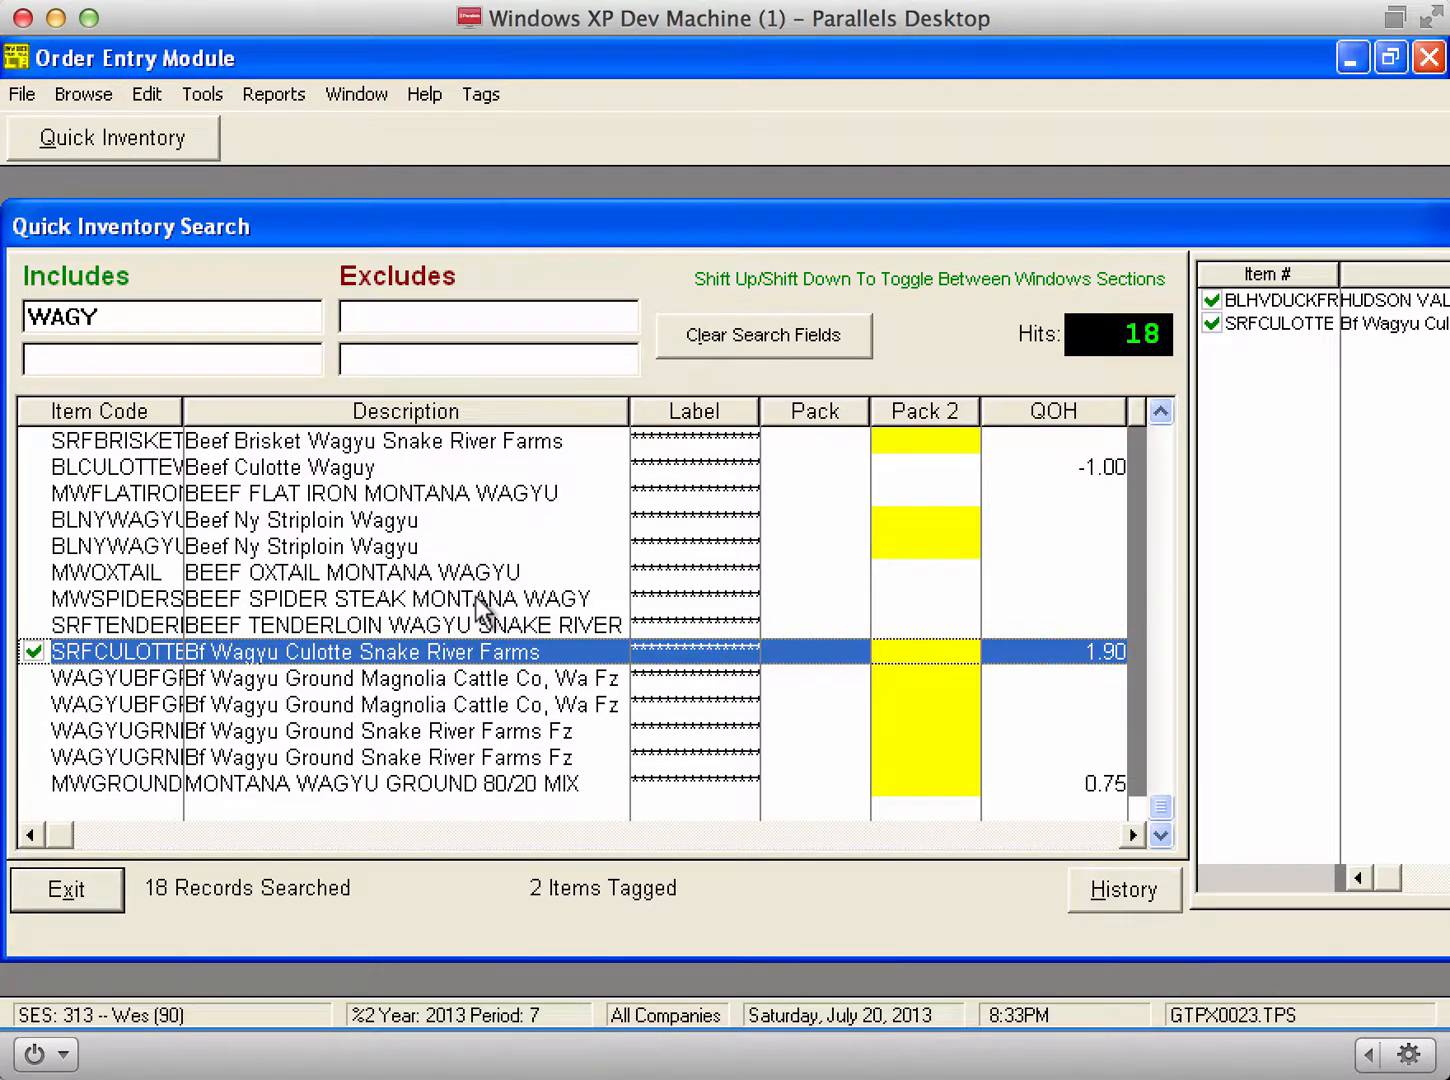
{"action": "key", "text": "Down"}
{"action": "key", "text": "space"}
{"action": "key", "text": "Down"}
{"action": "key", "text": "space"}
{"action": "key", "text": "Down"}
{"action": "key", "text": "space"}
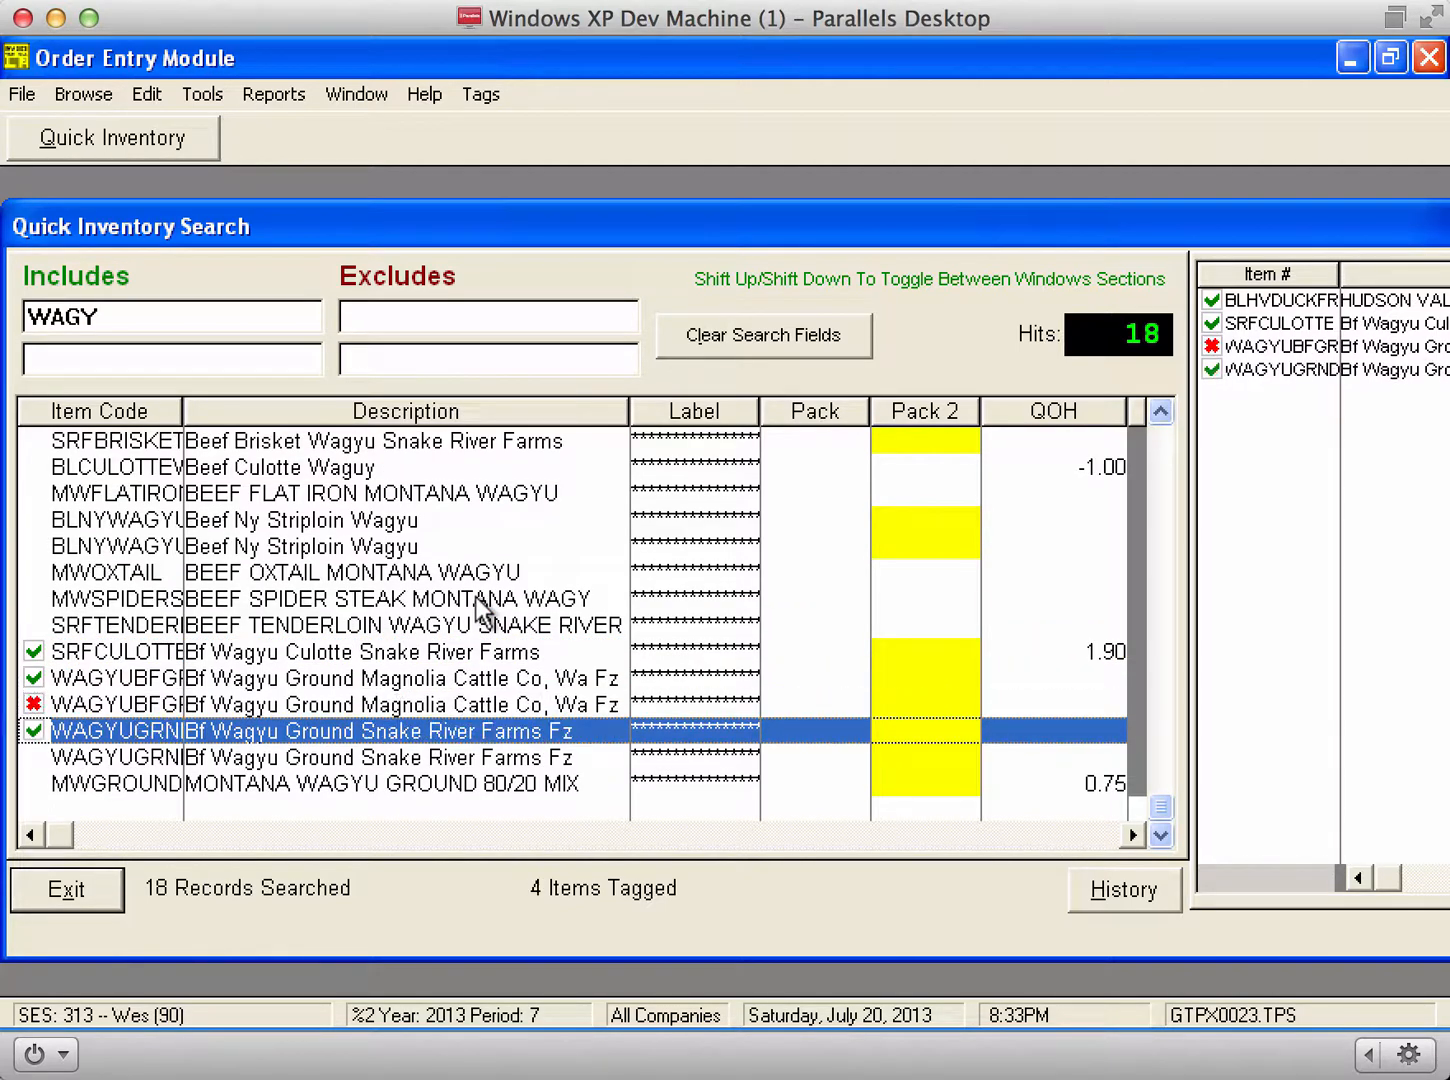
{"action": "key", "text": "Up"}
{"action": "key", "text": "space"}
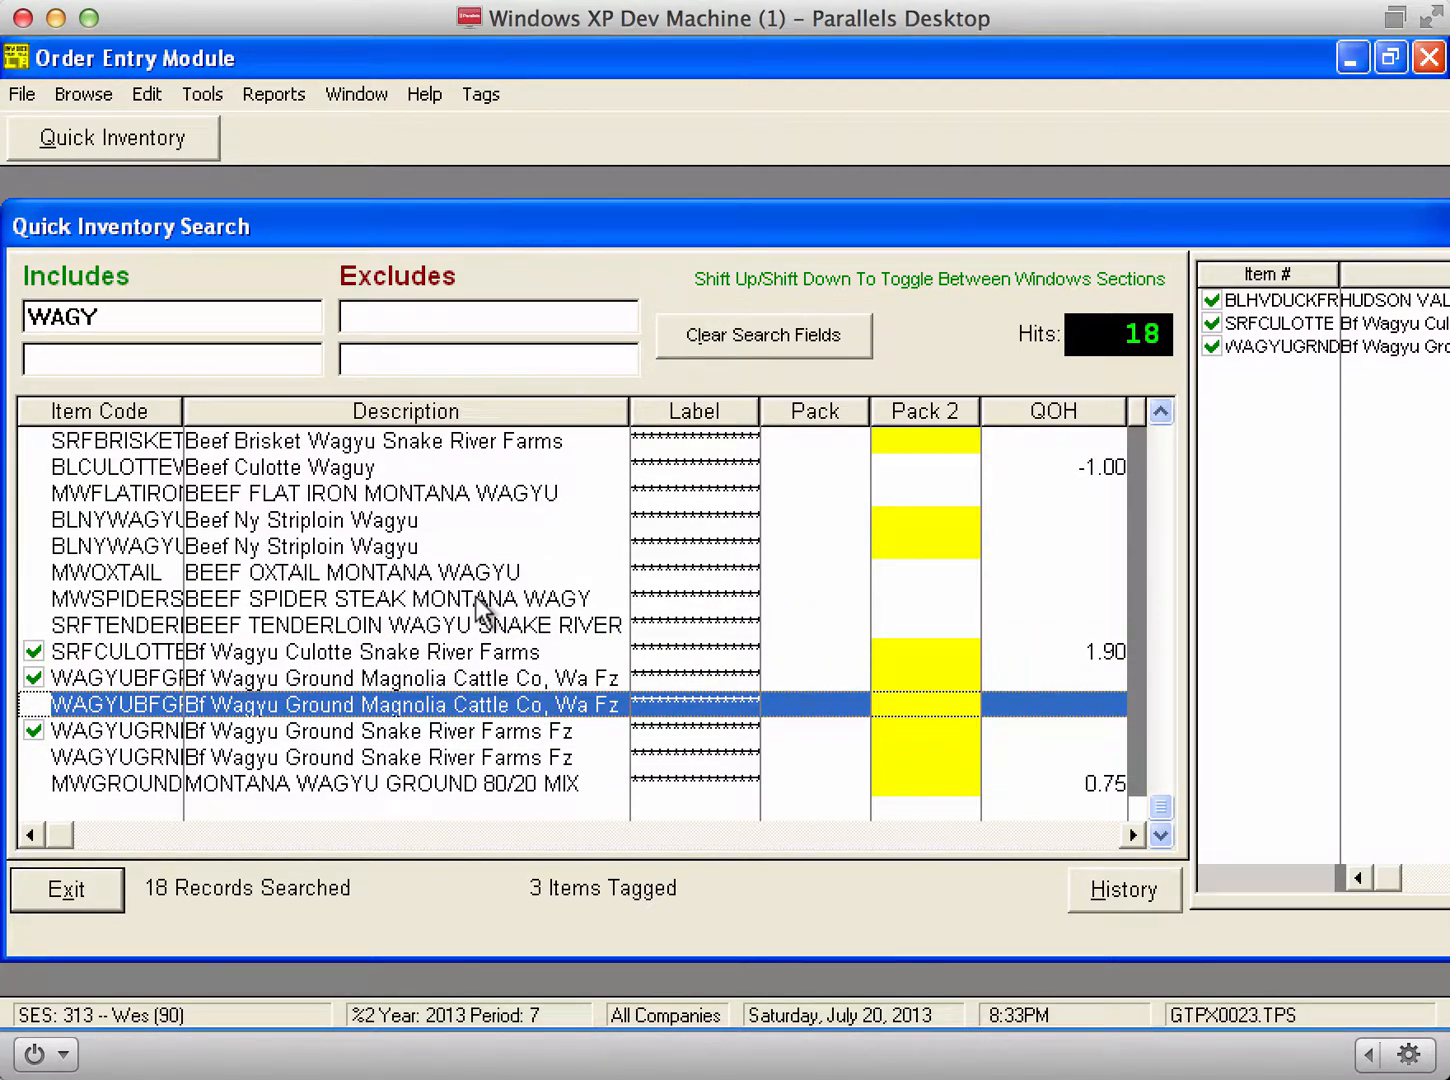
Step: Check the three tagged items, close the search, and open the Customers list
{"action": "left_click", "coordinate": [1368, 304]}
{"action": "scroll", "coordinate": [1420, 324], "scroll_direction": "right", "scroll_amount": 5}
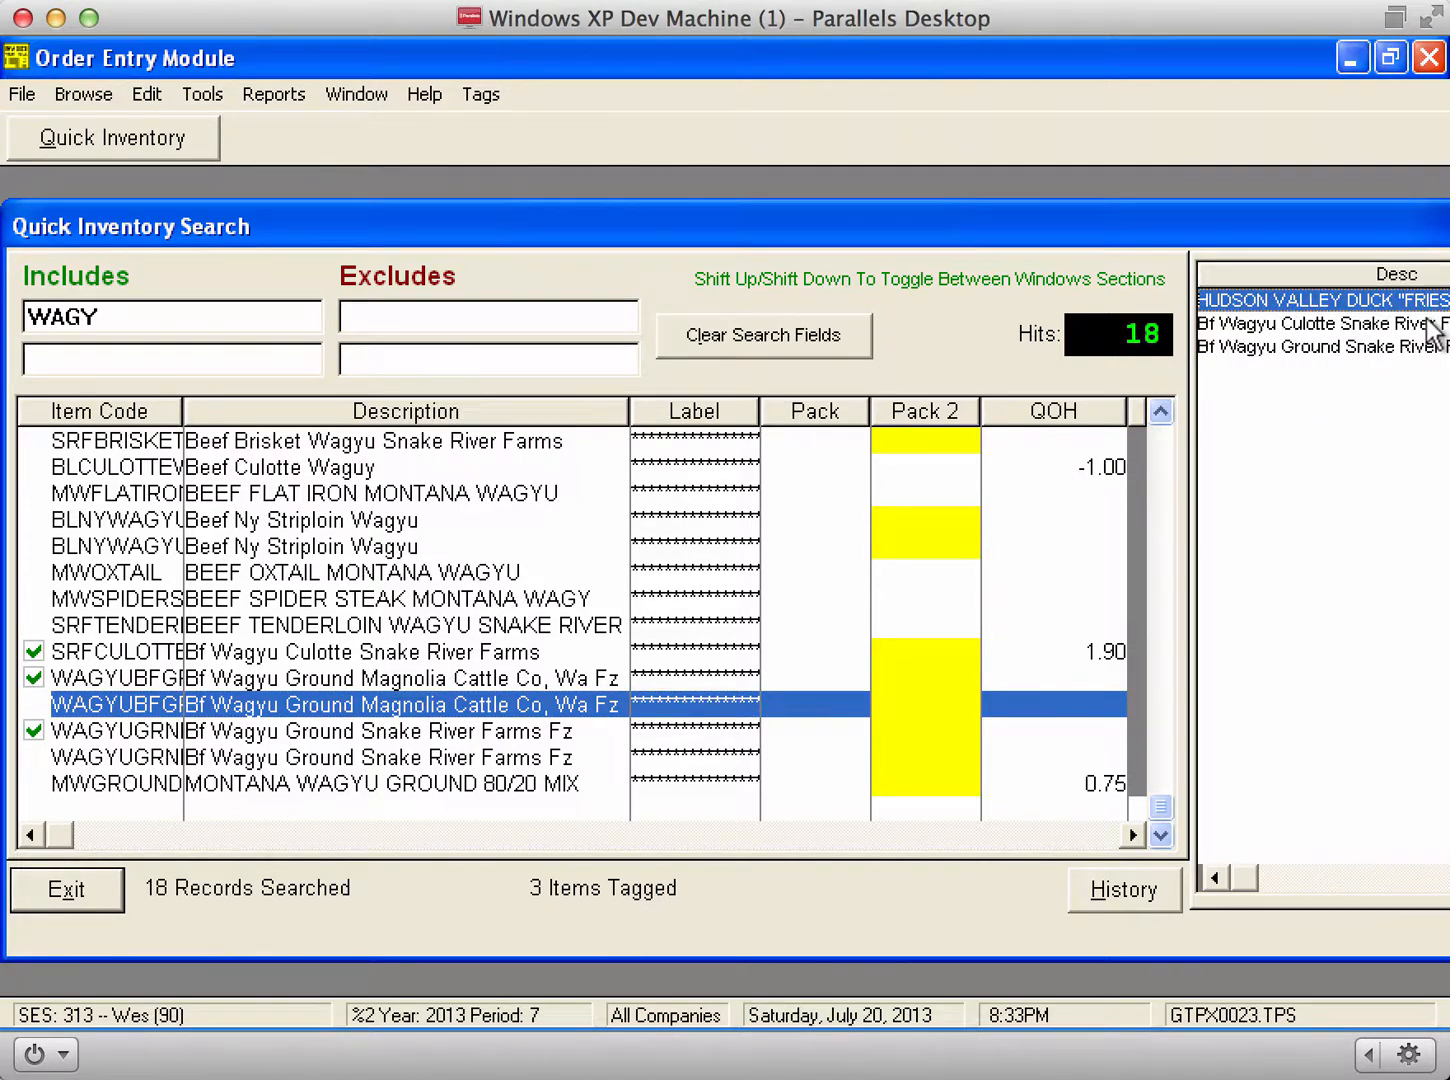
{"action": "scroll", "coordinate": [1435, 330], "scroll_direction": "left", "scroll_amount": 5}
{"action": "key", "text": "Down"}
{"action": "key", "text": "Down"}
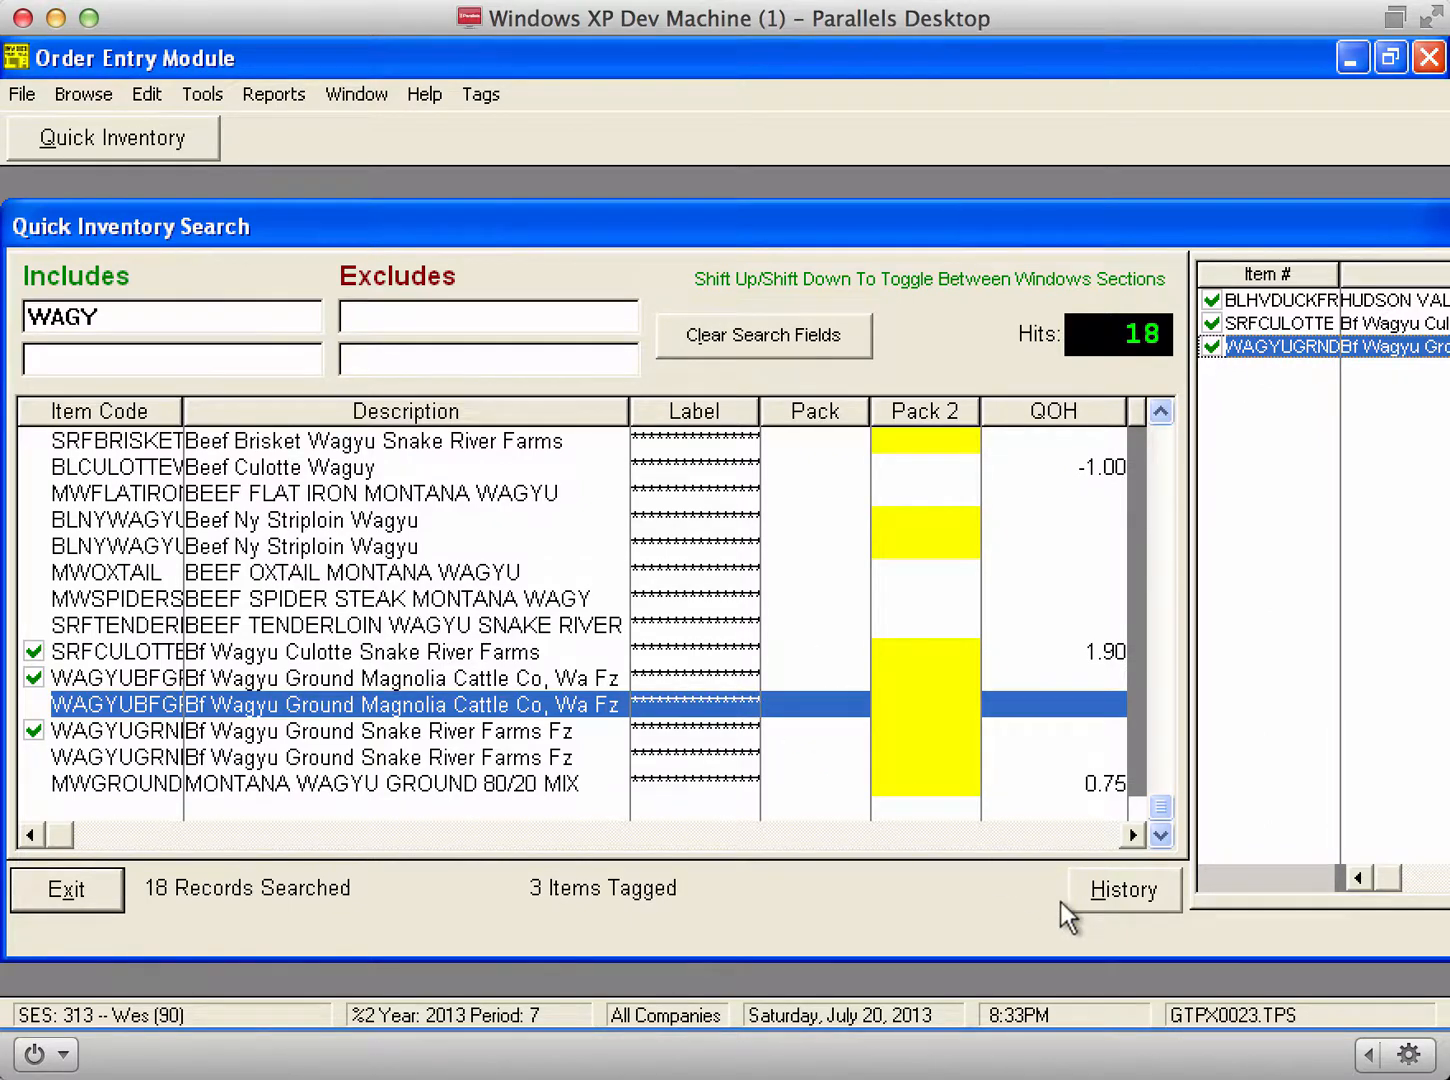
{"action": "key", "text": "Escape"}
{"action": "key", "text": "alt+b"}
{"action": "key", "text": "Return"}
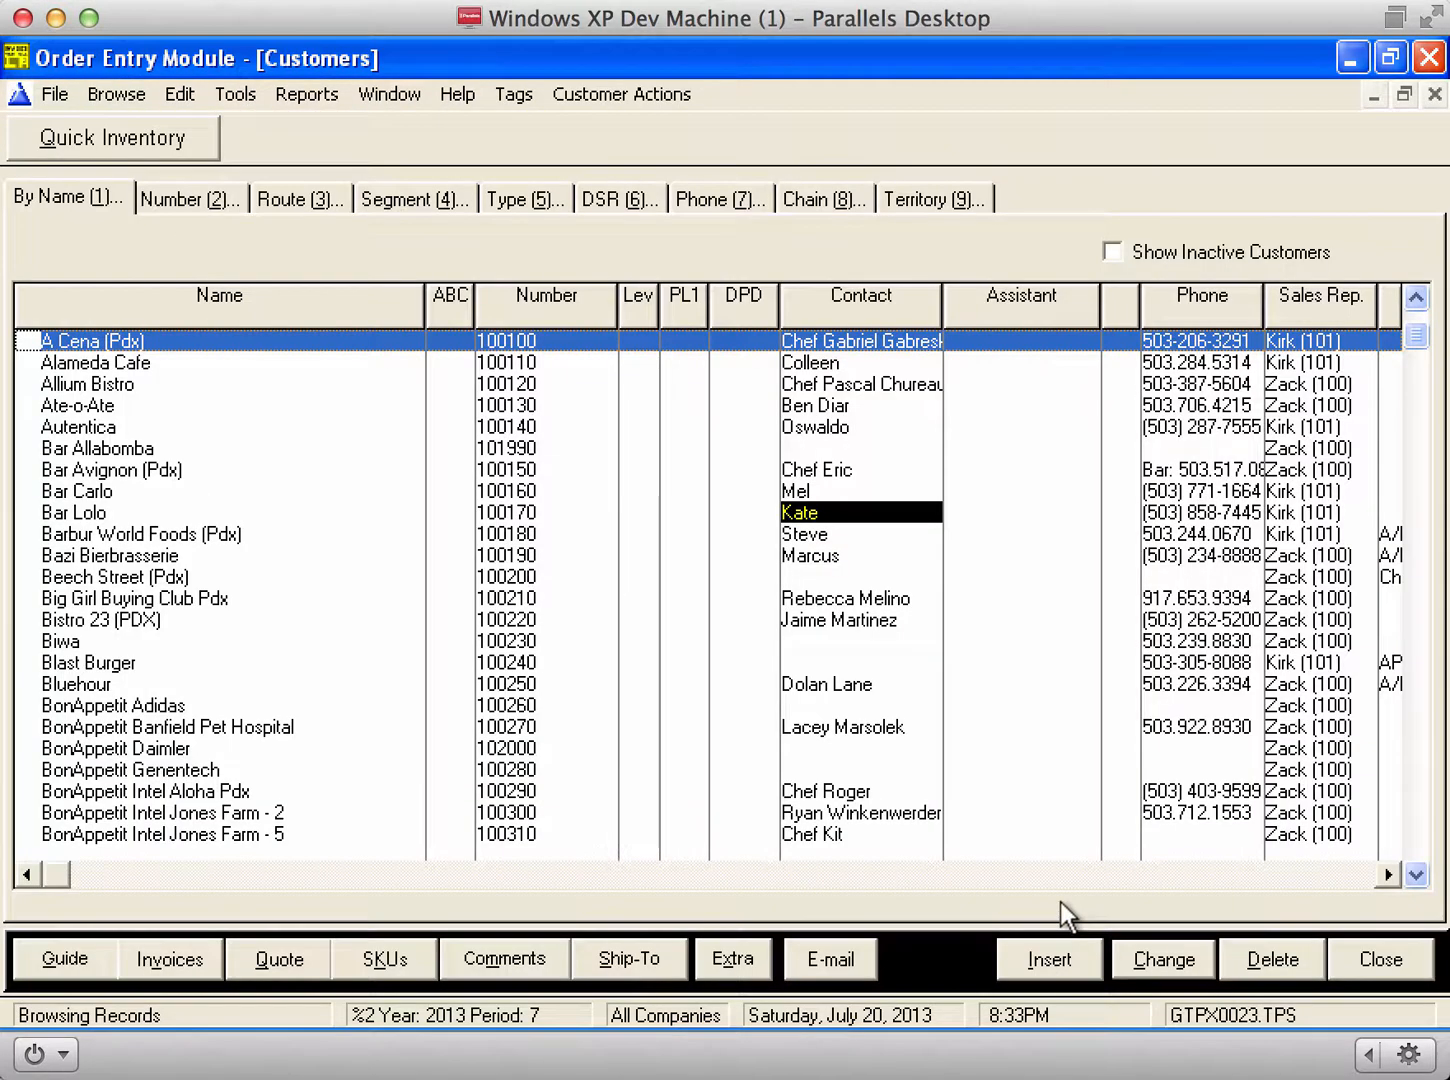
Step: Open Bar Lolo's guide and import the tagged items, creating the SKU table
{"action": "left_click", "coordinate": [643, 518]}
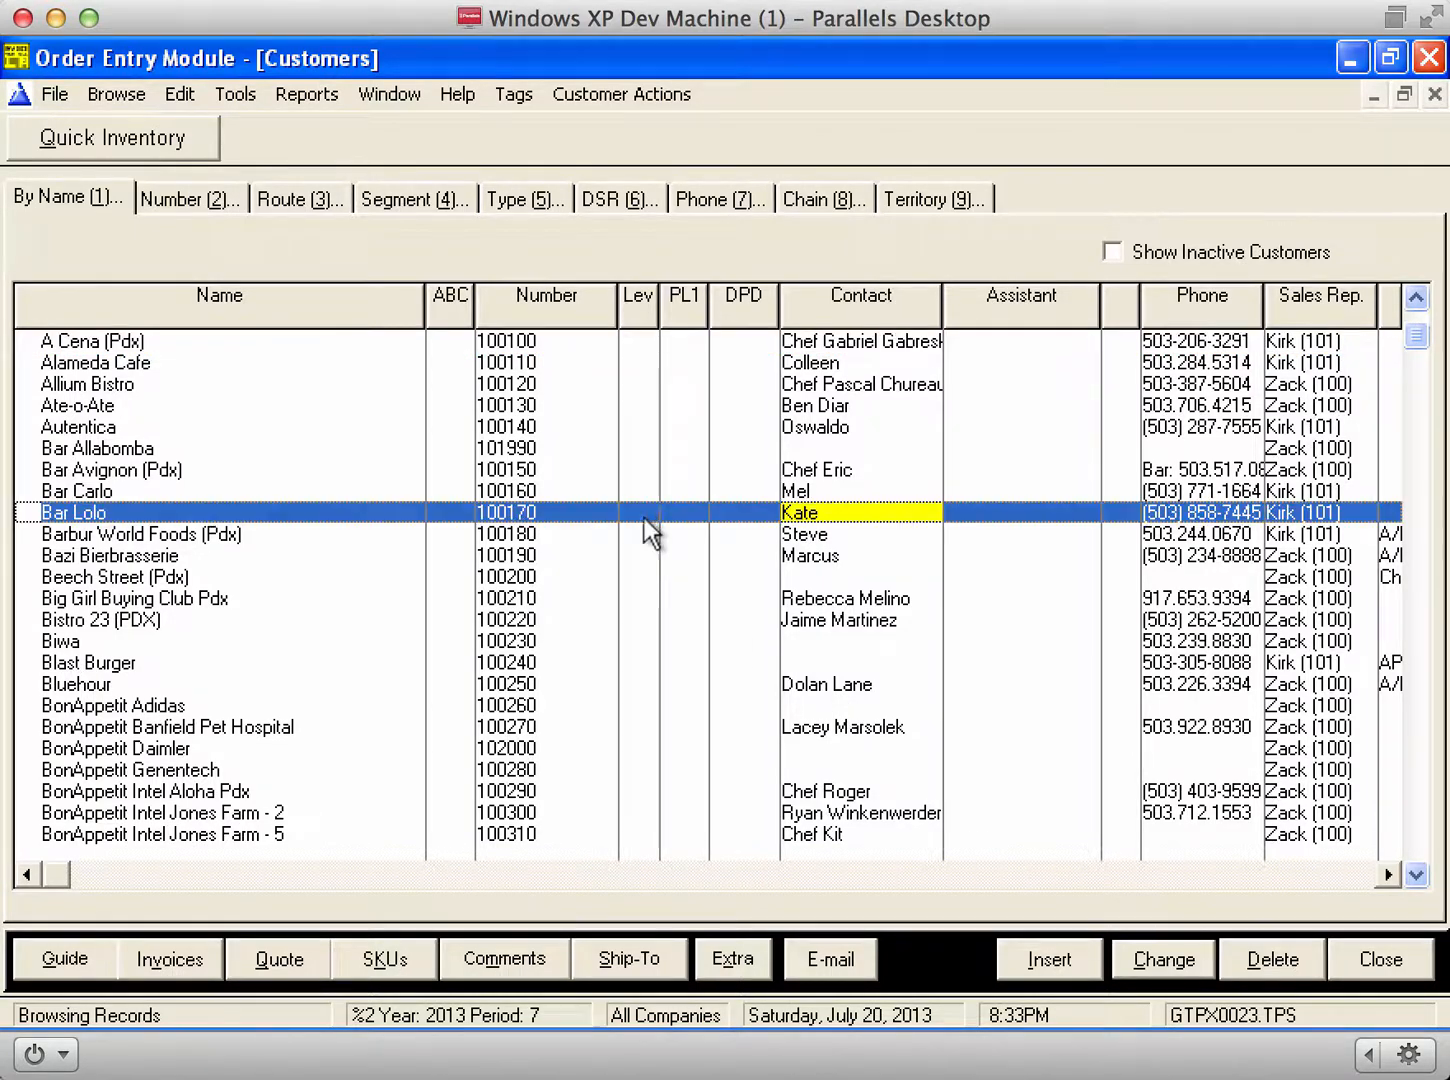
{"action": "left_click", "coordinate": [45, 958]}
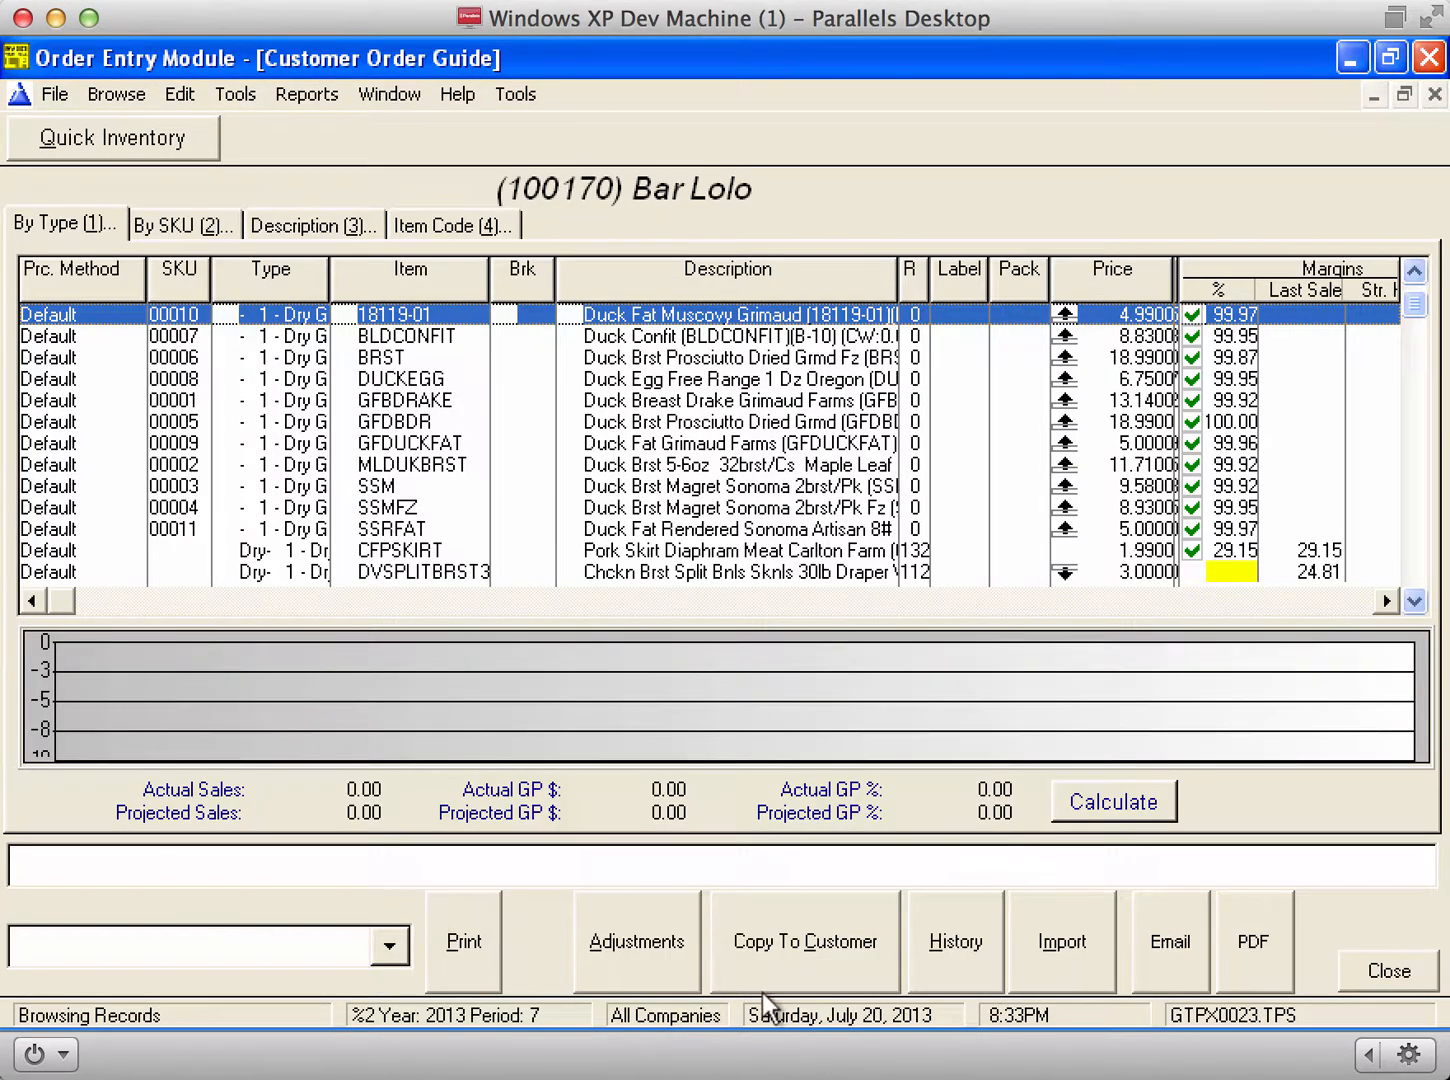
{"action": "left_click", "coordinate": [1076, 925]}
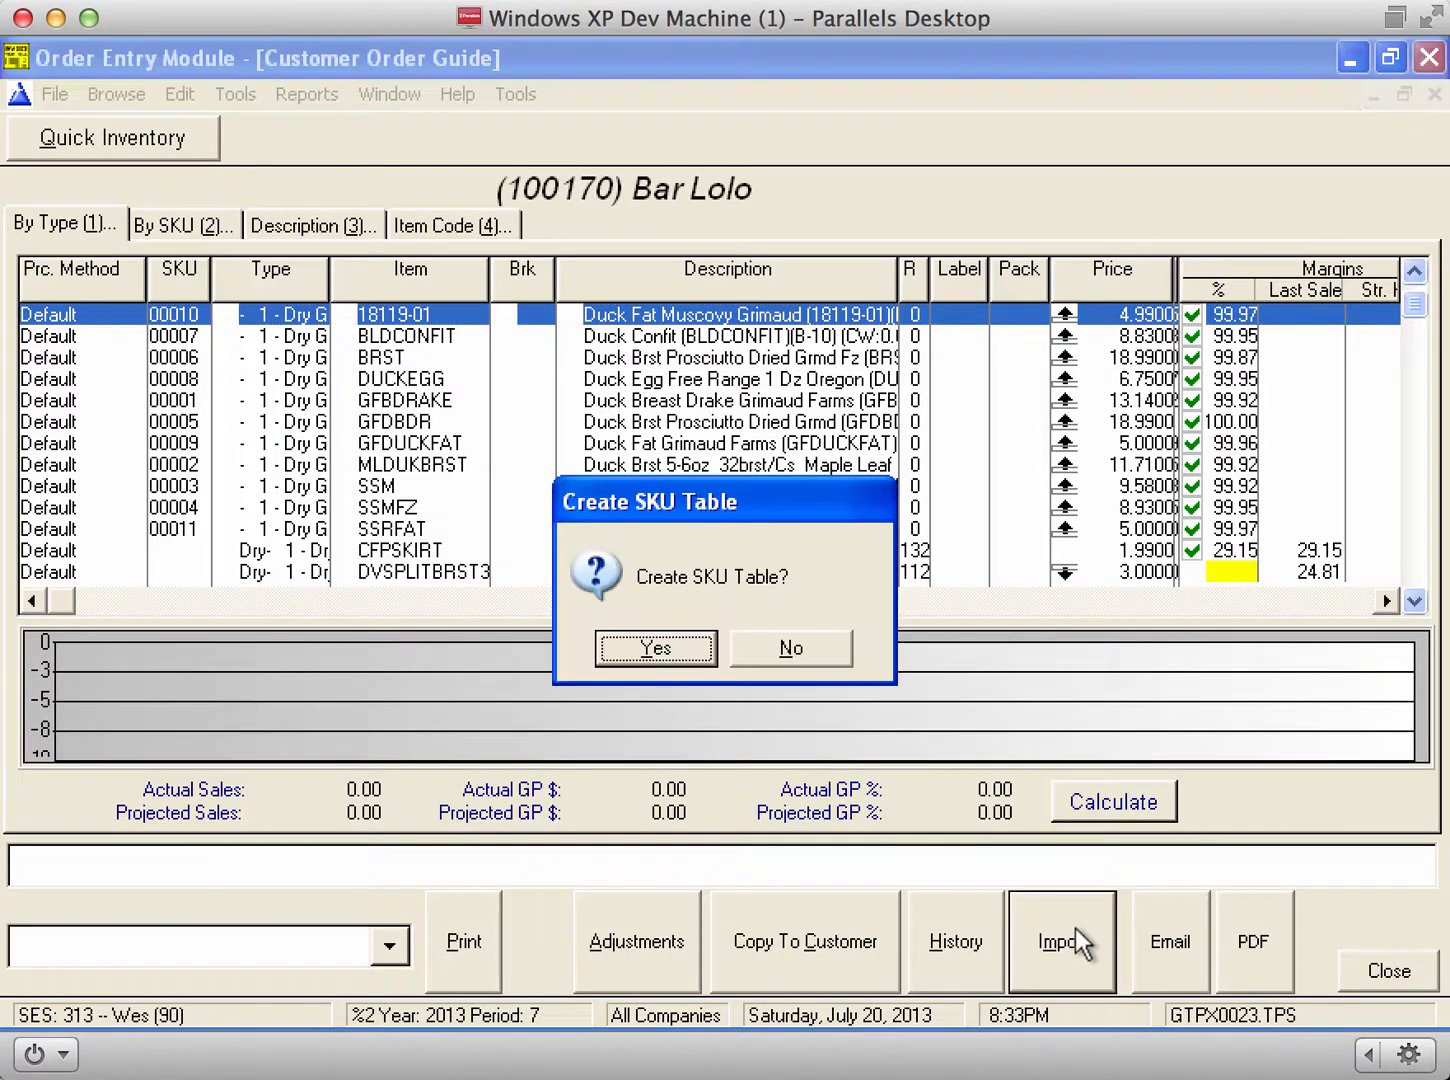
{"action": "left_click", "coordinate": [656, 647]}
Step: List the guide by description and step down through NNGROUND to DVSPLITBRST3
{"action": "left_click", "coordinate": [294, 225]}
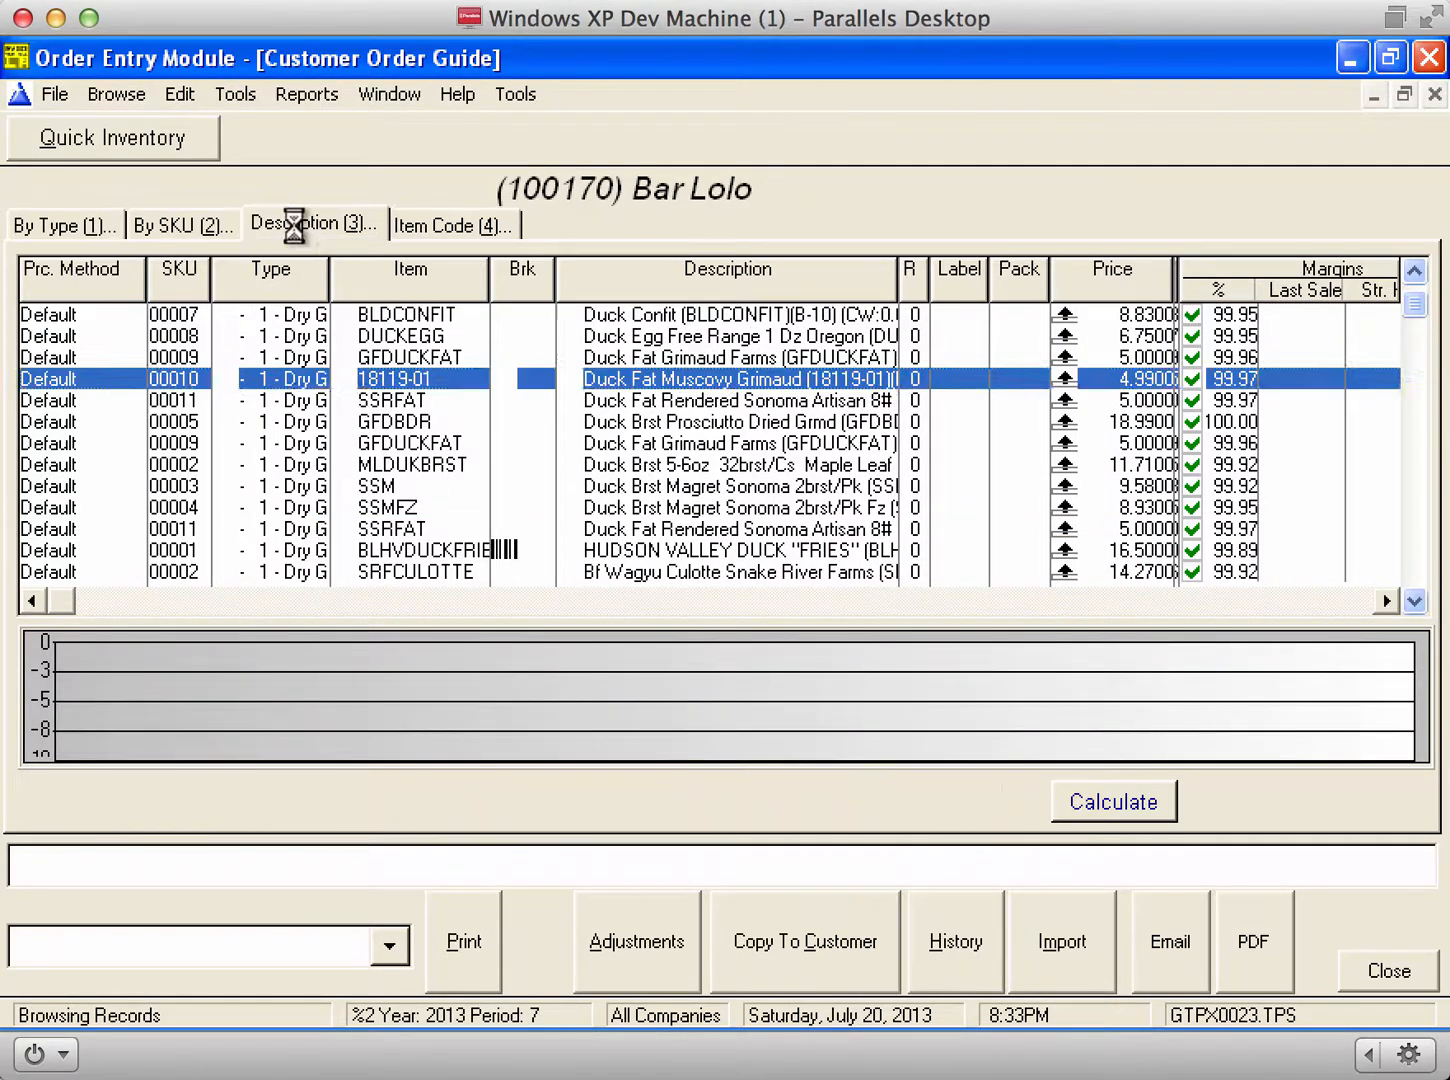
{"action": "left_click", "coordinate": [736, 397]}
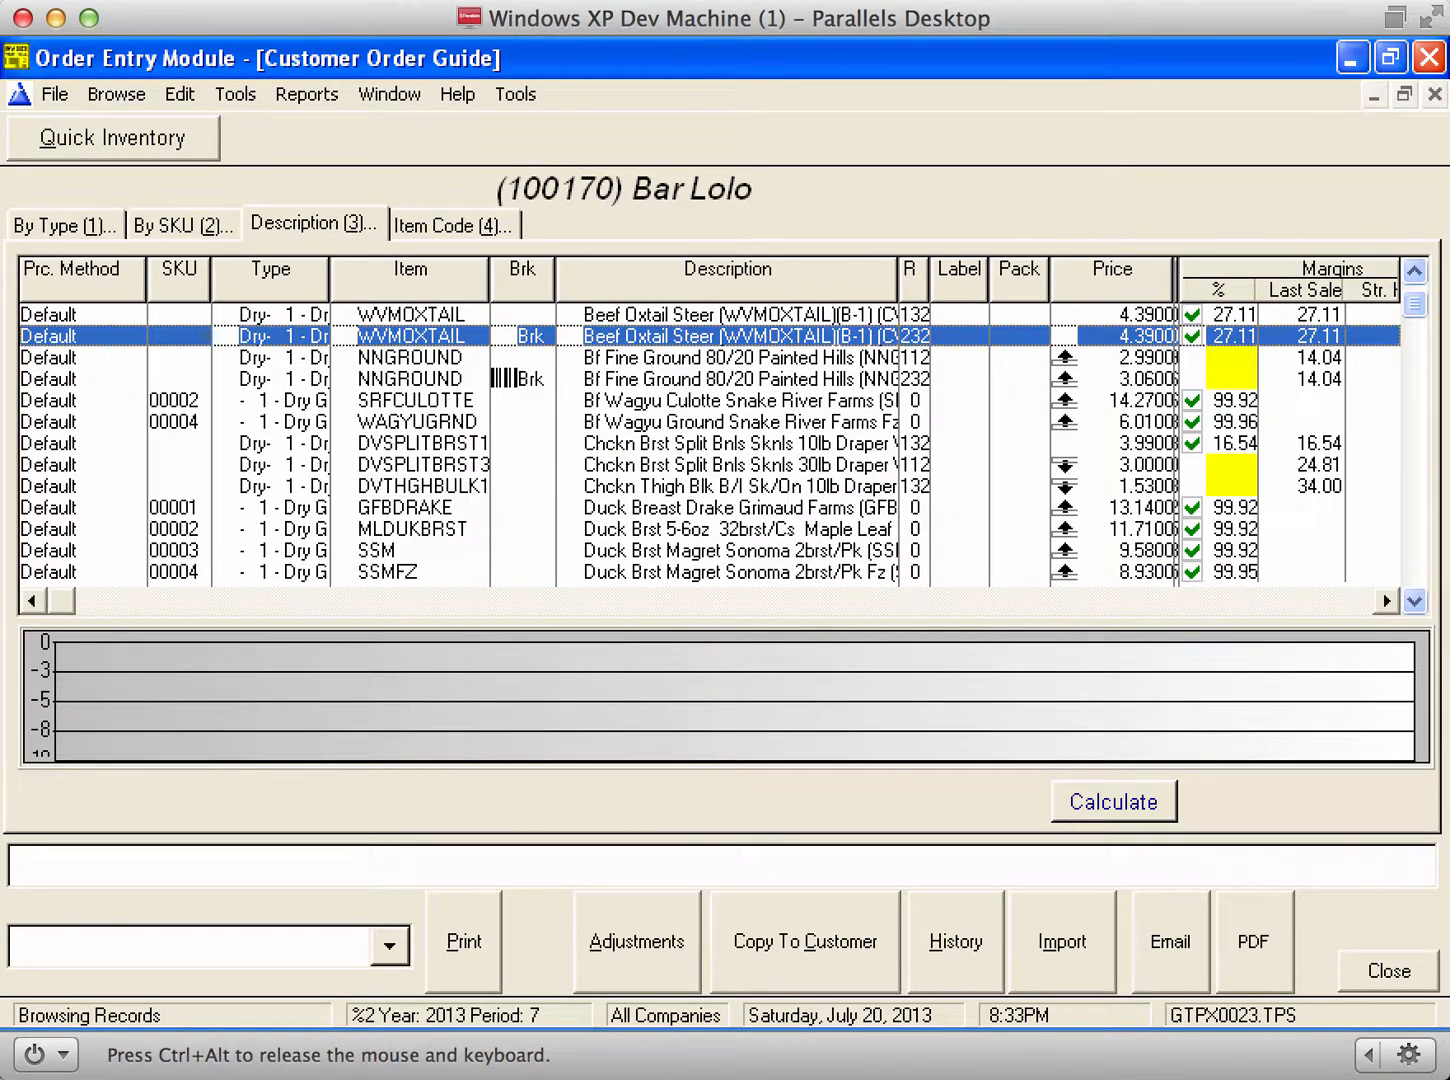
{"action": "key", "text": "Down"}
{"action": "key", "text": "Down"}
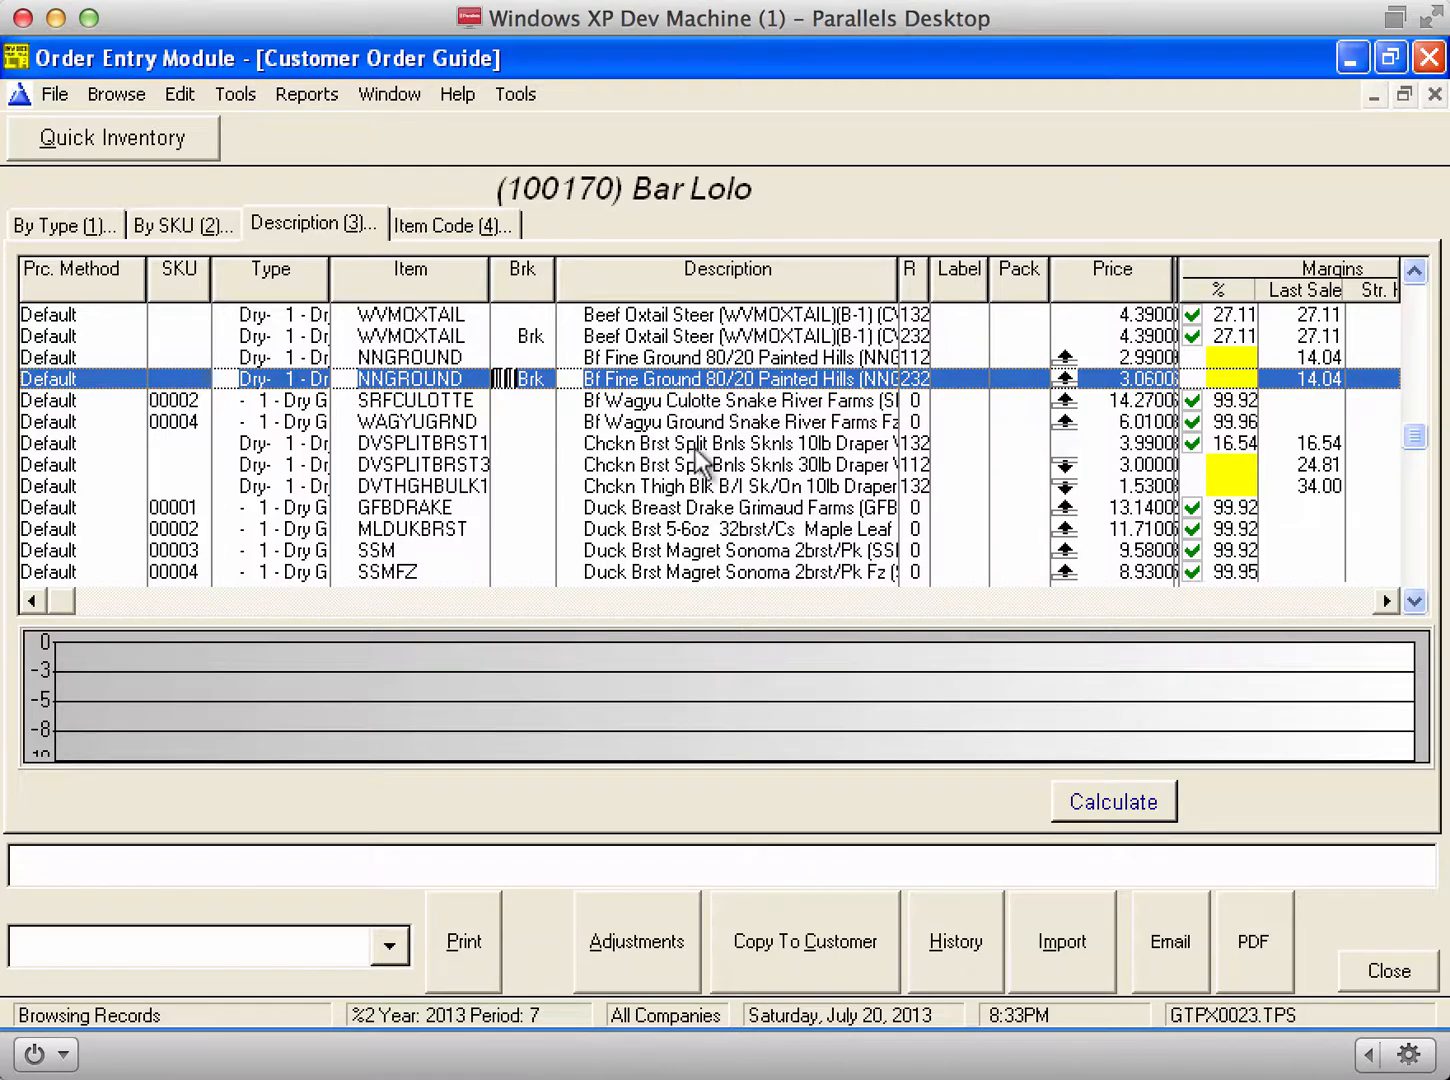
{"action": "key", "text": "Down"}
{"action": "key", "text": "Down"}
{"action": "key", "text": "Down"}
{"action": "key", "text": "Down"}
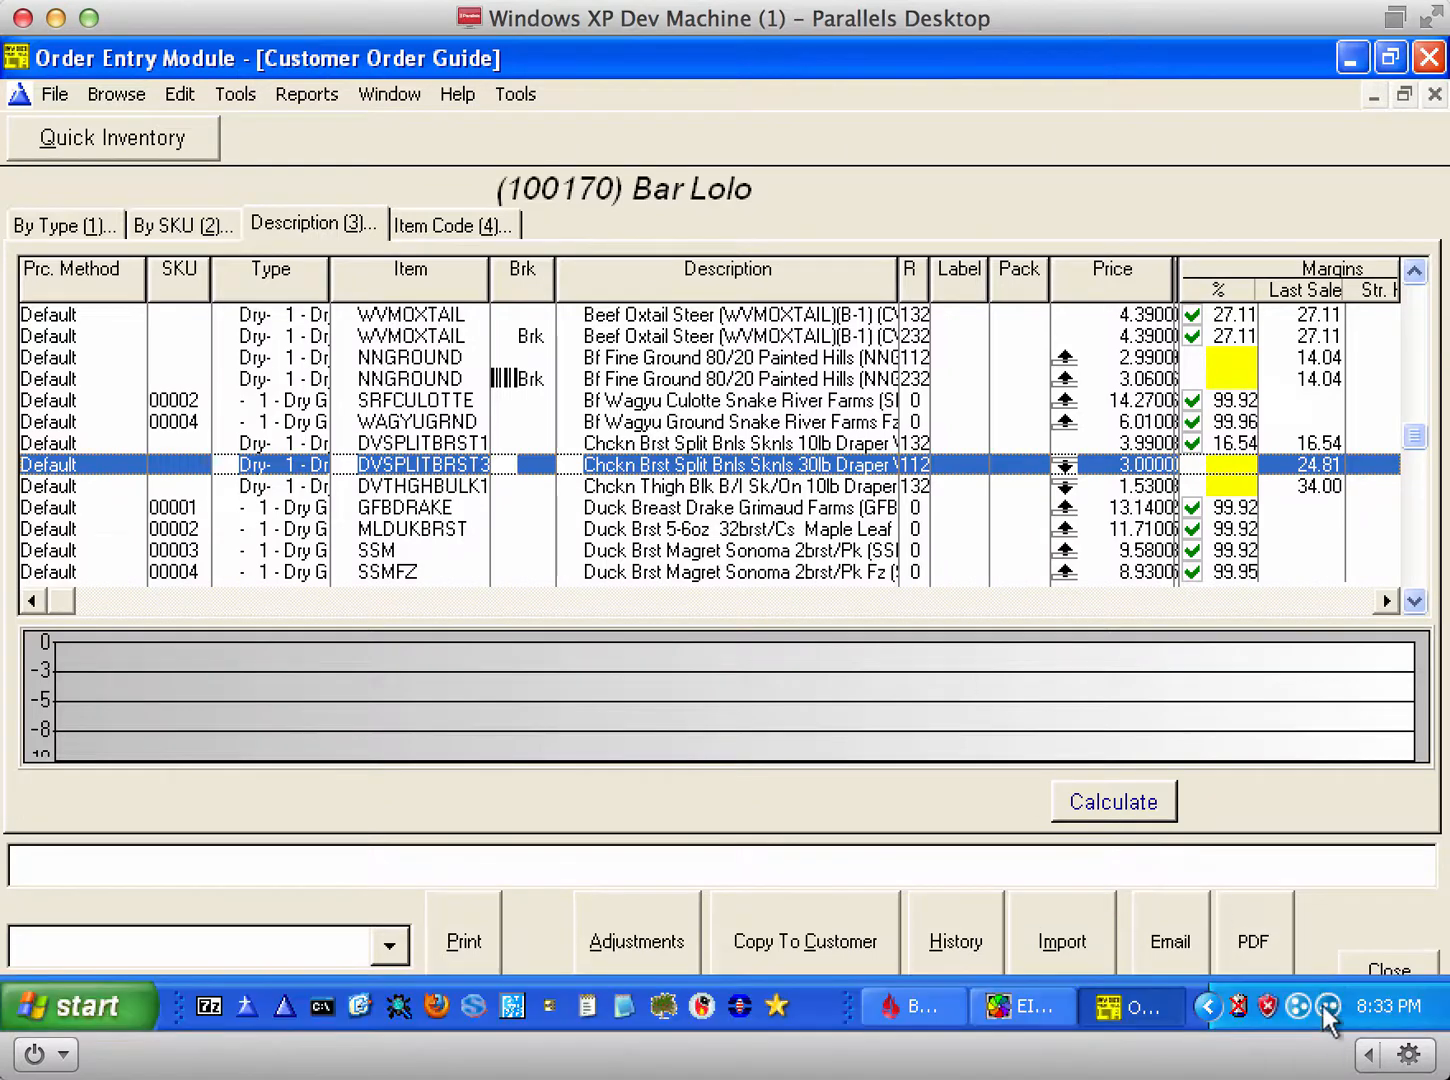
Step: Export the guide as PDF OrderGuide-JUL20-3295-1, scroll through it, then close PDF-XChange Viewer
{"action": "left_click", "coordinate": [1258, 930]}
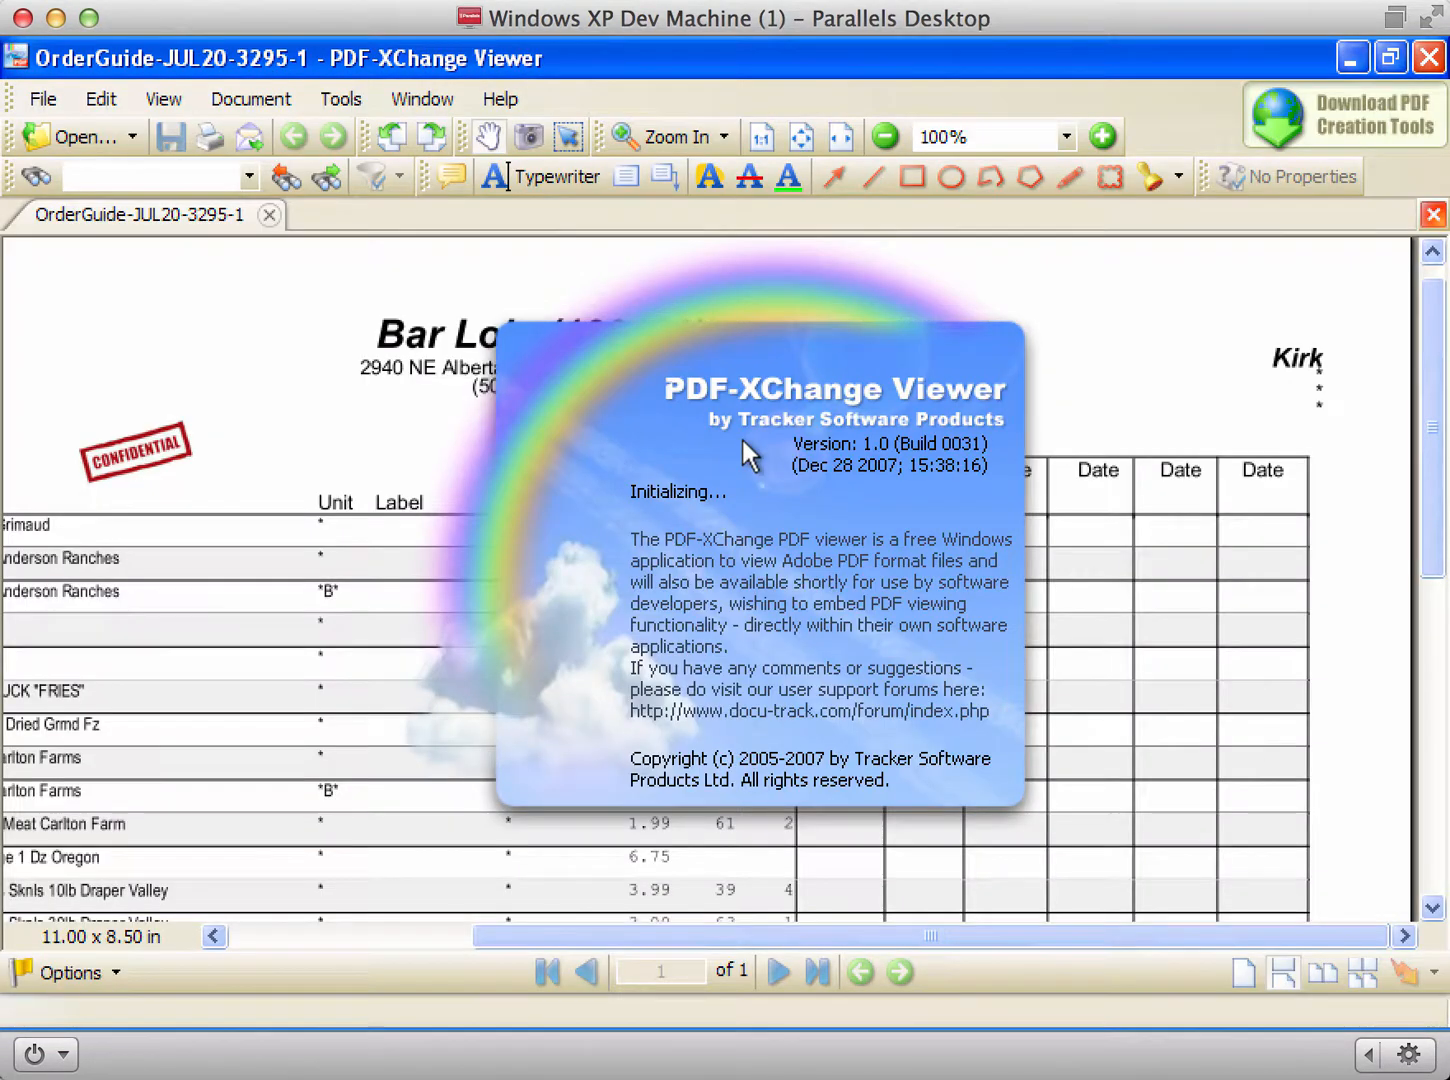
{"action": "left_click_drag", "start_coordinate": [330, 596], "coordinate": [885, 295]}
{"action": "scroll", "coordinate": [884, 290], "scroll_direction": "down", "scroll_amount": 8}
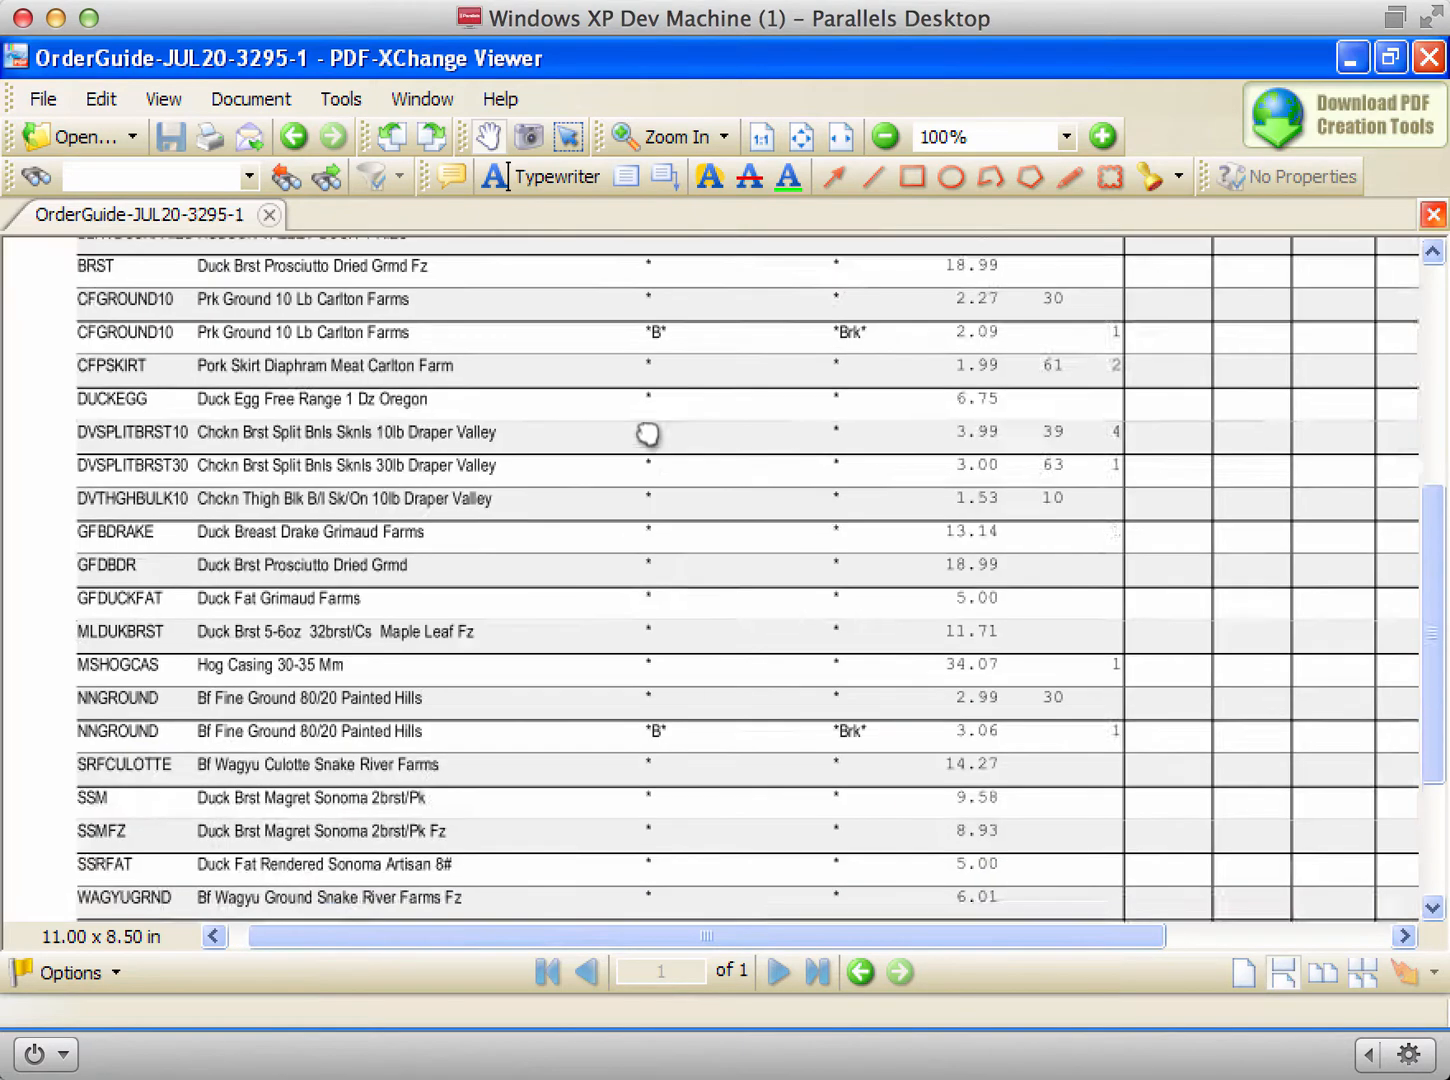
{"action": "scroll", "coordinate": [663, 663], "scroll_direction": "right", "scroll_amount": 3}
{"action": "scroll", "coordinate": [633, 422], "scroll_direction": "up", "scroll_amount": 10}
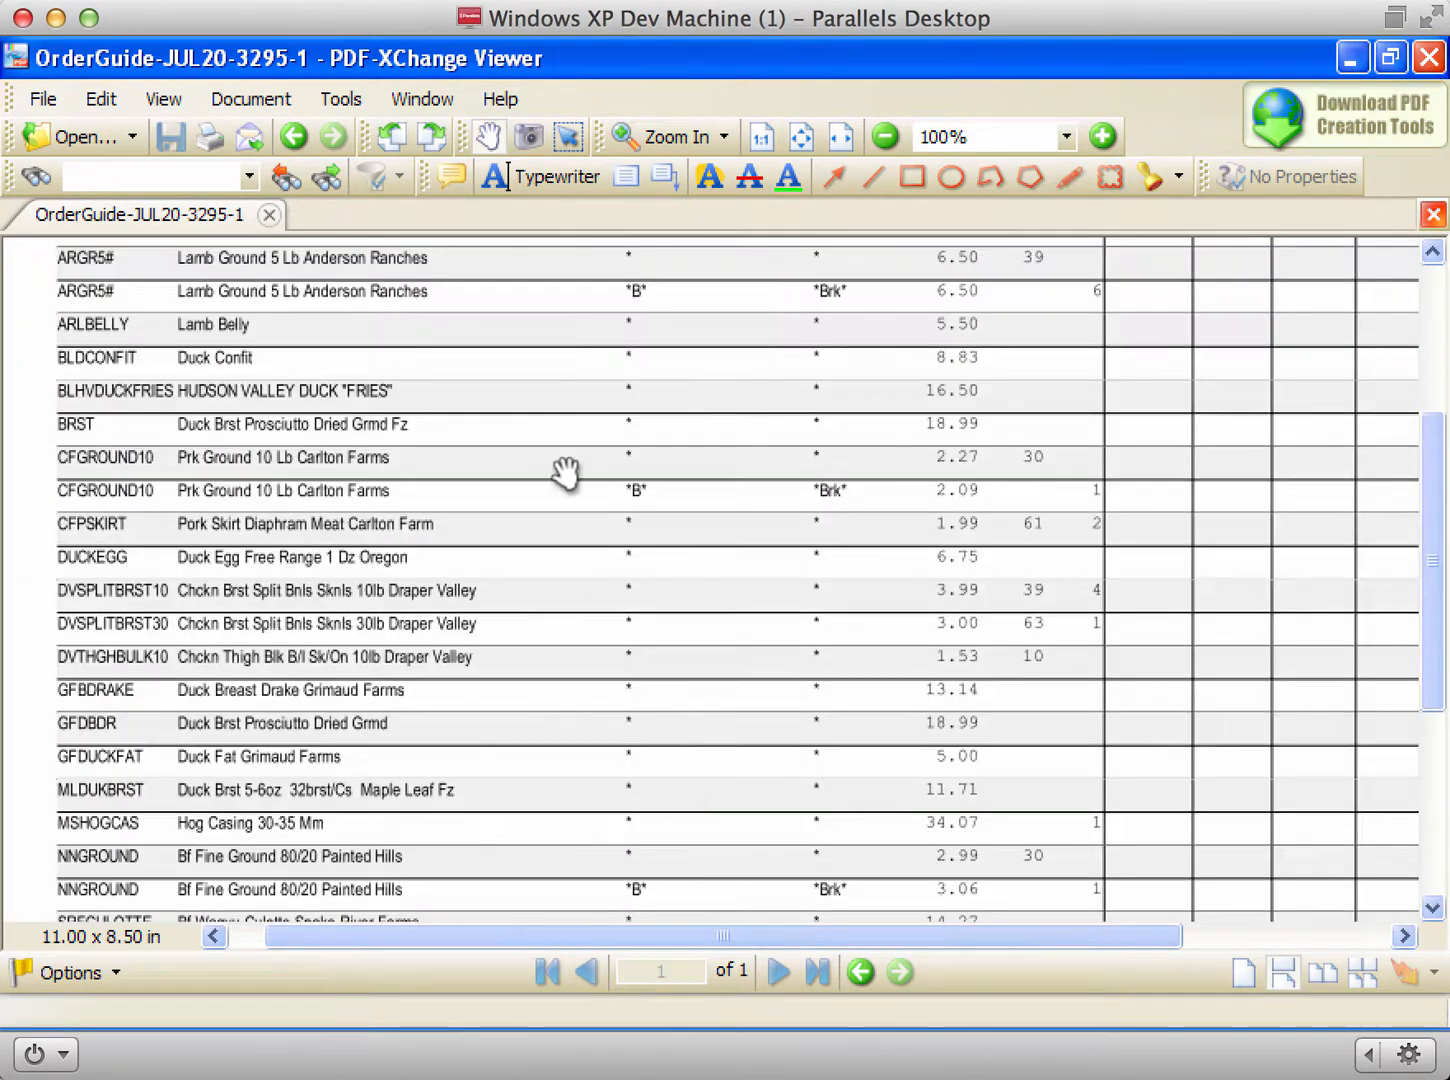
{"action": "scroll", "coordinate": [515, 677], "scroll_direction": "right", "scroll_amount": 3}
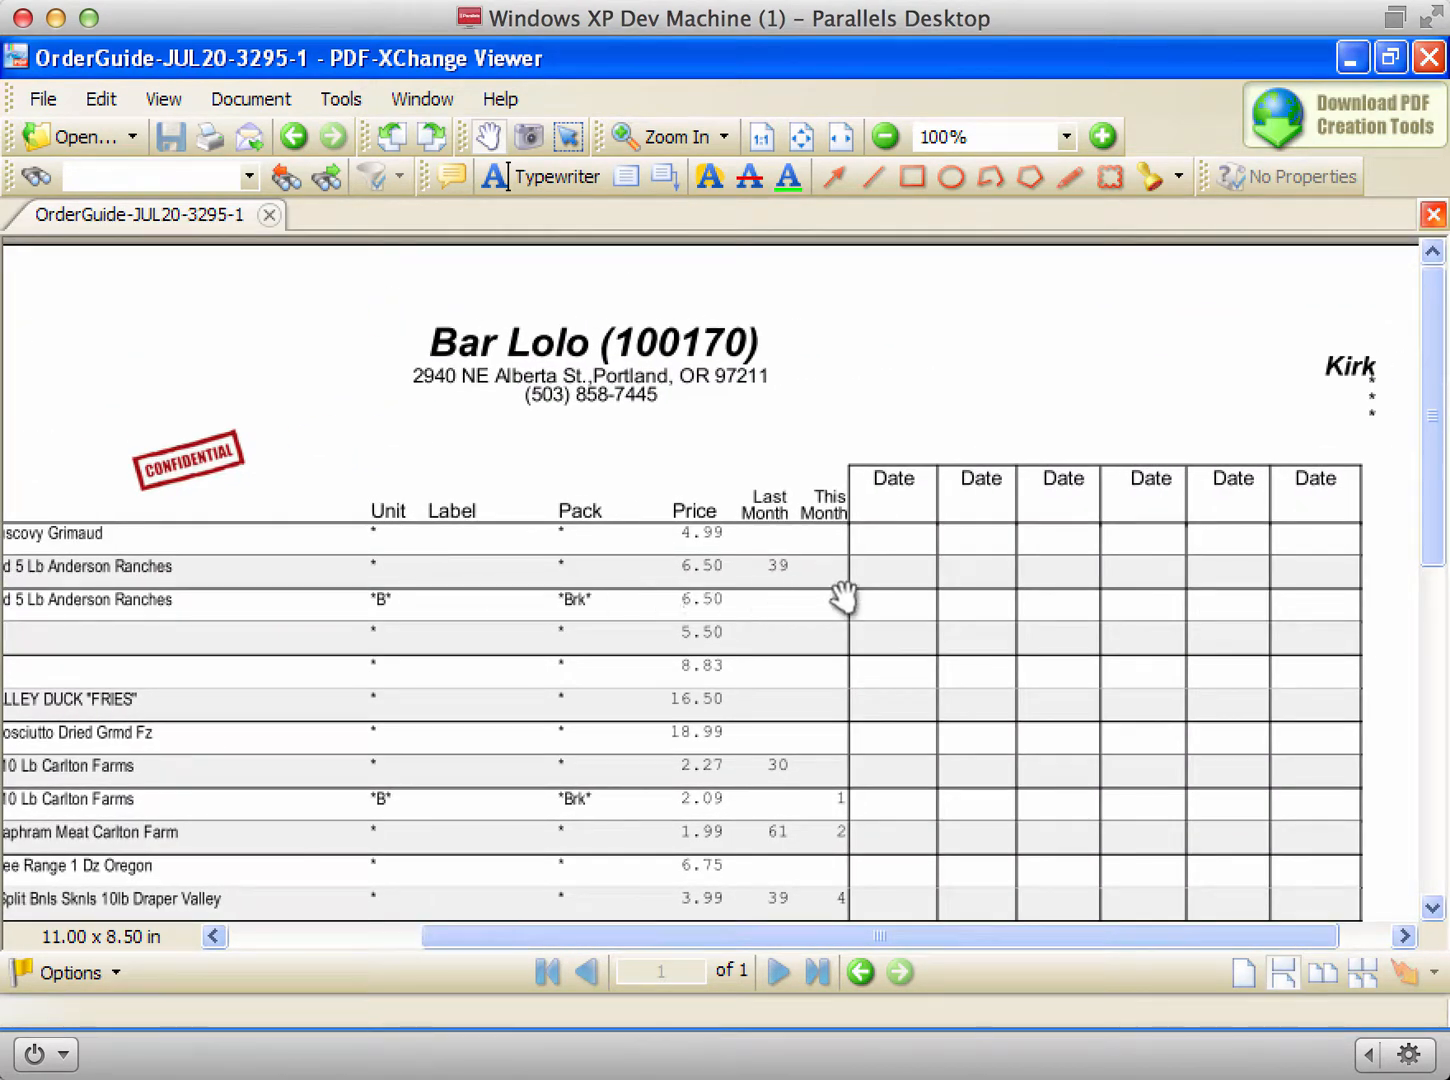
{"action": "left_click", "coordinate": [45, 100]}
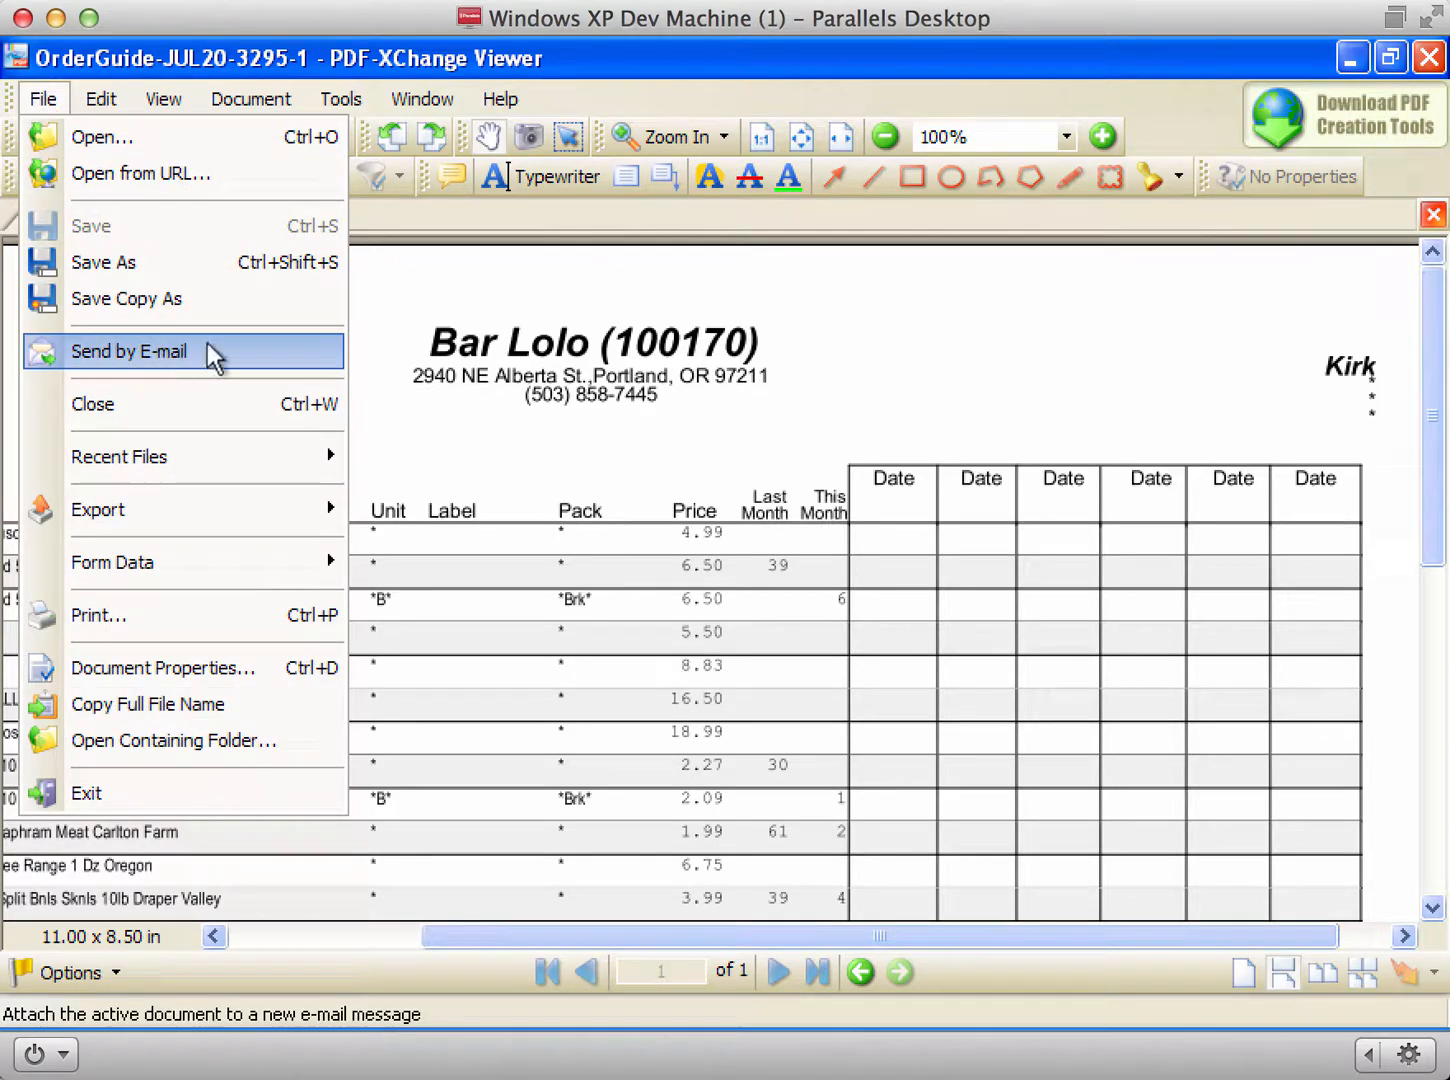
{"action": "left_click", "coordinate": [648, 385]}
{"action": "key", "text": "alt+F4"}
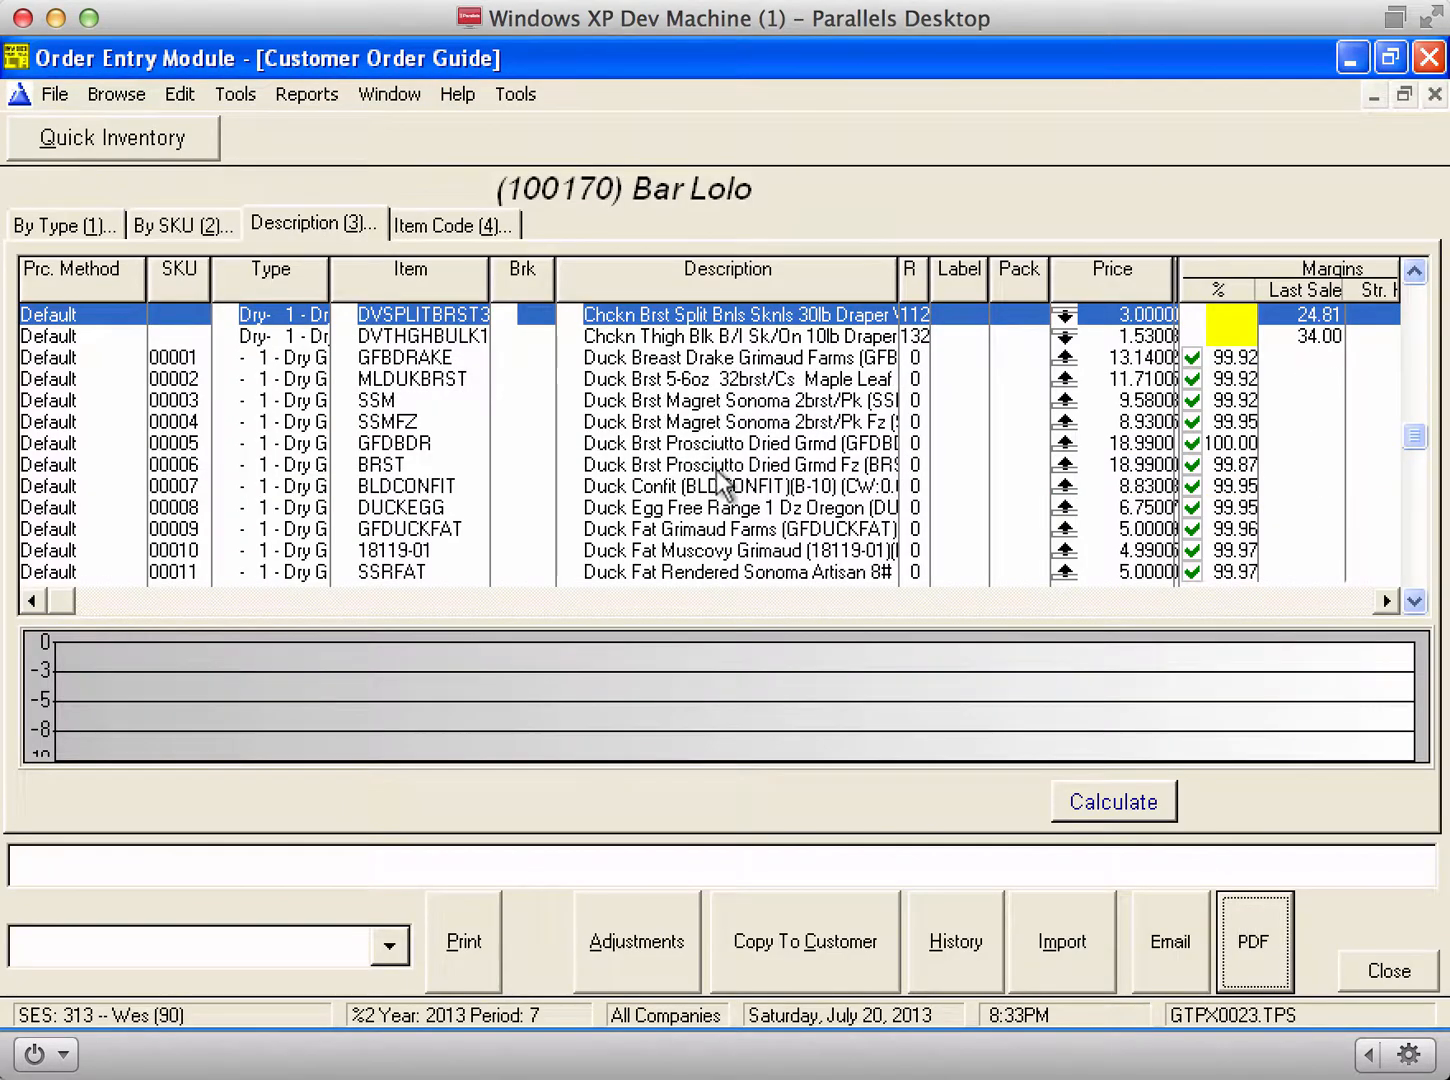
Step: Step down through the guide items, then close Bar Lolo's order guide
{"action": "key", "text": "Down"}
{"action": "key", "text": "Down"}
{"action": "key", "text": "Down"}
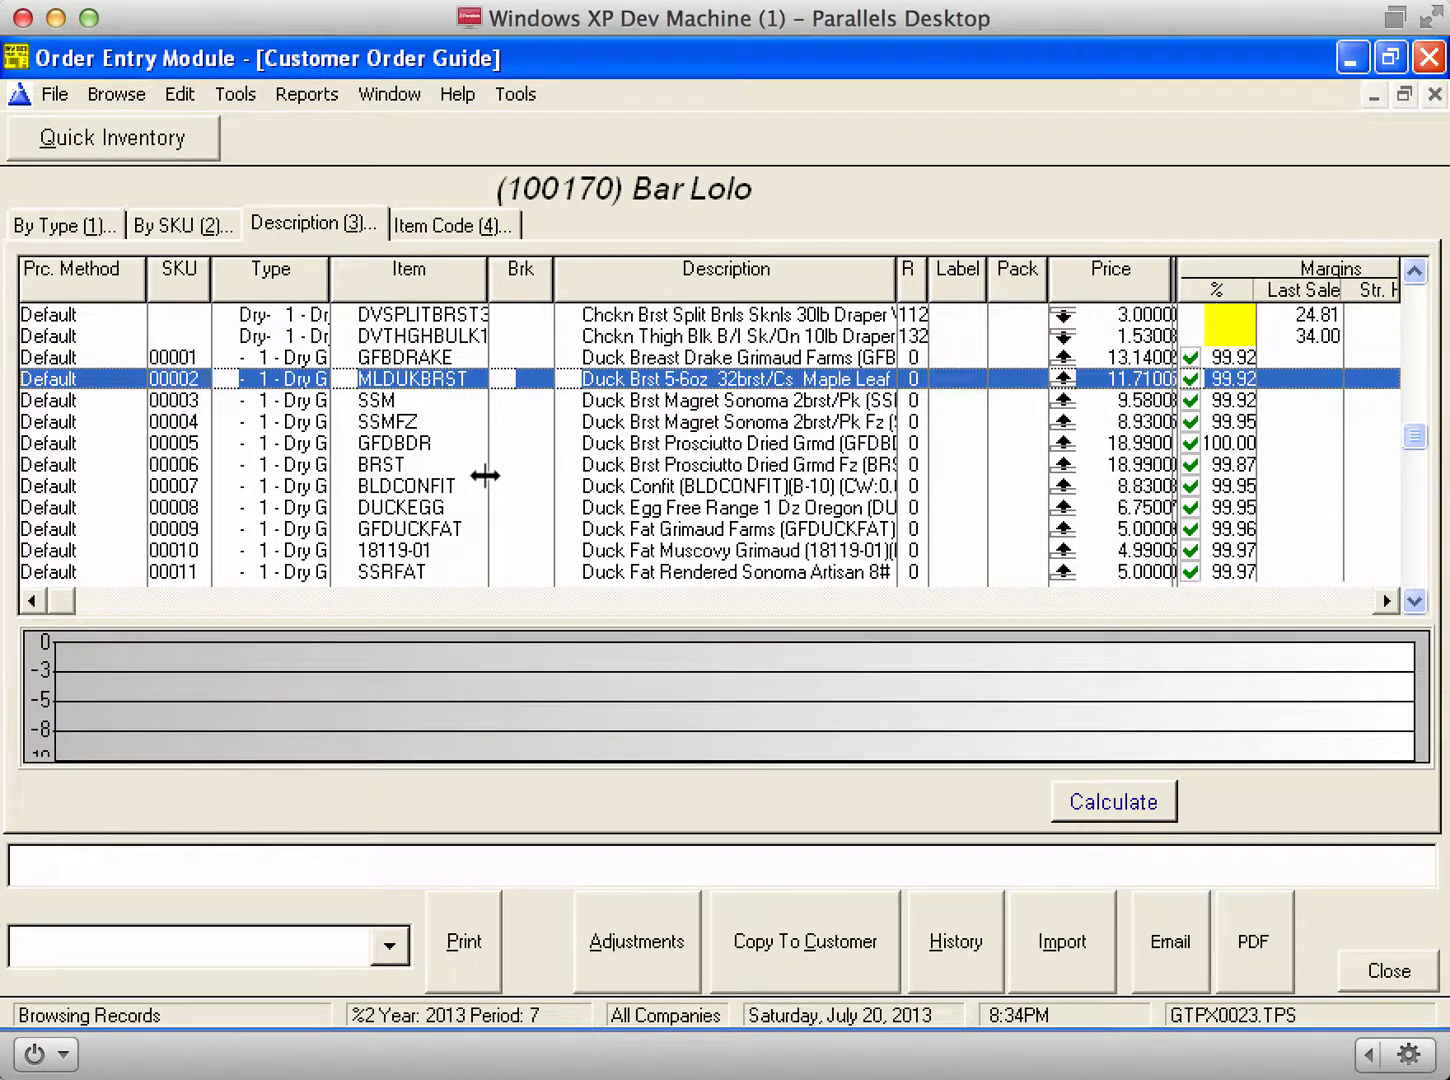
{"action": "left_click", "coordinate": [1372, 970]}
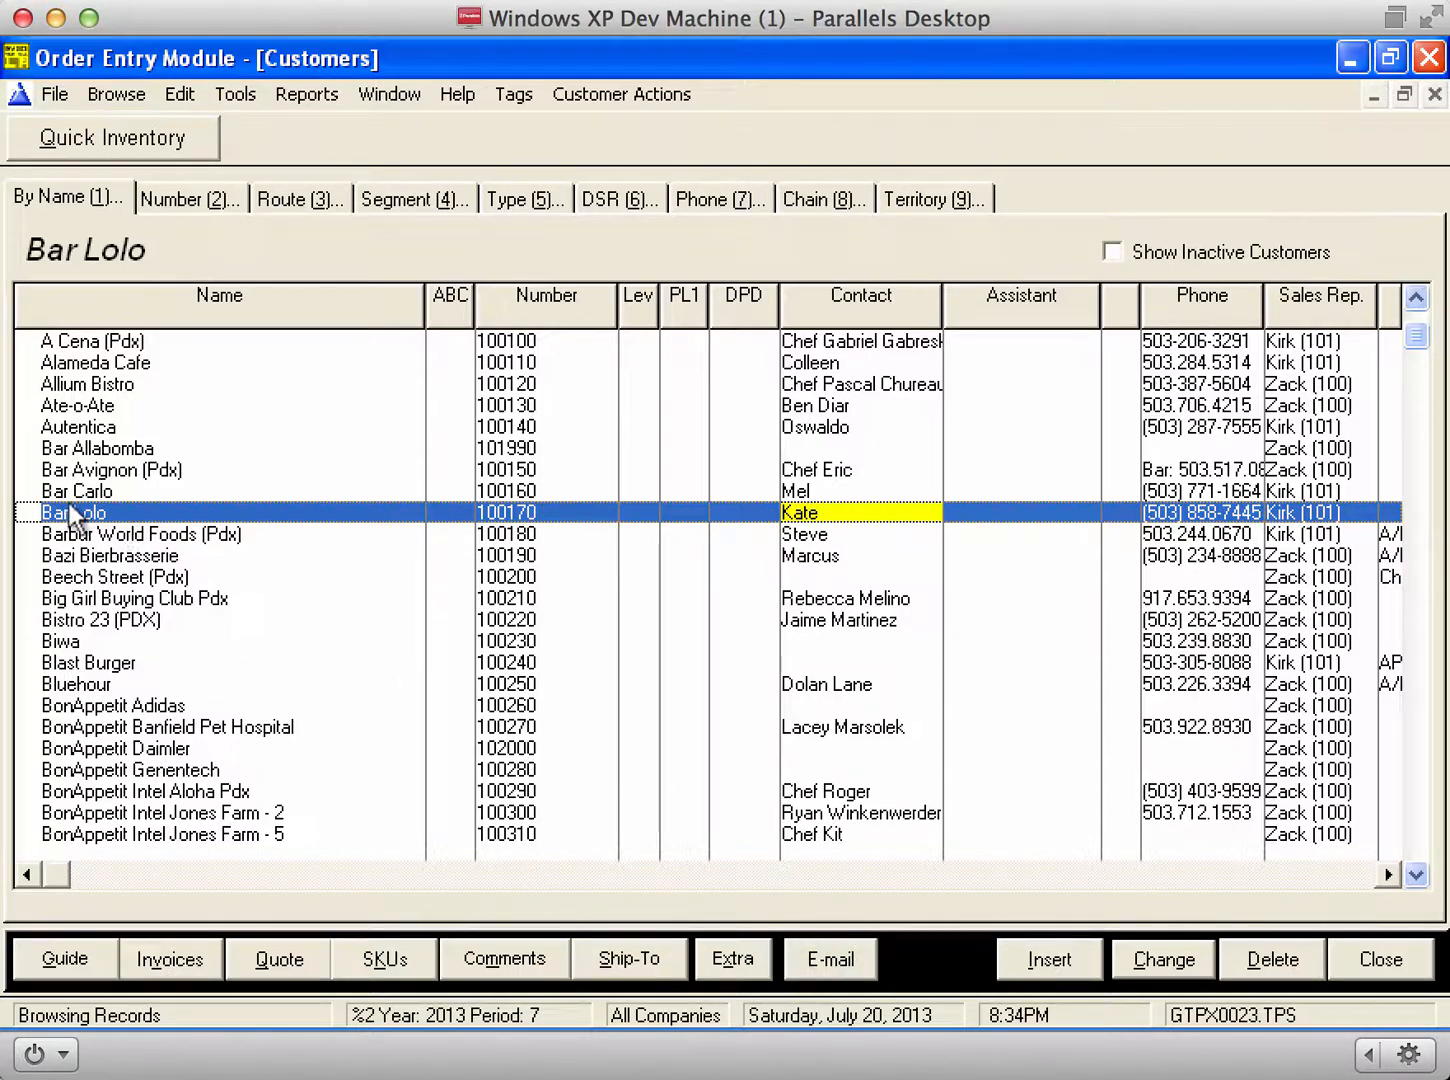
Step: Give Bar Lolo's existing contact Thirteen Weeks order guides sorted by Item Description, plus Statements and Marketing Emails
{"action": "left_click", "coordinate": [831, 959]}
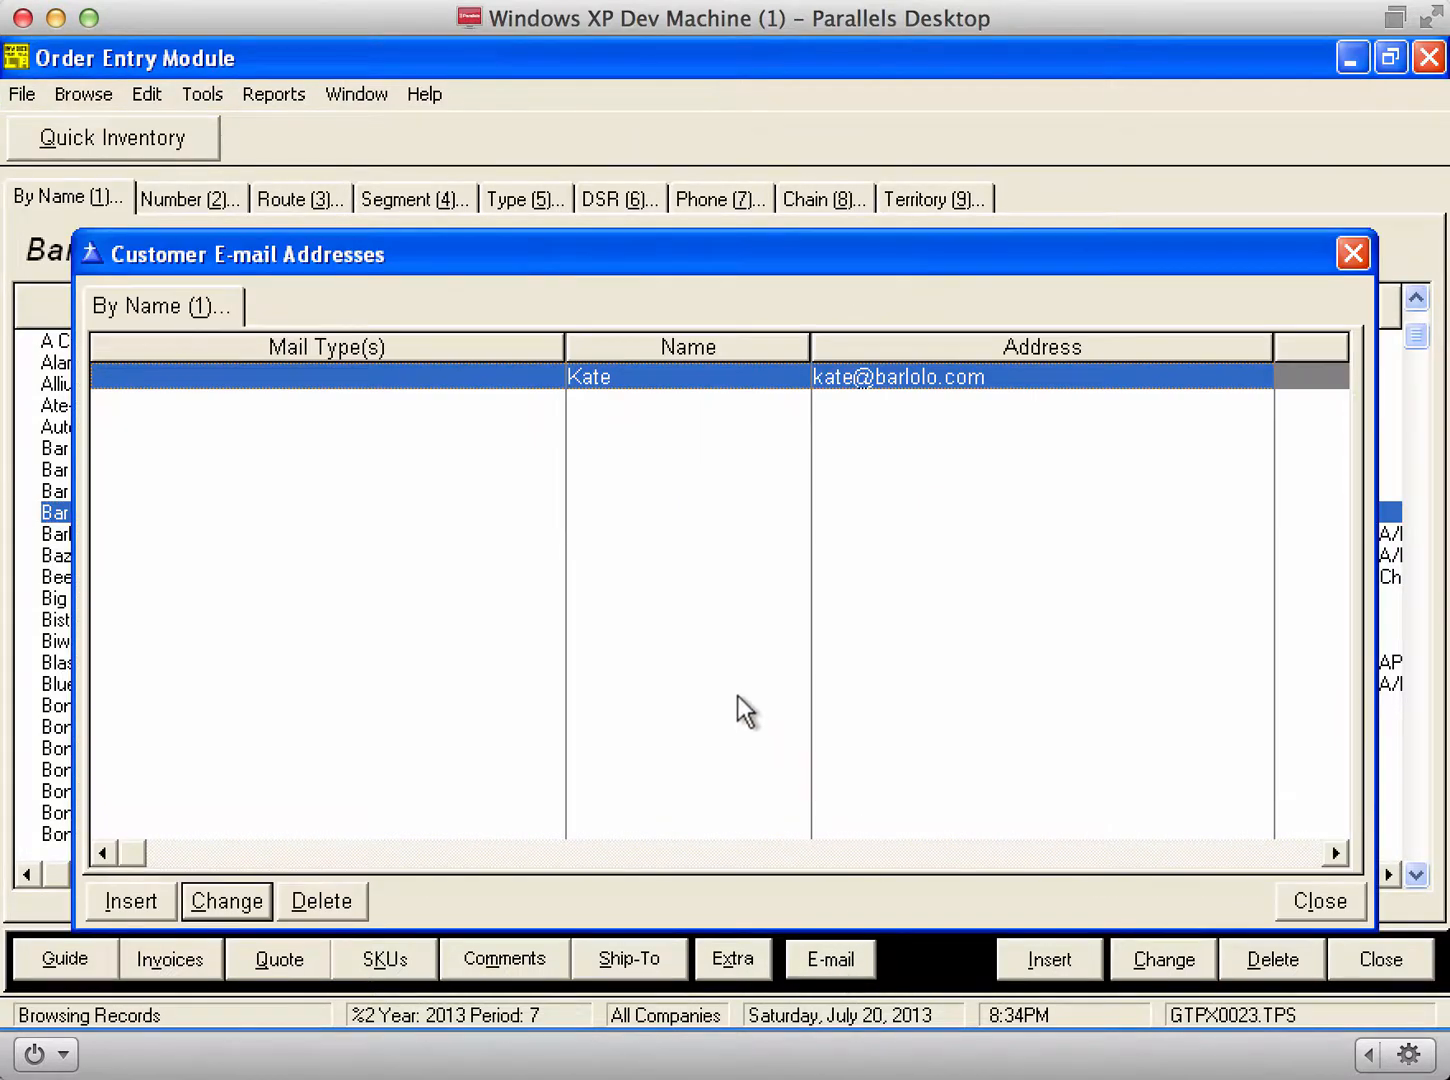
{"action": "double_click", "coordinate": [619, 379]}
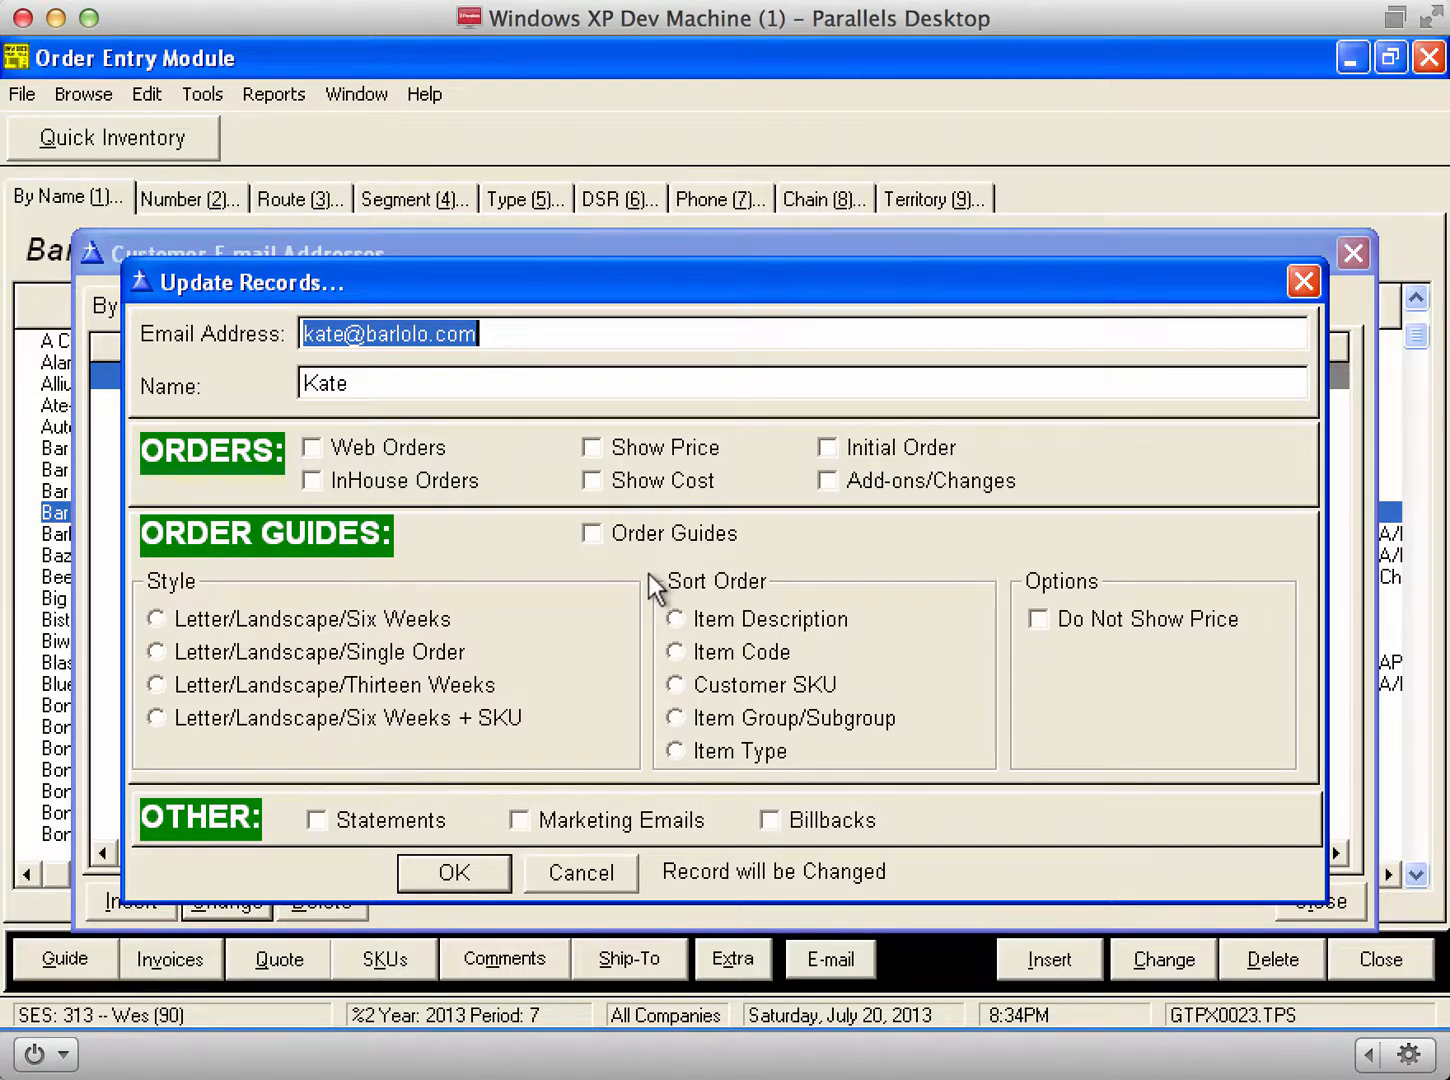
{"action": "left_click", "coordinate": [669, 537]}
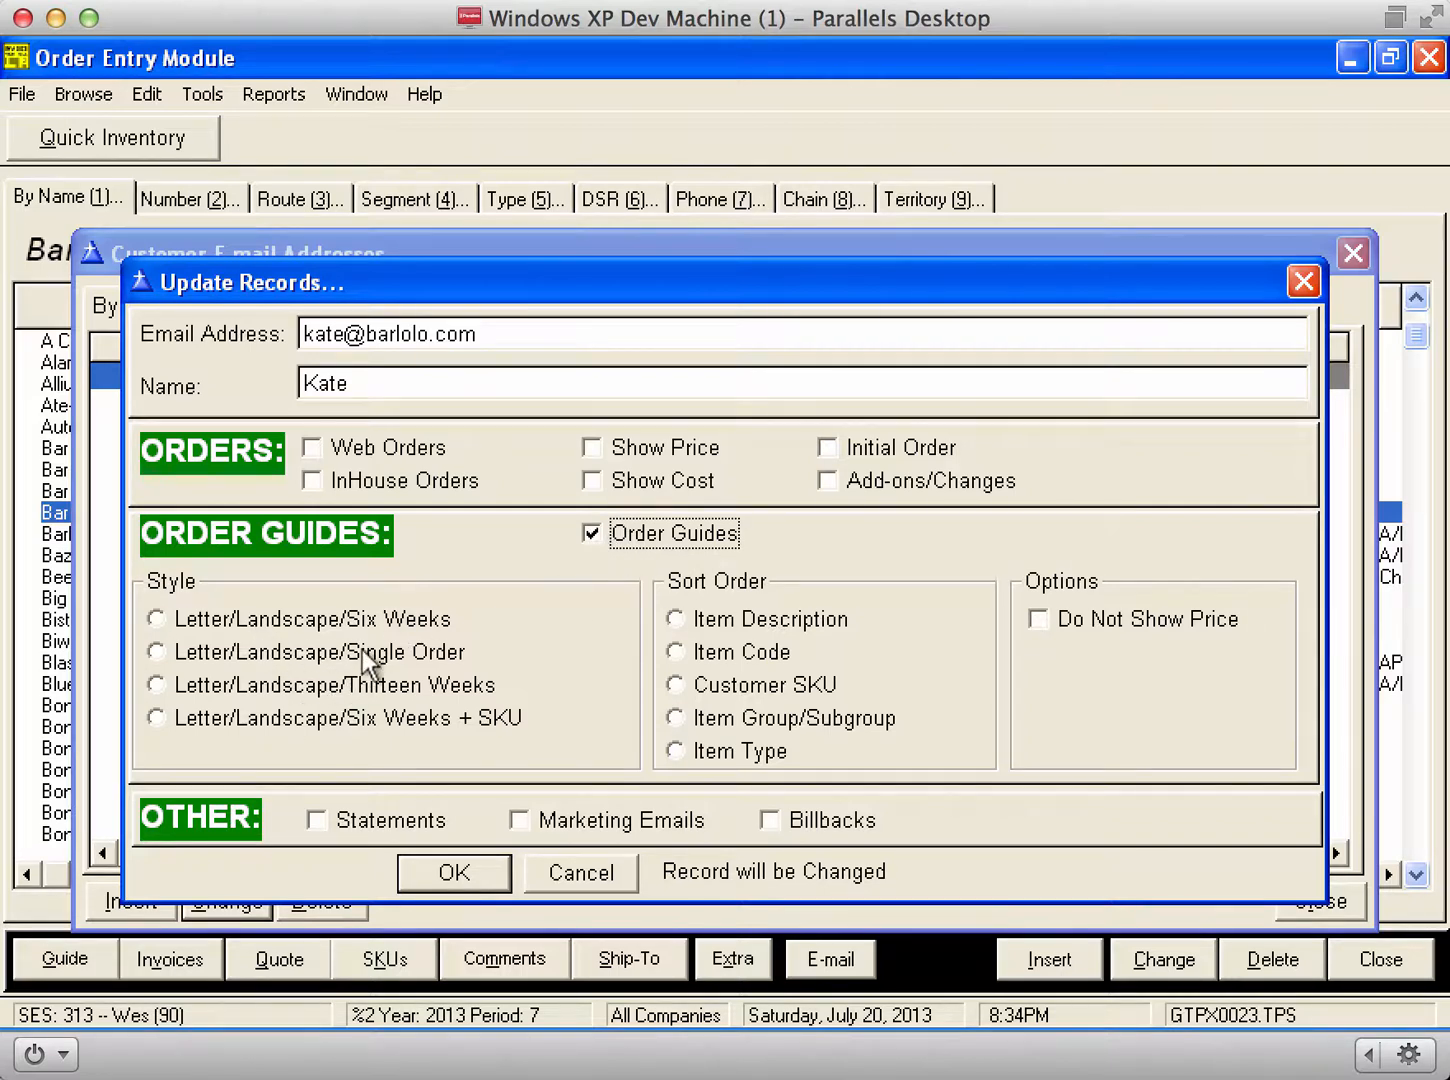
{"action": "left_click", "coordinate": [377, 686]}
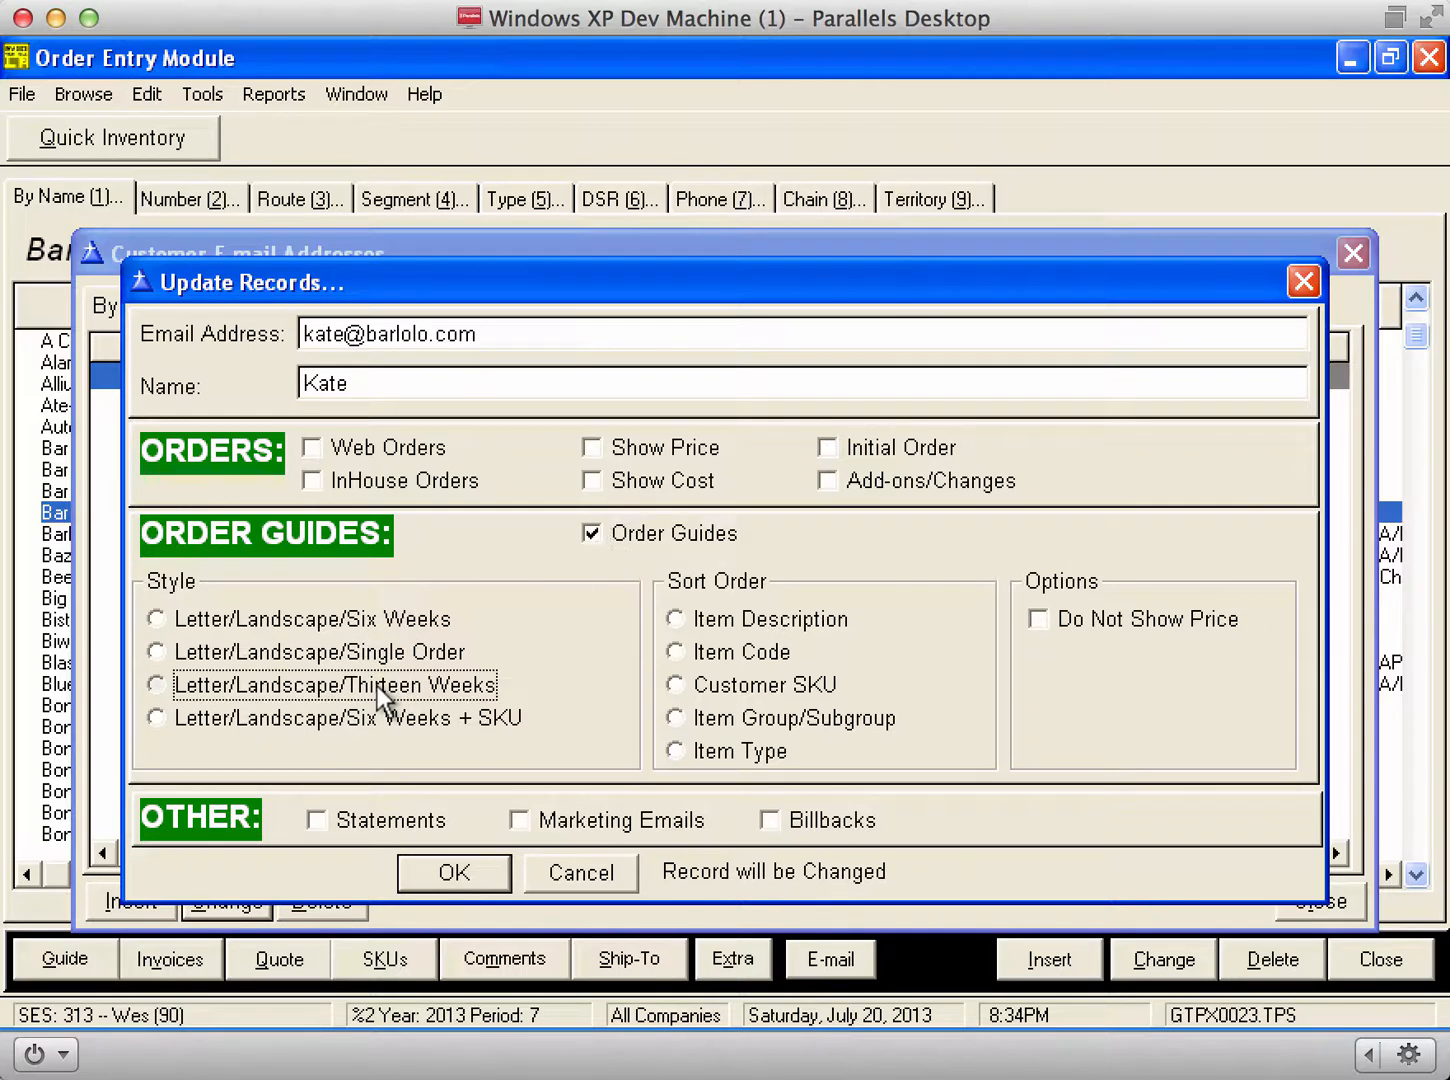
{"action": "left_click", "coordinate": [772, 621]}
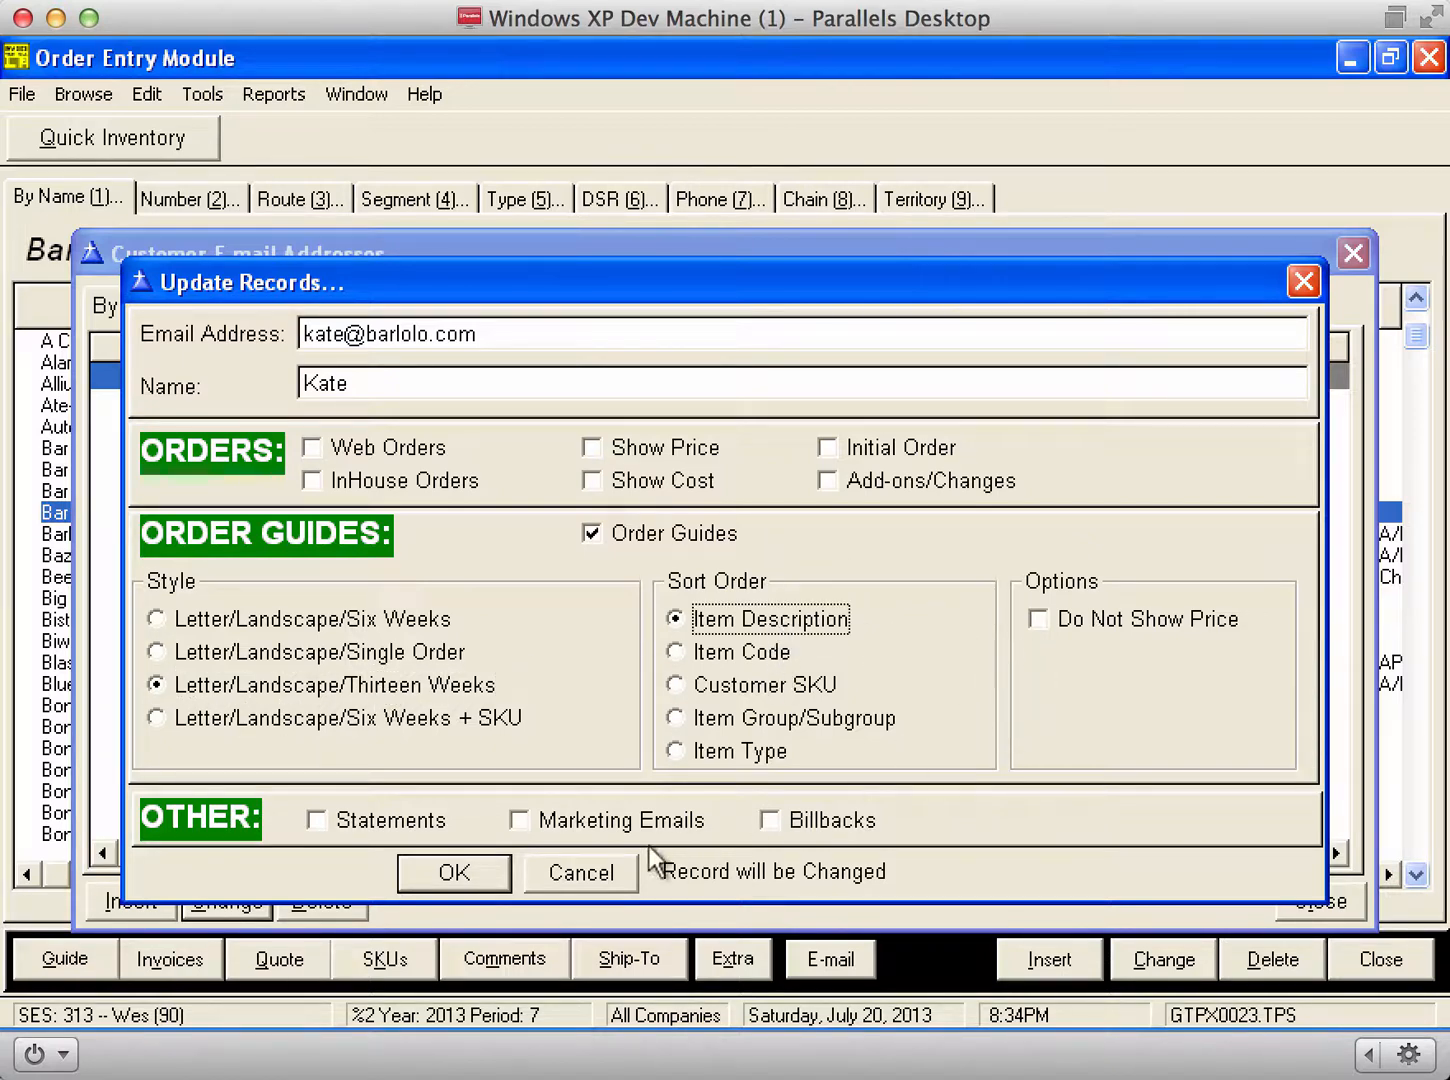
{"action": "left_click", "coordinate": [389, 823]}
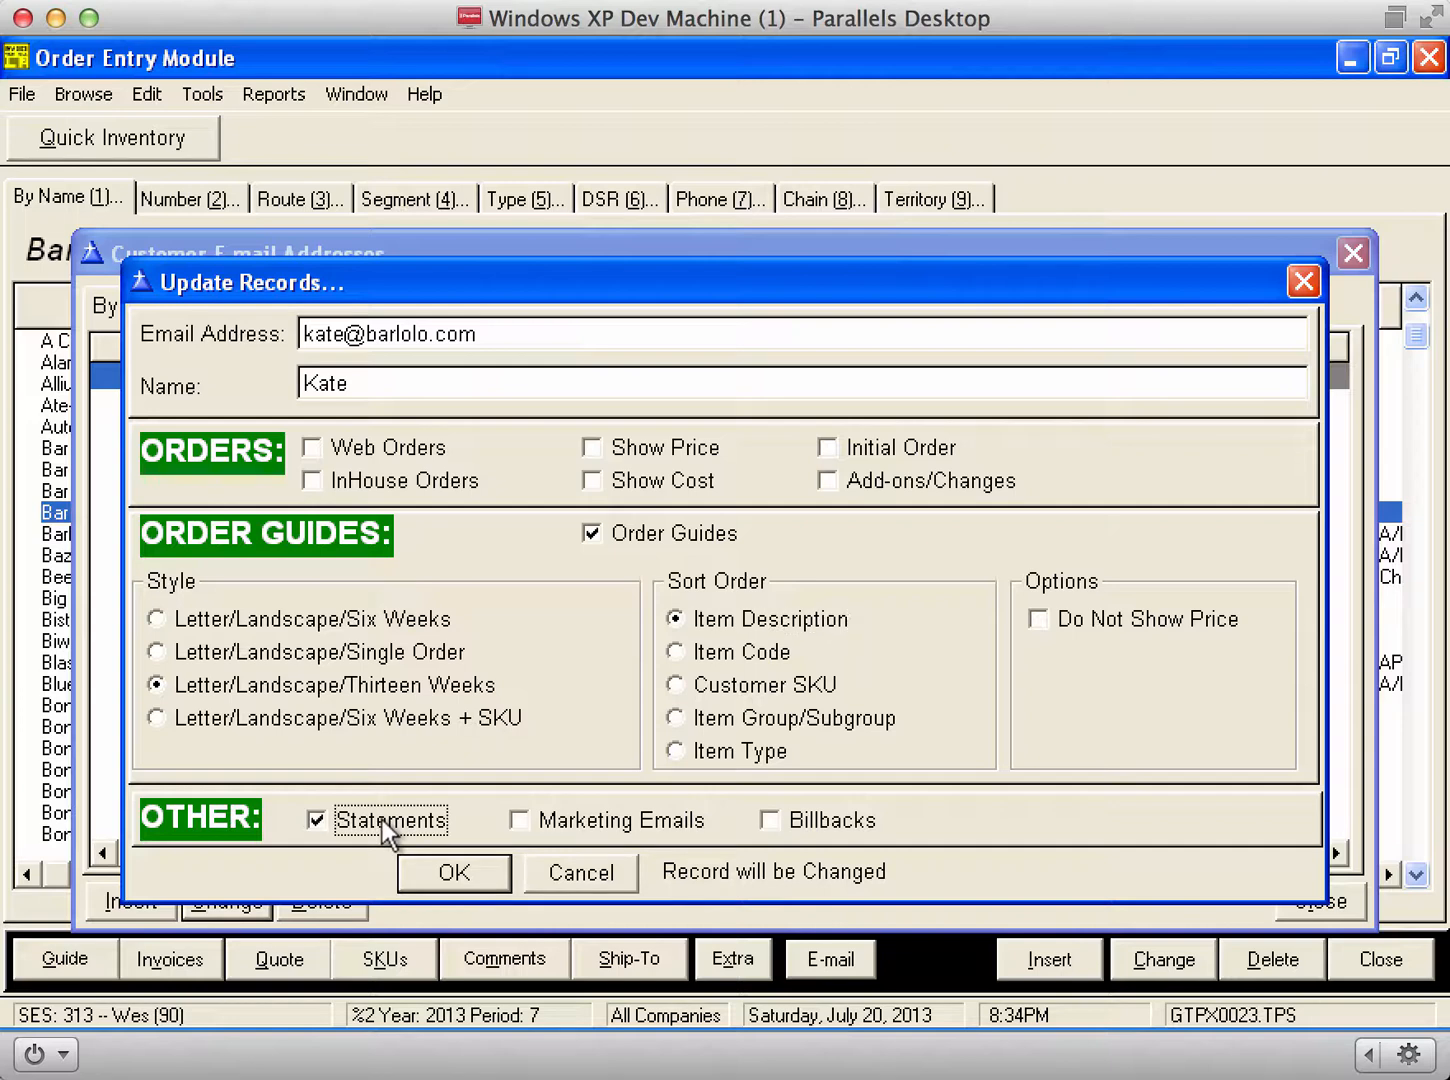
{"action": "left_click", "coordinate": [575, 818]}
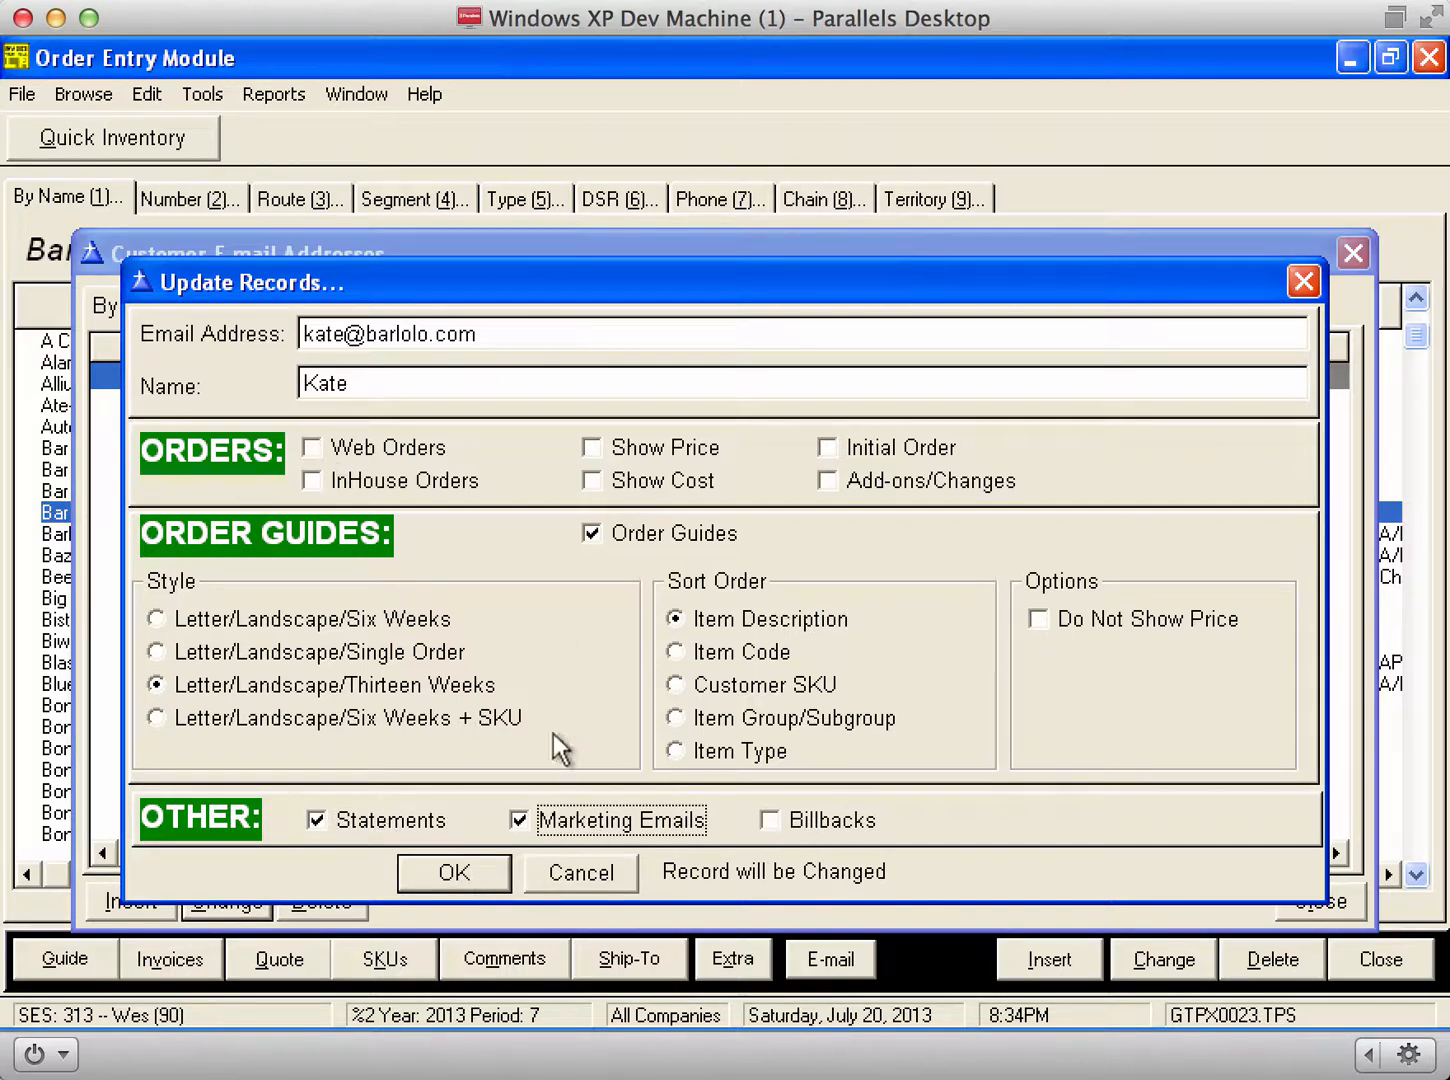
{"action": "left_click", "coordinate": [456, 874]}
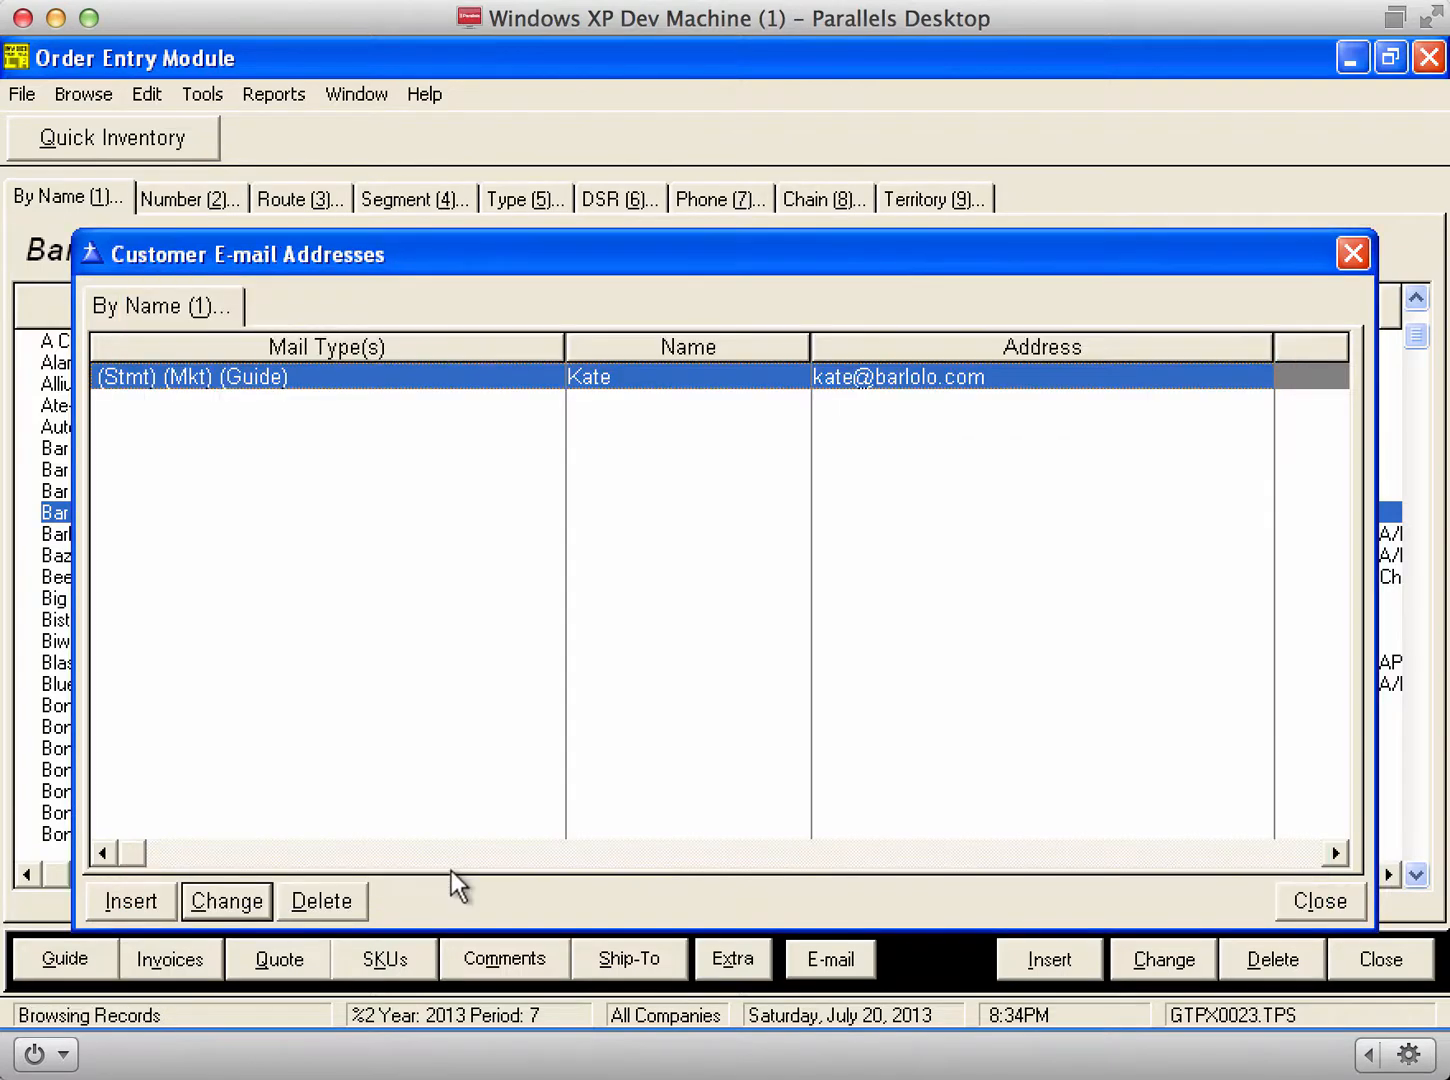
Step: Add a new Bar Lolo e-mail contact, entering the contact's e-mail address and full name
{"action": "left_click", "coordinate": [110, 909]}
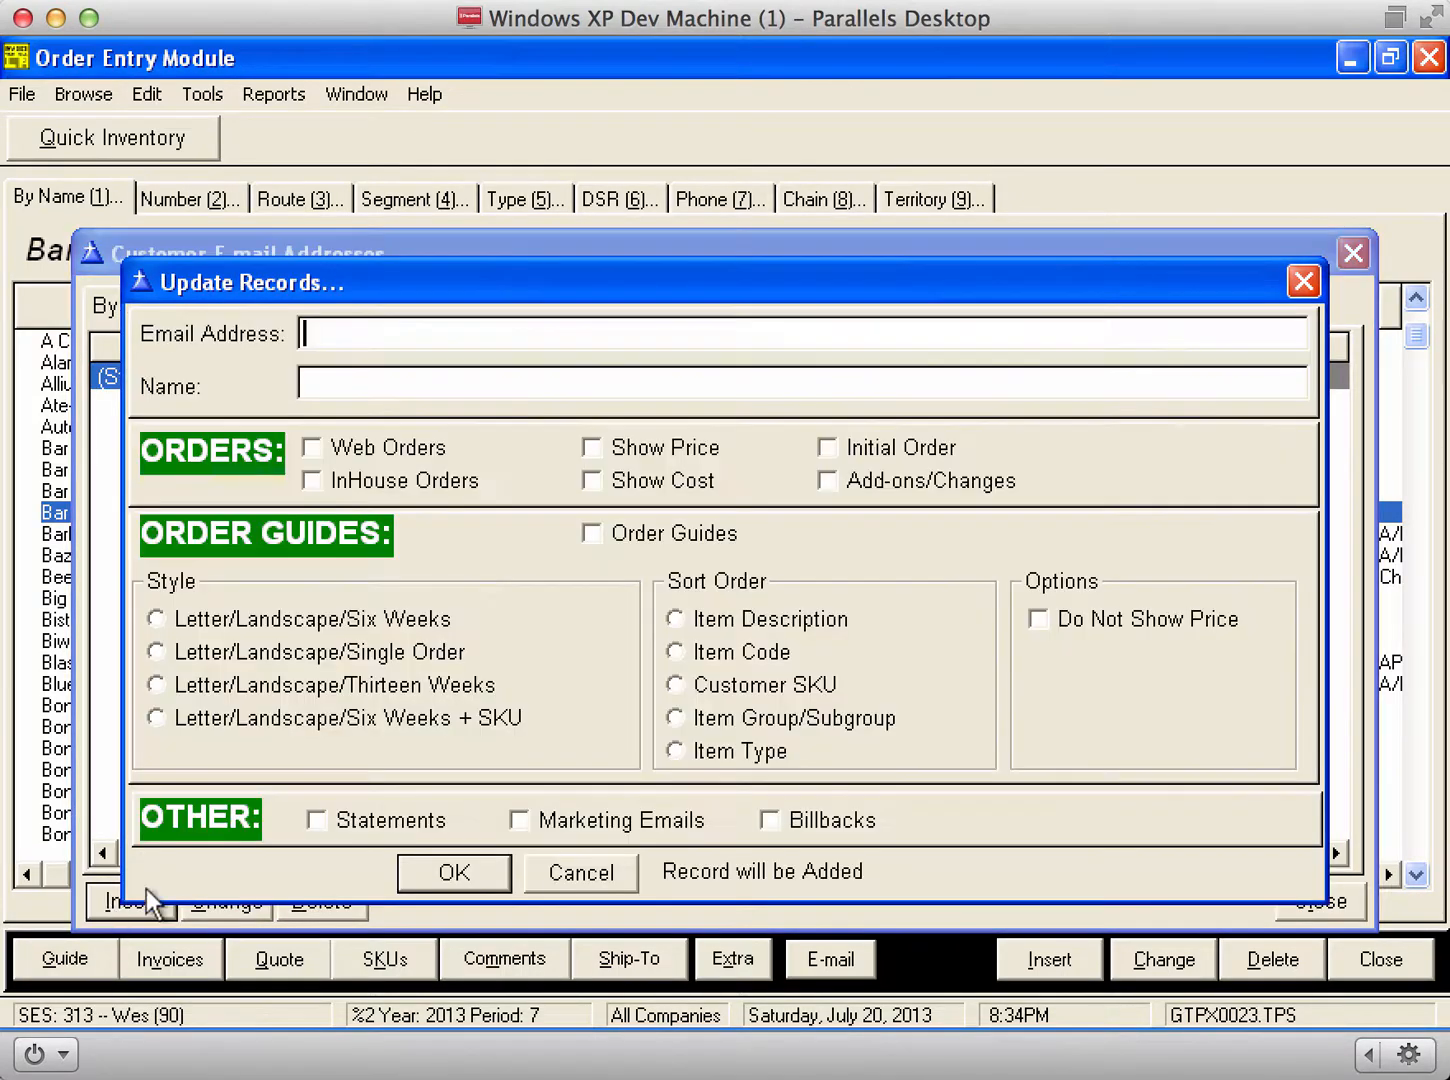
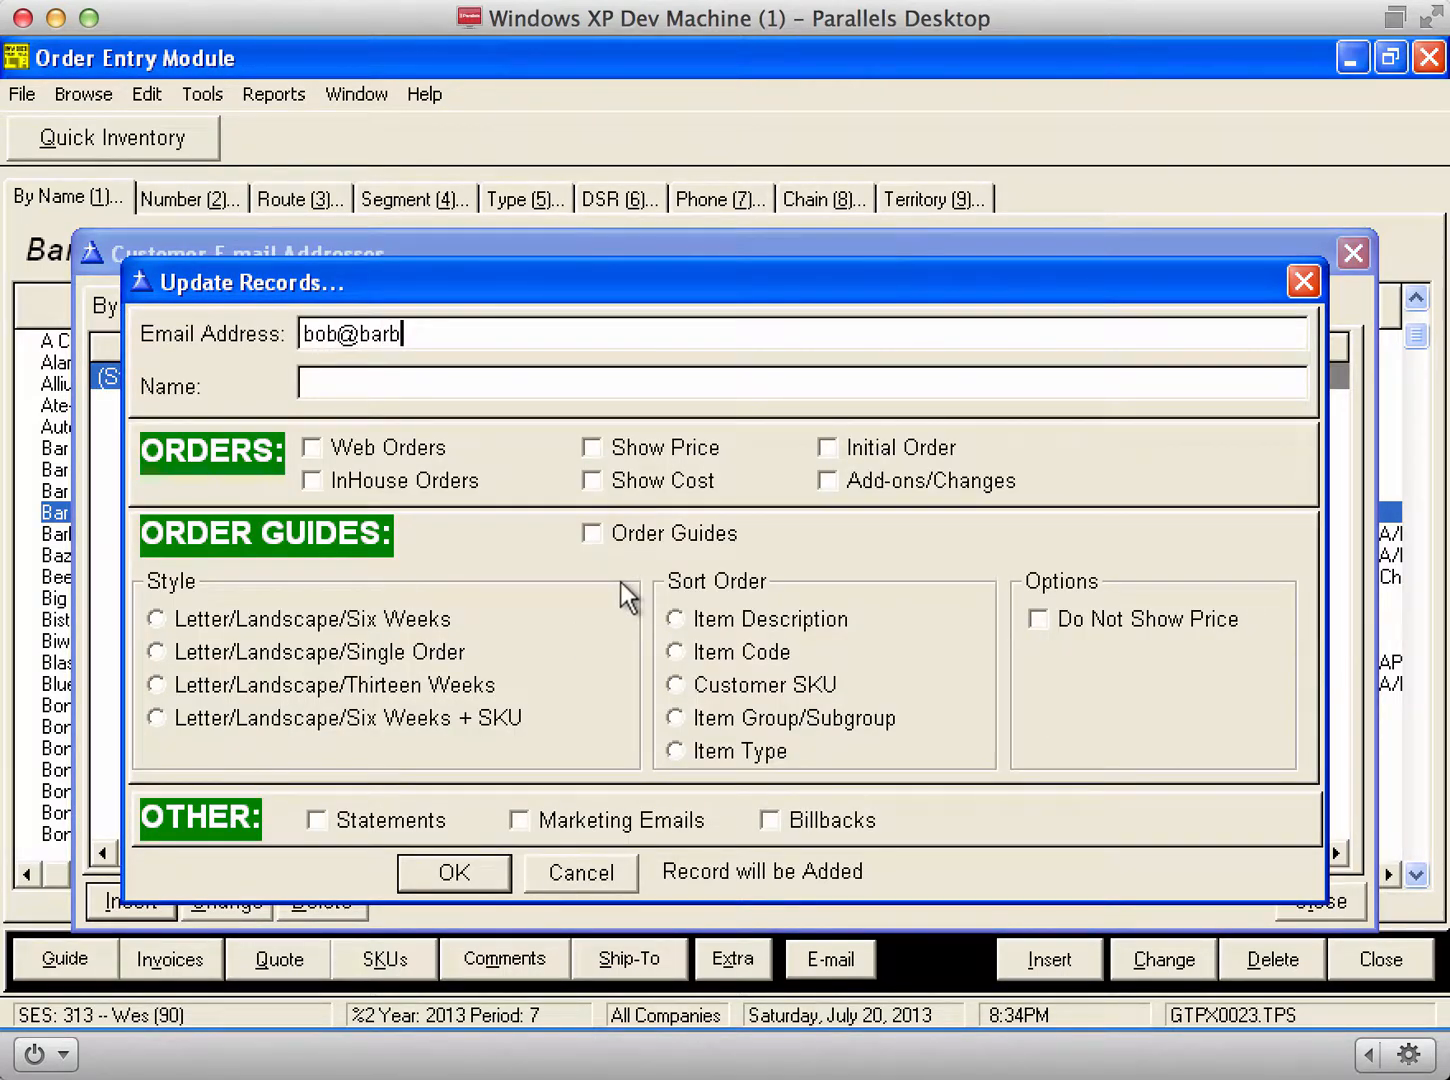
{"action": "key", "text": "Tab"}
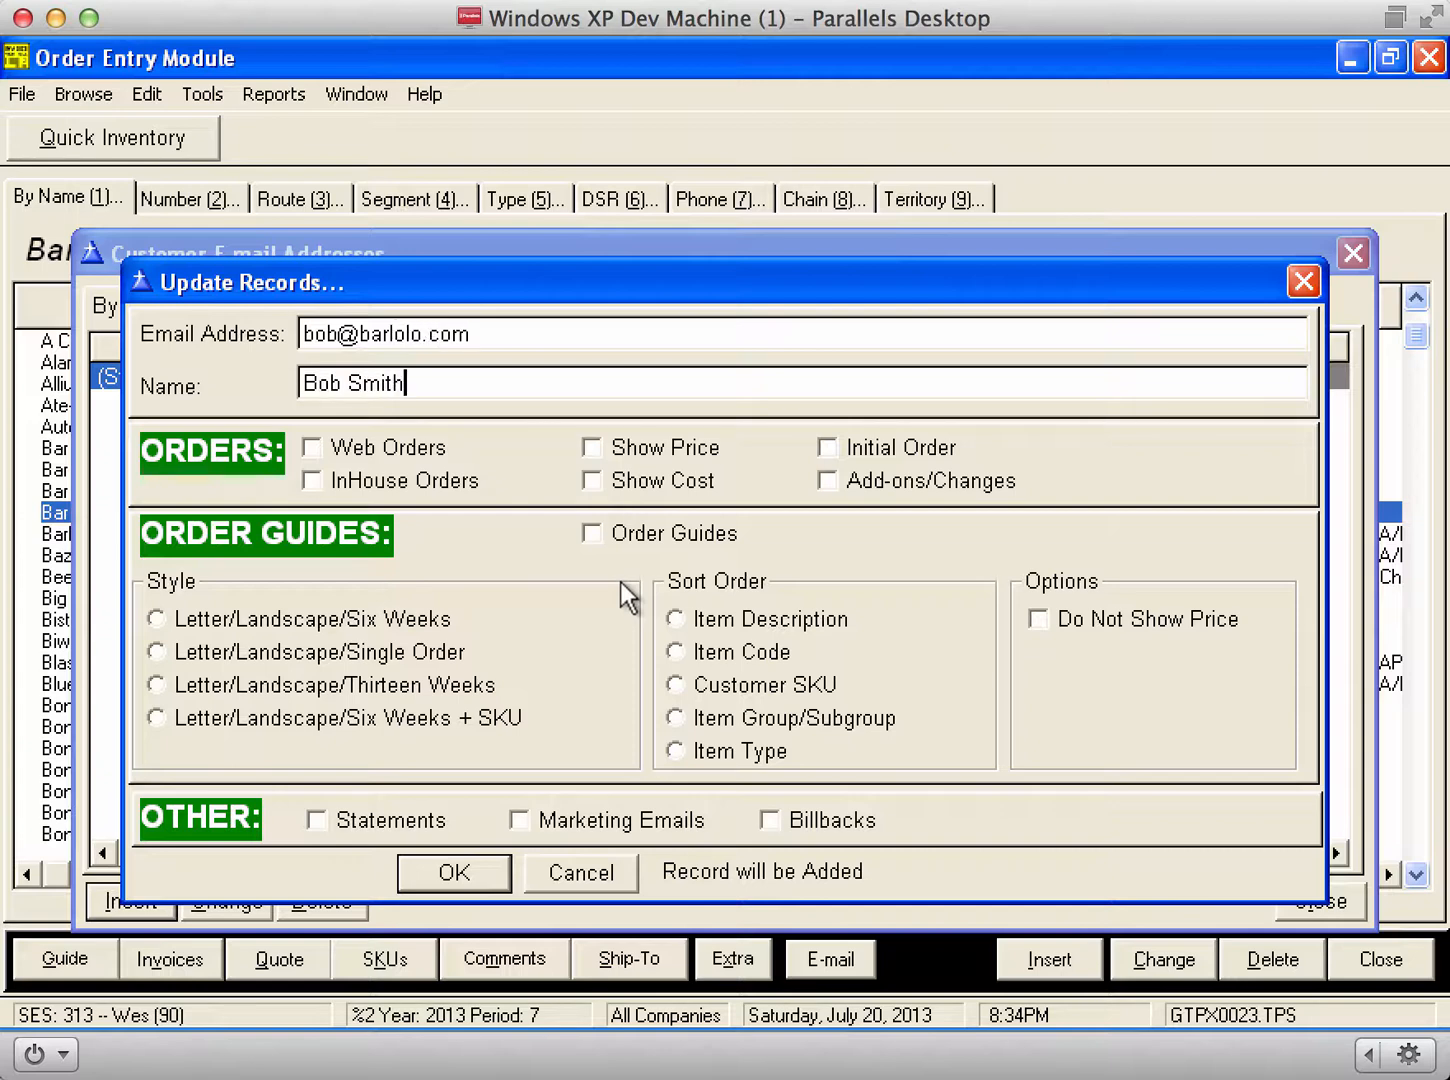
Step: Give the new contact six-week order guides sorted by item code, save it, and close the list
{"action": "left_click", "coordinate": [690, 536]}
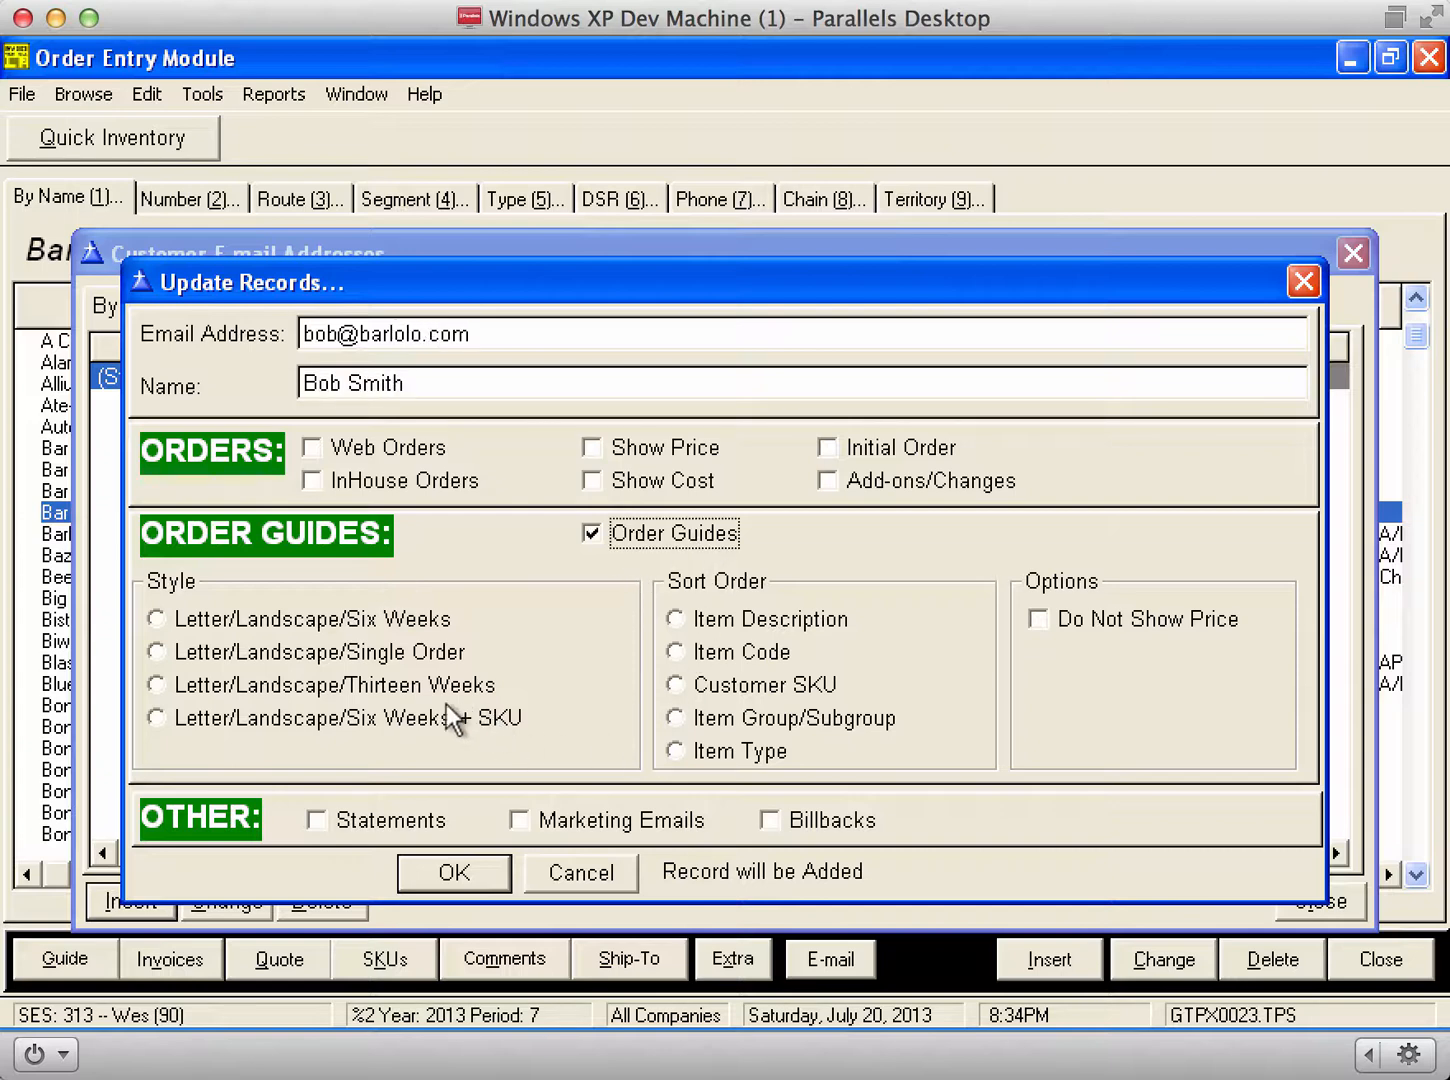
{"action": "left_click", "coordinate": [330, 626]}
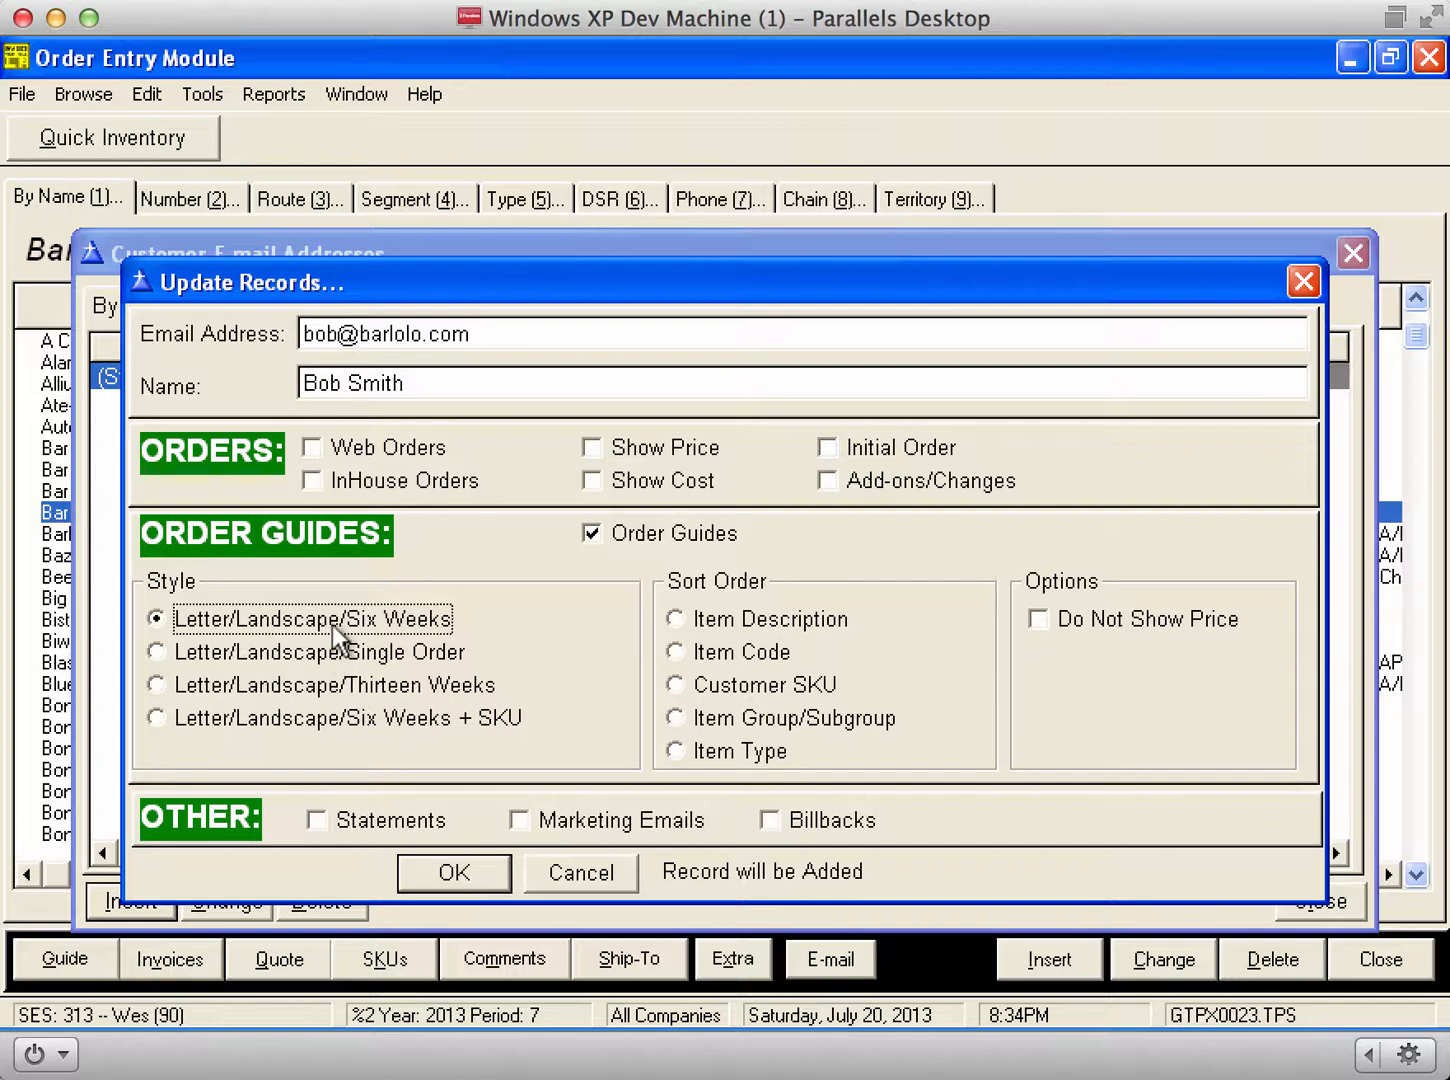
{"action": "left_click", "coordinate": [766, 652]}
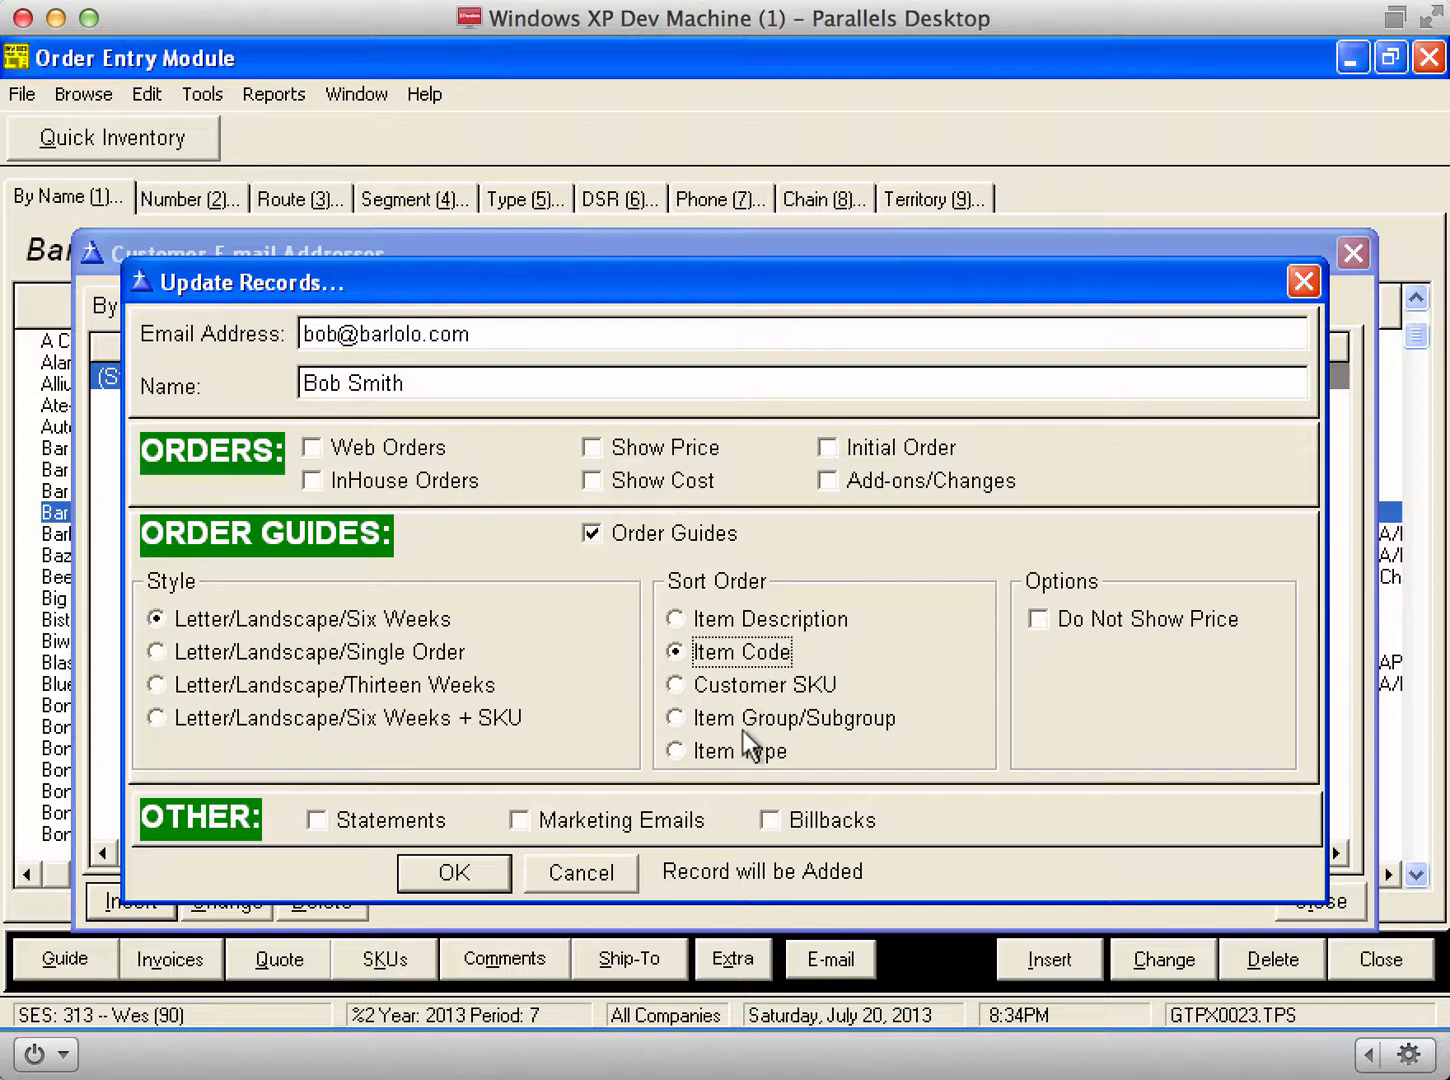
{"action": "left_click", "coordinate": [469, 868]}
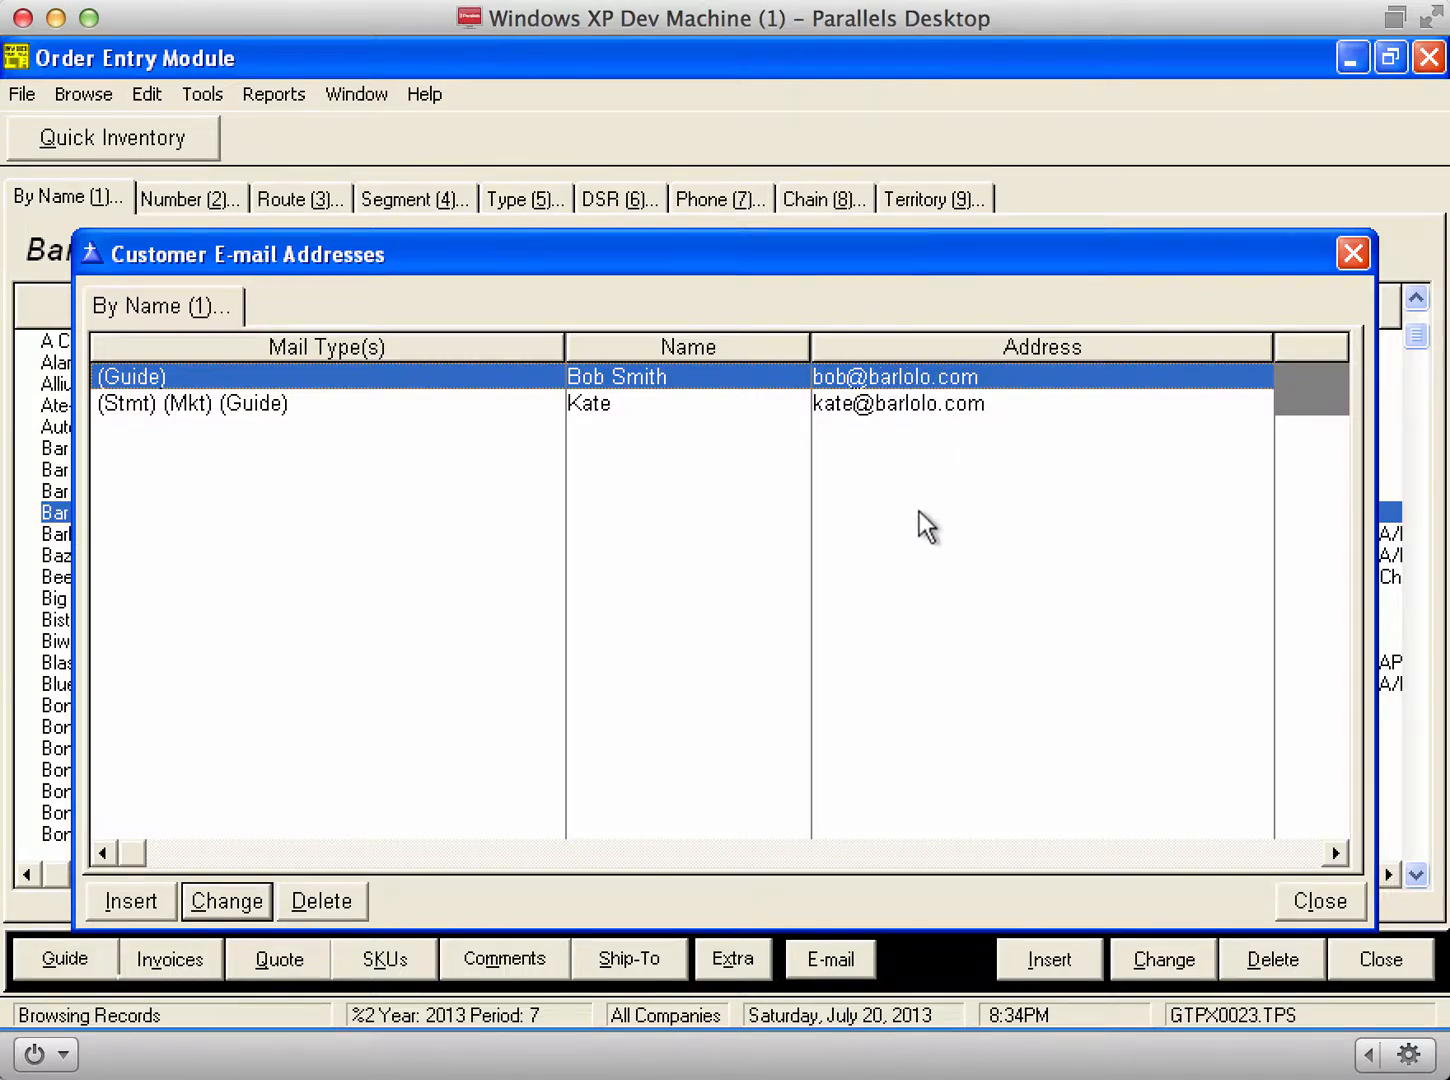
{"action": "key", "text": "Escape"}
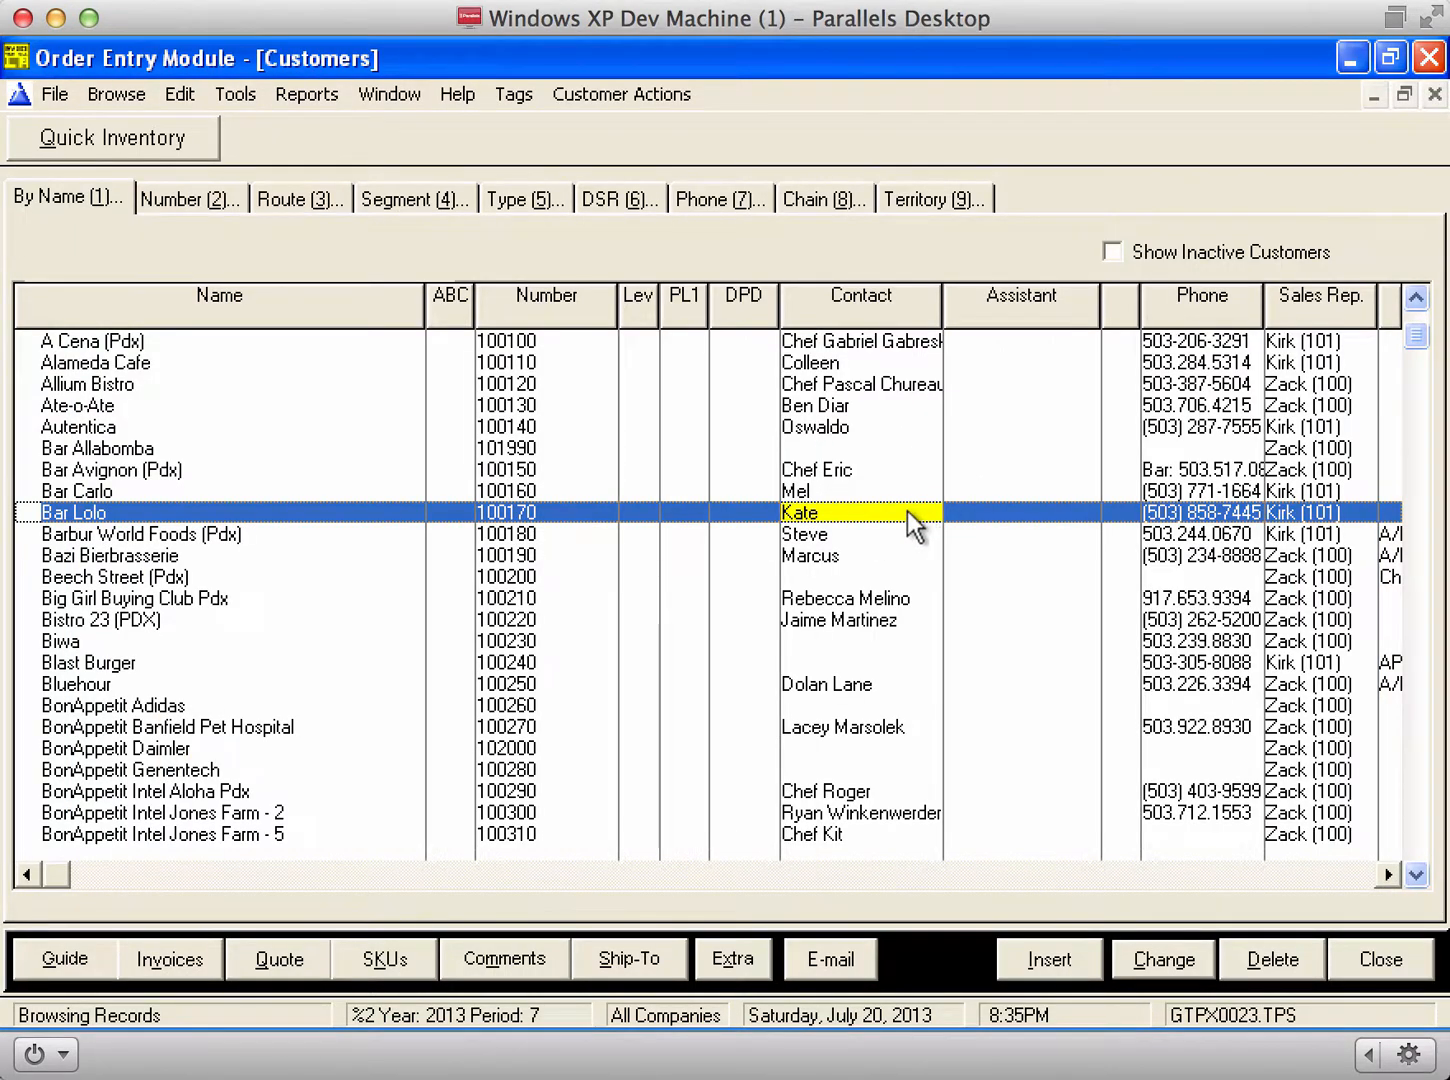
Step: Open and close Bar Lolo's order guide, then close the Customers list
{"action": "left_click", "coordinate": [62, 962]}
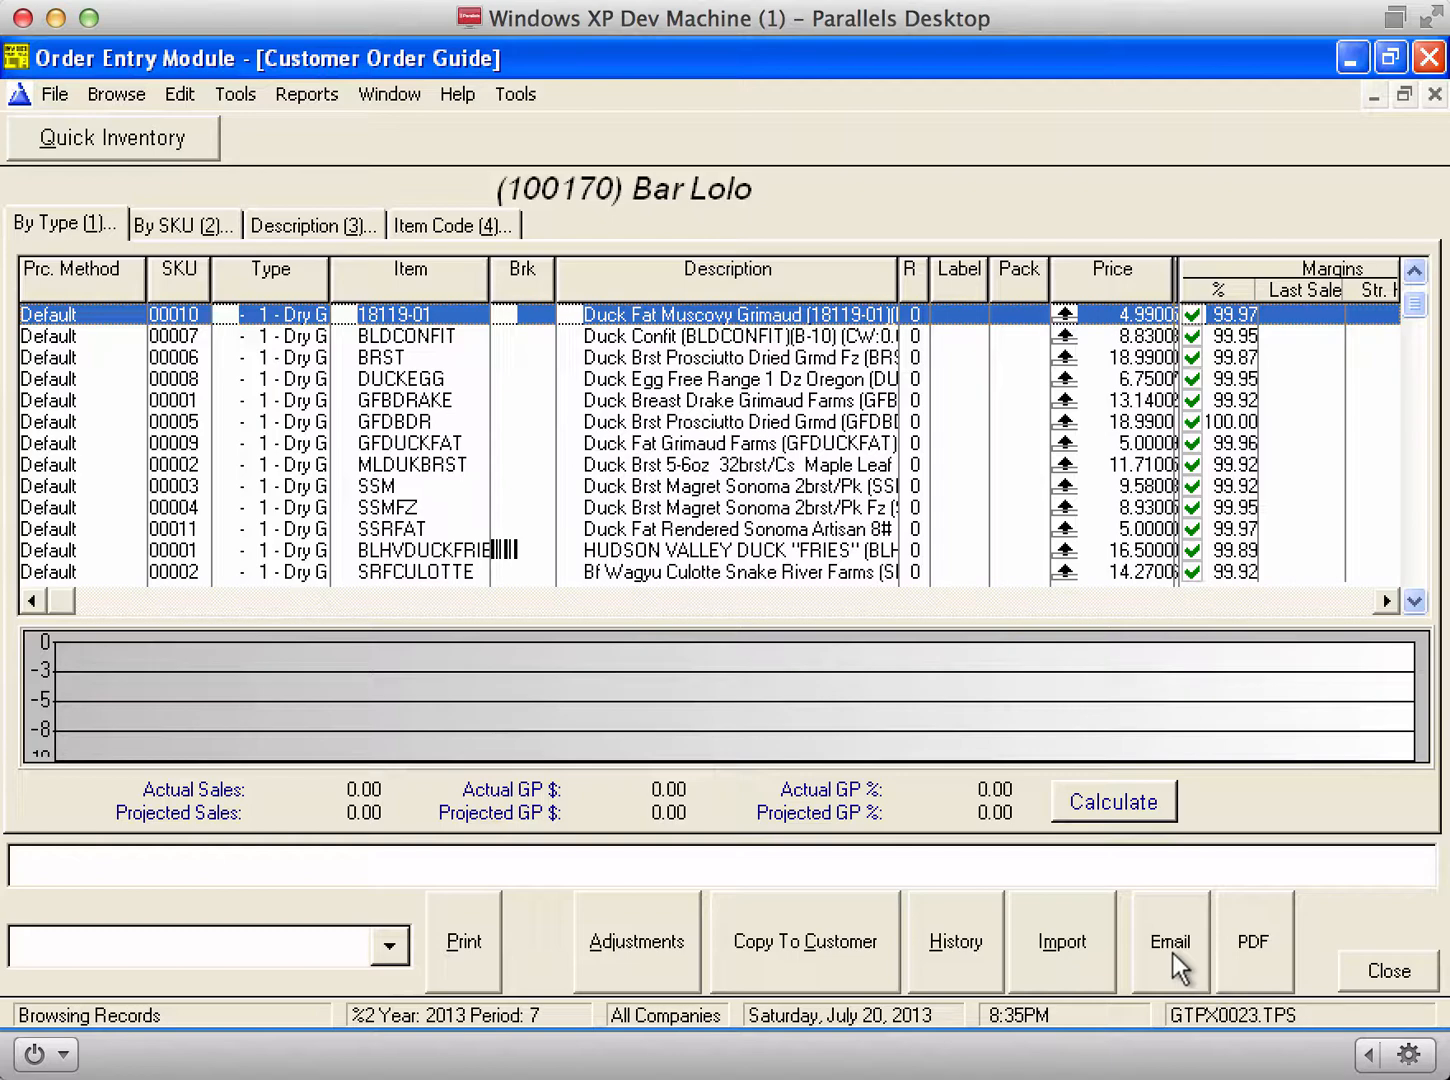
{"action": "left_click", "coordinate": [1390, 982]}
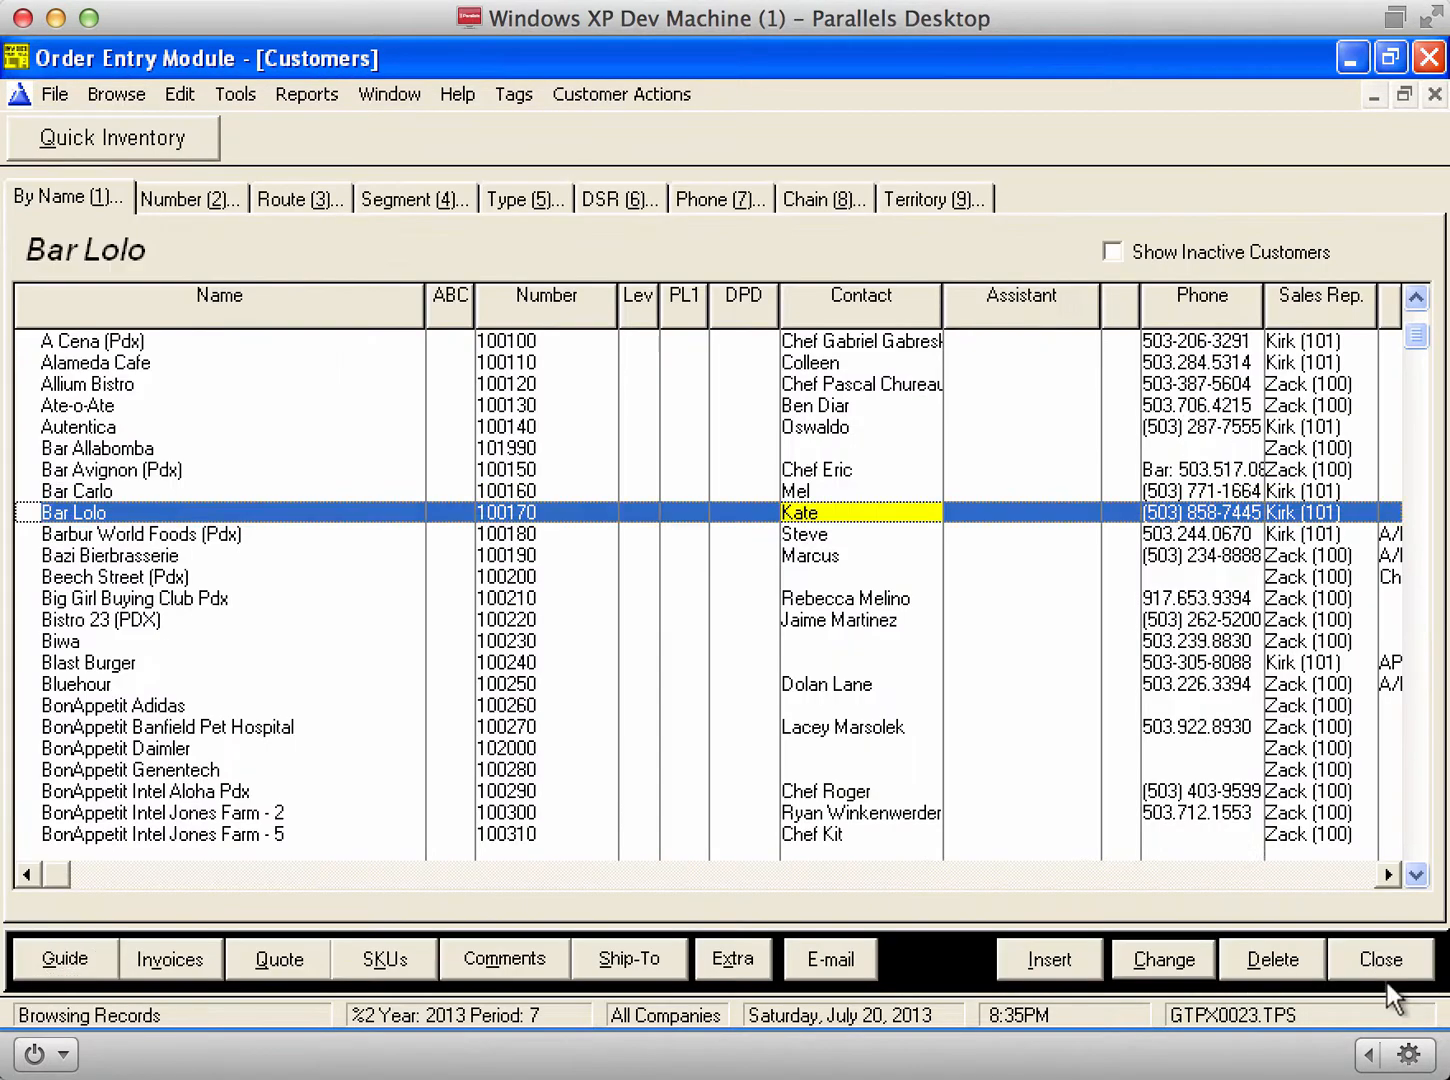
{"action": "left_click", "coordinate": [1387, 973]}
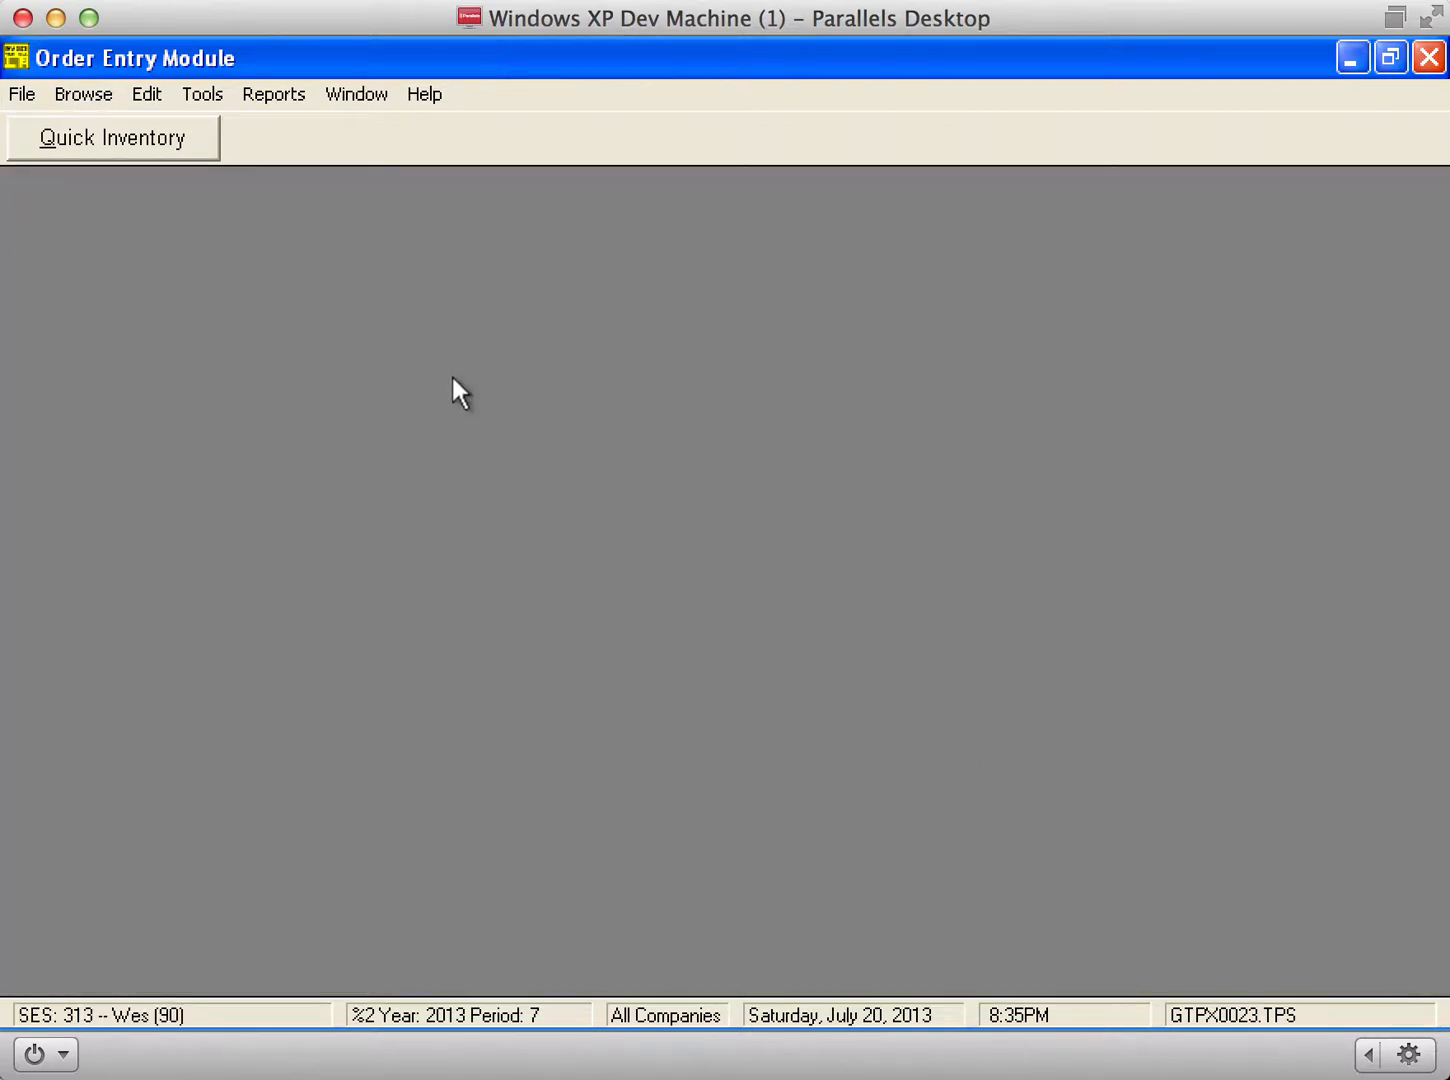
{"action": "left_click", "coordinate": [83, 95]}
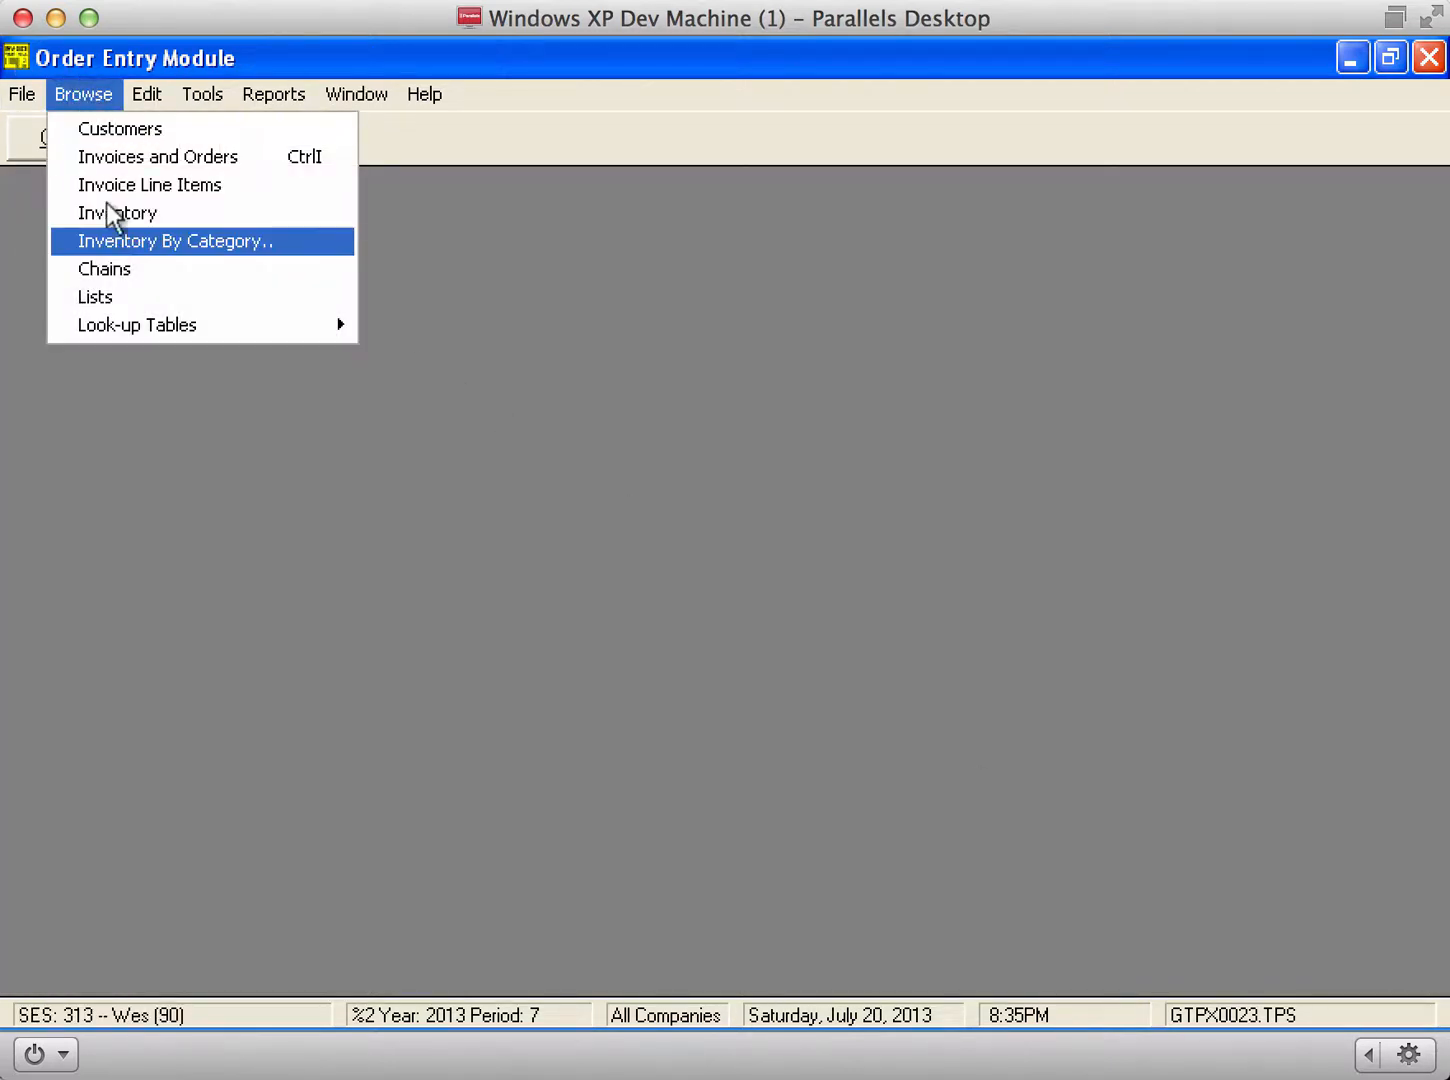
{"action": "mouse_move", "coordinate": [147, 330]}
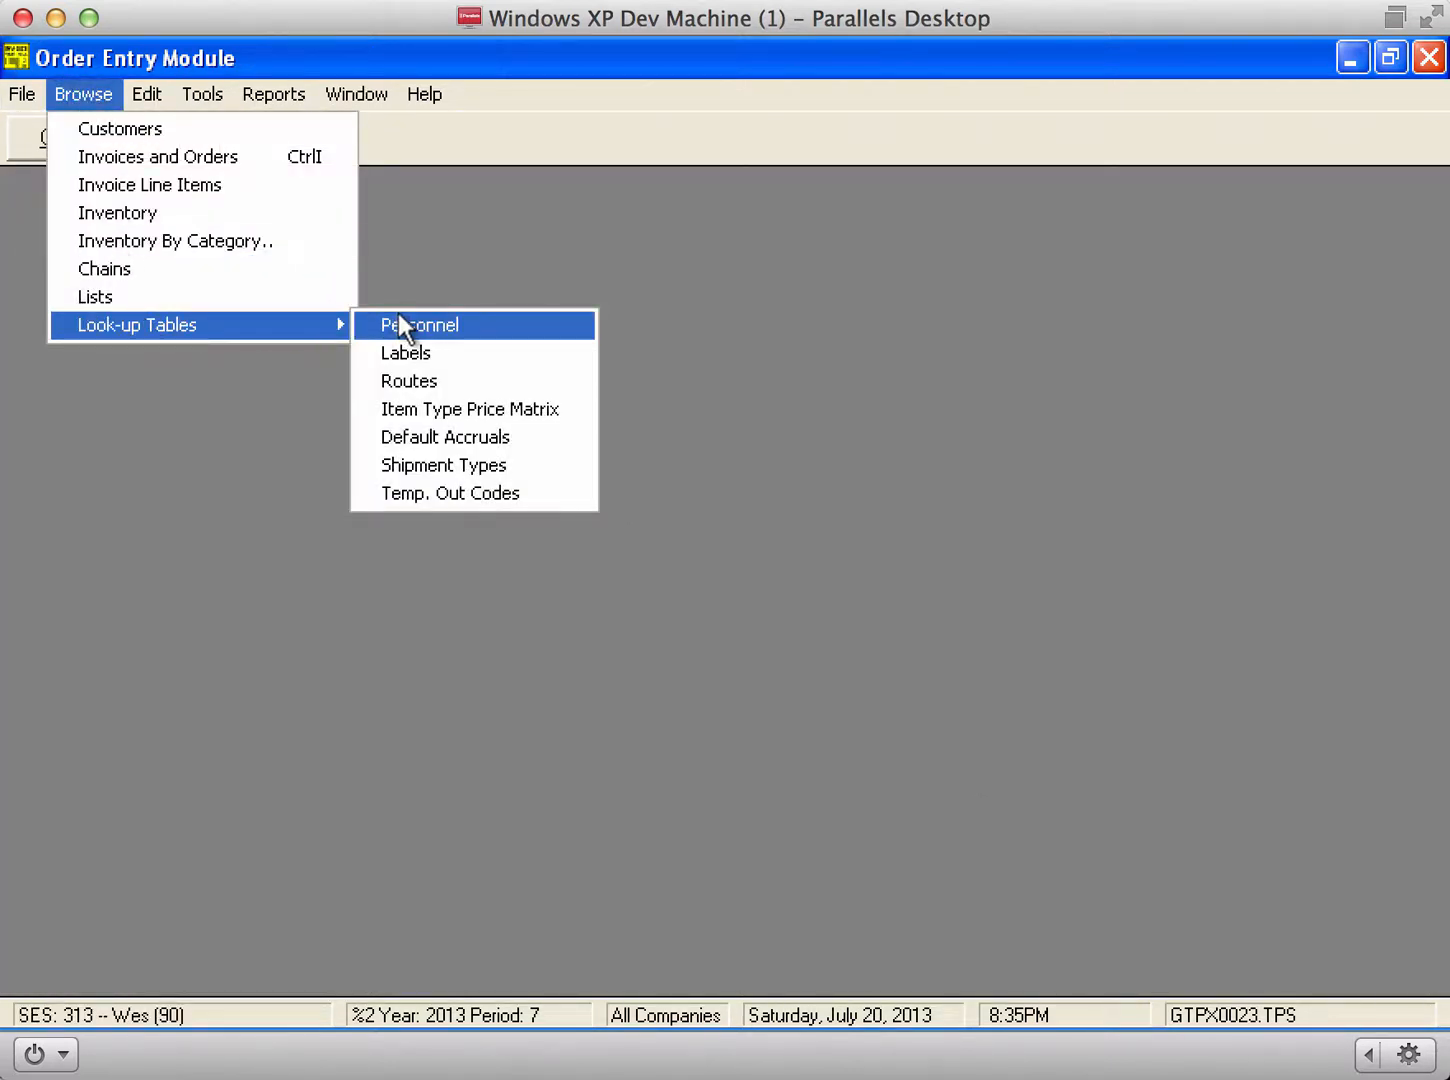
{"action": "left_click", "coordinate": [399, 325]}
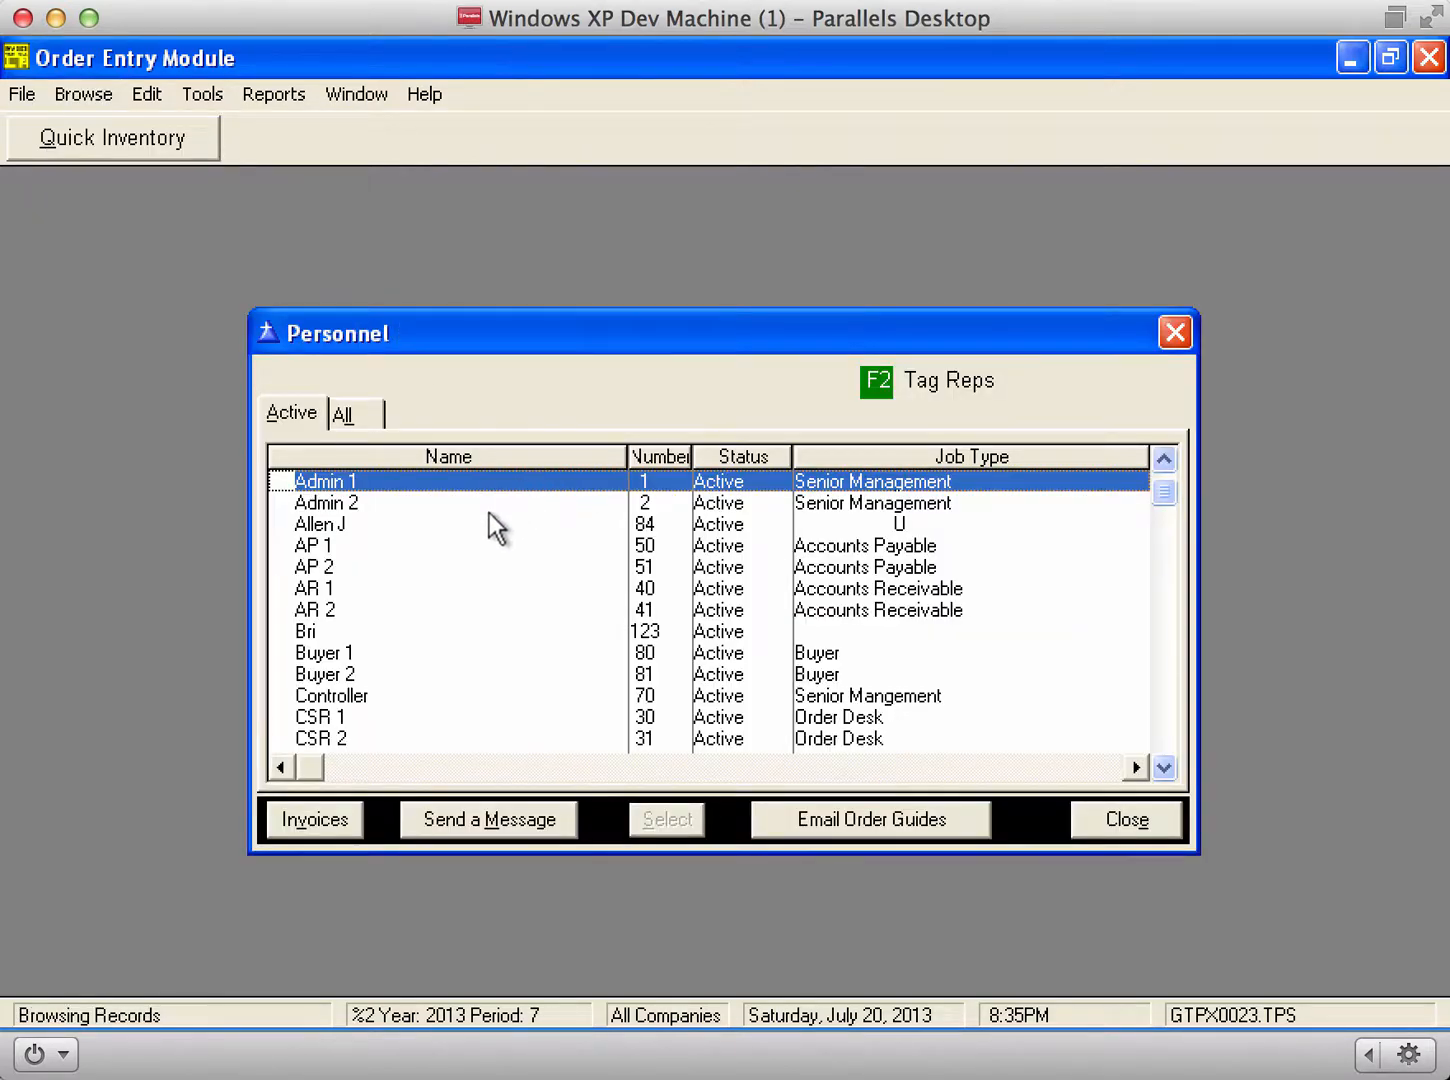
{"action": "left_click", "coordinate": [507, 628]}
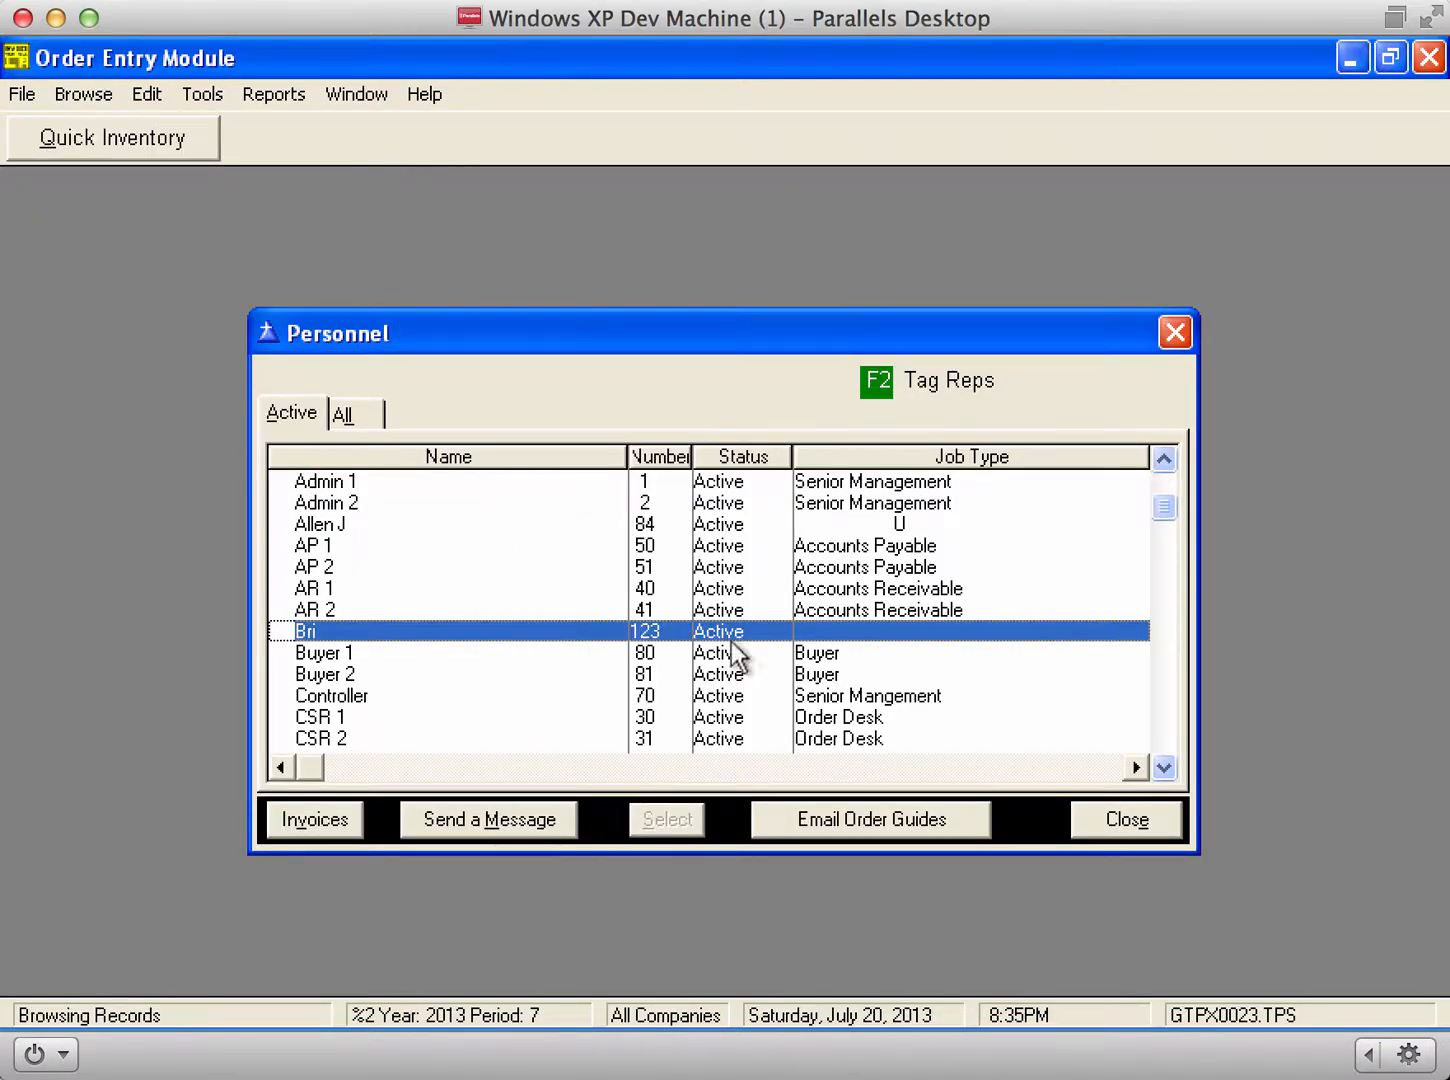
{"action": "scroll", "coordinate": [715, 675], "scroll_direction": "down", "scroll_amount": 2}
{"action": "type", "text": "es"}
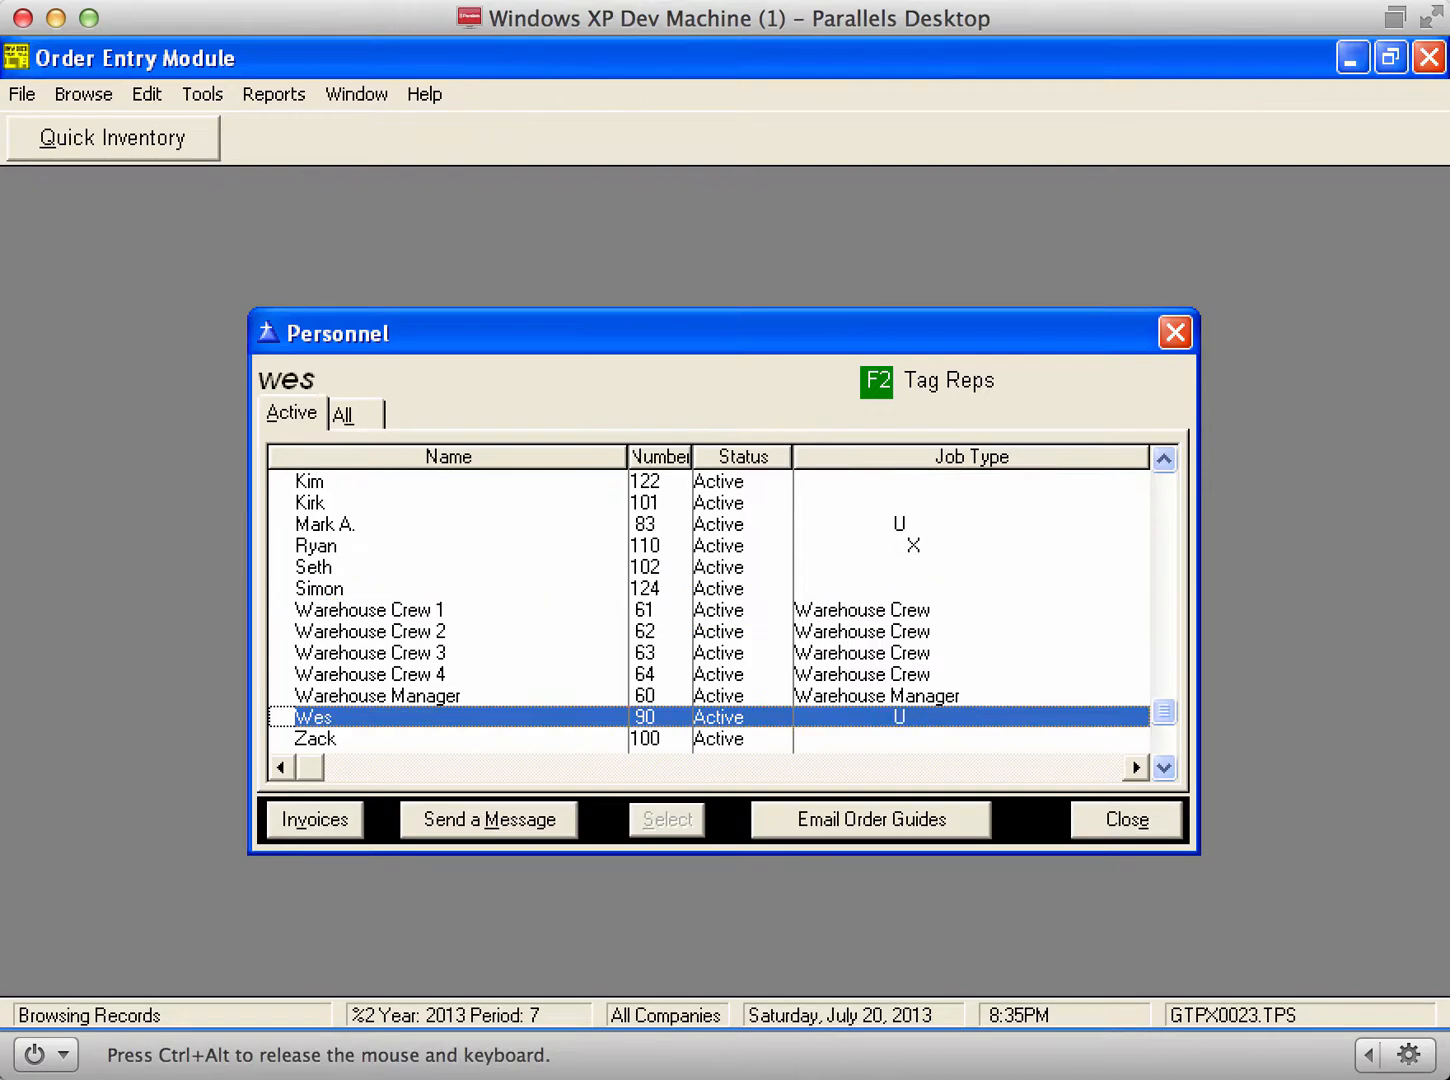
{"action": "left_click", "coordinate": [483, 738]}
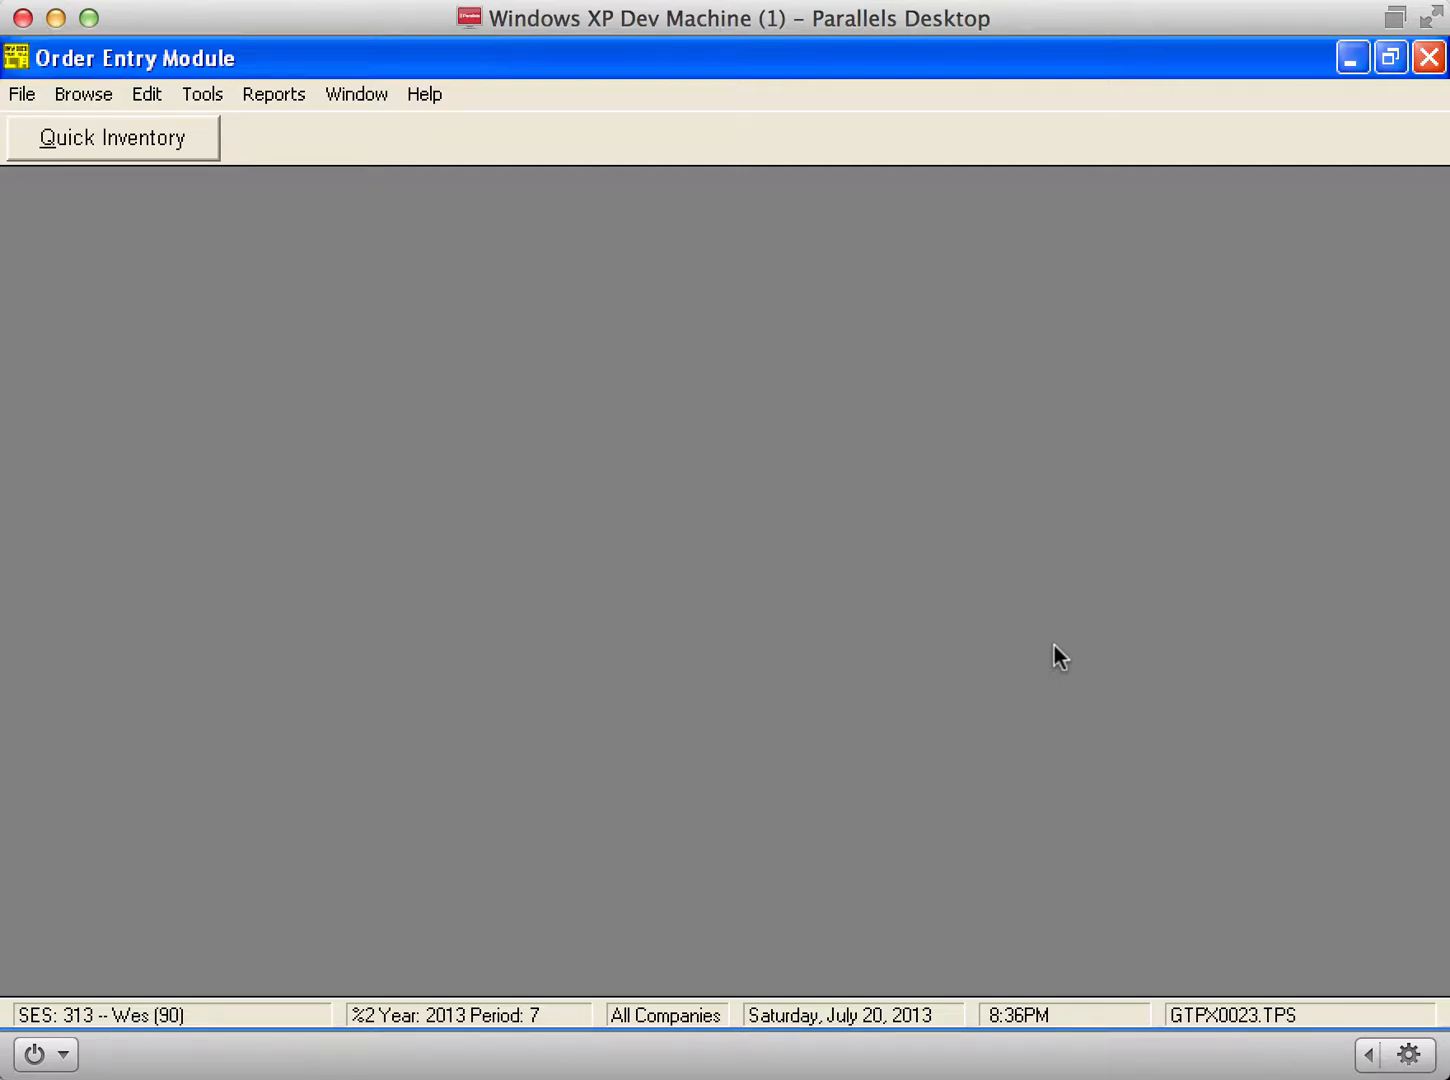
Step: Search the customer list for 'bar' and open Bar Lolo's order guide
{"action": "key", "text": "alt+b"}
{"action": "type", "text": "c"}
{"action": "type", "text": "bar"}
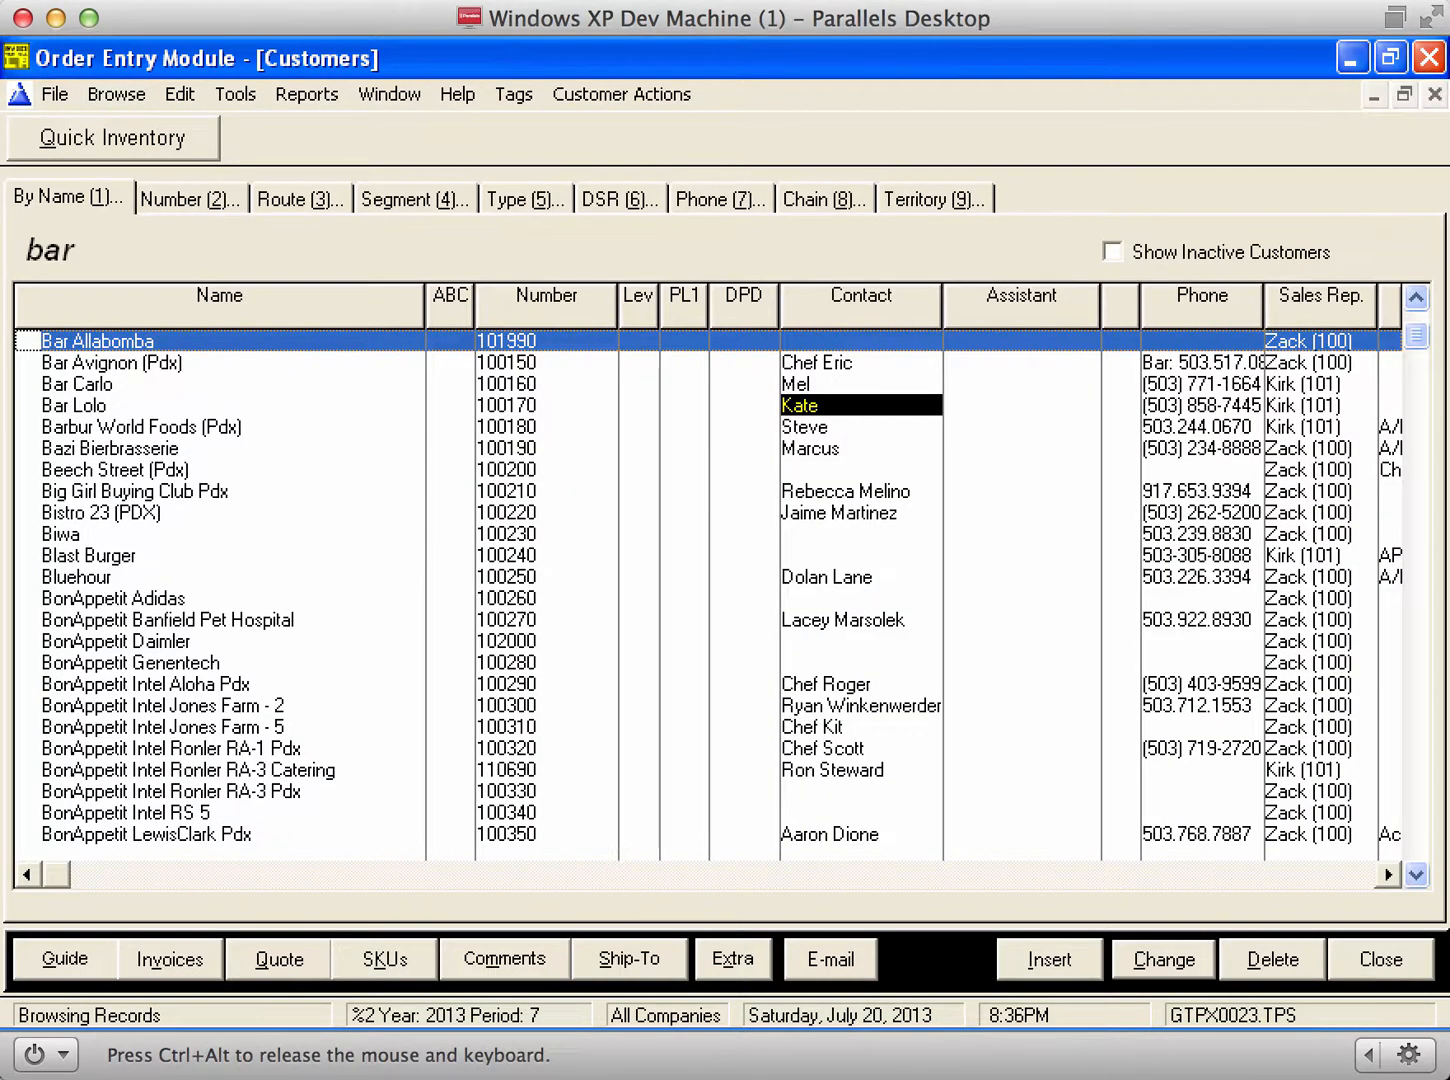
{"action": "key", "text": "Down"}
{"action": "key", "text": "Down"}
{"action": "key", "text": "Down"}
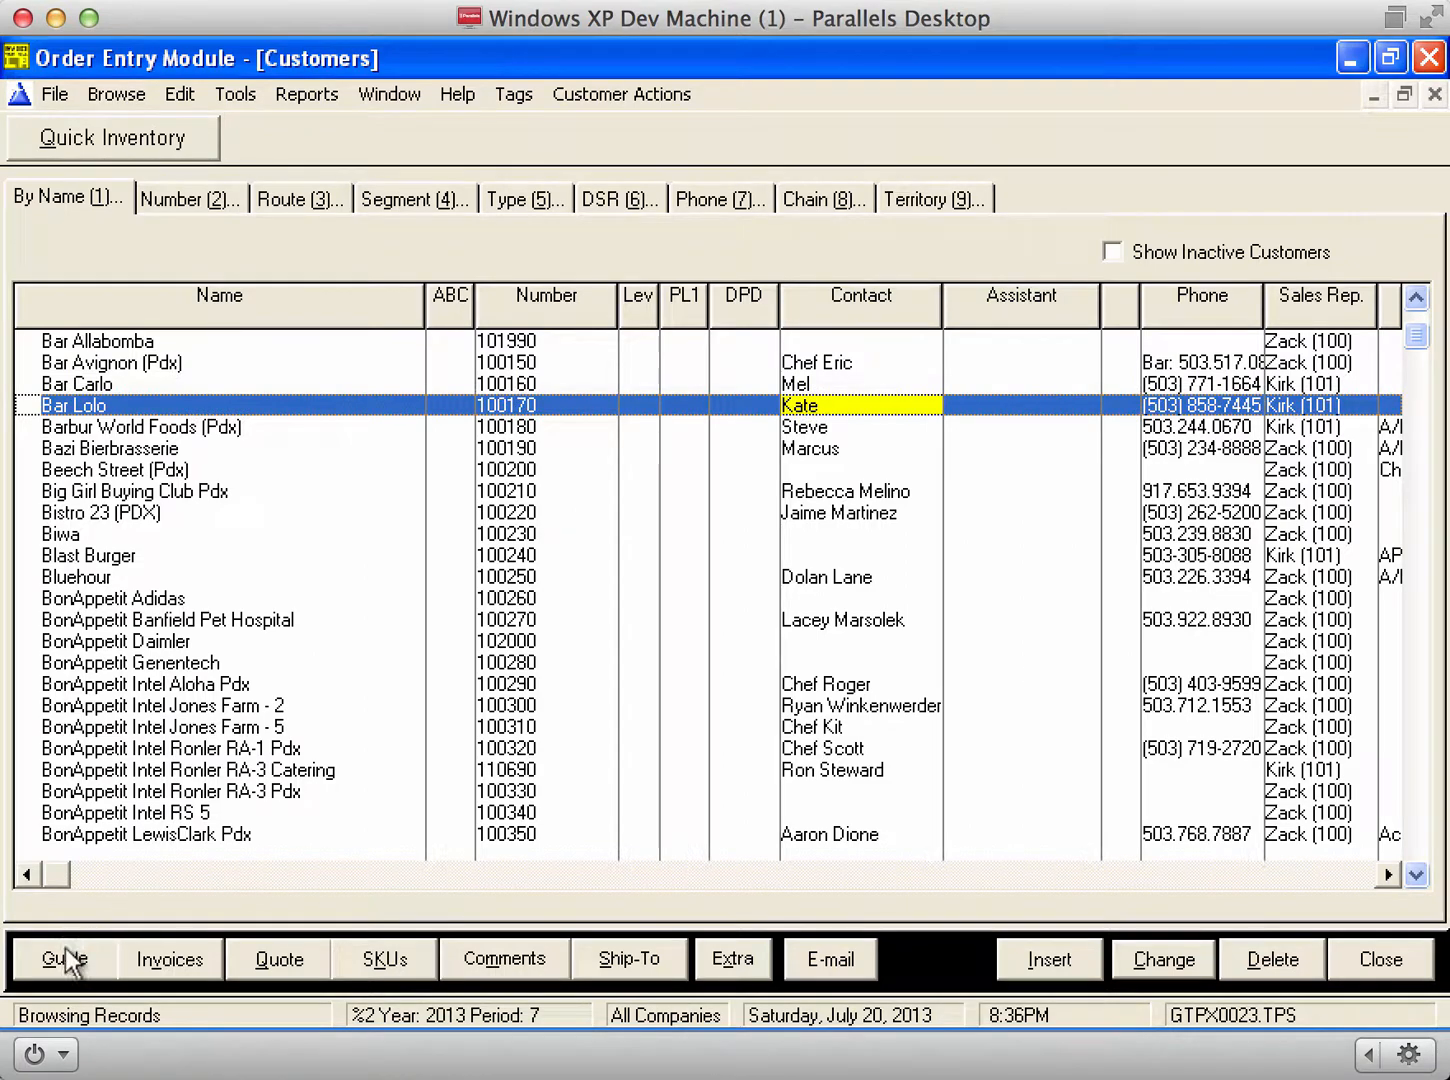
{"action": "left_click", "coordinate": [71, 959]}
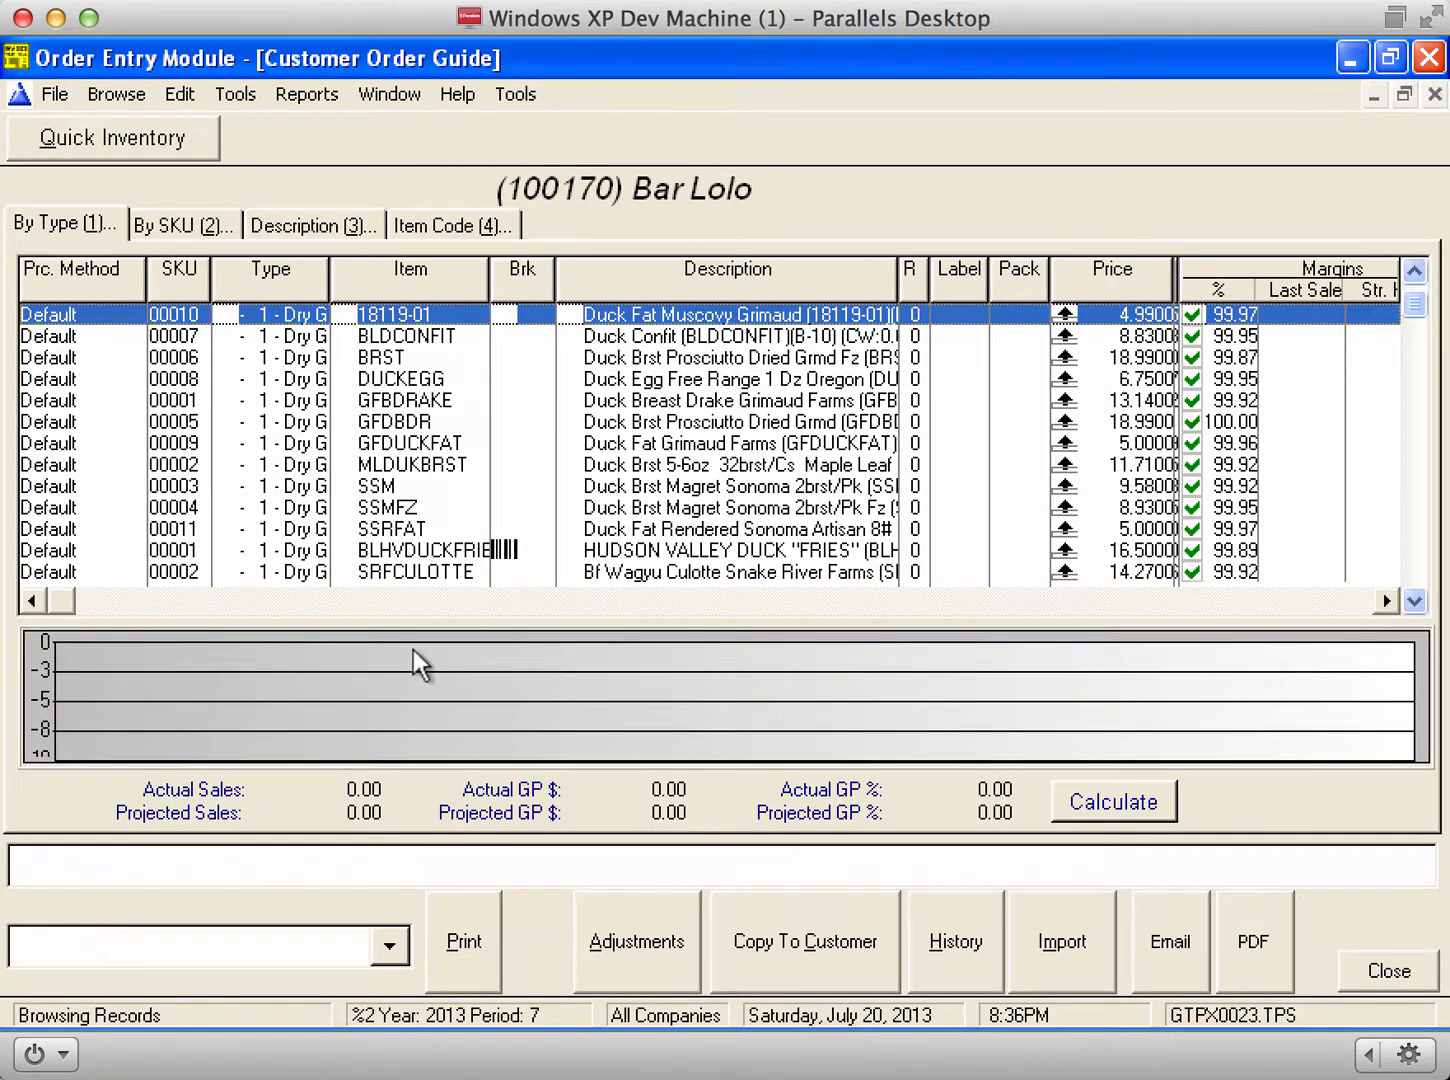
Step: Select the SSRFAT rendered duck fat item and delete it from the guide
{"action": "left_click", "coordinate": [752, 510]}
{"action": "key", "text": "Up"}
{"action": "key", "text": "Up"}
{"action": "key", "text": "Up"}
{"action": "key", "text": "Up"}
{"action": "key", "text": "Up"}
{"action": "key", "text": "Up"}
{"action": "key", "text": "Up"}
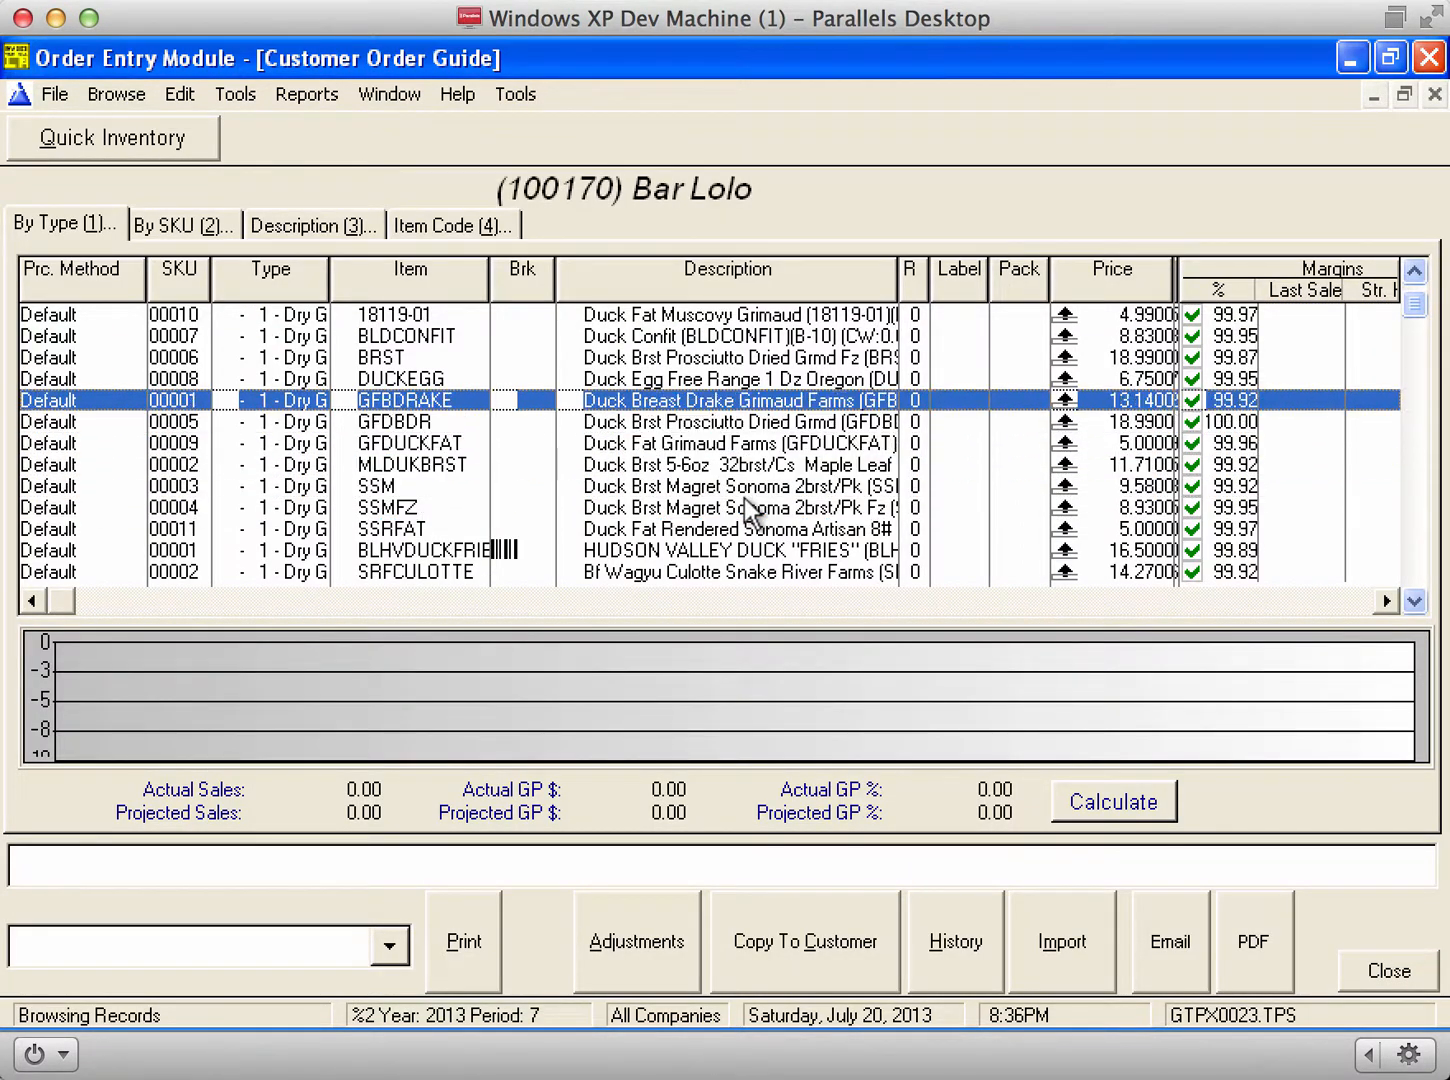
{"action": "key", "text": "Down"}
{"action": "key", "text": "Down"}
{"action": "key", "text": "Down"}
{"action": "key", "text": "Down"}
{"action": "key", "text": "Down"}
{"action": "key", "text": "Down"}
{"action": "key", "text": "Down"}
{"action": "key", "text": "Down"}
{"action": "key", "text": "Down"}
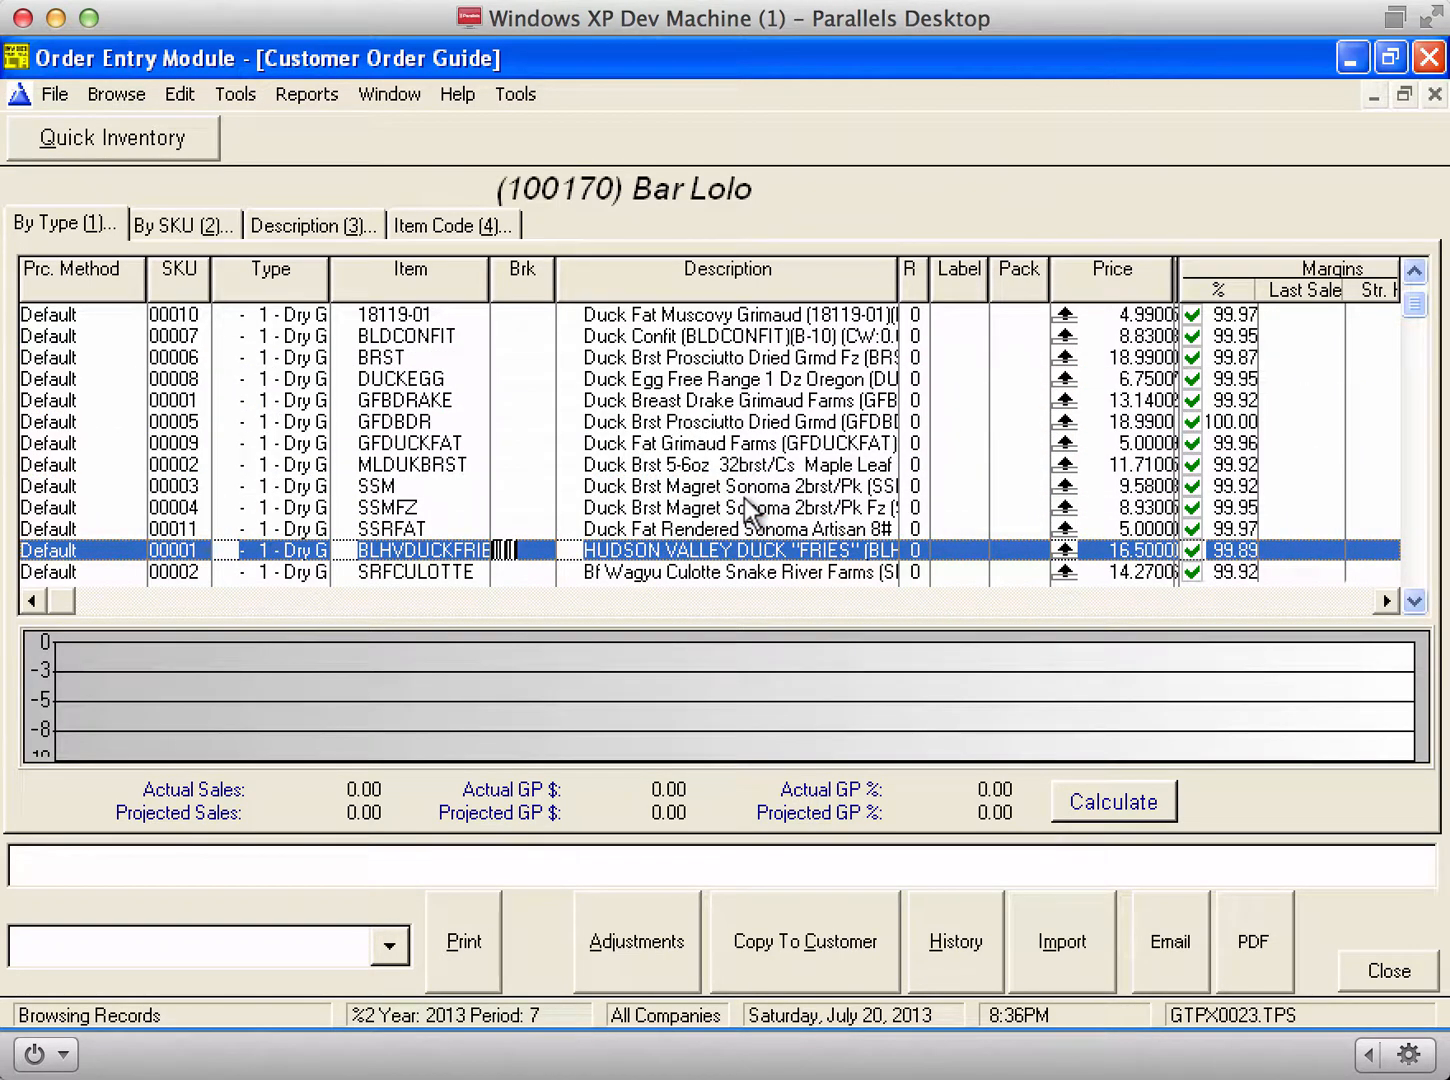
{"action": "key", "text": "Down"}
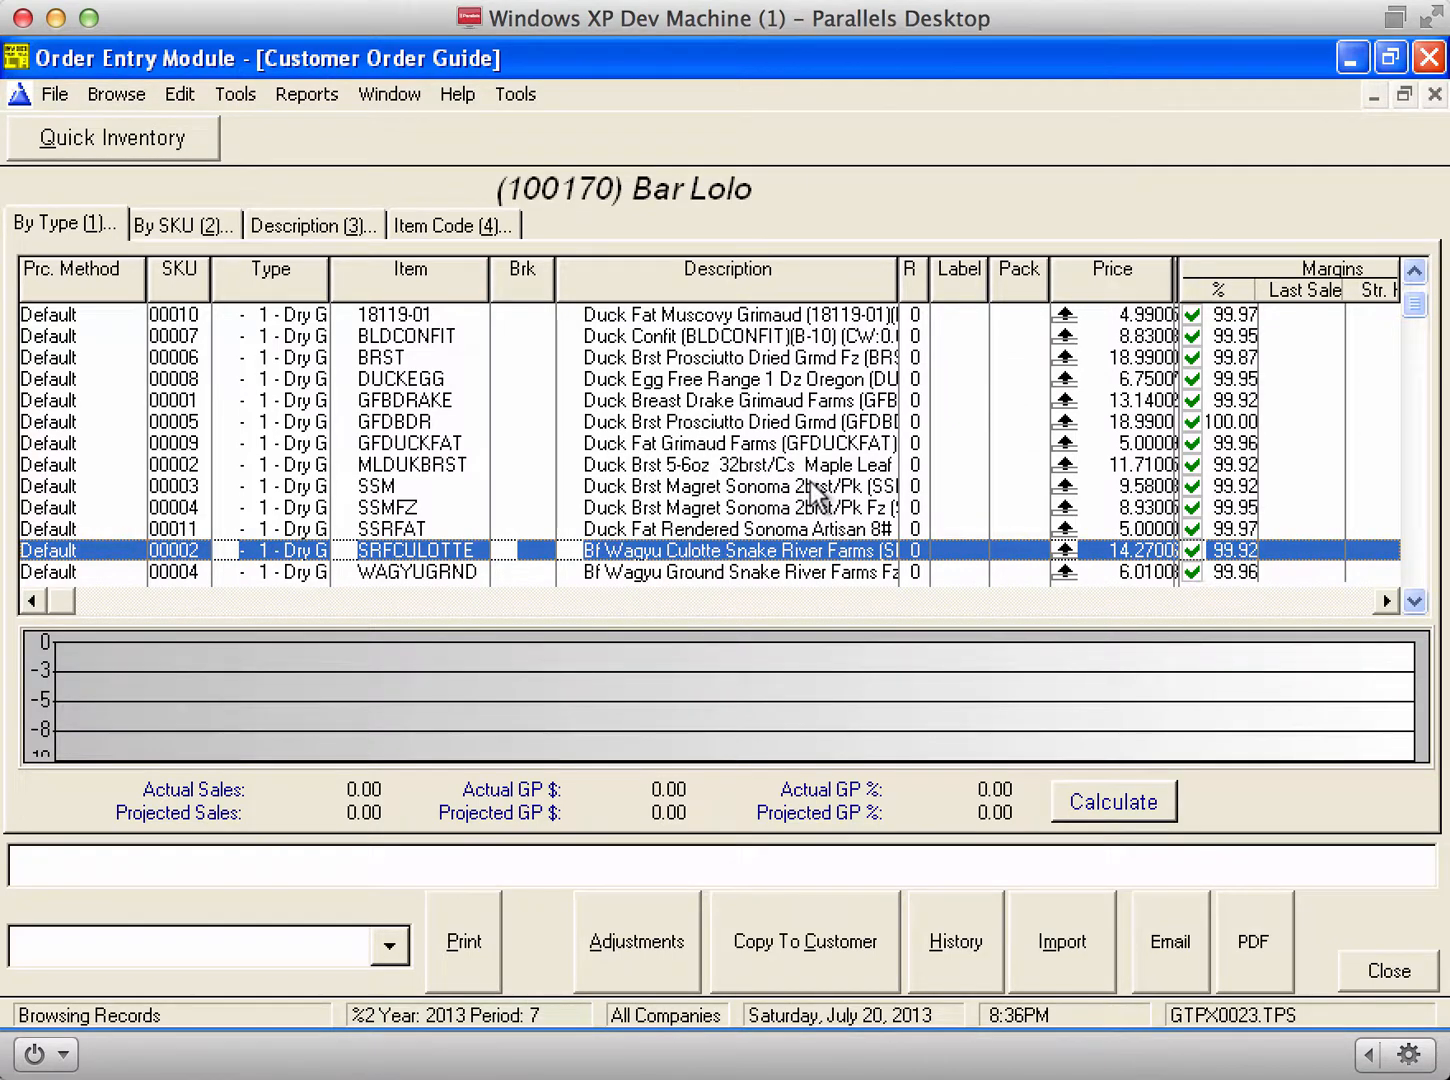
{"action": "key", "text": "Up"}
{"action": "key", "text": "Delete"}
{"action": "key", "text": "Delete"}
{"action": "key", "text": "Delete"}
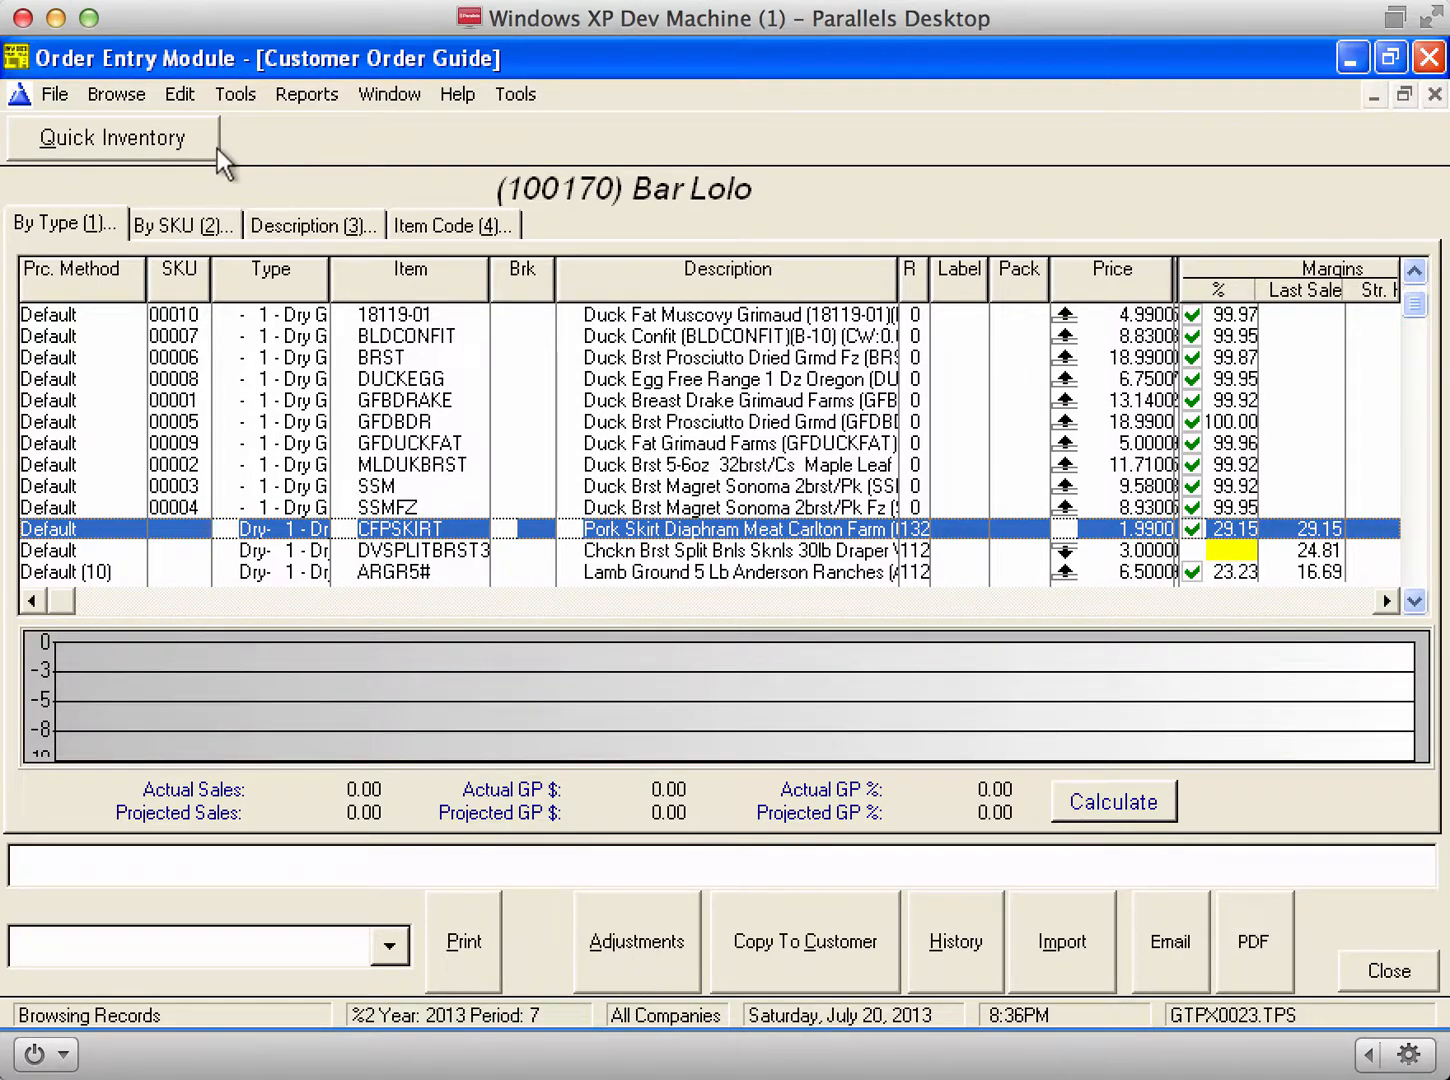
Step: Open the order guide adjustment table sorted by action and browse the entries
{"action": "left_click", "coordinate": [645, 952]}
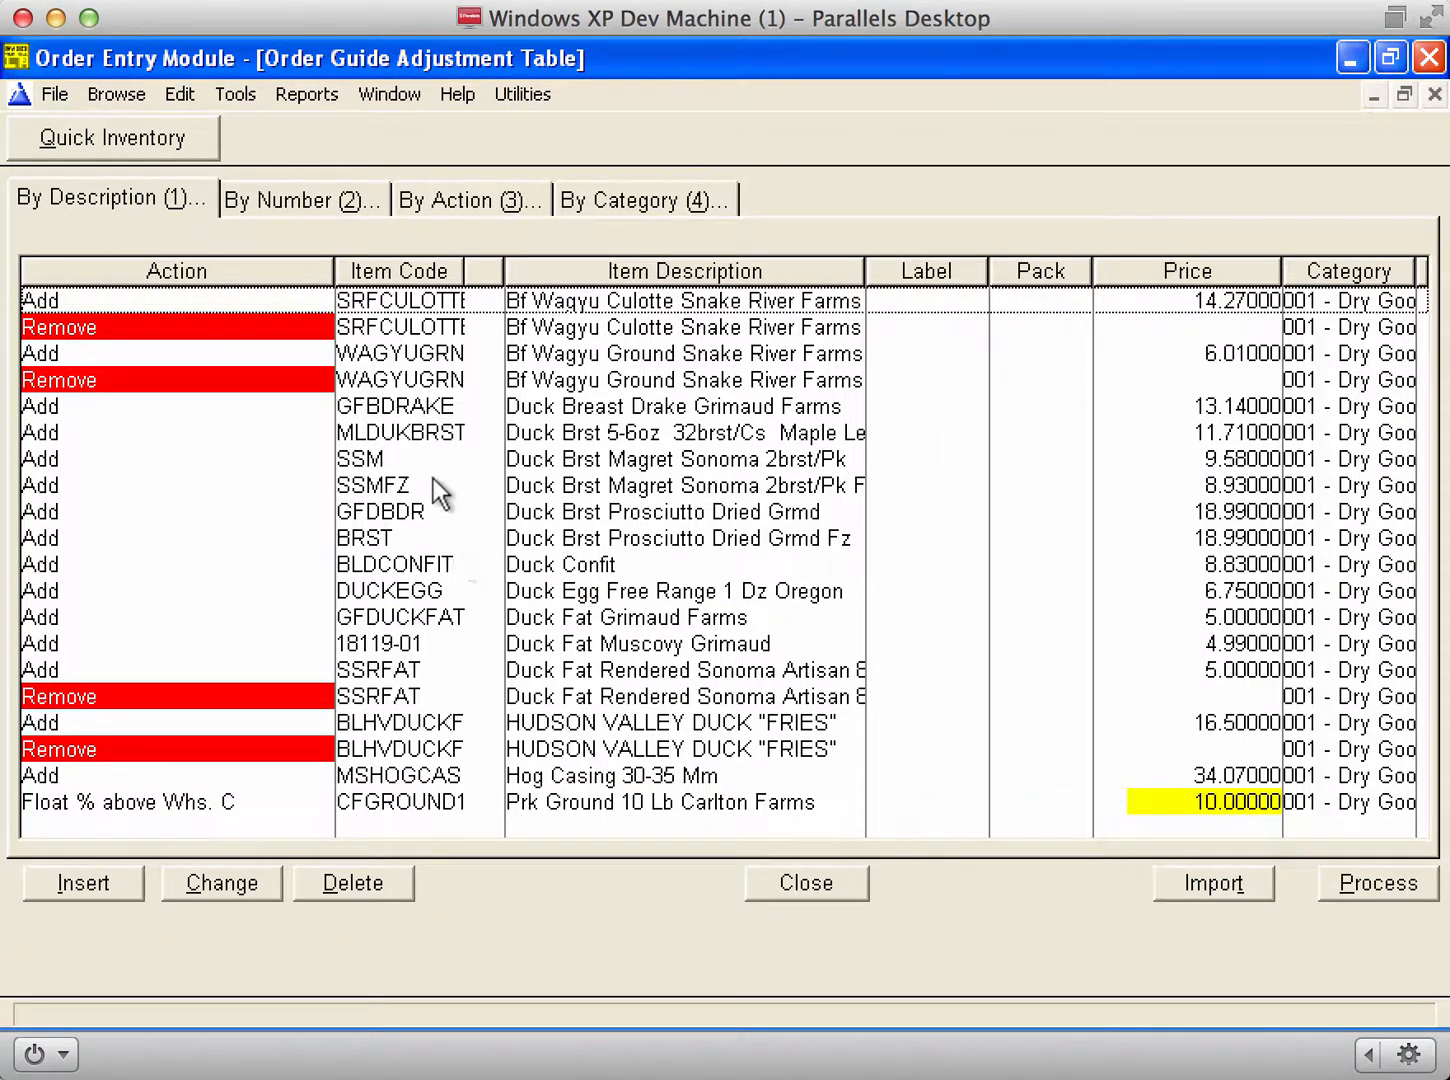
{"action": "left_click", "coordinate": [499, 188]}
{"action": "left_click", "coordinate": [482, 517]}
{"action": "scroll", "coordinate": [482, 517], "scroll_direction": "down", "scroll_amount": 5}
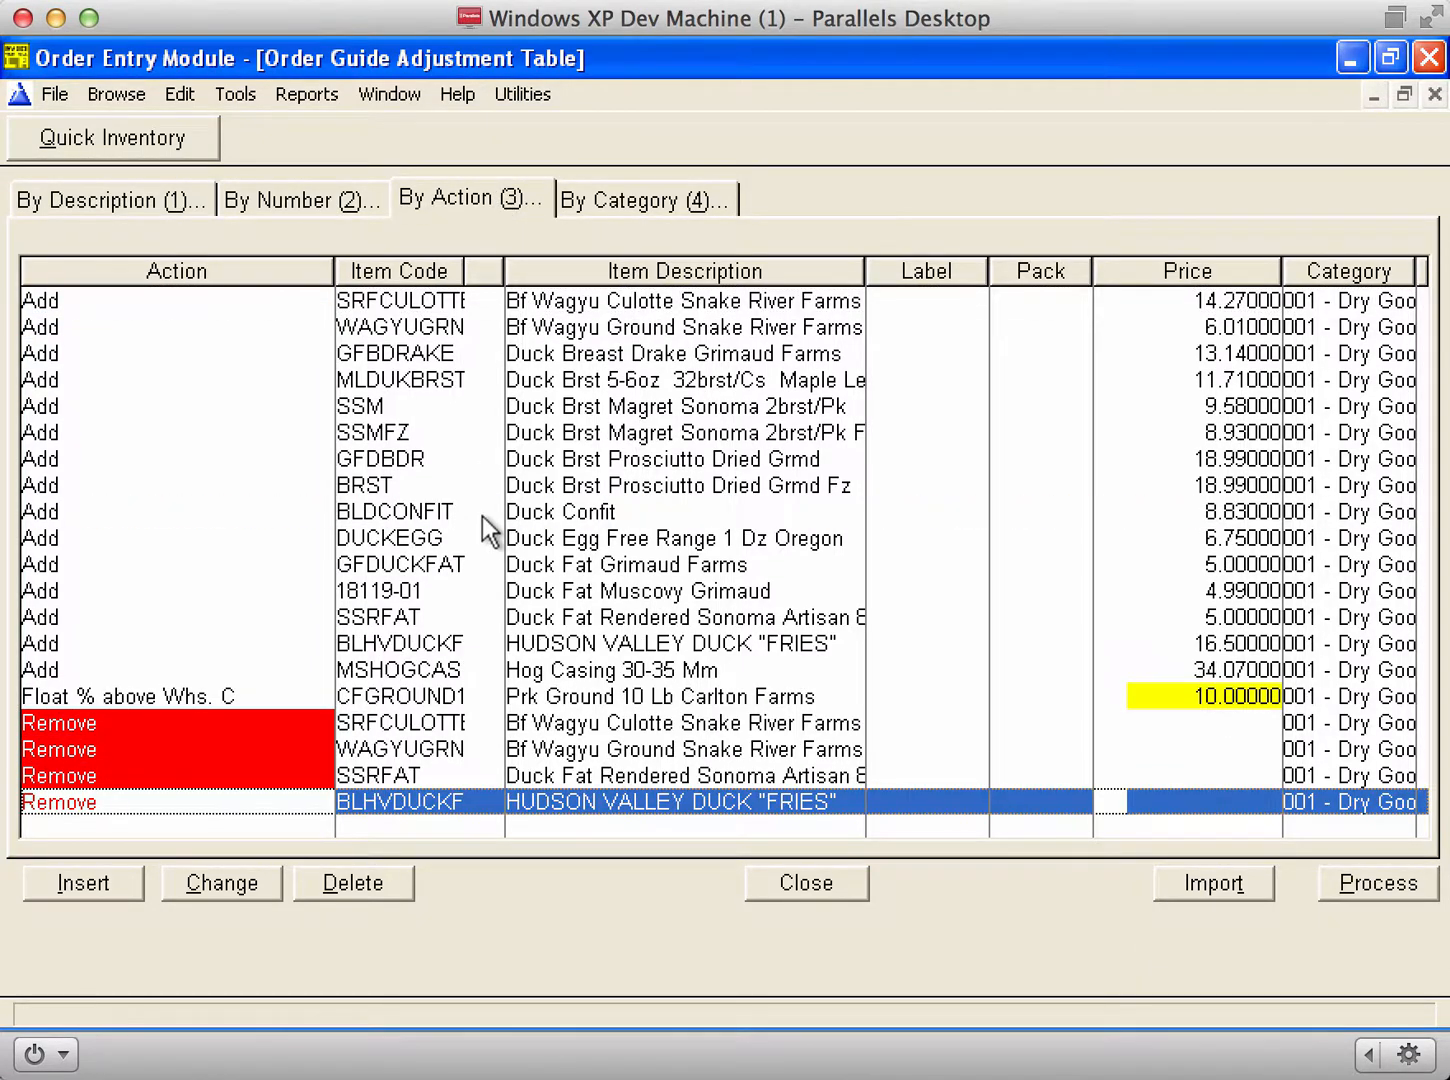
{"action": "key", "text": "Up"}
{"action": "key", "text": "Up"}
{"action": "key", "text": "Up"}
{"action": "key", "text": "Up"}
{"action": "key", "text": "Down"}
{"action": "key", "text": "Down"}
{"action": "key", "text": "Down"}
{"action": "key", "text": "Down"}
Step: Delete the HUDSON VALLEY DUCK "FRIES" Remove entry from the adjustments and confirm
{"action": "left_click", "coordinate": [673, 754]}
{"action": "left_click", "coordinate": [671, 731]}
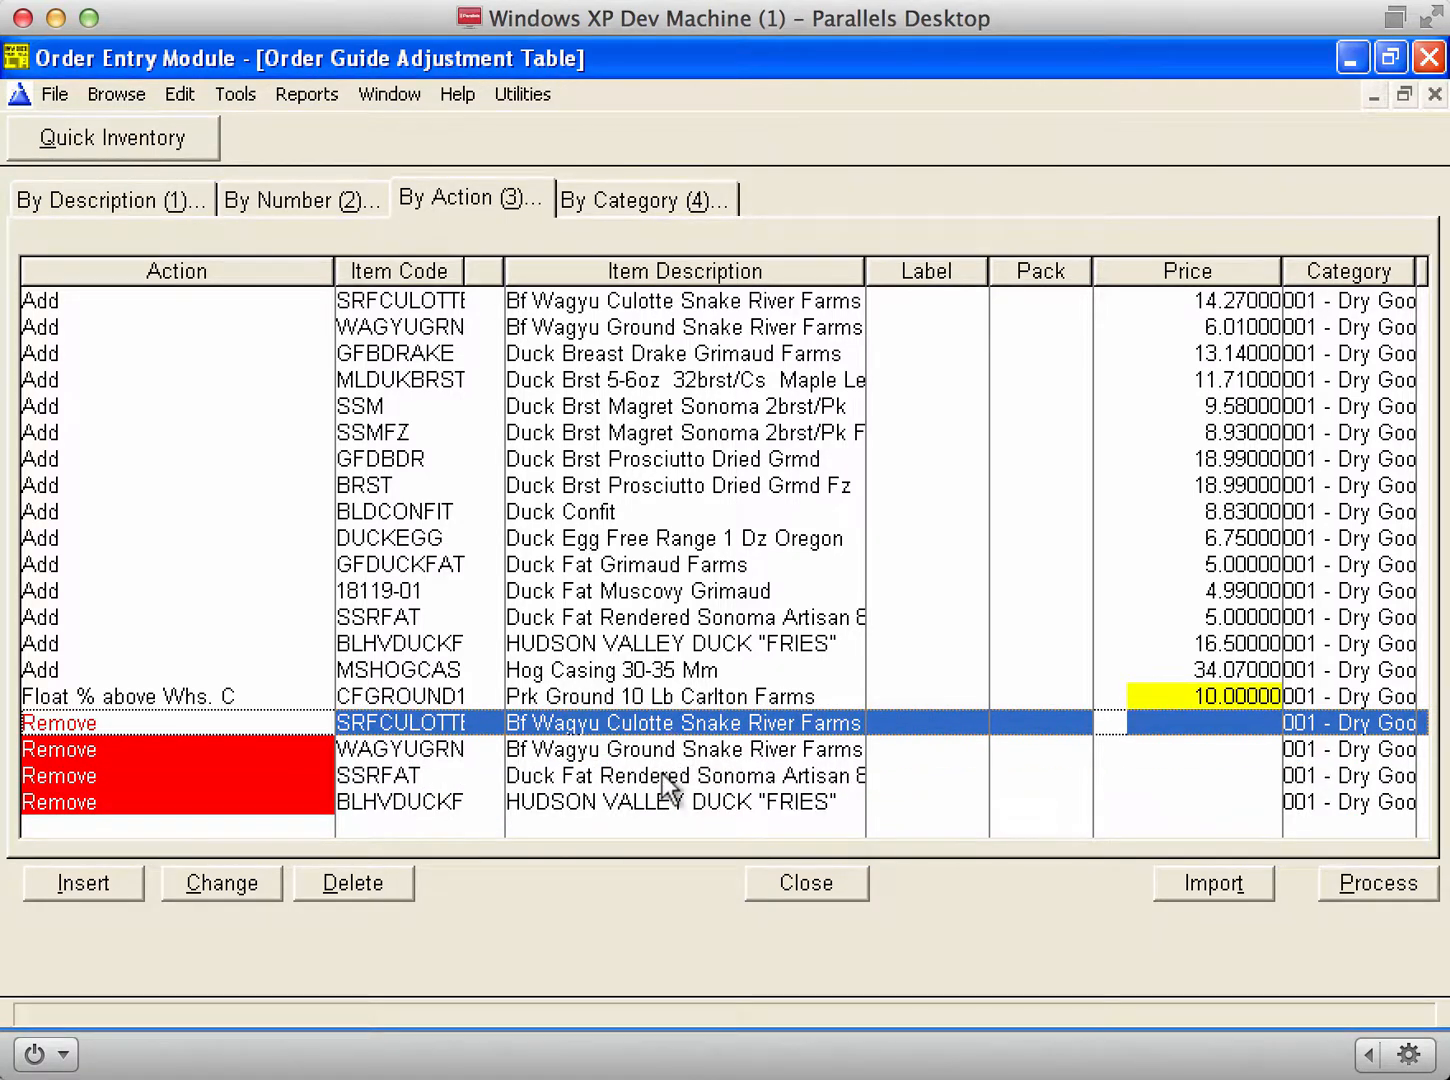
{"action": "left_click", "coordinate": [688, 803]}
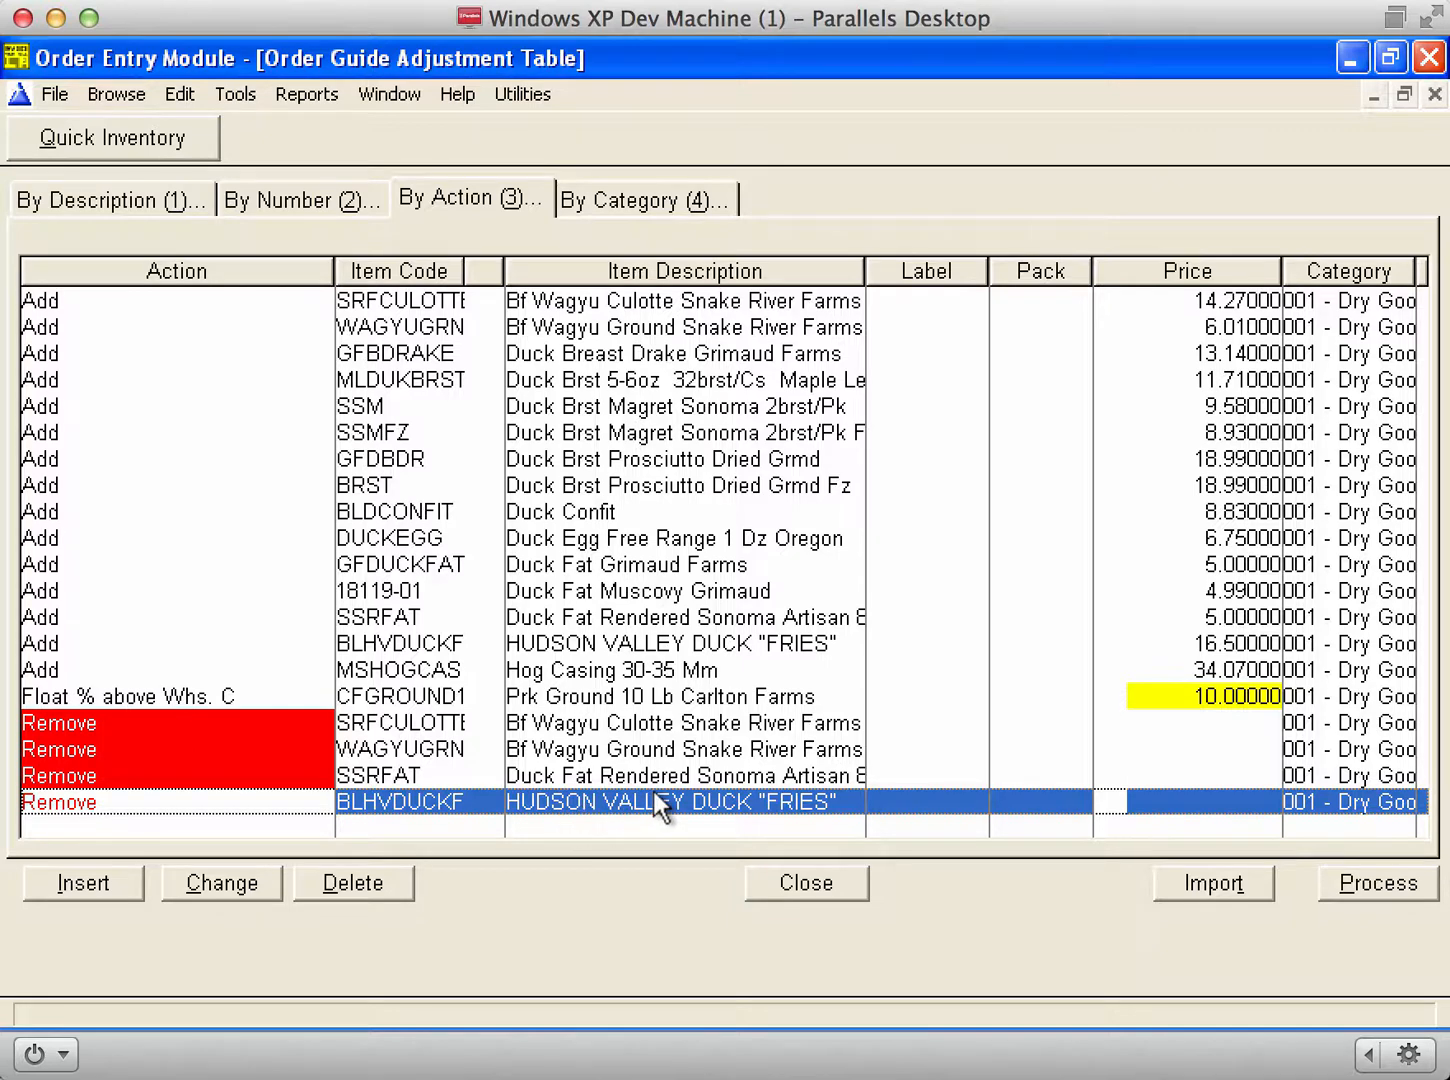
{"action": "left_click", "coordinate": [387, 889]}
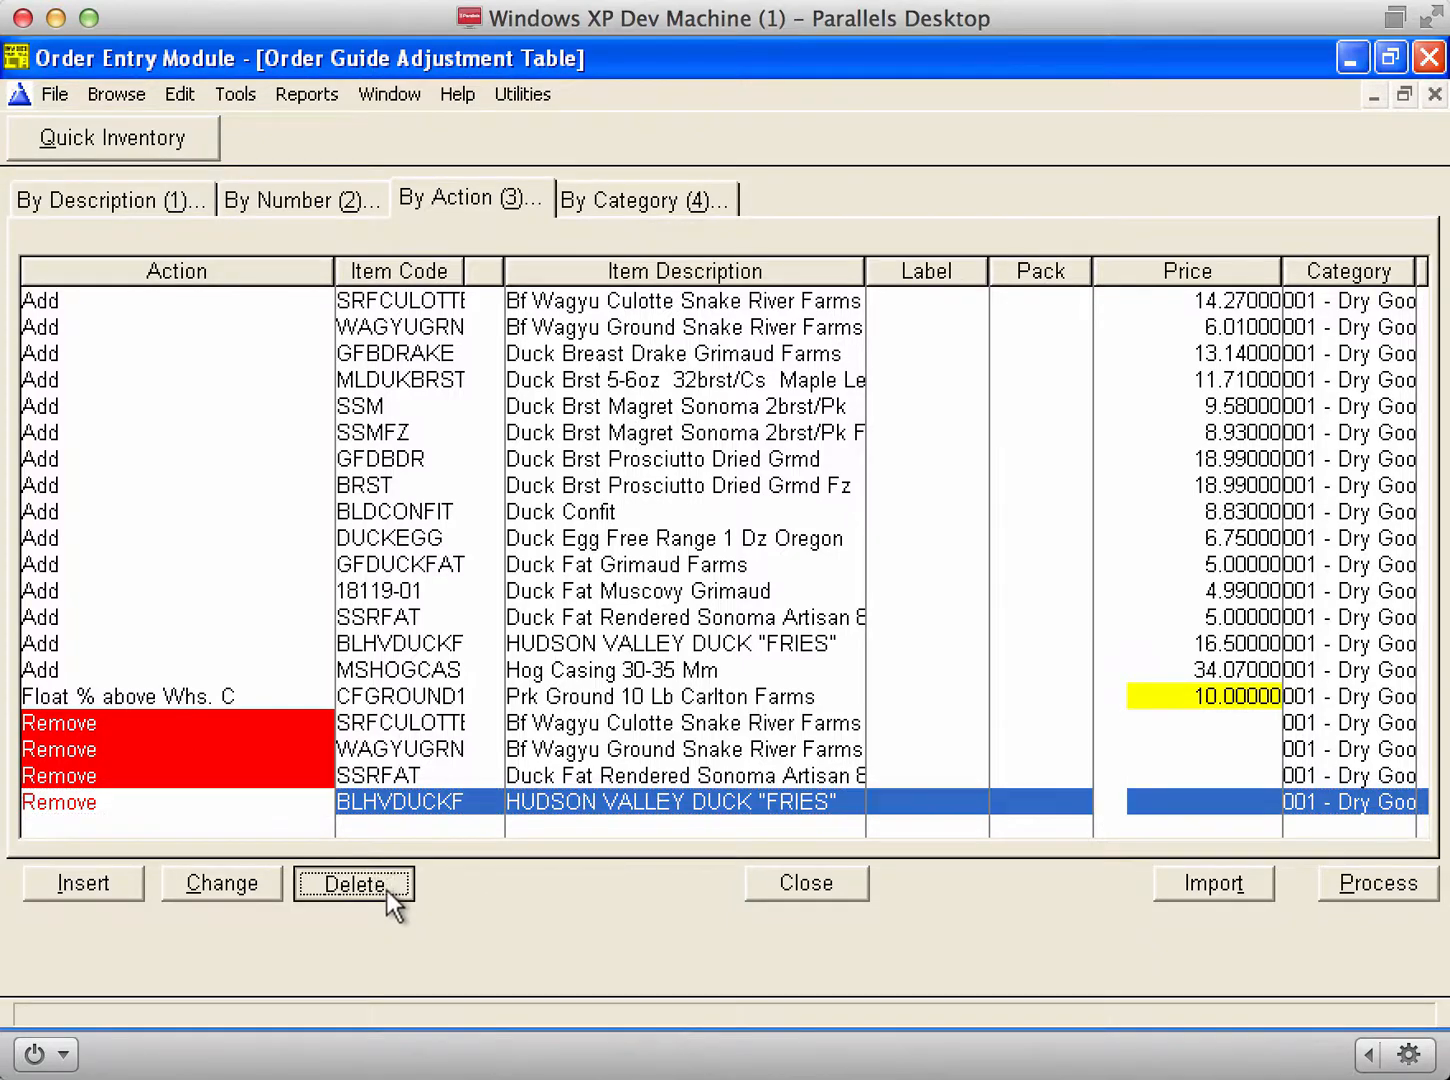
{"action": "left_click", "coordinate": [669, 645]}
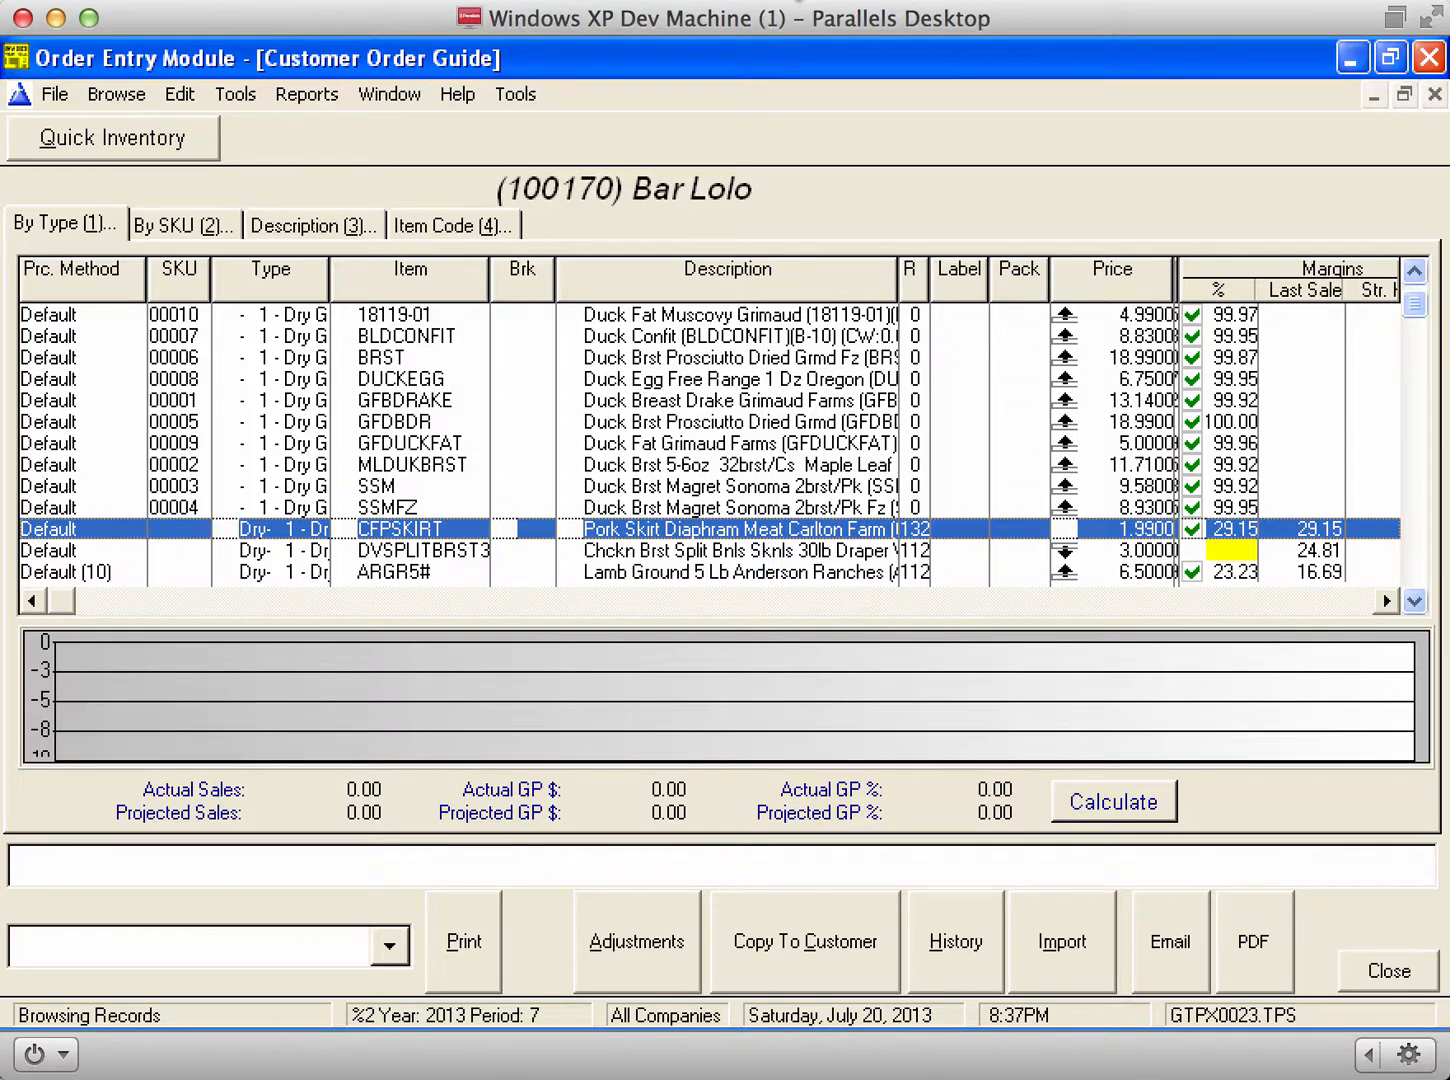
{"action": "left_click", "coordinate": [796, 0]}
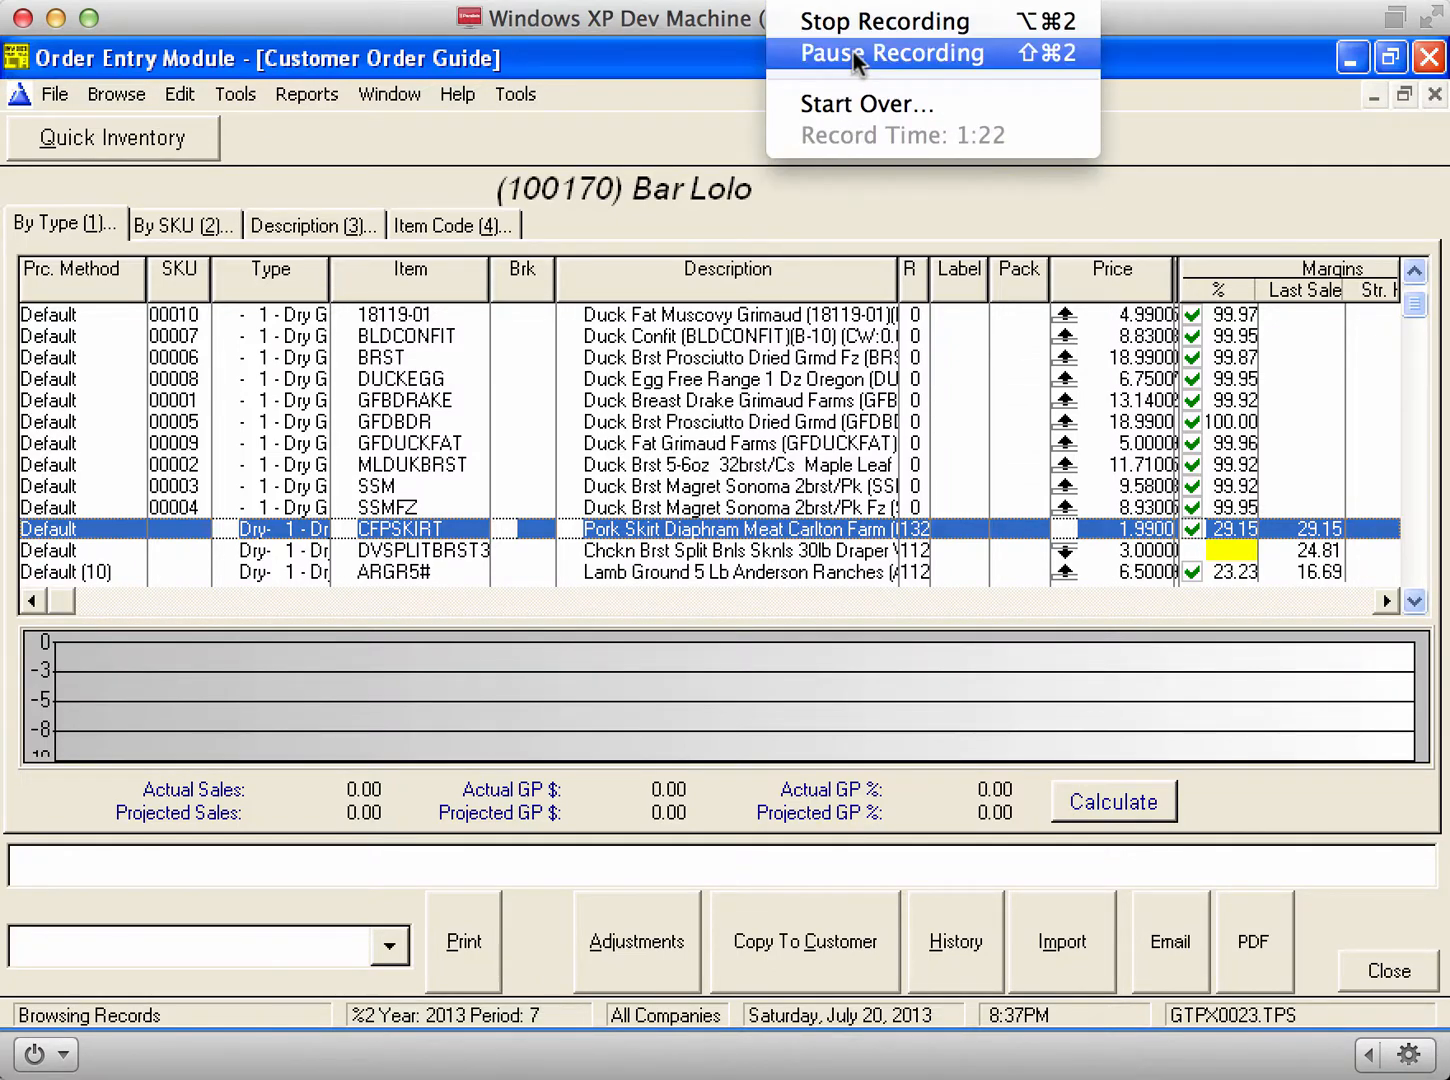